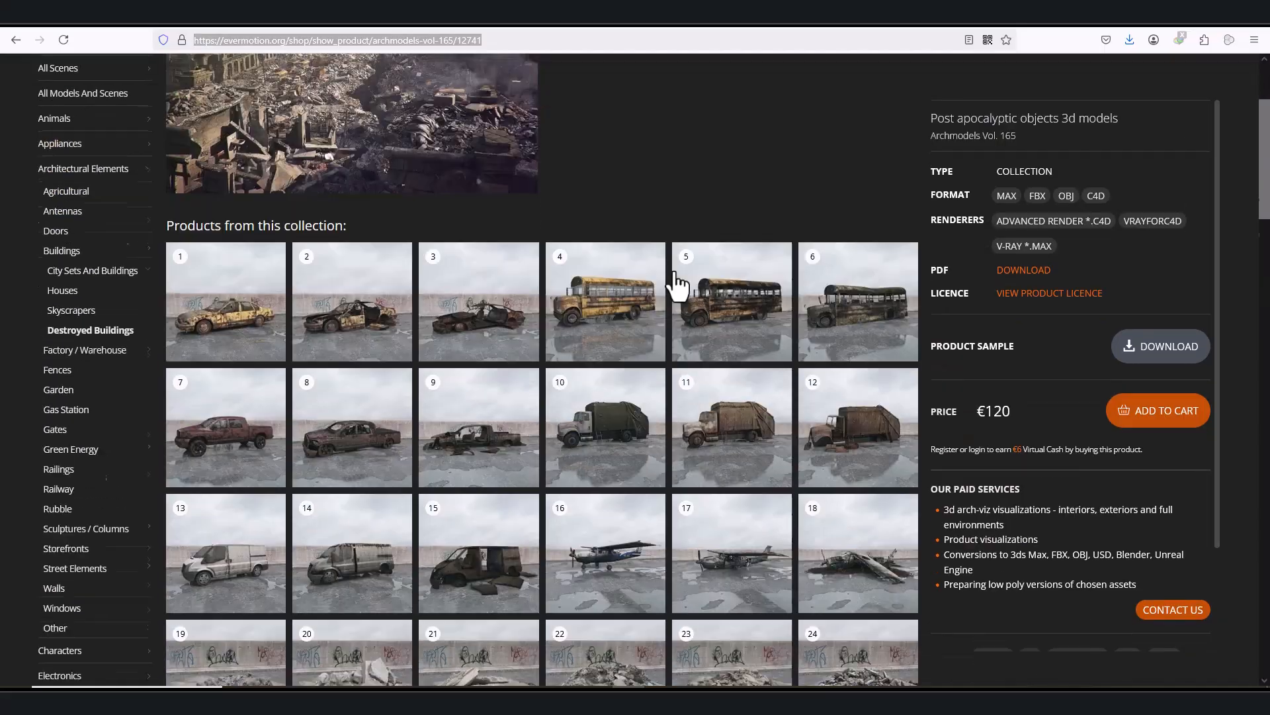
Browse the Archmodels Vol. 165 collection and preview the destroyed poles 82 and destroyed building 104 models.
scroll(661, 298, "down", 5)
scroll(659, 294, "up", 4)
scroll(655, 338, "up", 3)
scroll(595, 411, "down", 15)
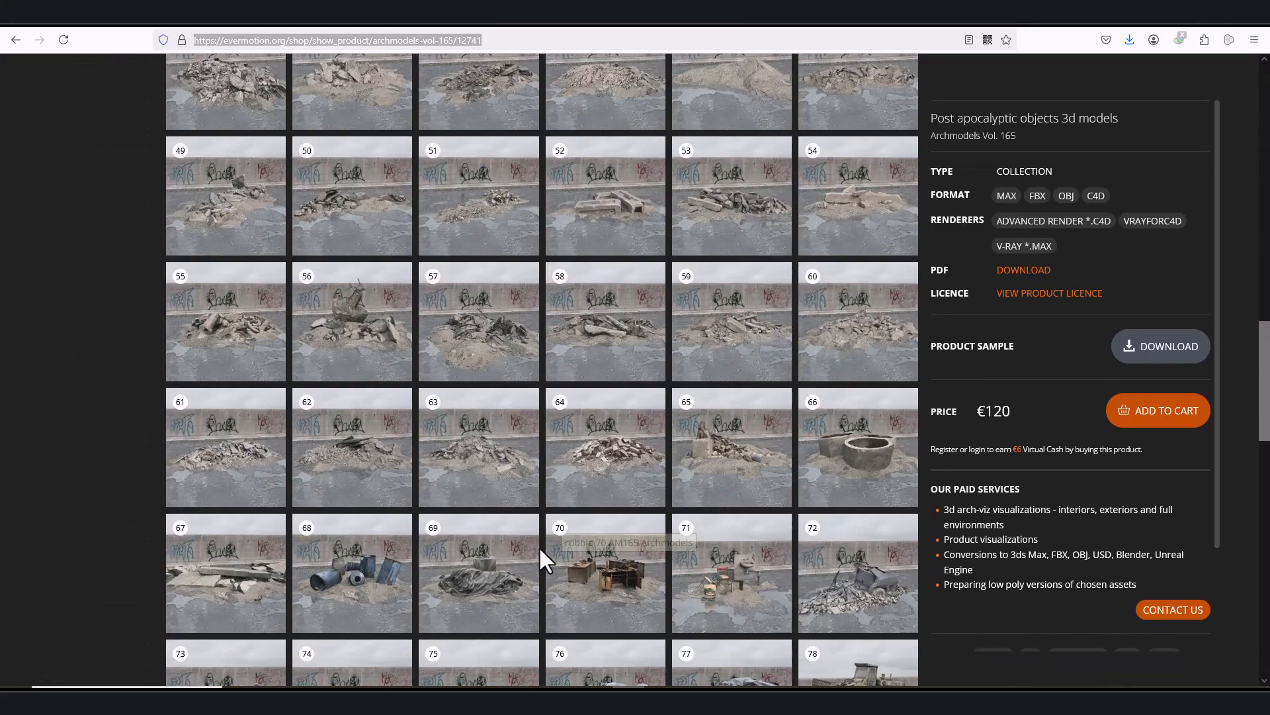
scroll(540, 547, "down", 8)
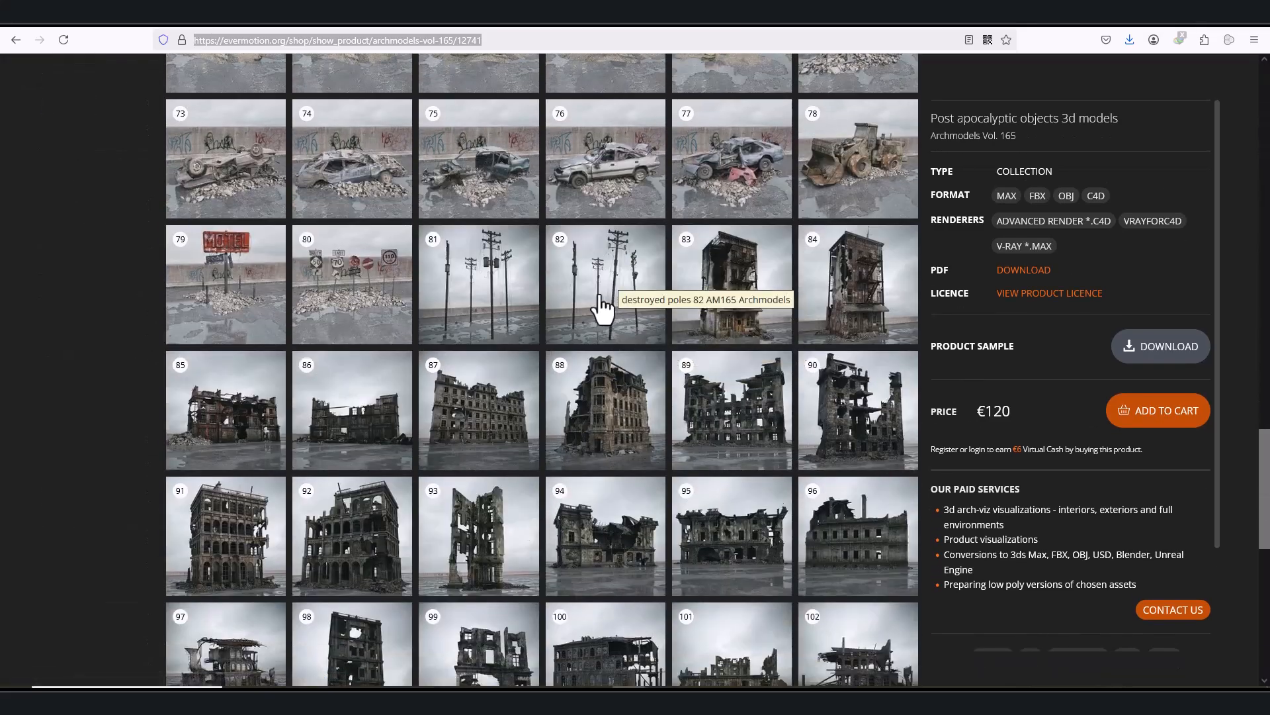
left_click(603, 309)
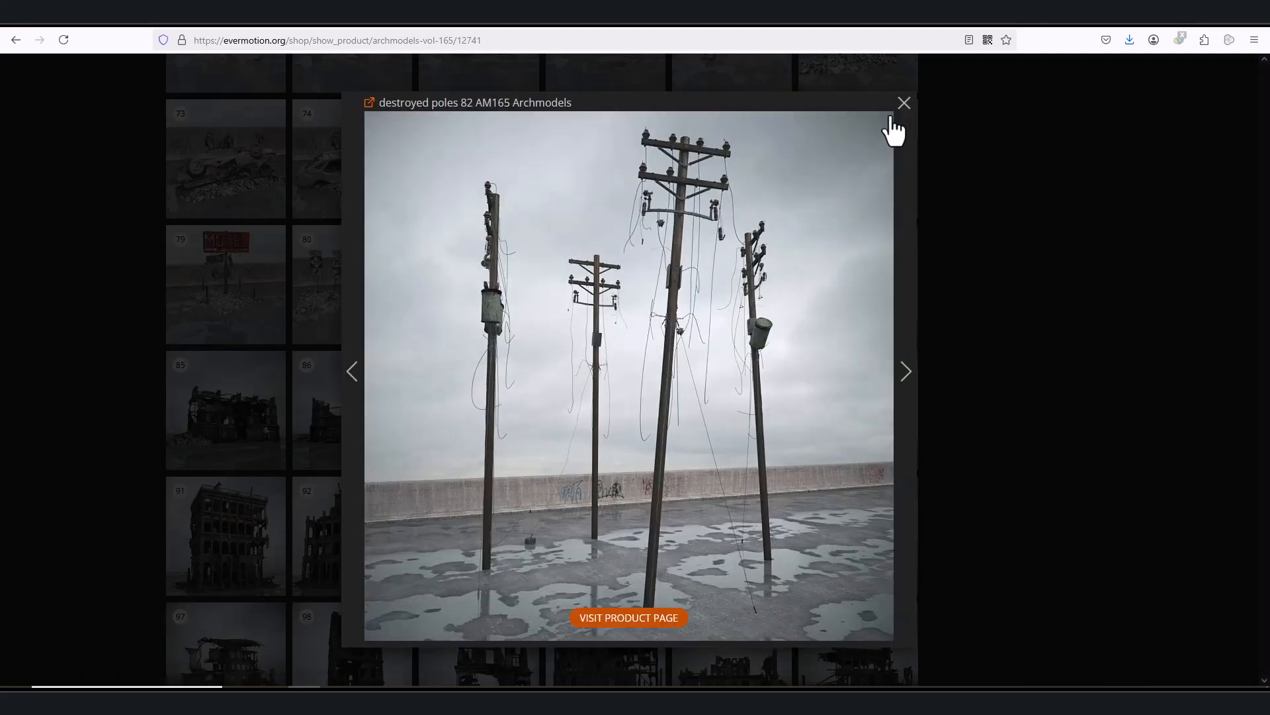
left_click(904, 103)
scroll(695, 331, "down", 5)
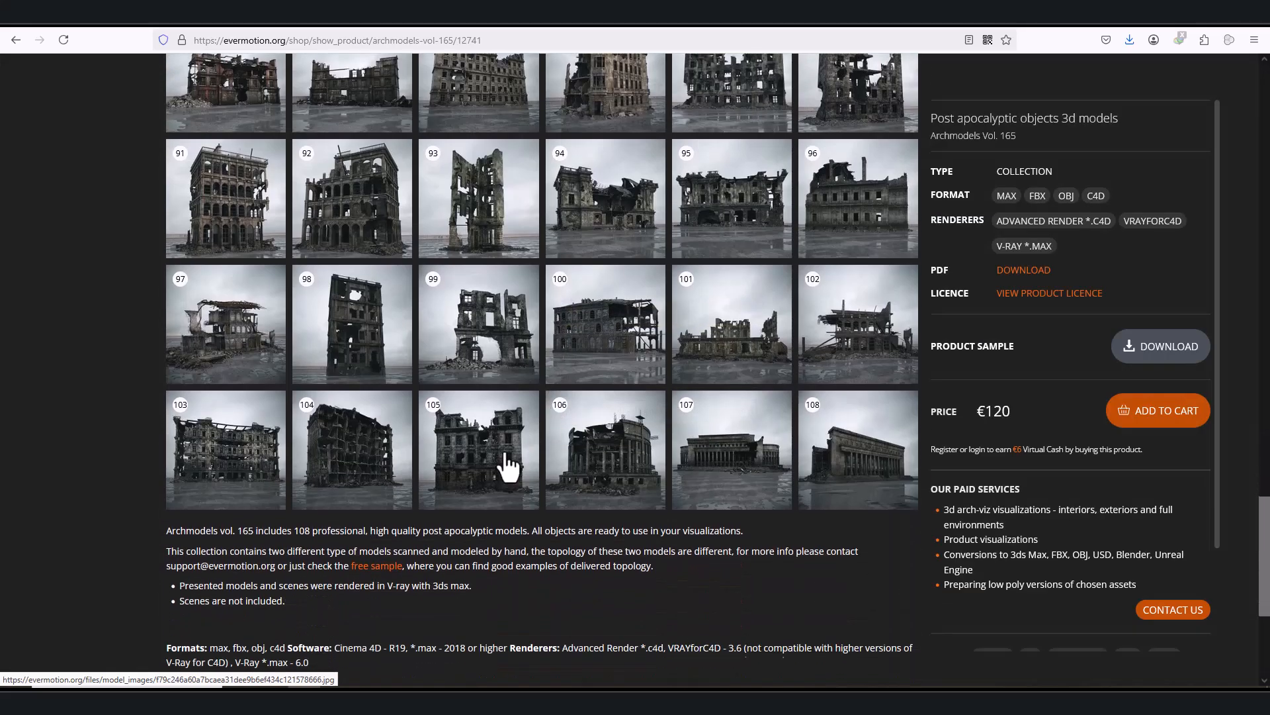
left_click(354, 454)
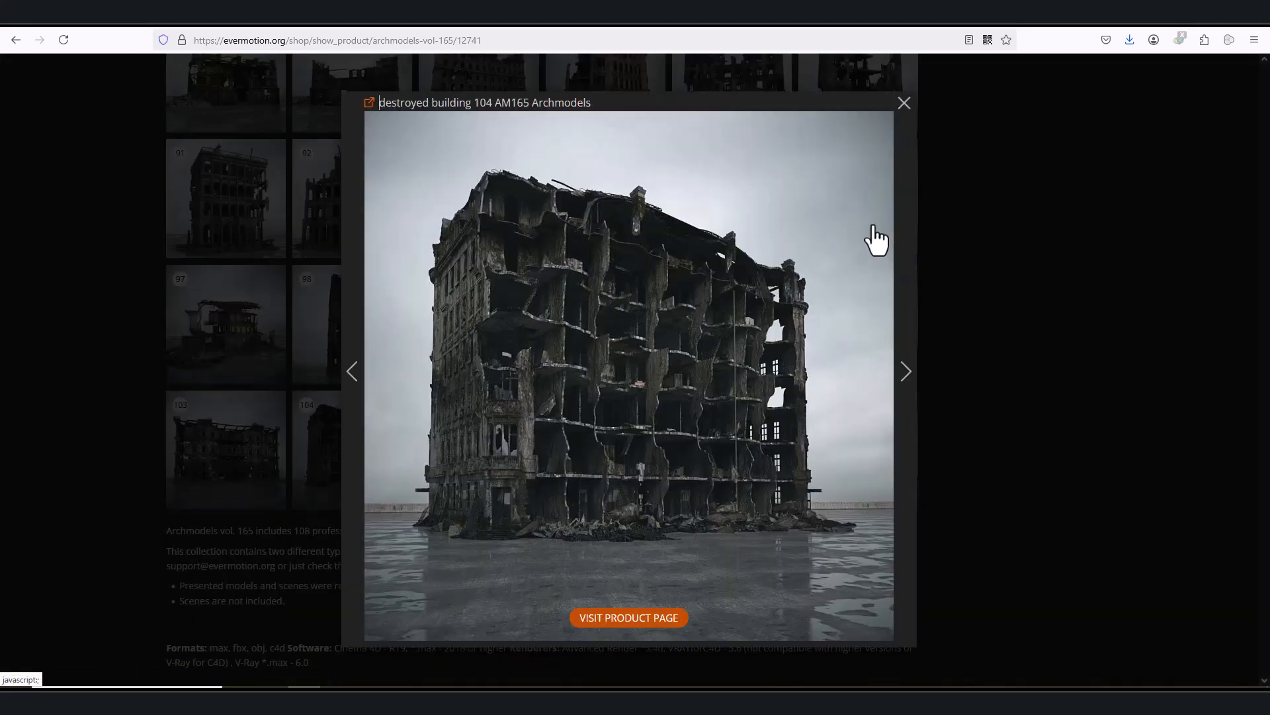
left_click(902, 104)
Review the destroyed buildings again and preview the destroyed car 1 model at the start of the collection.
scroll(551, 521, "up", 4)
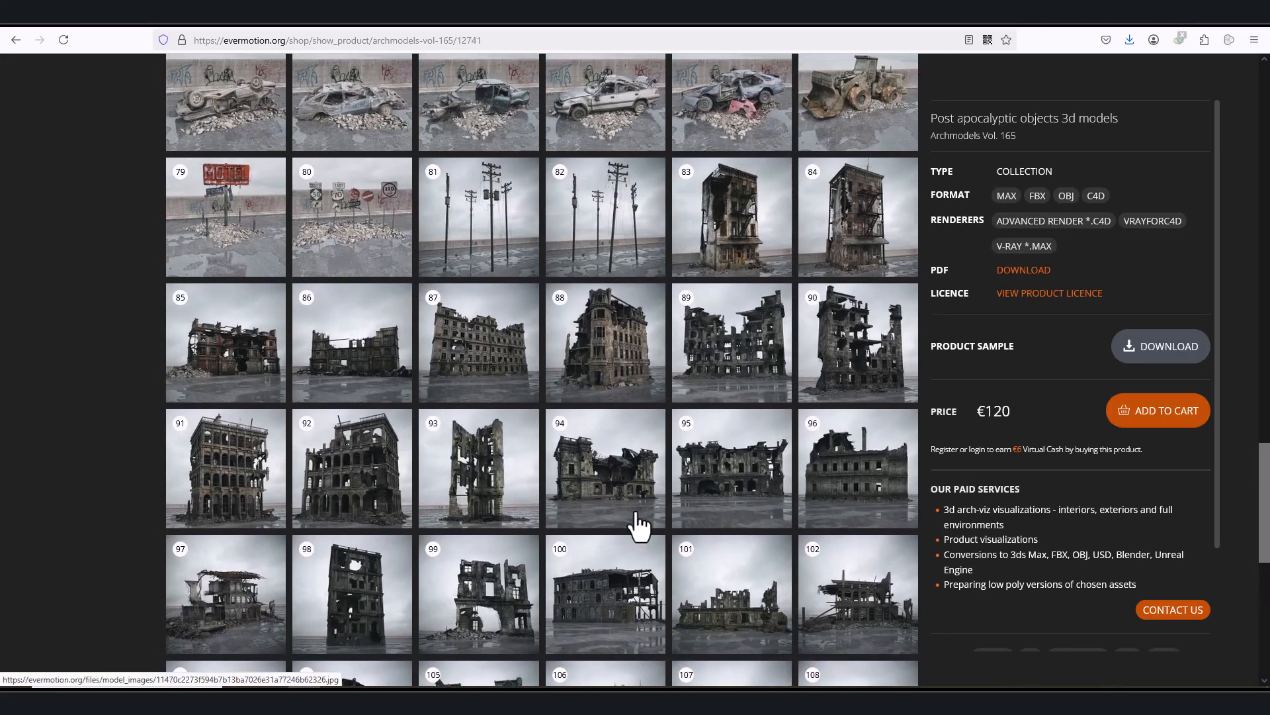
scroll(639, 526, "down", 3)
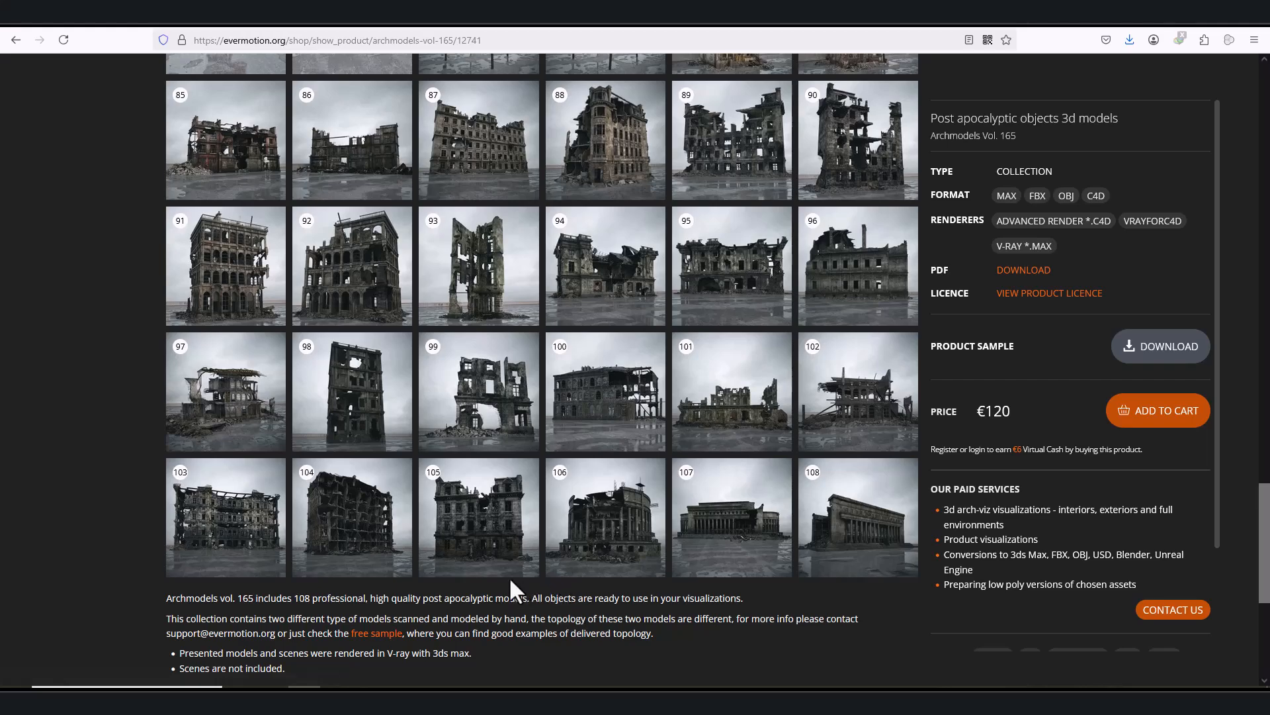
scroll(503, 530, "up", 9)
scroll(547, 536, "up", 15)
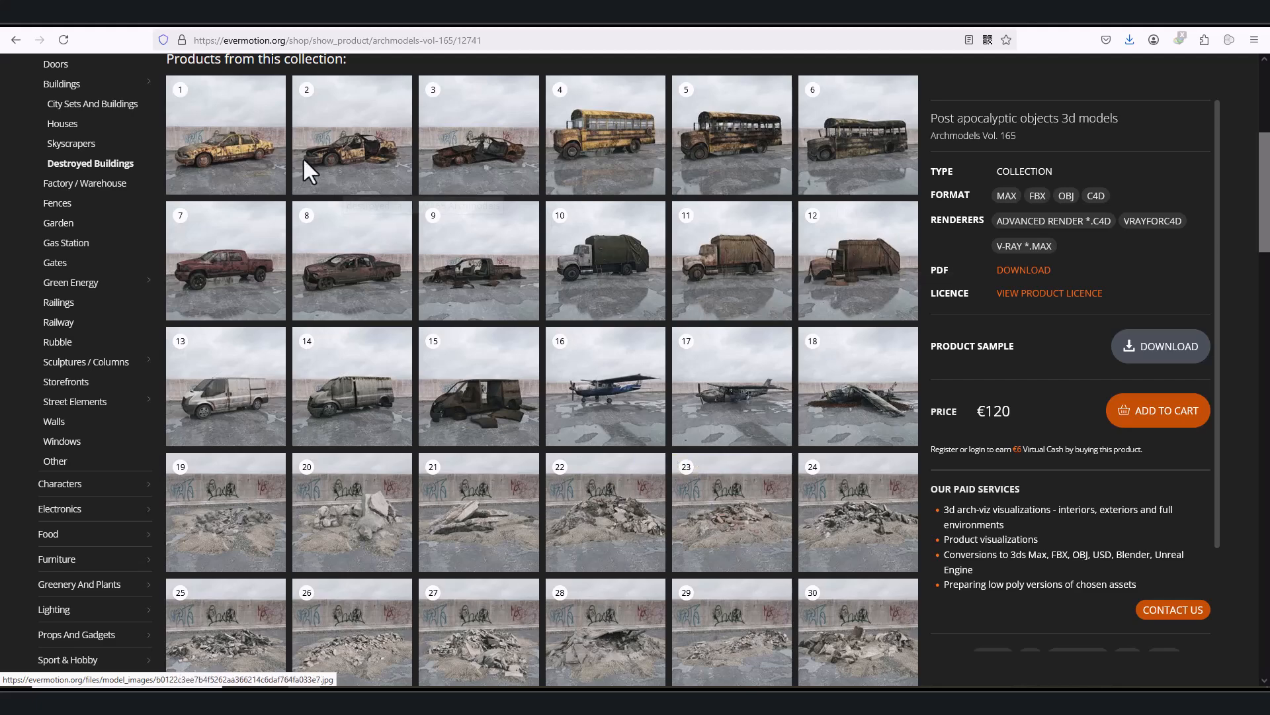
left_click(234, 130)
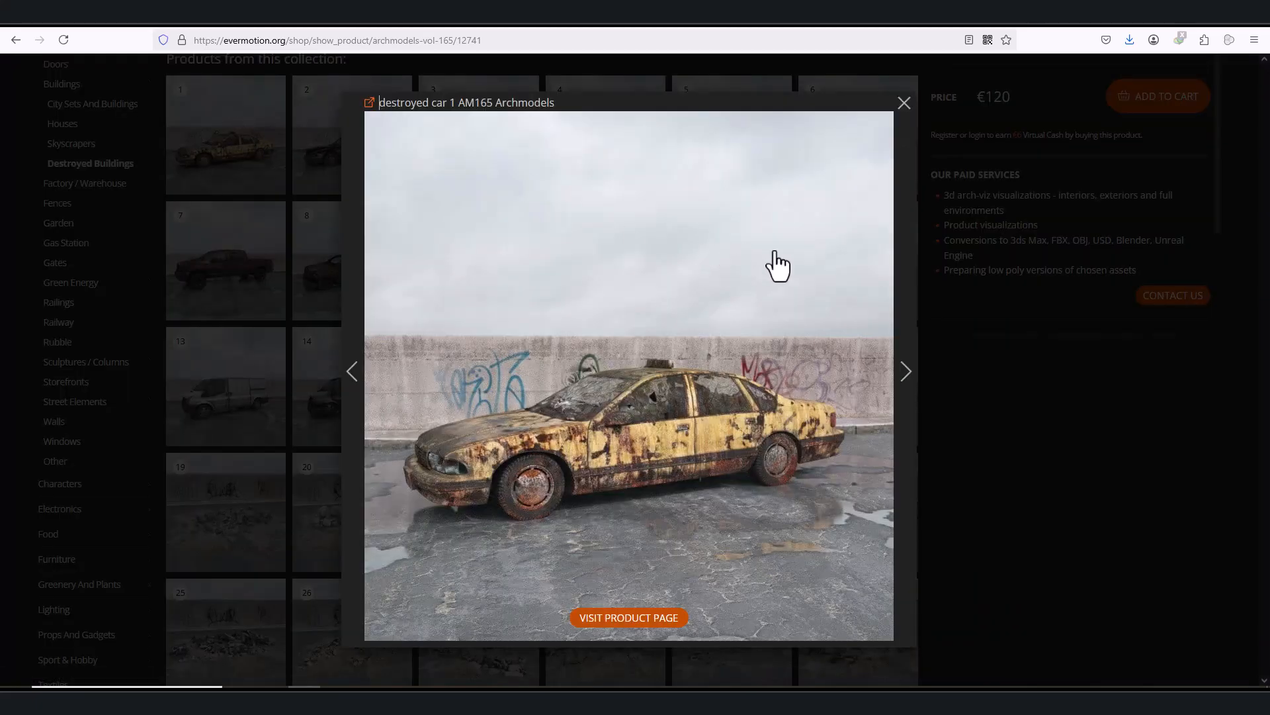
left_click(904, 103)
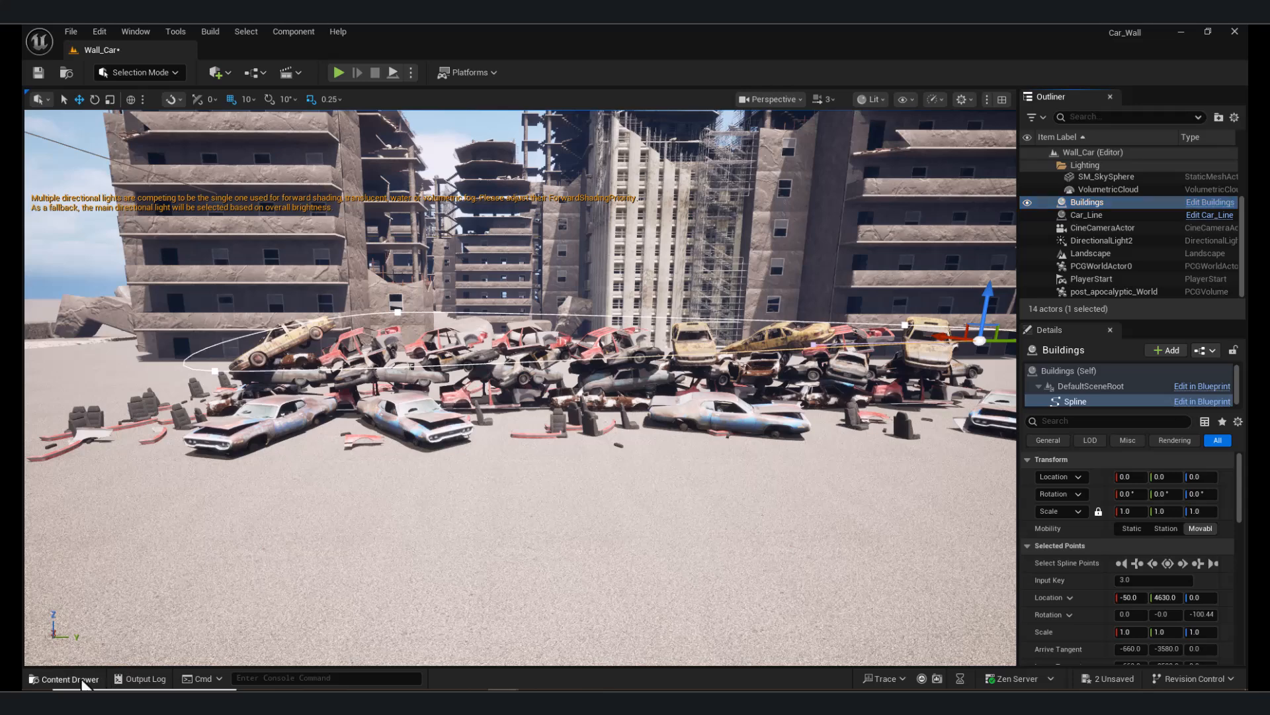
Switch to Unreal Engine and open the post_apocalyptic_World PCG graph from the Pcg folder with its spawner branches in view.
left_click(69, 679)
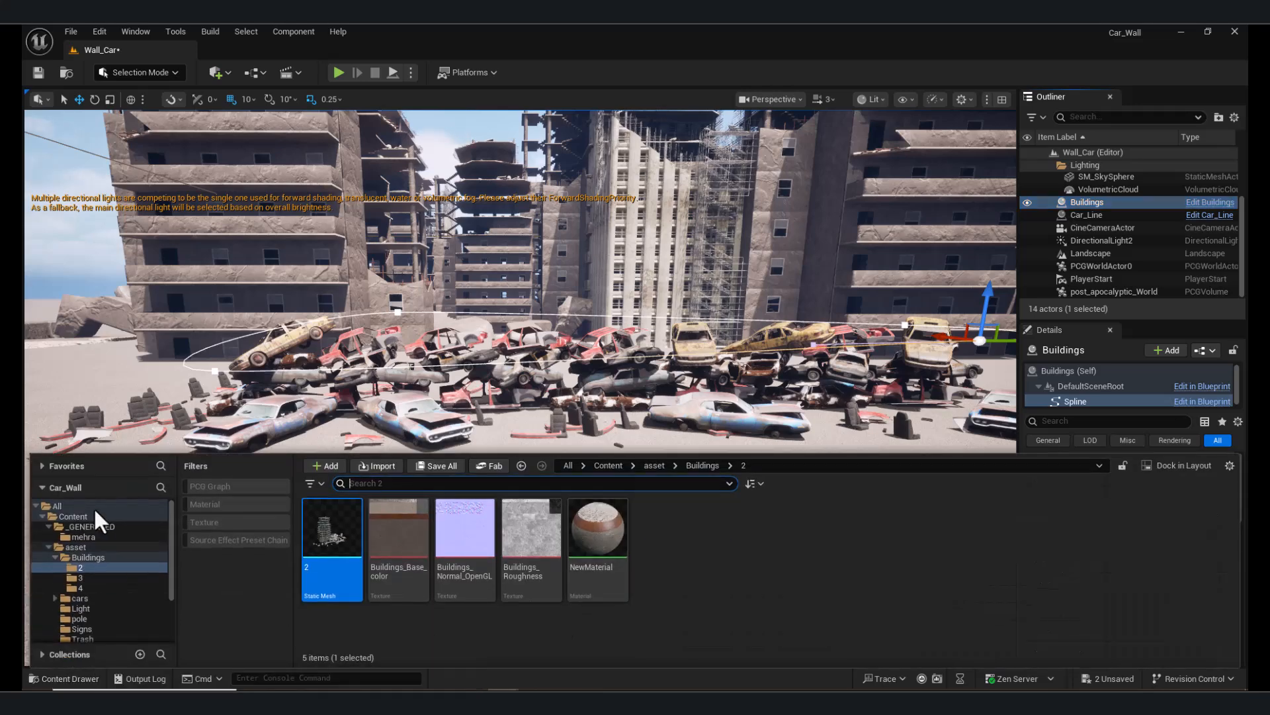
left_click(72, 516)
double_click(802, 547)
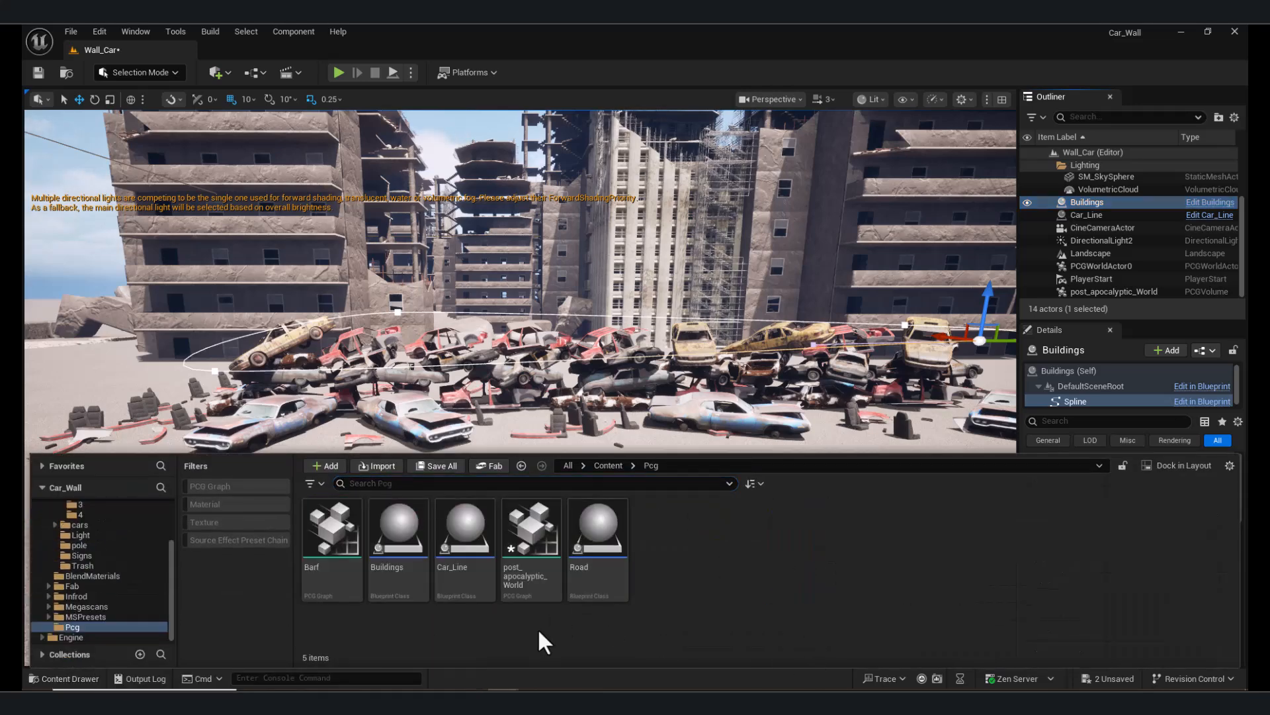
left_click(45, 684)
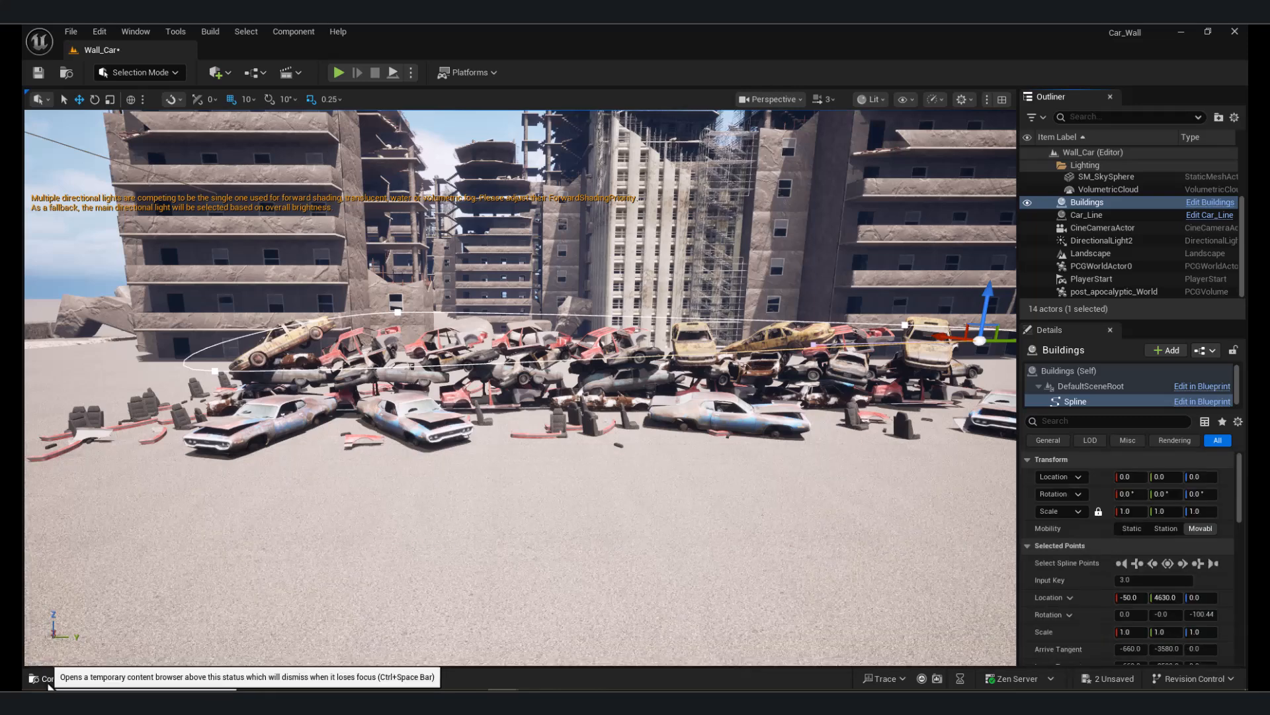
left_click(45, 684)
double_click(531, 521)
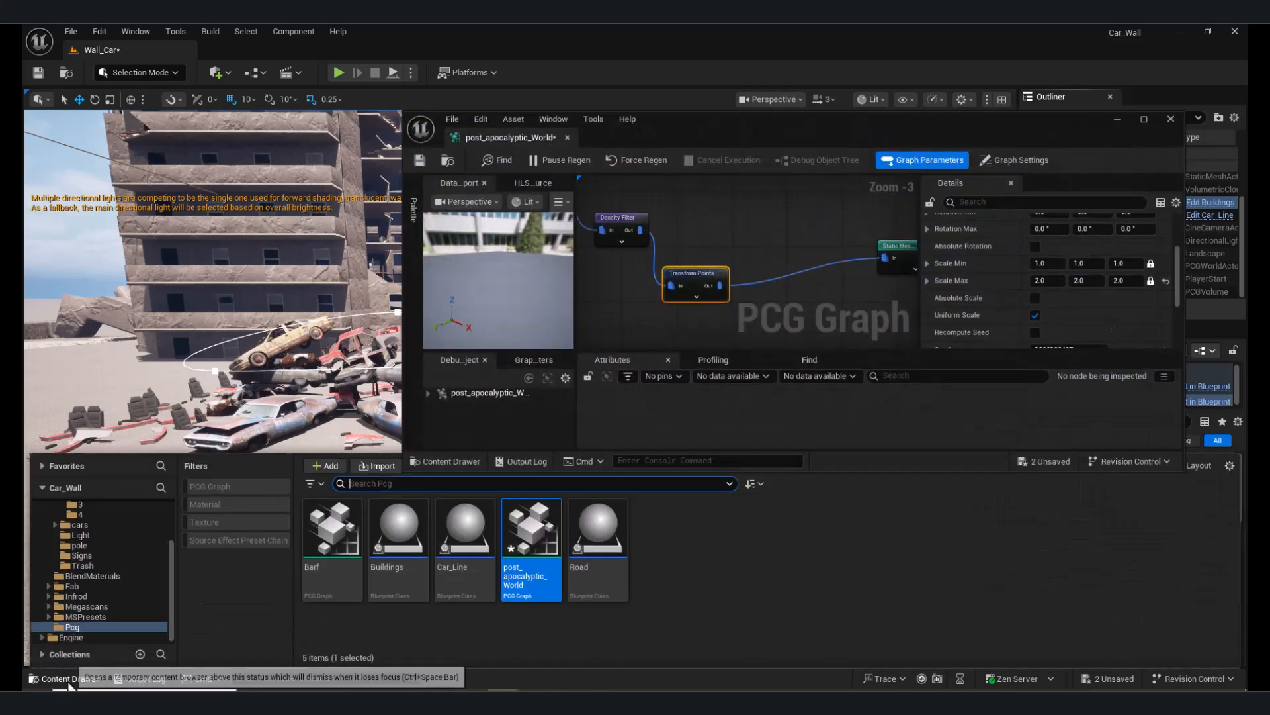
left_click(87, 680)
right_click_drag(639, 307, 692, 325)
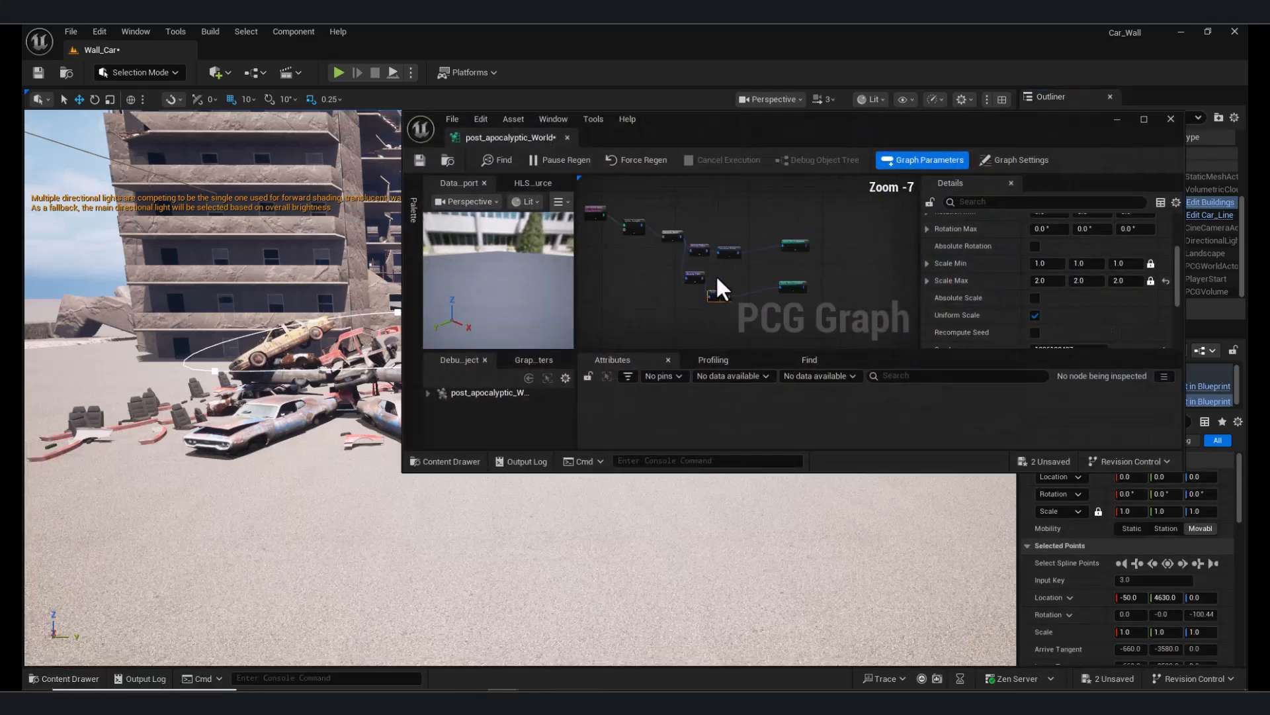
scroll(754, 278, "up", 2)
right_click_drag(745, 263, 769, 279)
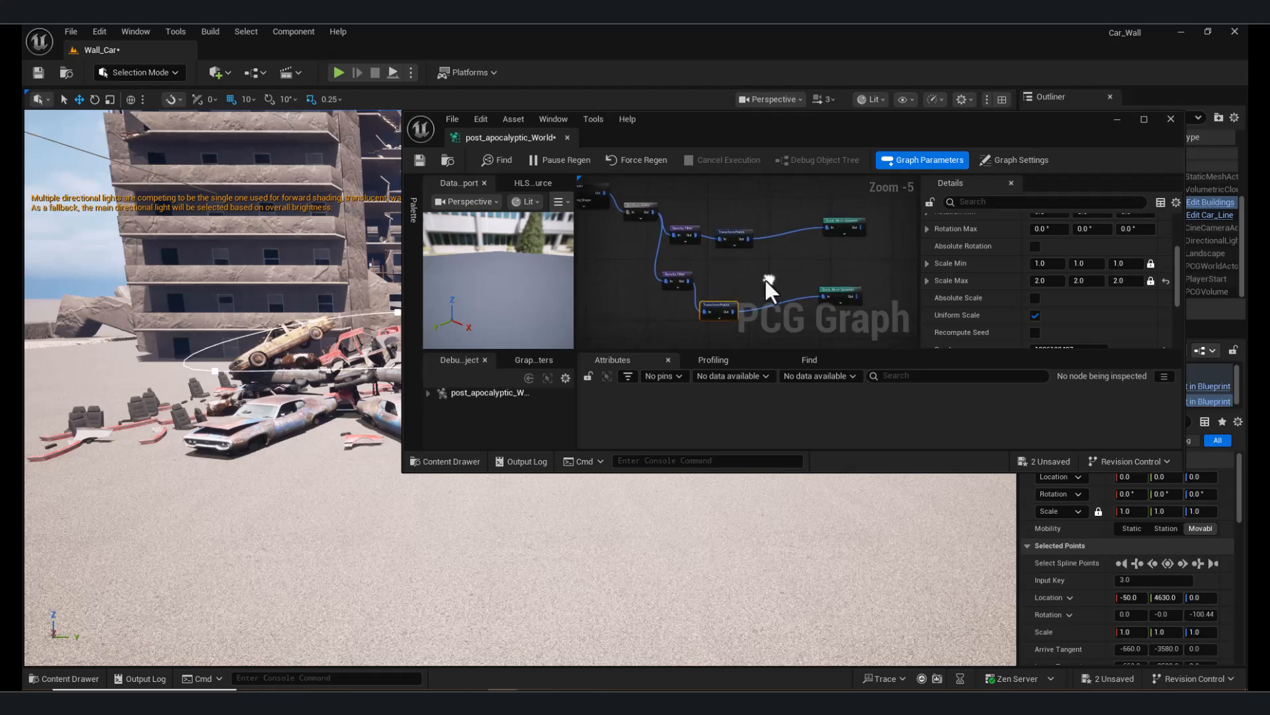
Assign the Combined_2C8E24D0 mesh from the mehra folder under _GENERATED to the upper Static Mesh Spawner's mesh entry.
left_click(70, 680)
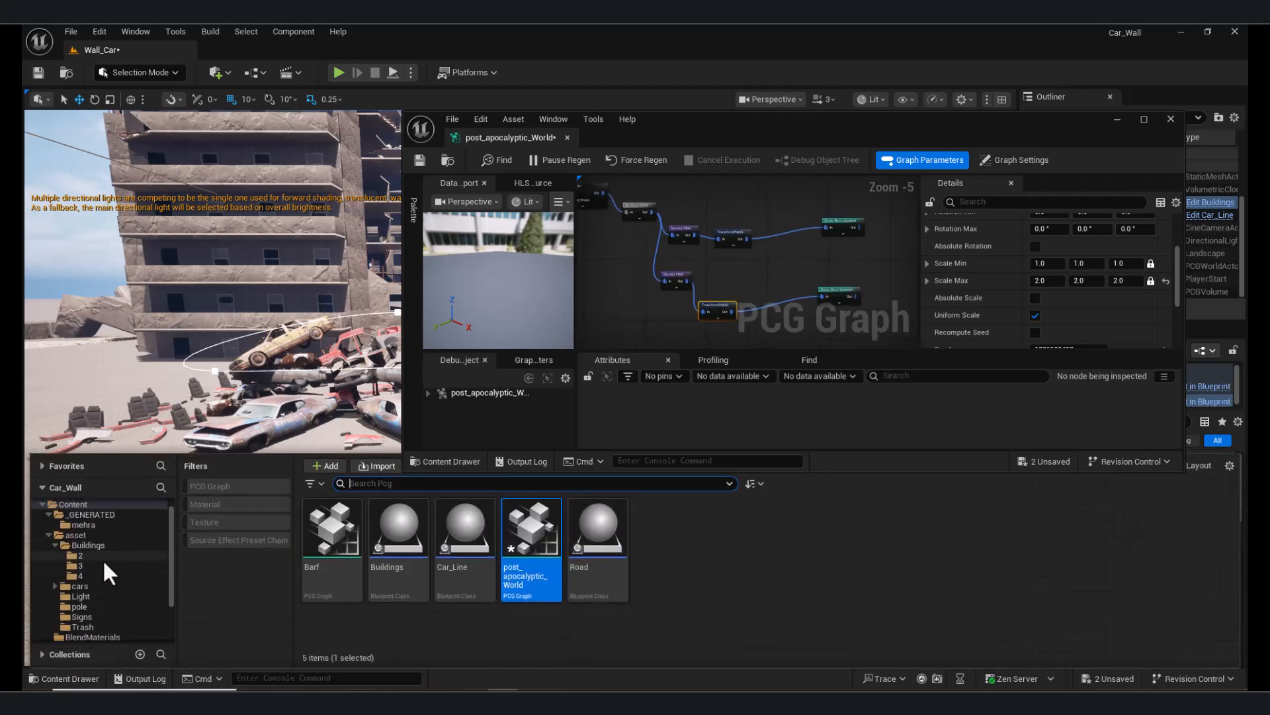
left_click(81, 516)
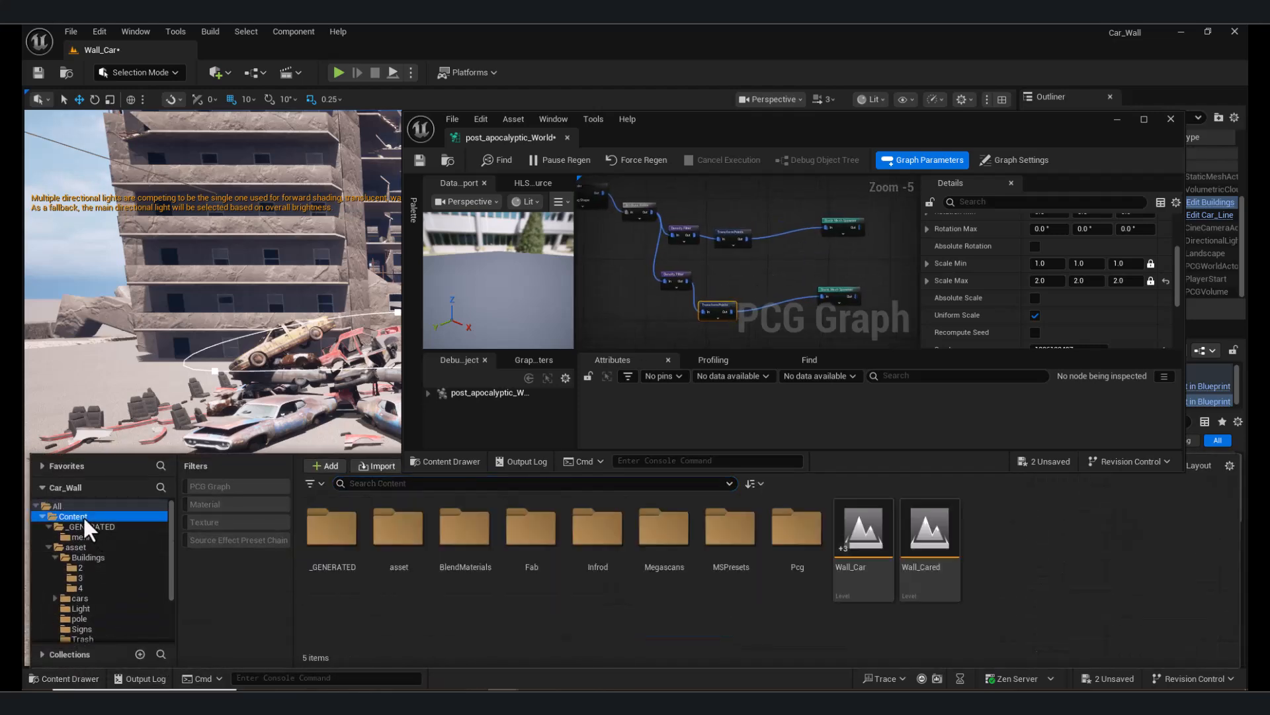
double_click(337, 537)
double_click(345, 530)
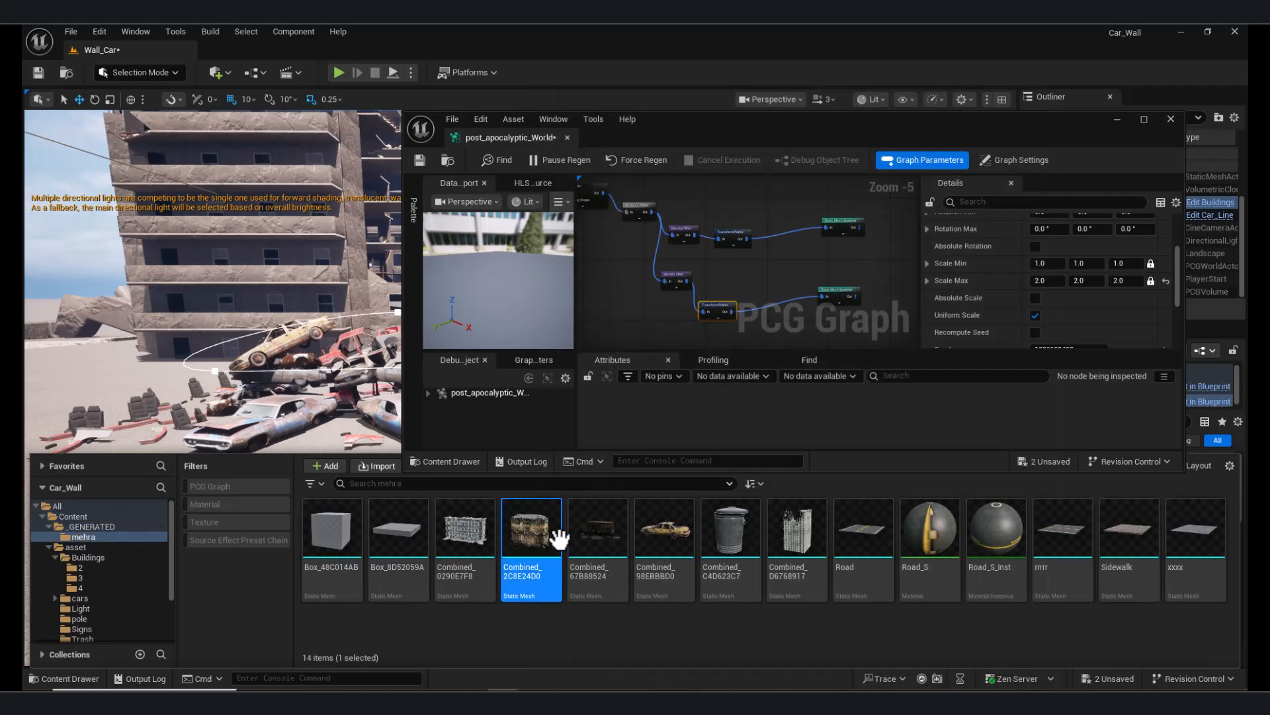
right_click_drag(816, 264, 732, 266)
left_click(774, 238)
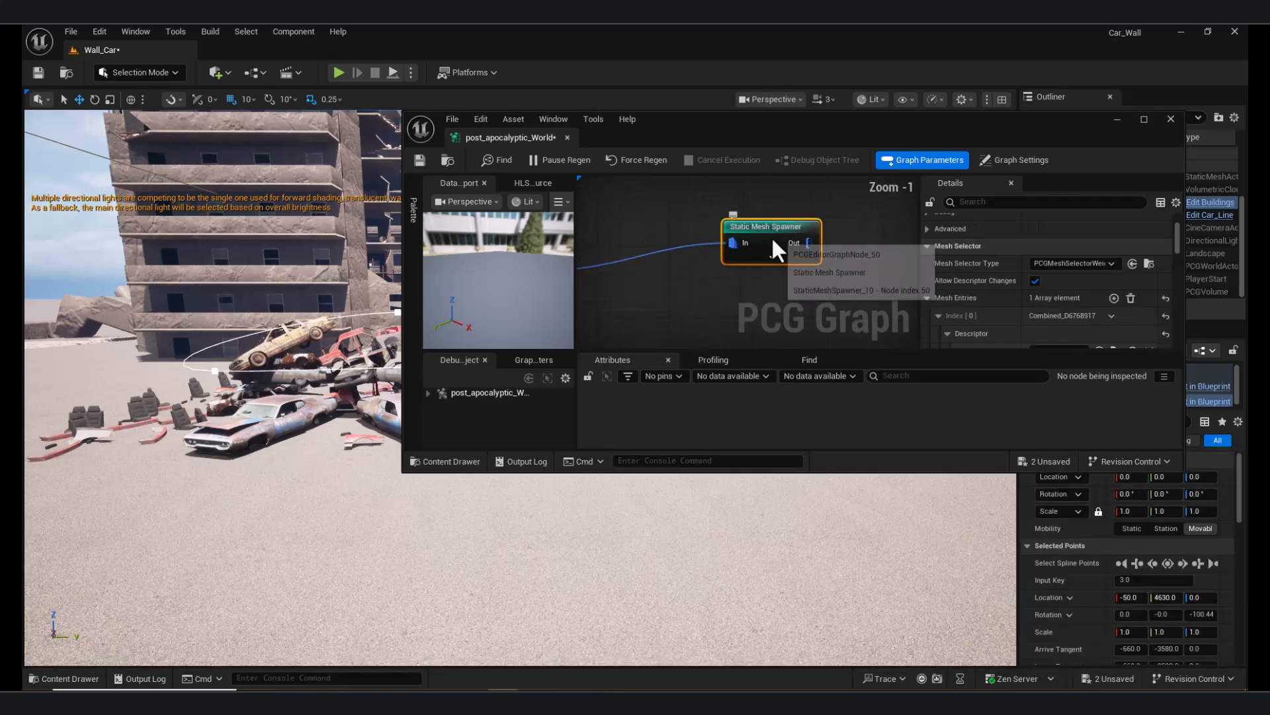
scroll(953, 308, "down", 3)
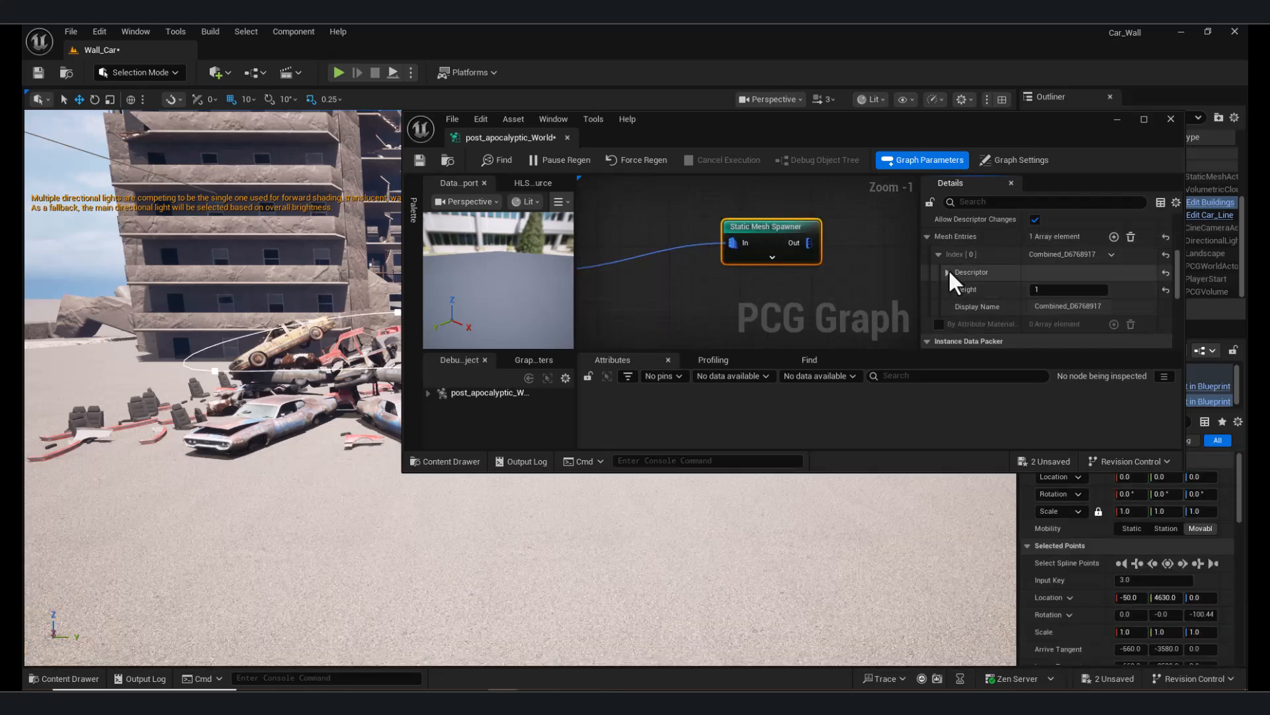
scroll(992, 288, "down", 5)
left_click(1073, 236)
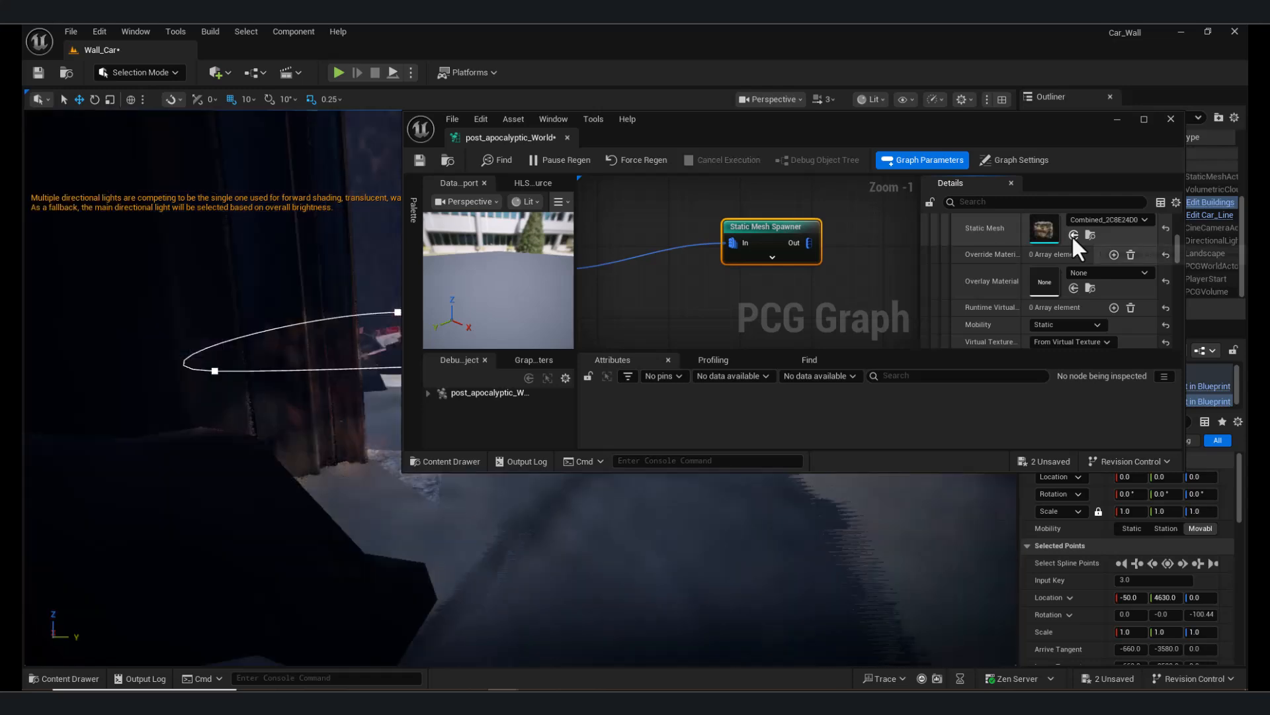
Set Scale Min and Scale Max to 1.0 on all axes for the upper branch's Transform Points node.
right_click_drag(618, 256, 796, 225)
left_click(796, 225)
left_click_drag(1173, 307, 1185, 261)
left_click(1125, 260)
type("1")
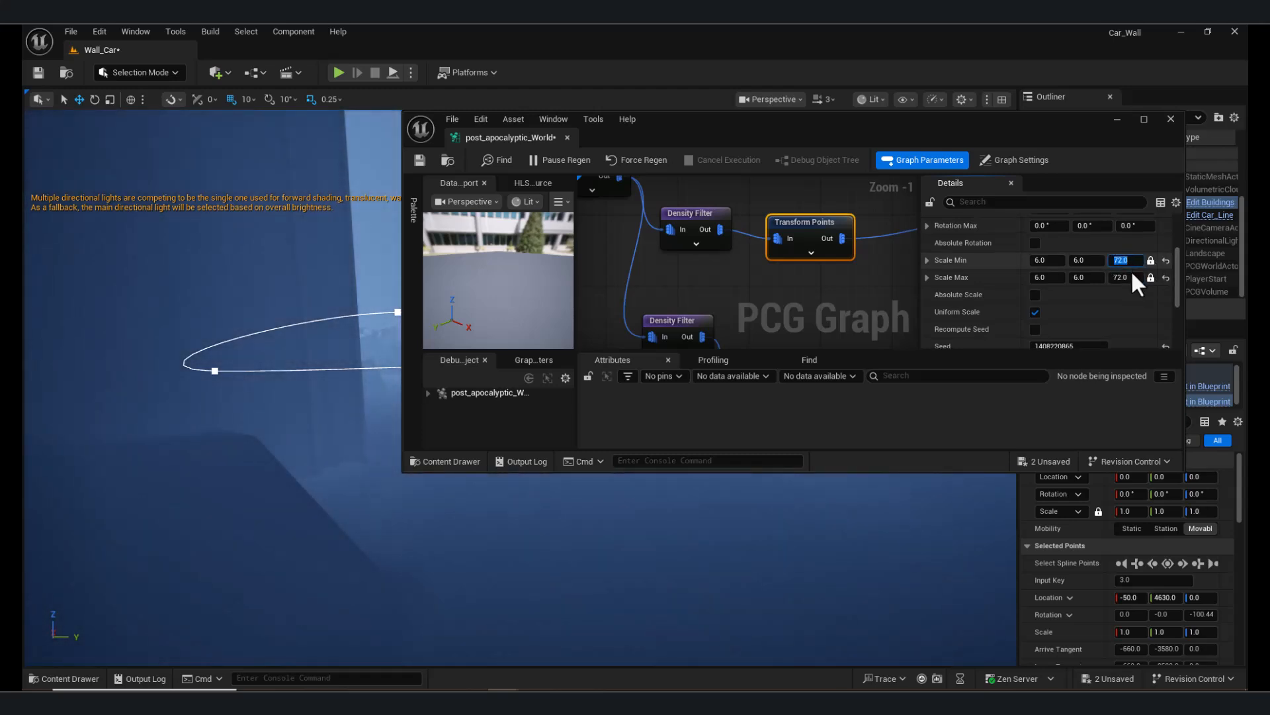
left_click(1125, 278)
type("1")
left_click(1090, 278)
type("1")
left_click(1088, 260)
type("1")
left_click(1048, 278)
type("1")
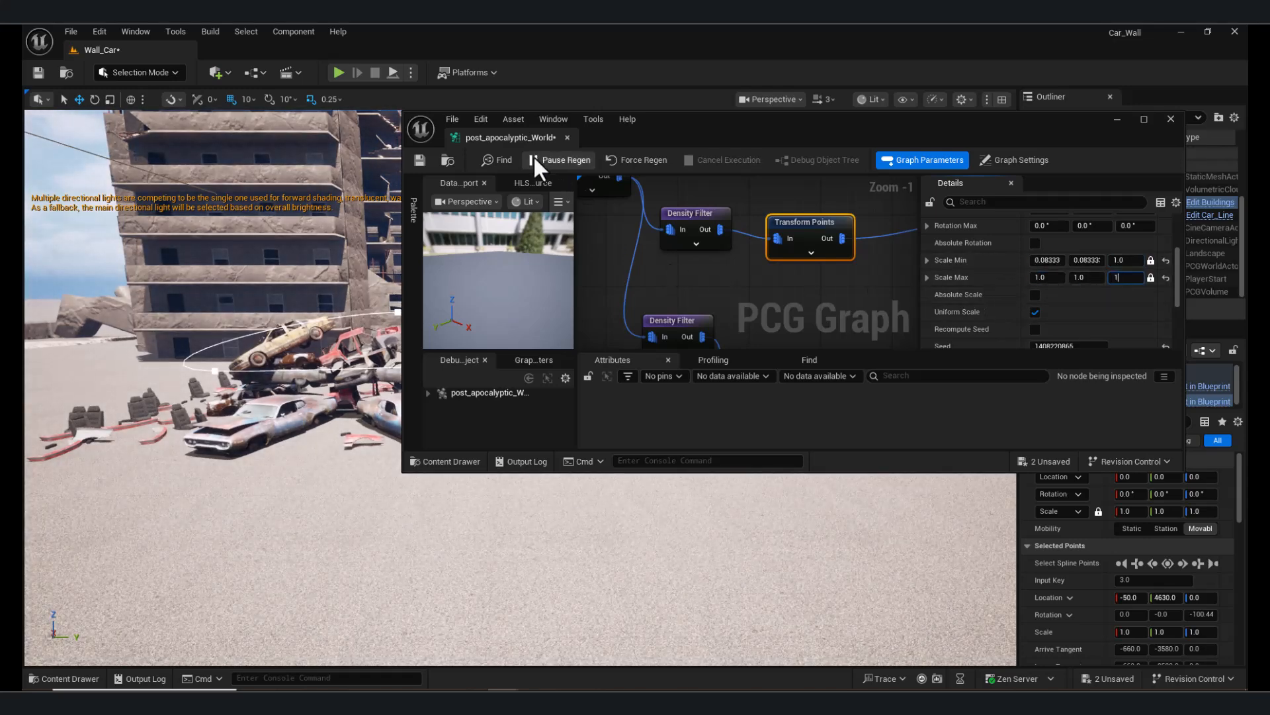
left_click(804, 221)
left_click_drag(959, 121, 818, 427)
mouse_move(679, 271)
right_mouse_down()
mouse_move(679, 218)
mouse_move(635, 291)
mouse_move(622, 281)
mouse_move(679, 270)
right_mouse_up()
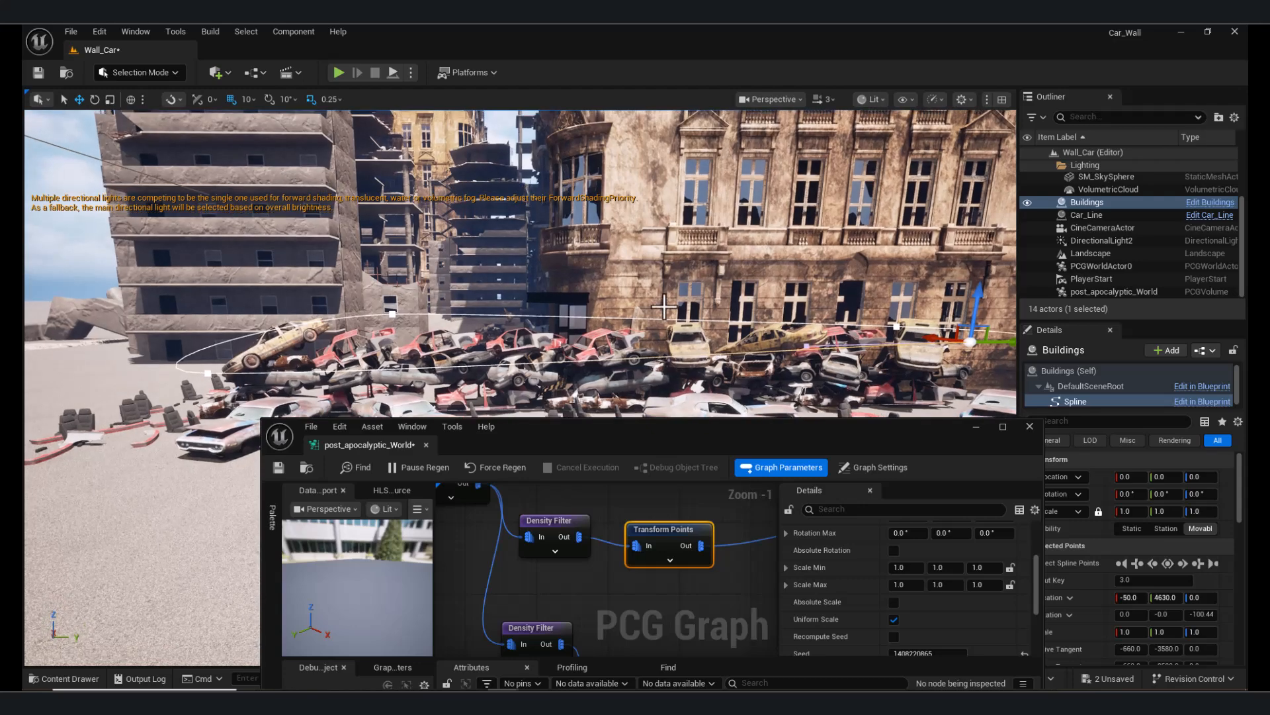
Minimise the PCG graph window, place the Combined_2C8E24D0 mesh in the level and move it away from the spawned buildings.
left_click(977, 428)
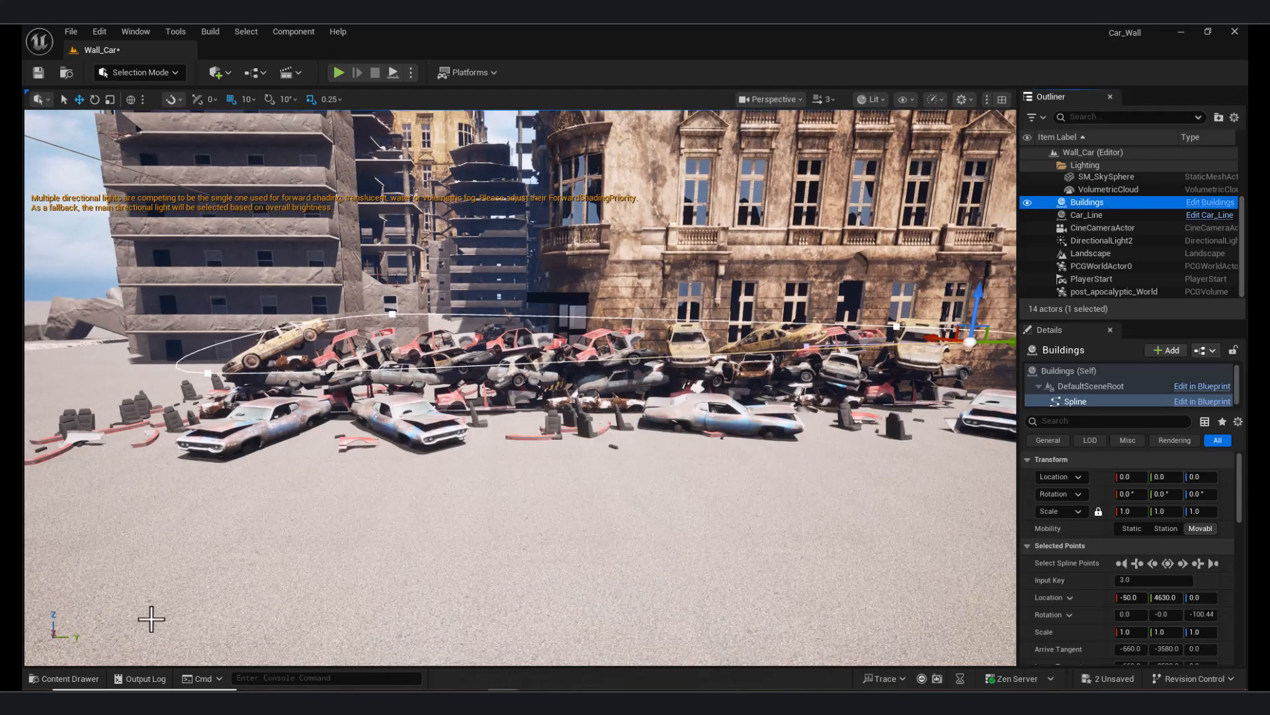
left_click(70, 679)
left_click_drag(554, 537, 283, 454)
key("f")
key("s")
right_click_drag(520, 387, 475, 436)
left_click_drag(547, 371, 179, 375)
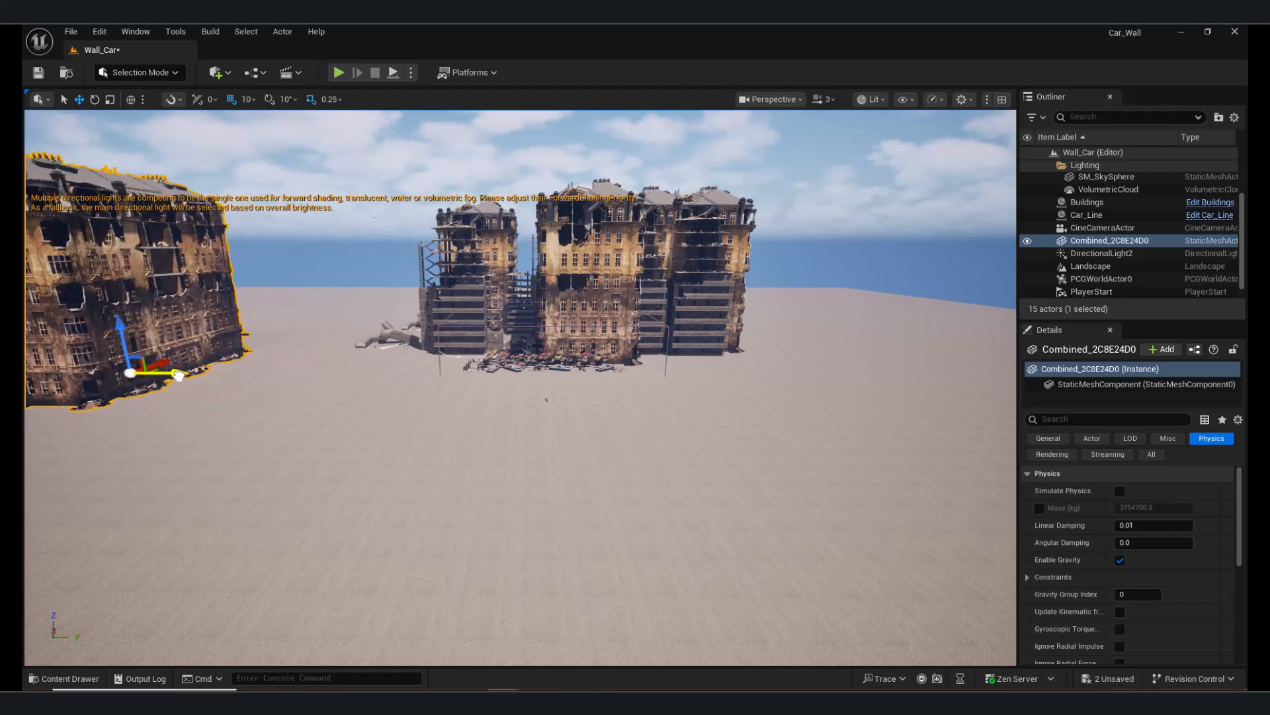
Place the Combined_0290E7F8 mesh in the level beside the spawned buildings for comparison.
left_click(66, 679)
left_click_drag(468, 559, 289, 368)
key("s")
right_click_drag(358, 378, 341, 387)
right_click_drag(531, 332, 577, 305)
key("w")
Set Scale Min and Scale Max to 1.0 for the lower branch's Transform Points node in the PCG graph.
mouse_move(502, 687)
left_click(565, 644)
right_click_drag(632, 574, 555, 528)
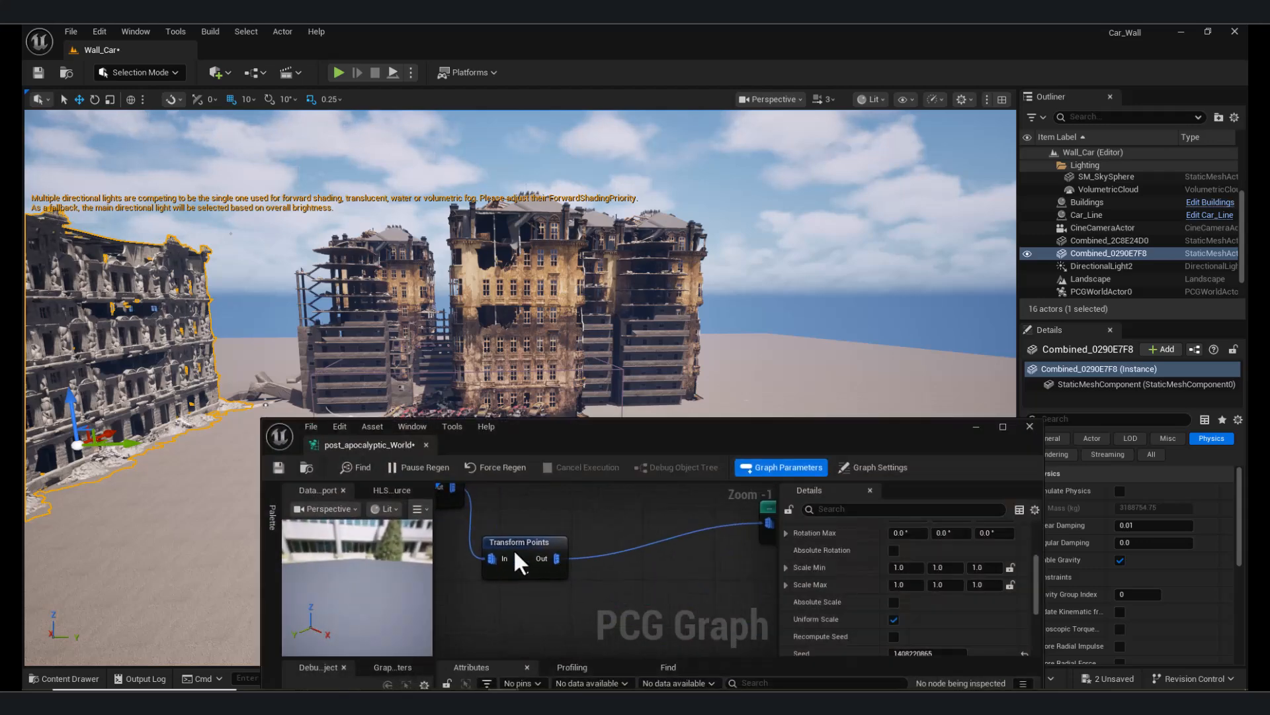
left_click(941, 569)
left_click(906, 583)
left_click(905, 567)
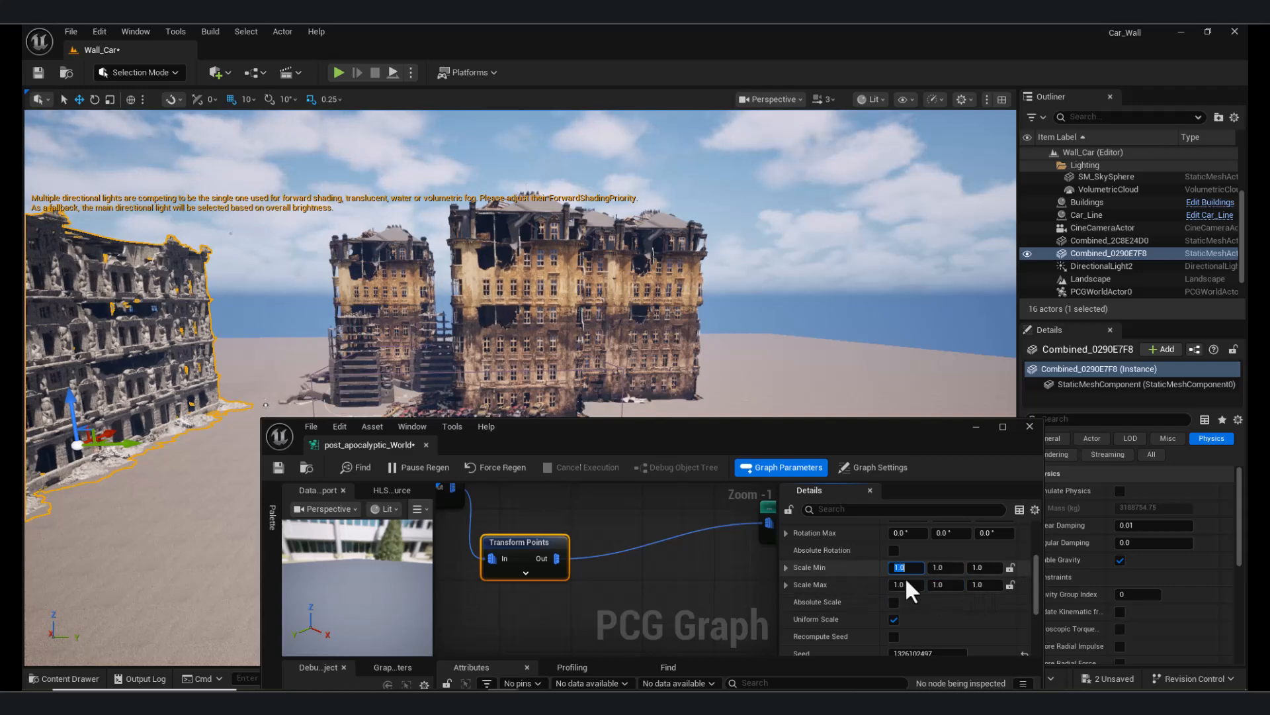
Assign the Combined_0290E7F8 mesh to the lower branch's Static Mesh Spawner.
right_click_drag(749, 542, 640, 551)
left_click(704, 528)
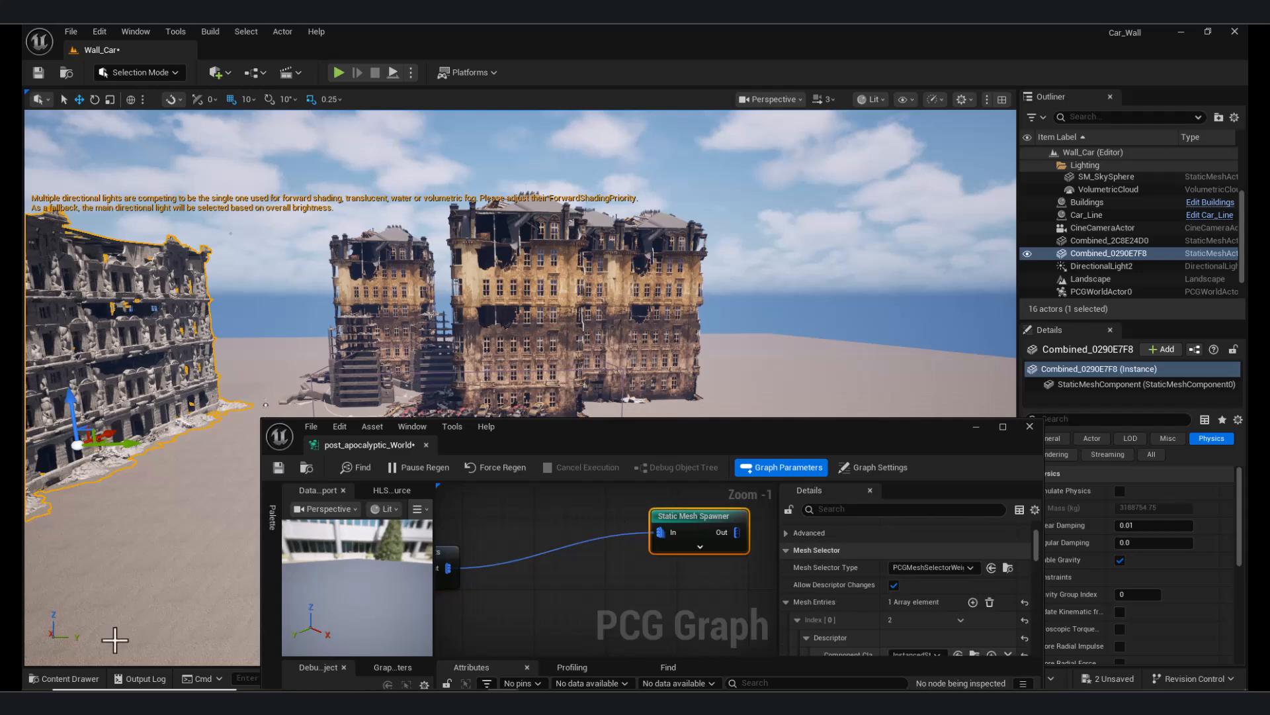
left_click(66, 680)
left_click_drag(853, 430, 750, 291)
scroll(857, 467, "down", 2)
scroll(856, 466, "down", 2)
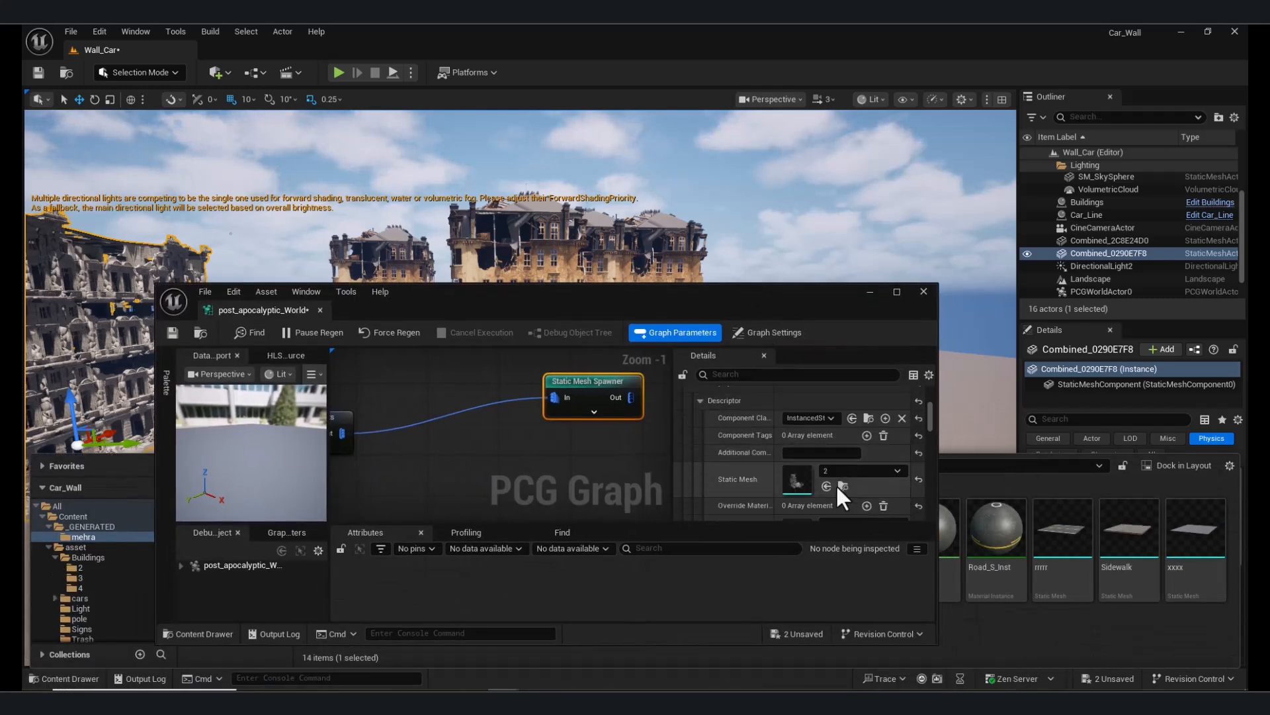
left_click(825, 485)
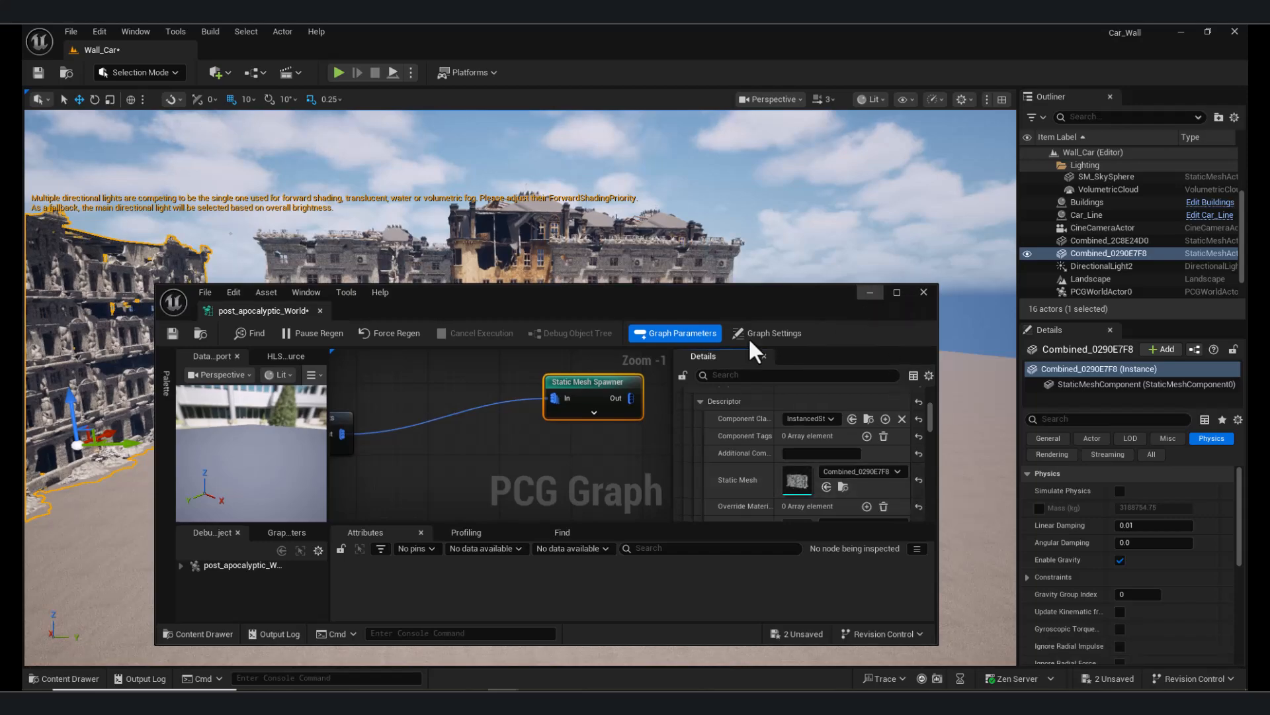
Minimise the PCG graph window and delete the two manually placed building meshes from the level.
left_click(874, 293)
right_click_drag(462, 482, 461, 569)
right_click_drag(189, 507, 145, 507)
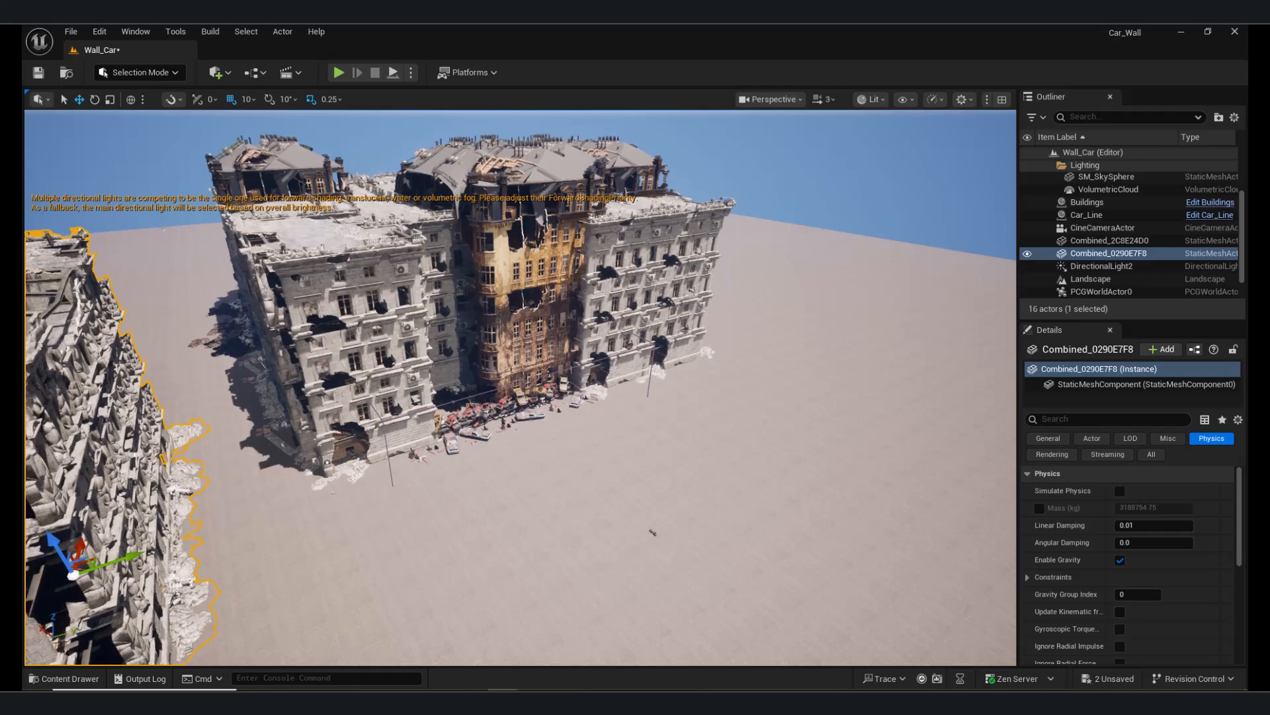
key("Delete")
right_click_drag(245, 484, 113, 456)
left_click(397, 426)
key("Delete")
right_click_drag(397, 425, 681, 445)
Bring back the PCG graph and disable both branches' Static Mesh Spawners, showing their debug points in the level instead.
mouse_move(503, 702)
left_click(595, 651)
left_click_drag(713, 307, 1005, 261)
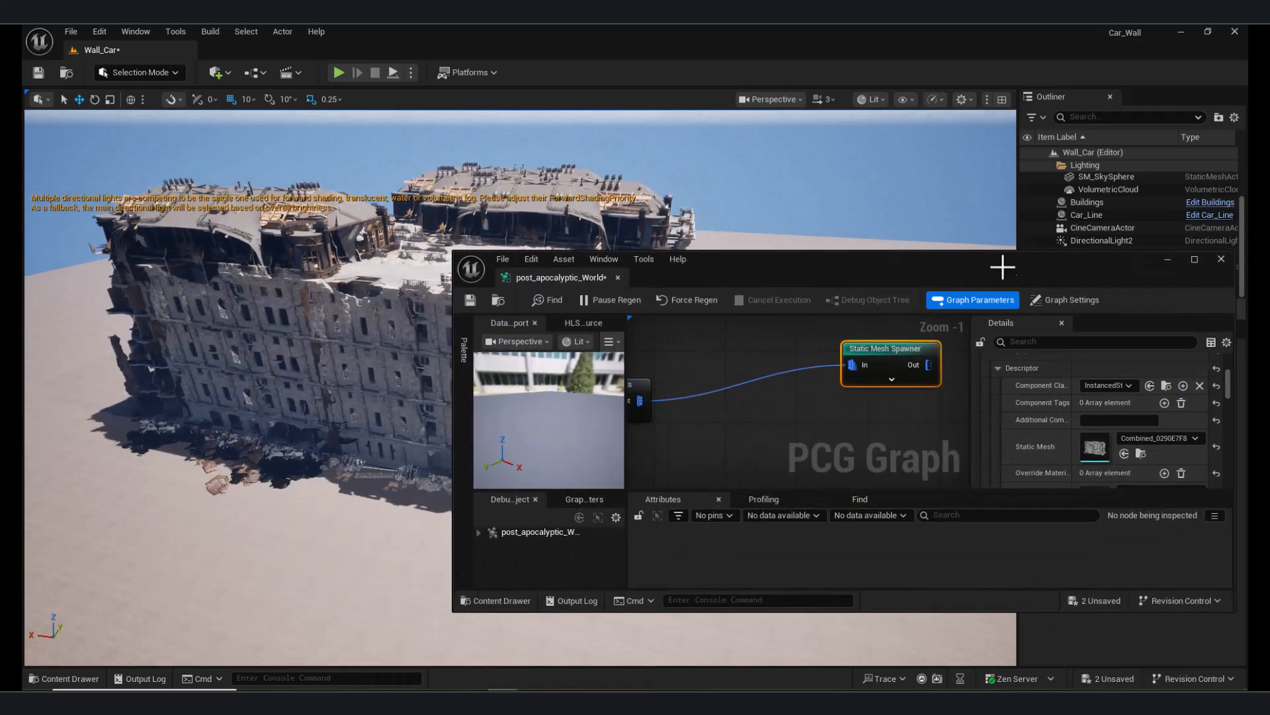
right_click_drag(776, 413, 747, 460)
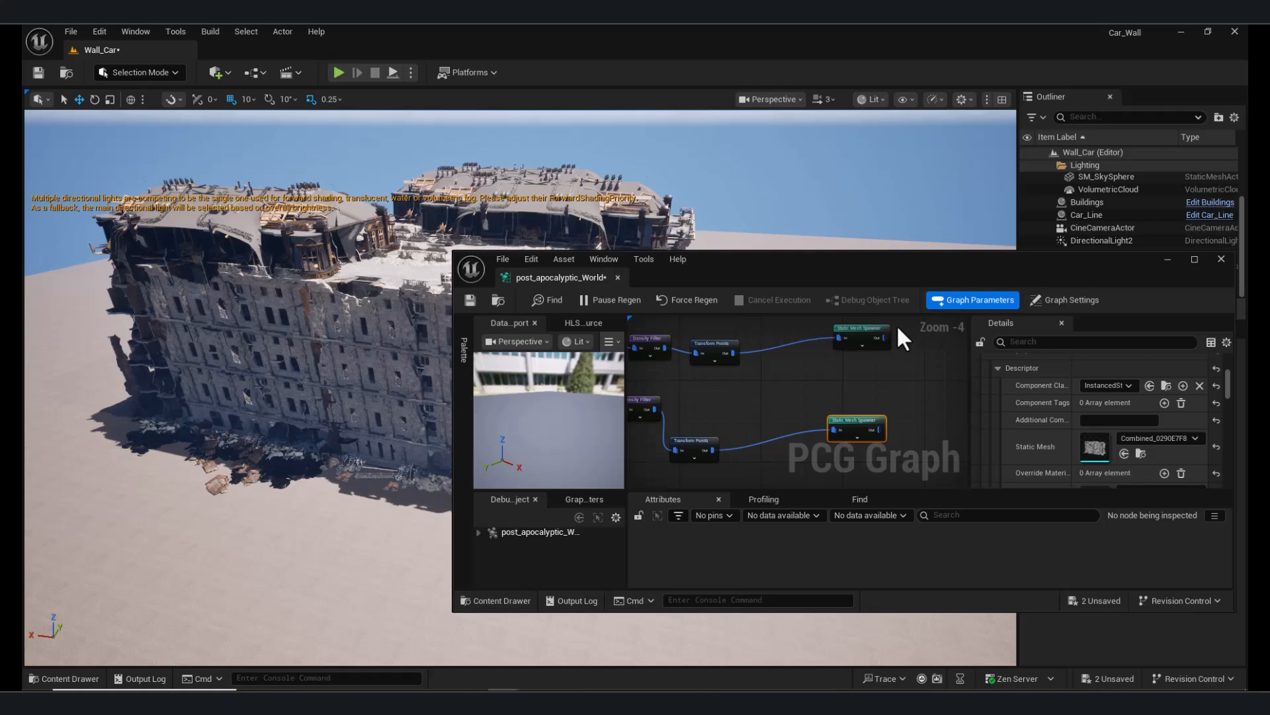
key("e")
left_click(859, 427)
key("d")
left_click(859, 332)
left_click(859, 338)
left_click_drag(905, 254, 921, 438)
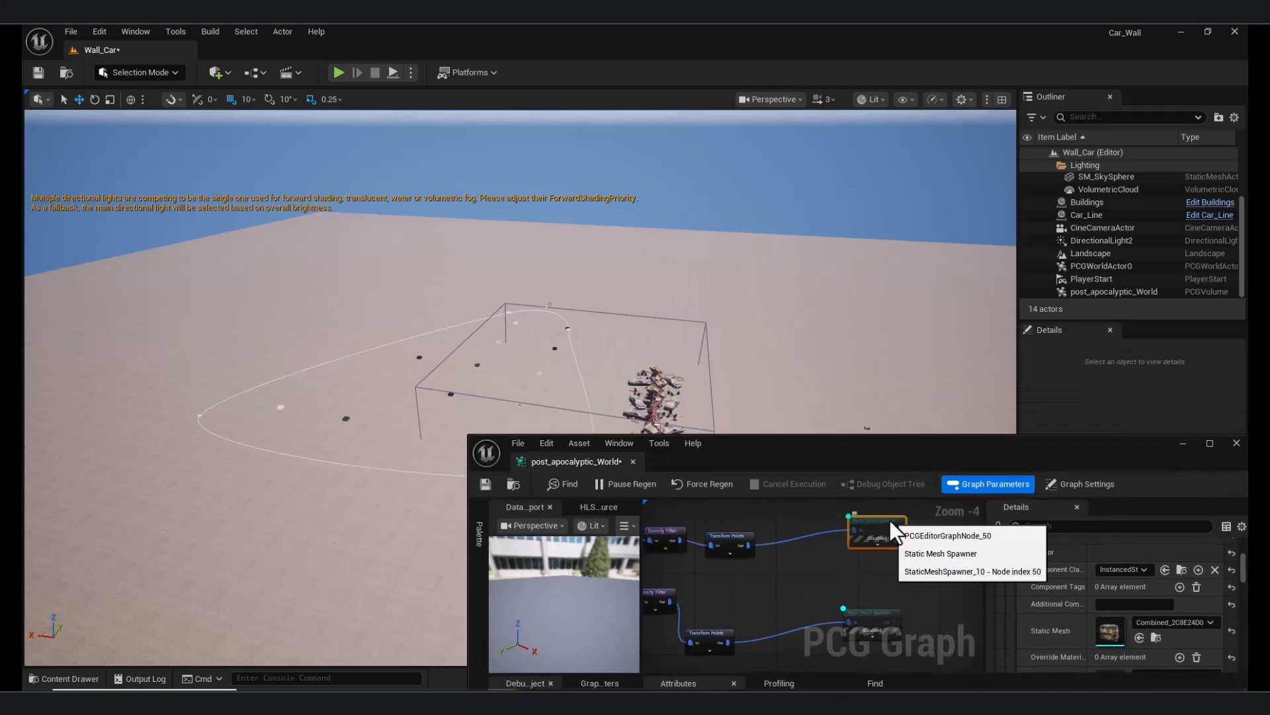
key("d")
Examine the debug points of both building branches inside the spline from several angles.
left_click(492, 319)
left_click_drag(502, 315, 278, 270, "alt")
left_click(538, 289)
left_click(1087, 202)
left_click(537, 288)
left_click(254, 227)
right_click_drag(254, 228, 199, 278)
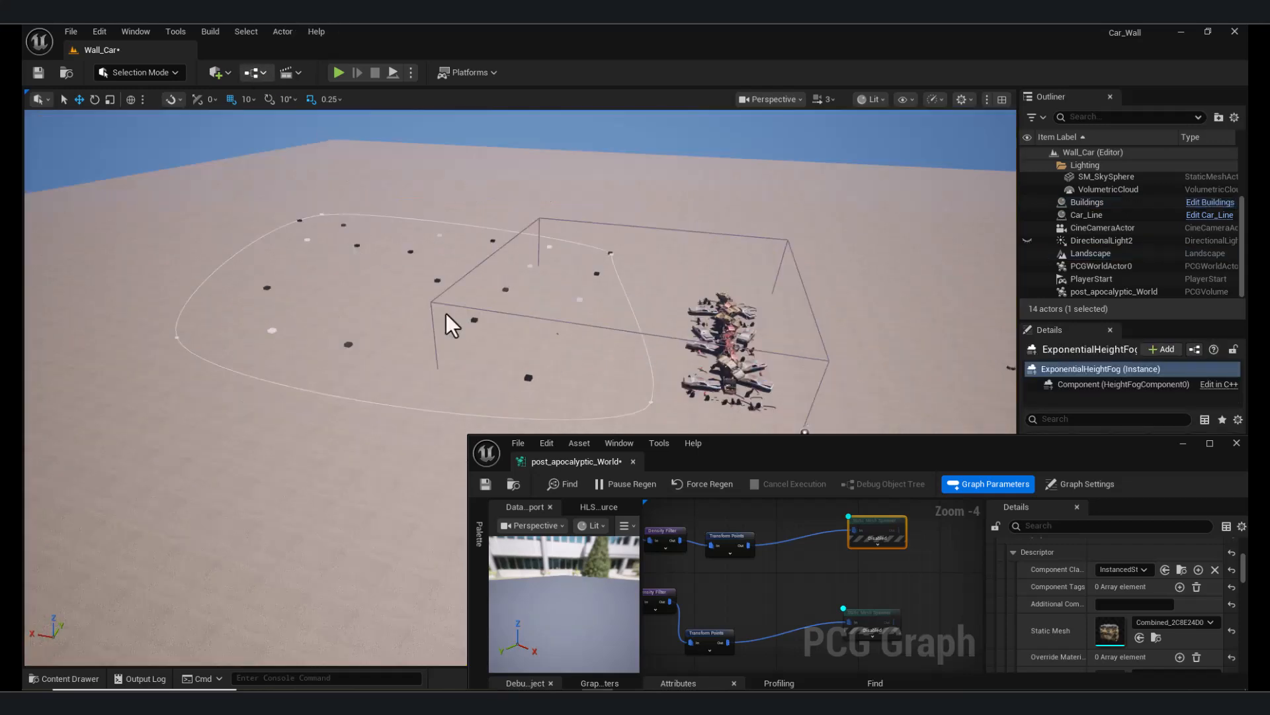
right_click_drag(446, 314, 624, 376)
Turn off the debug display of the upper branch's Static Mesh Spawner and keep that spawner disabled.
left_click_drag(766, 463, 709, 417)
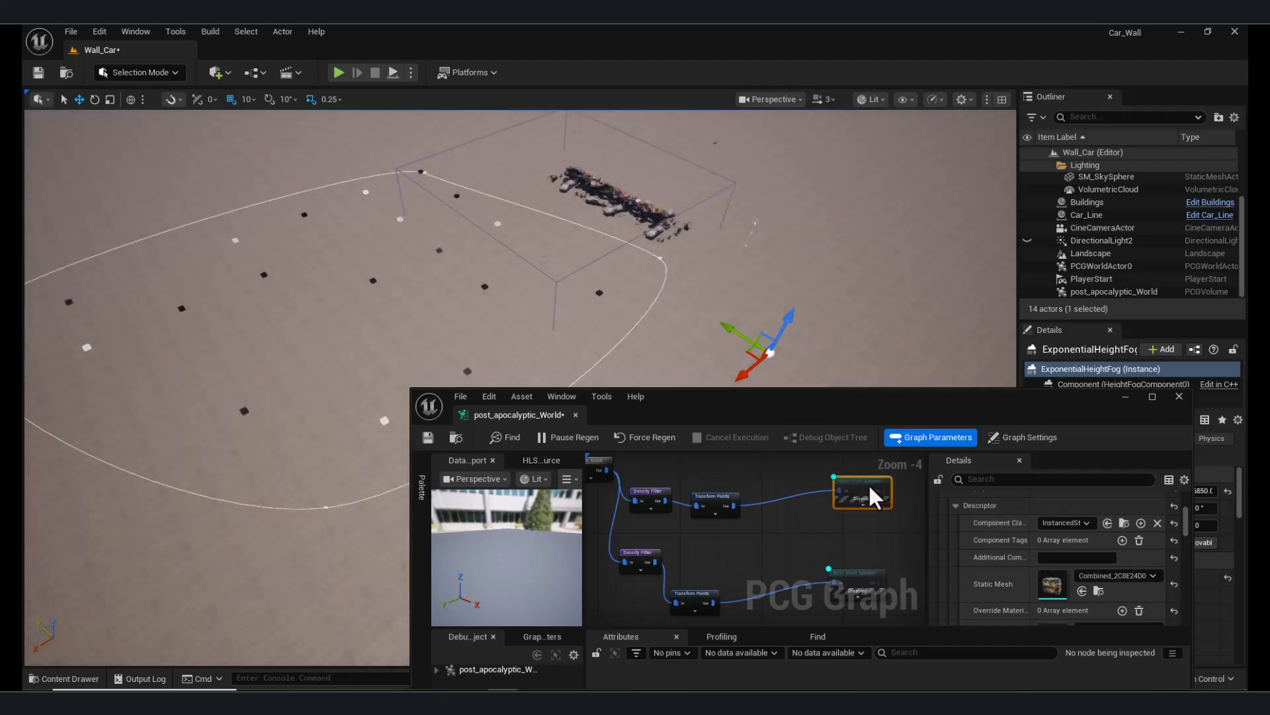
key("d")
key("e")
right_click_drag(768, 317, 857, 370)
key("e")
left_click(708, 494)
right_click_drag(634, 492, 754, 521)
left_click(699, 501)
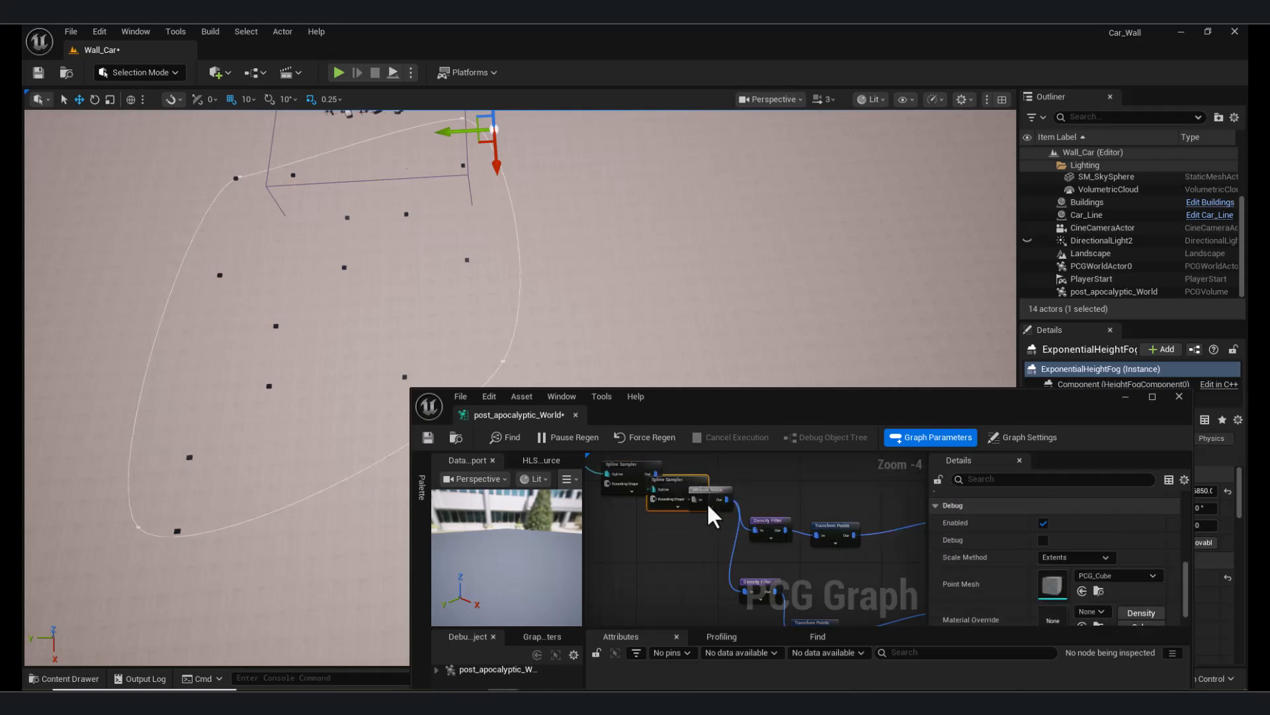
Add a Bounds Modifier fed by the upper branch's Transform Points node and turn on its debug display.
left_click_drag(627, 555, 643, 543)
right_click_drag(702, 563, 554, 548)
left_click(695, 515)
left_click_drag(706, 520, 736, 490)
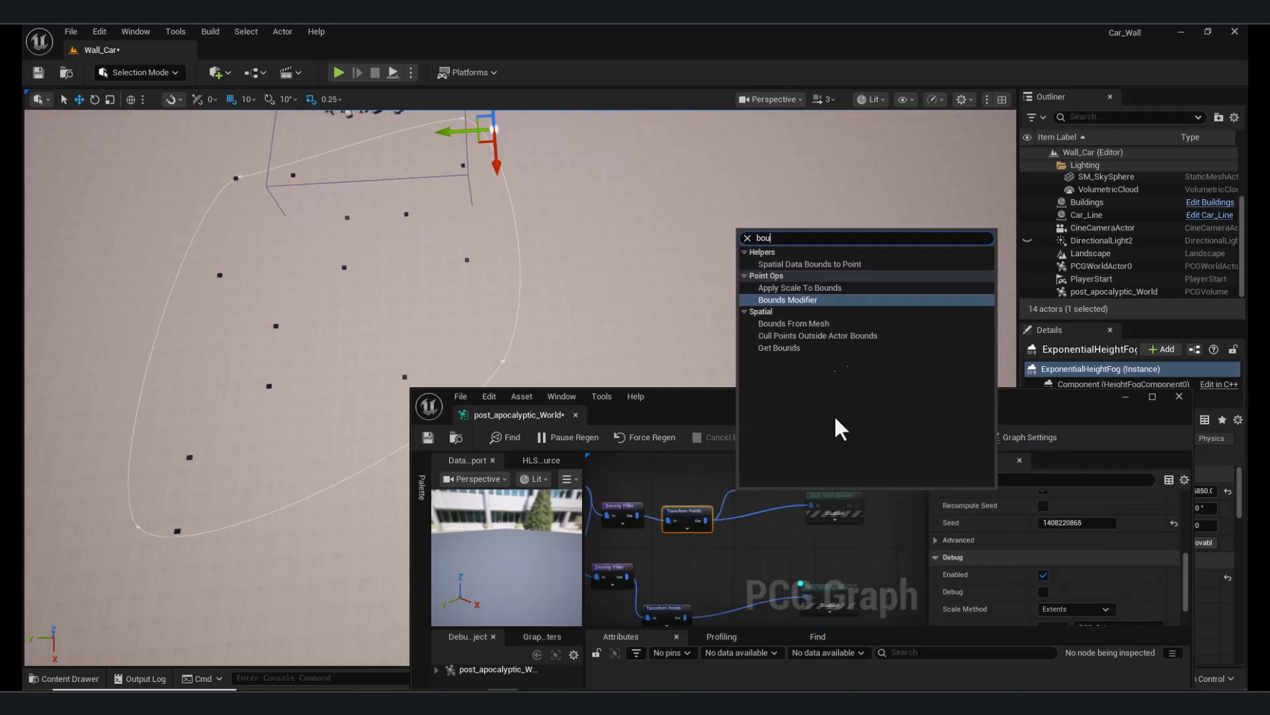
left_click_drag(804, 296, 734, 490)
scroll(1085, 582, "up", 4)
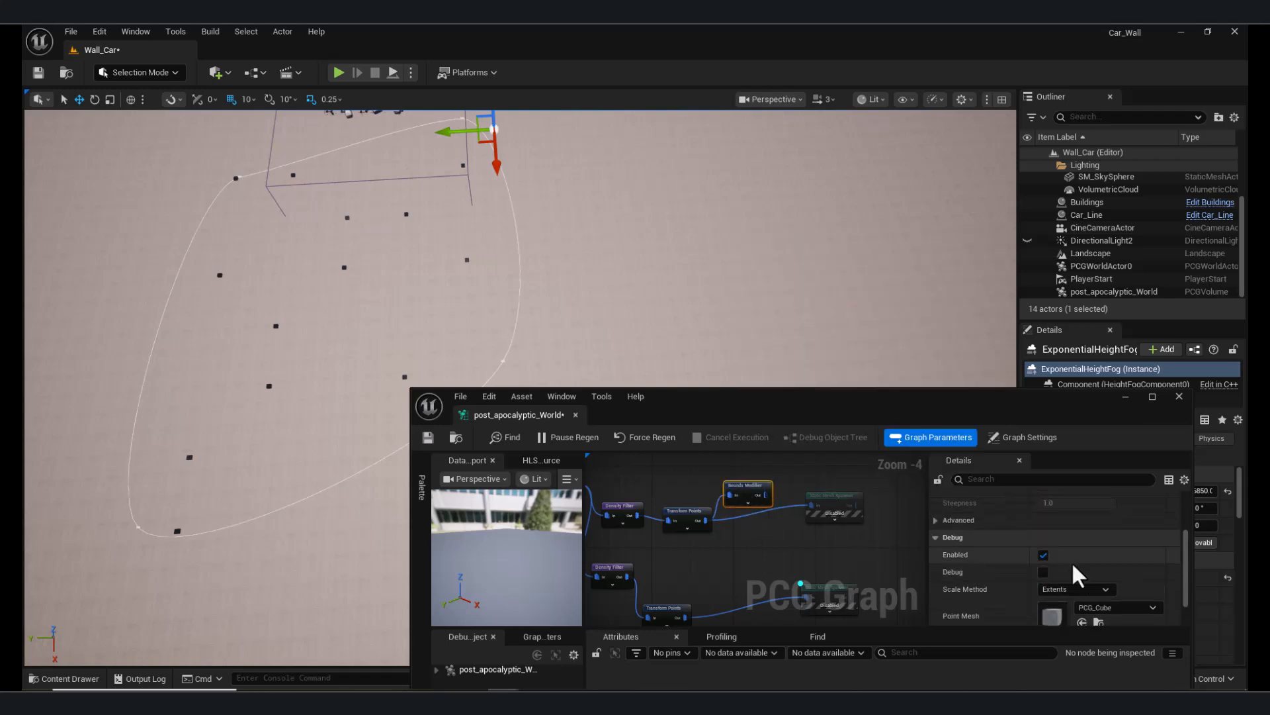
key("d")
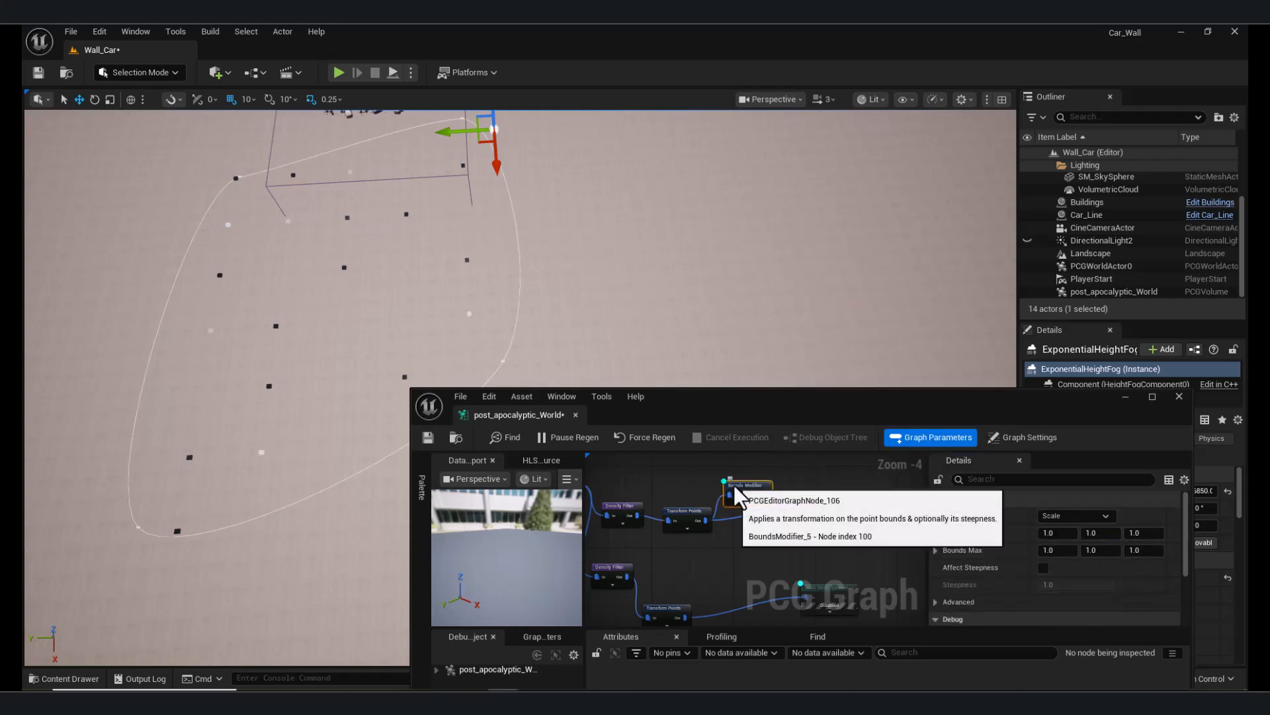
Set the upper Bounds Modifier's Bounds Min and Bounds Max to X 50, Y 5 and Z 5.
left_click(685, 516)
key("d")
left_click(748, 493)
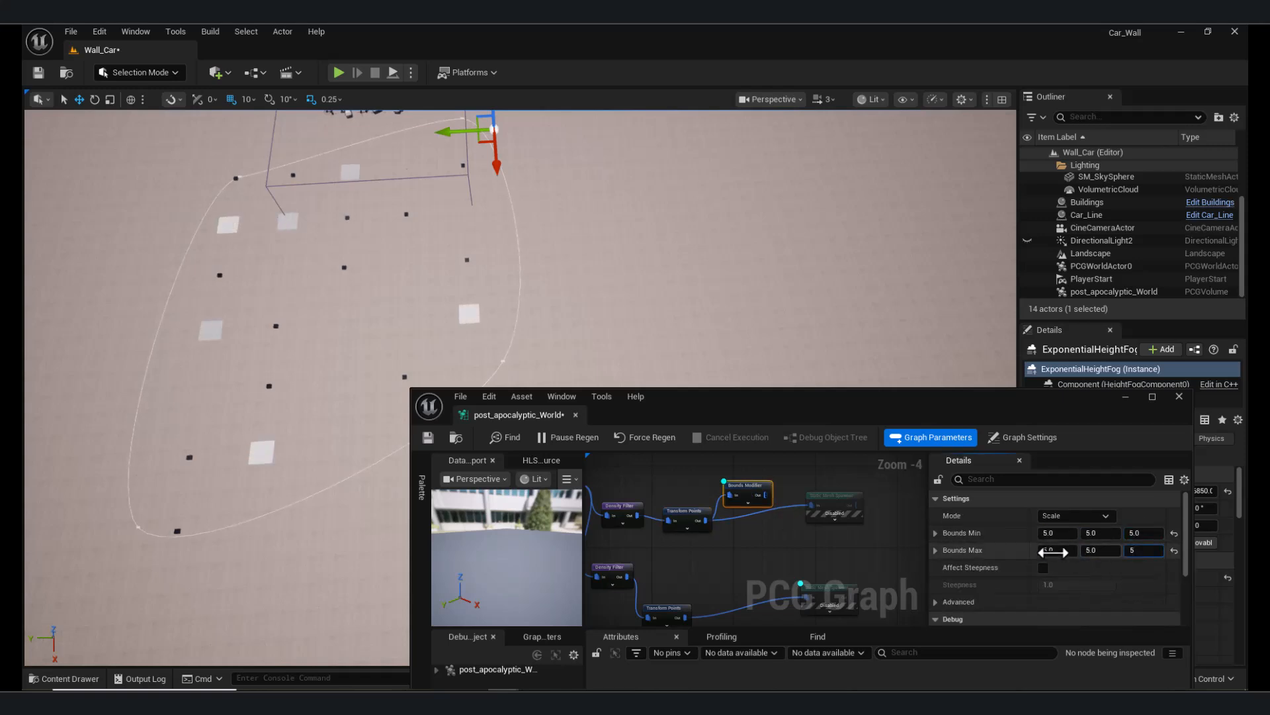
left_click(1055, 550)
type("50")
key("Tab")
Briefly preview the upper branch's spawned buildings and adjust the Lower Bound of that branch's Density Filter.
left_click(833, 498)
key("e")
key("e")
right_click_drag(718, 553, 785, 553)
left_click(680, 510)
left_click_drag(1077, 516, 1112, 516)
Enable the upper branch's Static Mesh Spawner to compare its buildings with the debug boxes.
right_click_drag(827, 542, 739, 562)
left_click(817, 516)
key("e")
key("e")
right_click_drag(728, 278, 549, 285)
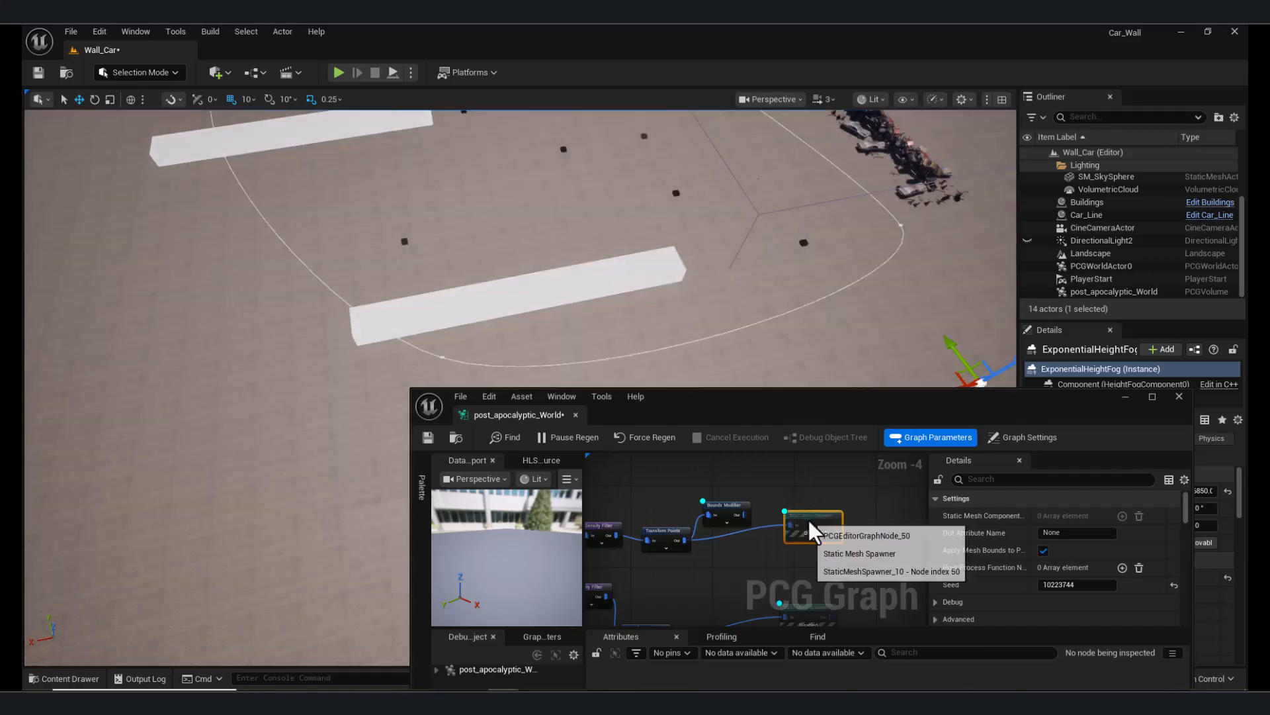
key("e")
Set the Y value of the upper Bounds Modifier's Bounds Min and Bounds Max to 30.
left_click(727, 512)
right_click_drag(661, 298, 695, 185)
left_click(1086, 533)
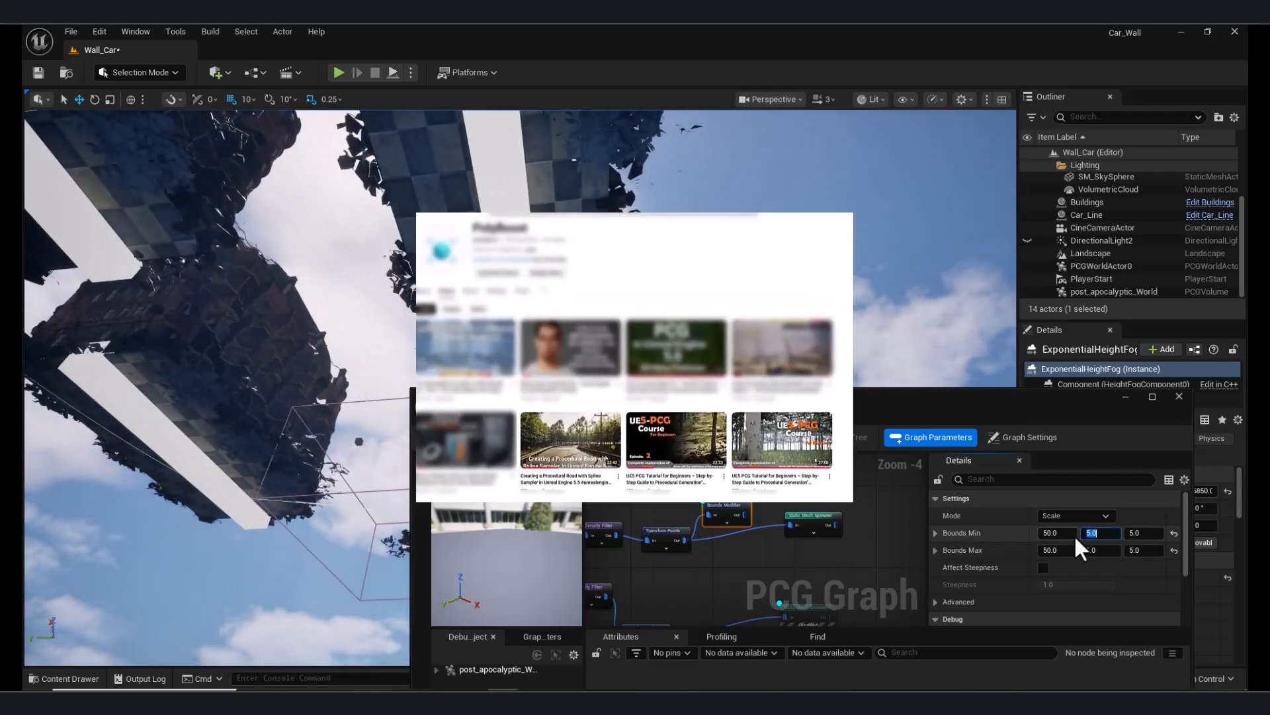
type("30")
key("Return")
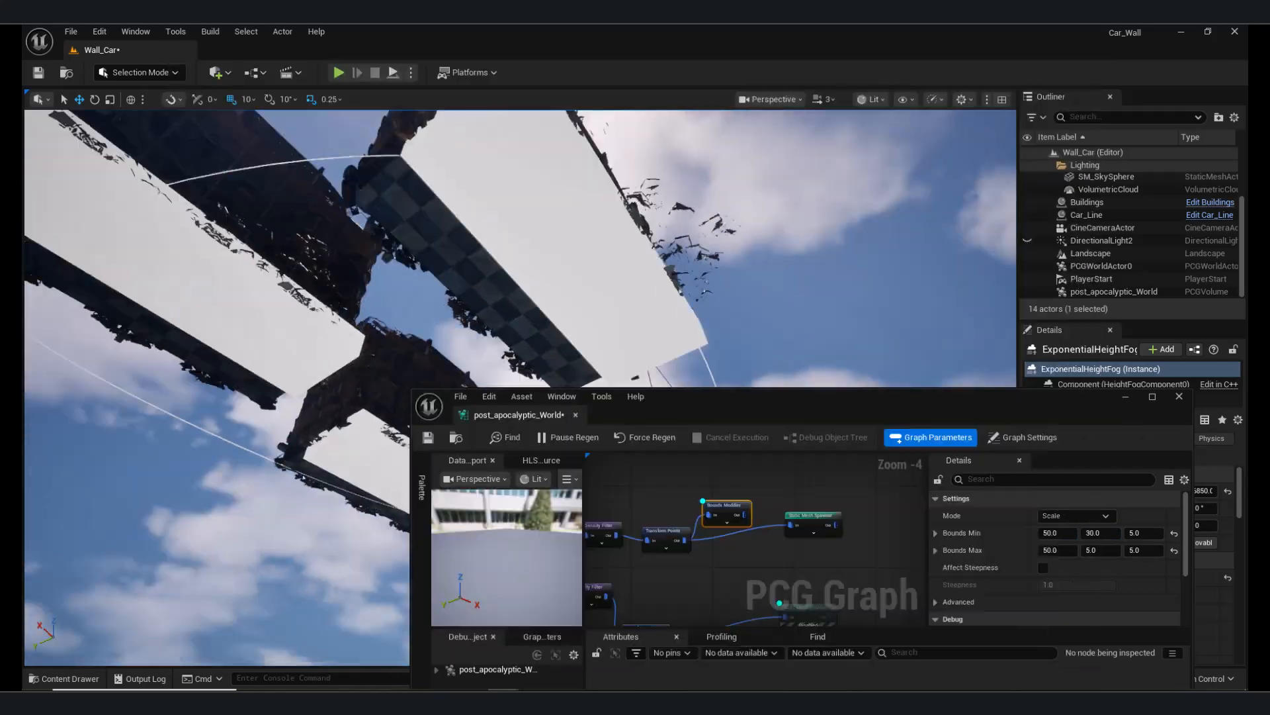
left_click(1098, 550)
type("30")
key("Return")
Check the box coverage under the buildings, then disable the upper branch's Static Mesh Spawner and hide its debug boxes.
right_click_drag(573, 366, 444, 404)
right_click_drag(794, 298, 742, 338)
right_click_drag(722, 616, 718, 588)
left_click_drag(857, 530, 734, 477)
key("e")
Insert a Bounds Modifier between the lower branch's Transform Points and Static Mesh Spawner and turn on its debug display.
right_click_drag(799, 582, 730, 476)
right_click(692, 549)
type("boun")
left_click(751, 364)
left_click_drag(720, 567, 771, 511)
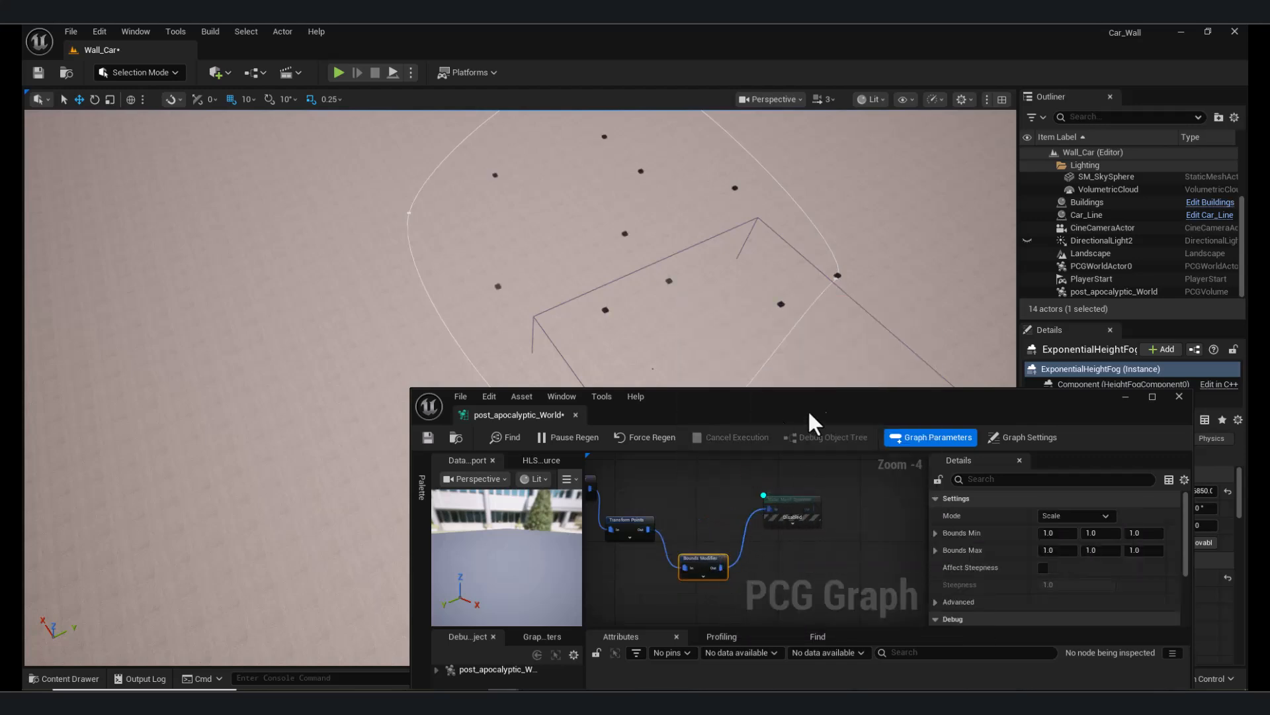
left_click_drag(777, 415, 777, 365)
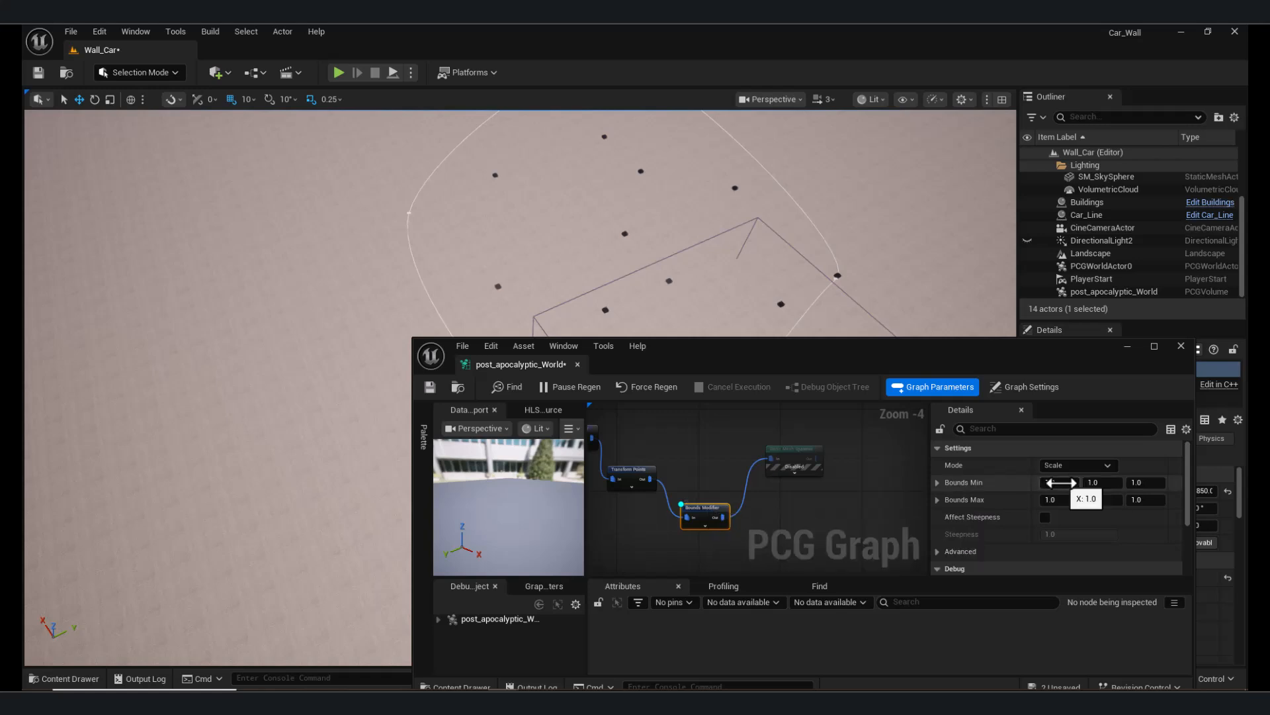
Enable the lower branch's Static Mesh Spawner and reduce the Lower Bound of that branch's Density Filter.
left_click(792, 457)
key("e")
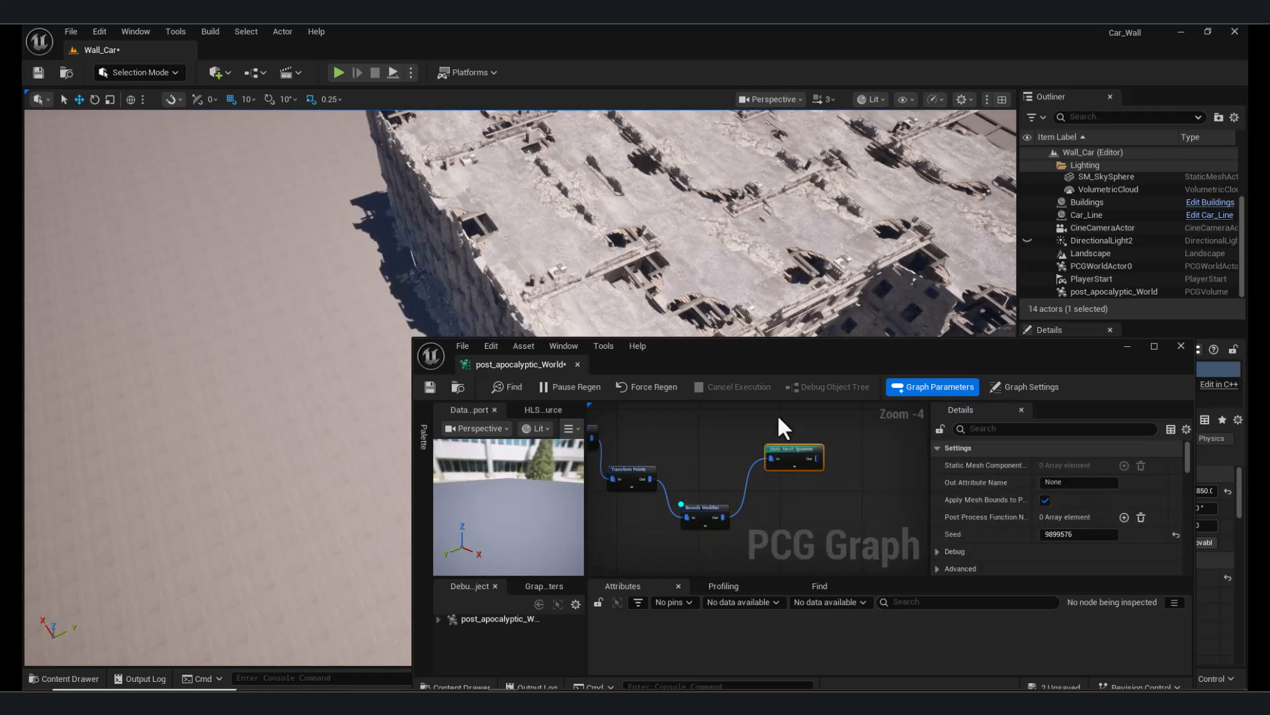
right_click_drag(703, 455, 853, 500)
left_click(726, 481)
left_click_drag(1061, 466, 1046, 466)
right_click_drag(662, 225, 652, 166)
right_click_drag(840, 509, 755, 454)
Set the lower Bounds Modifier's Bounds Min and Bounds Max to X 60 and Y 30 to match the building footprint.
left_click(765, 503)
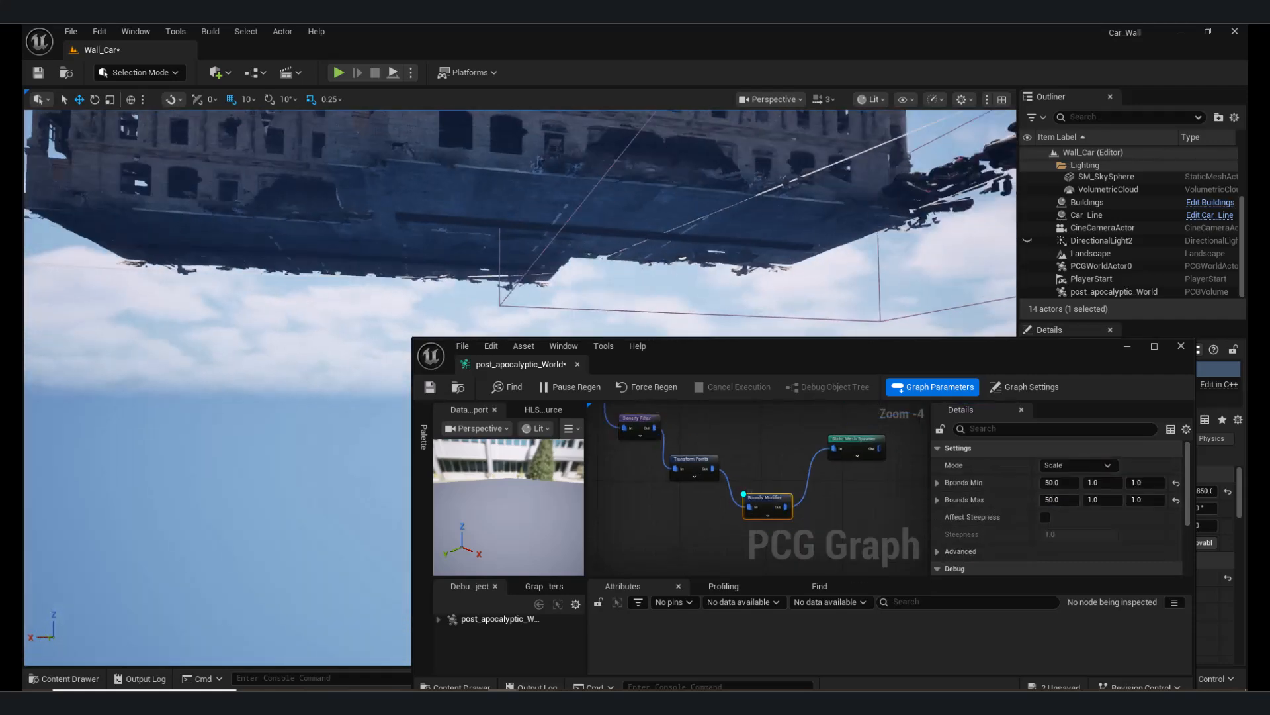
left_click(1053, 499)
left_click(1063, 500)
right_click_drag(661, 225, 741, 199)
left_click(1101, 483)
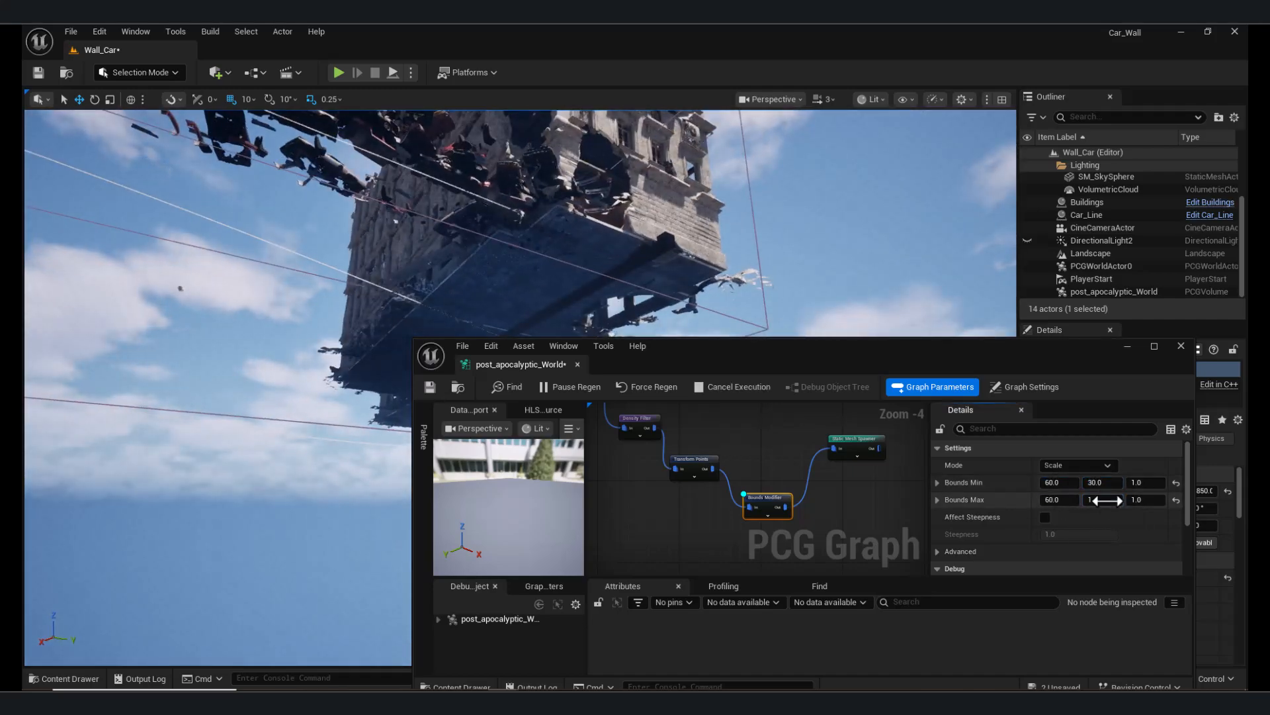
left_click(1102, 500)
type("30")
key("Return")
right_click_drag(735, 278, 761, 321)
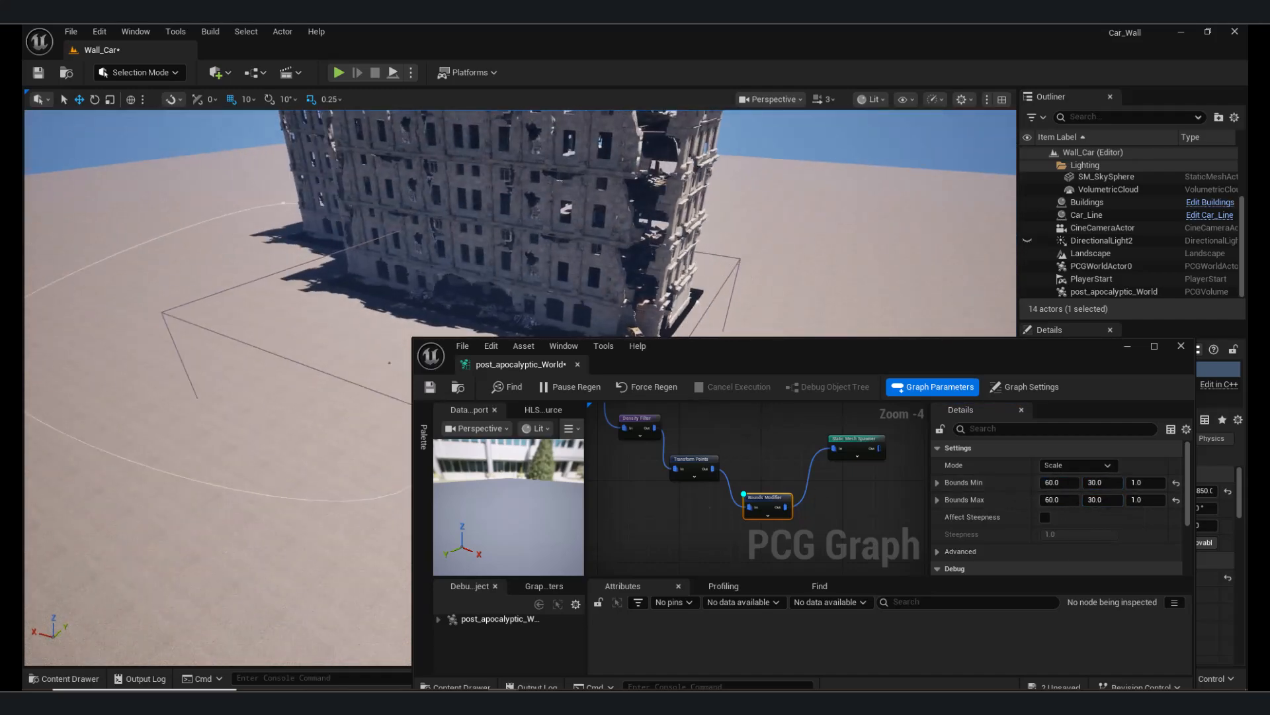
Make room around the upper branch's Bounds Modifier and disable the lower branch's Static Mesh Spawner.
left_click_drag(801, 509, 850, 506)
left_click_drag(798, 441, 824, 448)
left_click_drag(752, 432, 712, 486)
left_click(857, 510)
key("e")
Add a Self Pruning node between the upper branch's Transform Points and Bounds Modifier and show the modifier's debug boxes.
left_click(755, 473)
scroll(753, 482, "up", 3)
type("sel")
left_click(756, 308)
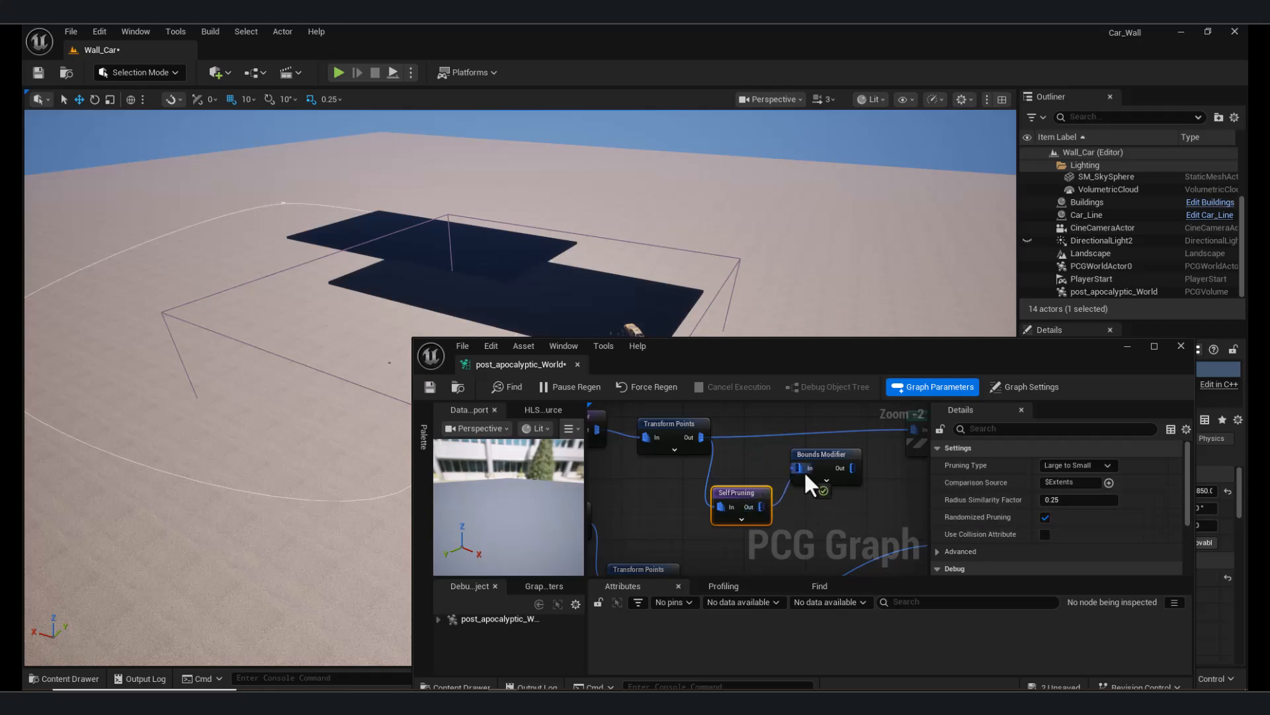
left_click_drag(804, 470, 802, 468)
scroll(832, 451, "down", 2)
left_click(762, 438)
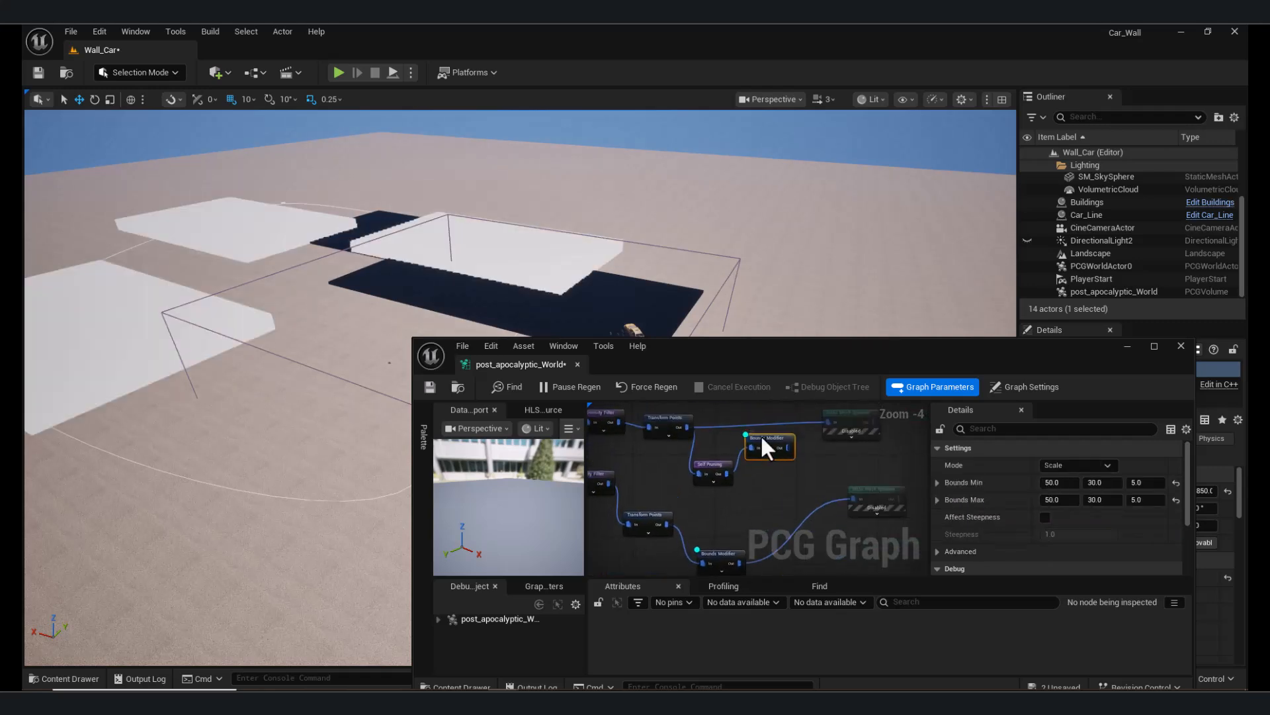
Hide the Bounds Modifiers' debug boxes and copy the Self Pruning node between the lower branch's Transform Points and Bounds Modifier.
left_click(723, 553)
key("d")
right_click_drag(739, 513, 748, 495)
left_click(721, 450)
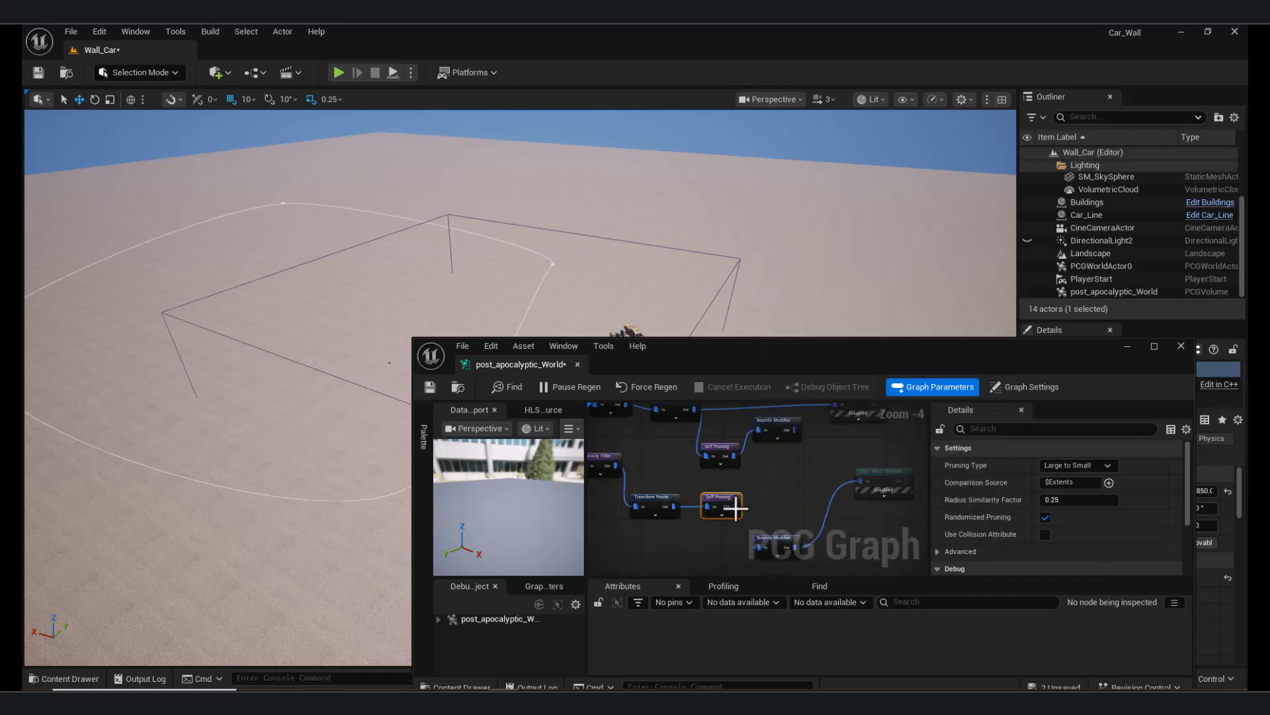
left_click(775, 548)
key("d")
left_click(725, 505)
Tidy the lower branch's nodes and switch the debug display from its Bounds Modifier to its Self Pruning node.
right_click_drag(754, 505, 810, 478)
left_click_drag(709, 471, 688, 477)
left_click_drag(774, 477, 749, 487)
left_click(823, 515)
key("d")
left_click(751, 486)
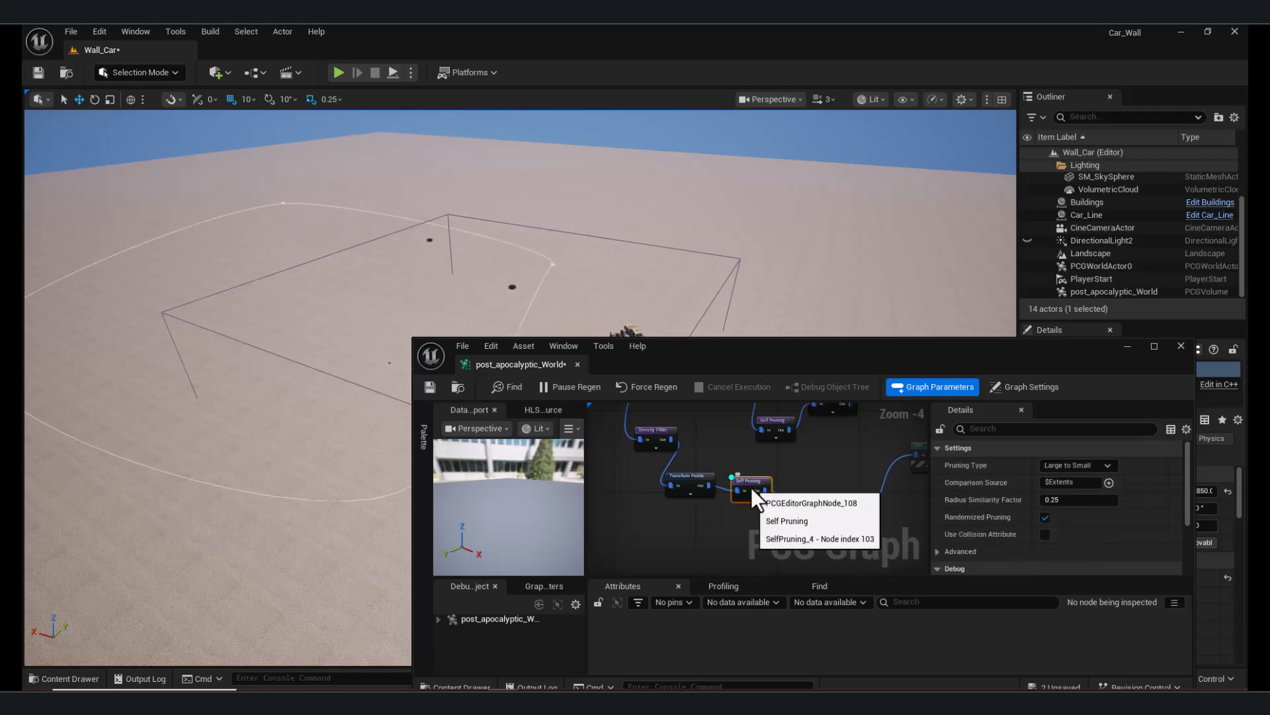
Rewire the lower branch so the Bounds Modifier feeds Self Pruning, and connect Self Pruning to the Static Mesh Spawner.
left_click_drag(814, 514, 796, 489)
left_click(800, 485)
left_click(752, 506)
left_click(797, 487)
key("d")
right_click_drag(822, 494, 737, 512)
left_click_drag(731, 508, 832, 474)
Rewire the upper branch so its Bounds Modifier precedes the Self Pruning node, and show the modifier's debug boxes.
right_click_drag(752, 446, 771, 499)
left_click_drag(712, 501, 754, 516)
right_click_drag(745, 511, 743, 468)
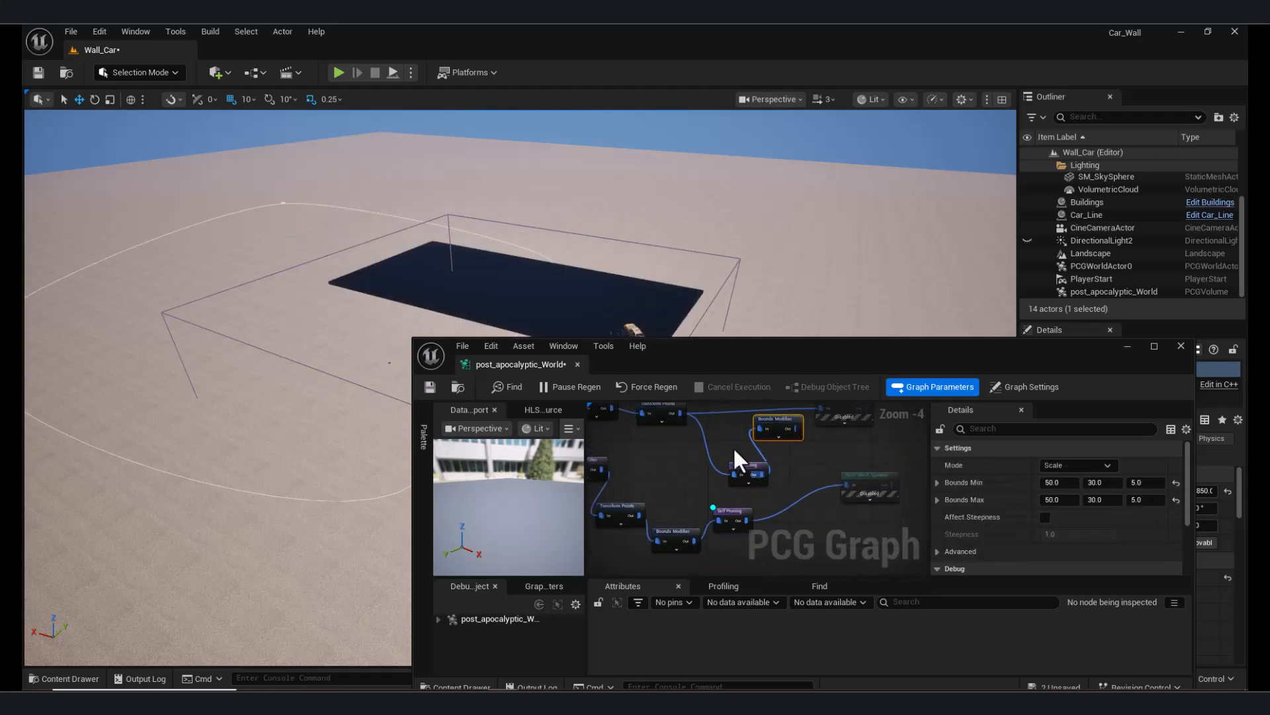
left_click_drag(754, 440, 744, 474)
left_click_drag(776, 420, 723, 440)
key("d")
left_click(761, 467)
right_click_drag(764, 476, 789, 503)
left_click_drag(692, 520, 712, 520)
right_click_drag(794, 510, 761, 505)
Add a Difference node with the lower Self Pruning output as source and the upper Self Pruning output as differences.
left_click_drag(804, 488, 851, 488)
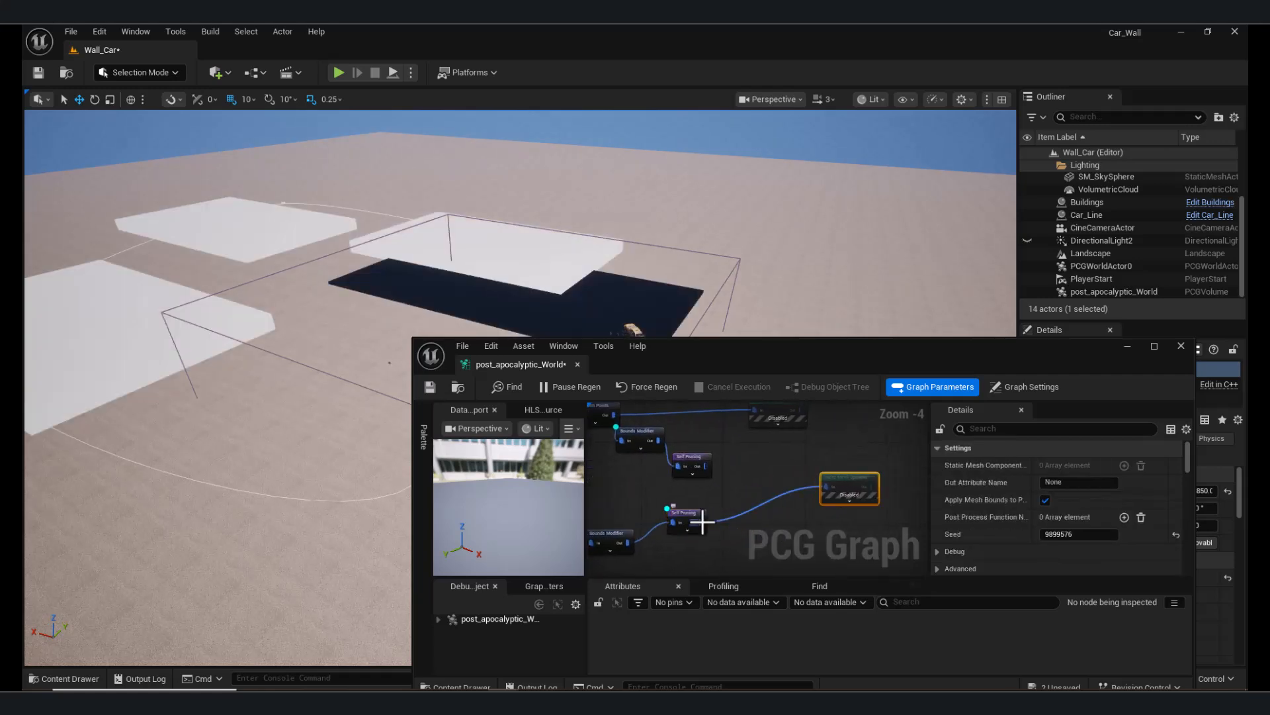
left_click_drag(699, 522, 739, 530)
type("fi")
key("BackSpace")
key("BackSpace")
type("dif")
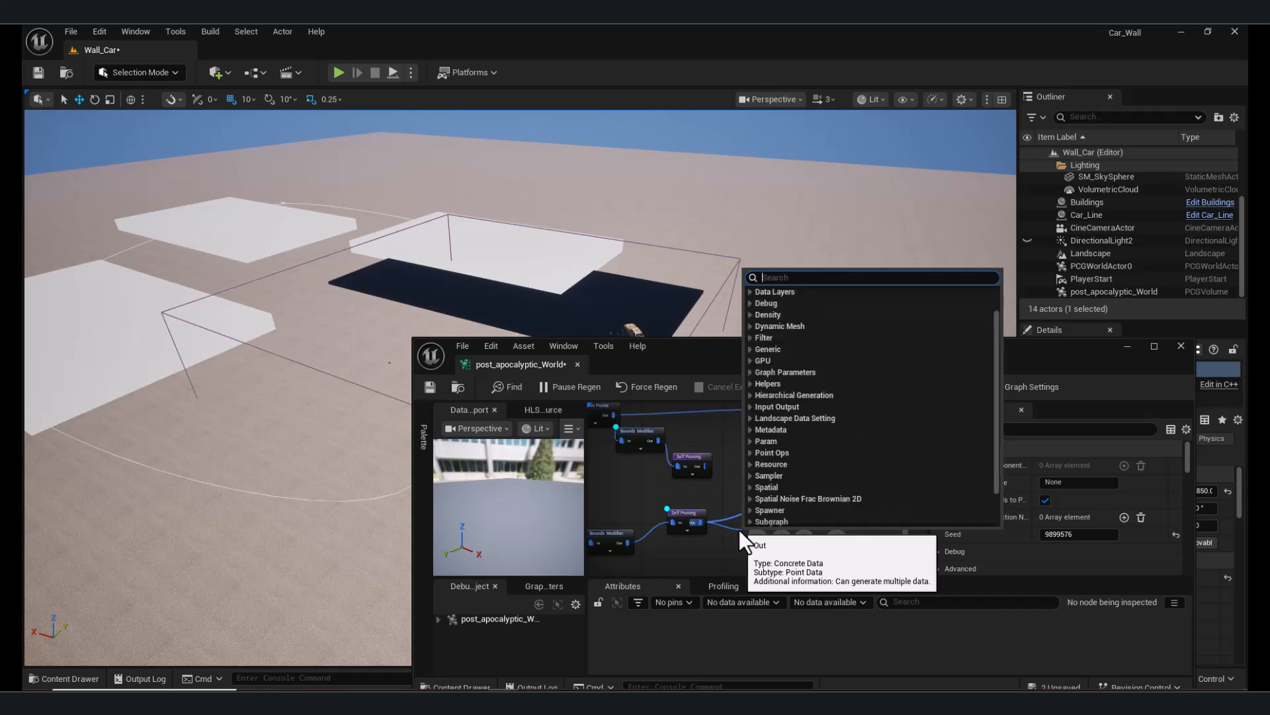
key("Return")
right_click_drag(760, 503, 663, 435)
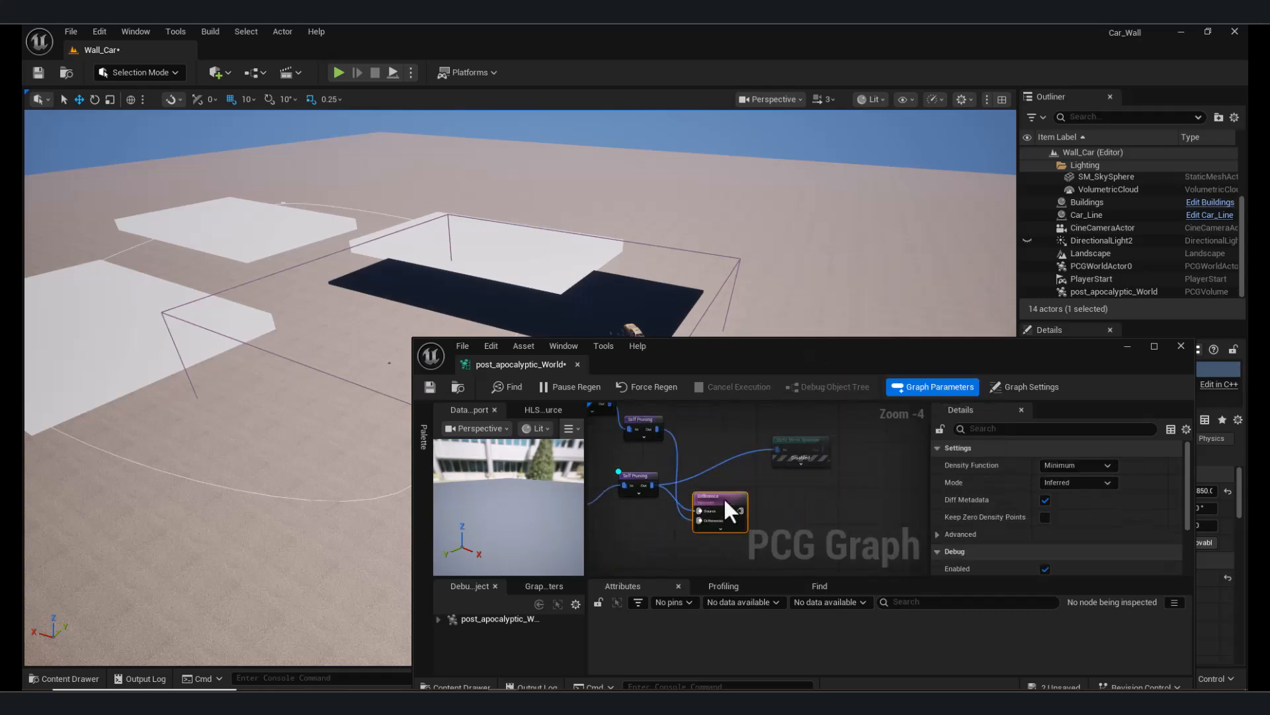
left_click_drag(701, 520, 702, 520)
left_click_drag(718, 500, 704, 484)
Turn off the lower Self Pruning node's debug display and set the Difference node's Density Function to Binary.
left_click(630, 474)
key("d")
left_click(711, 489)
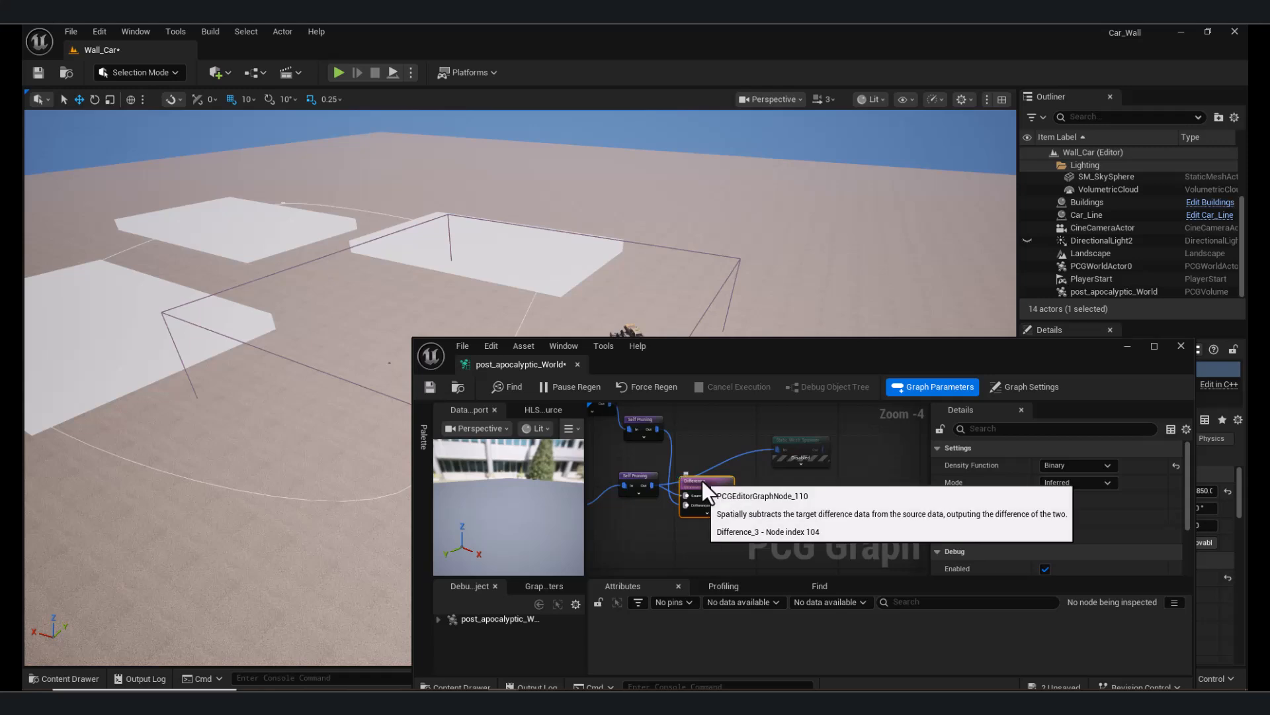
Adjust the Lower Bound of the lower branch's Density Filter.
right_click_drag(712, 480, 751, 482)
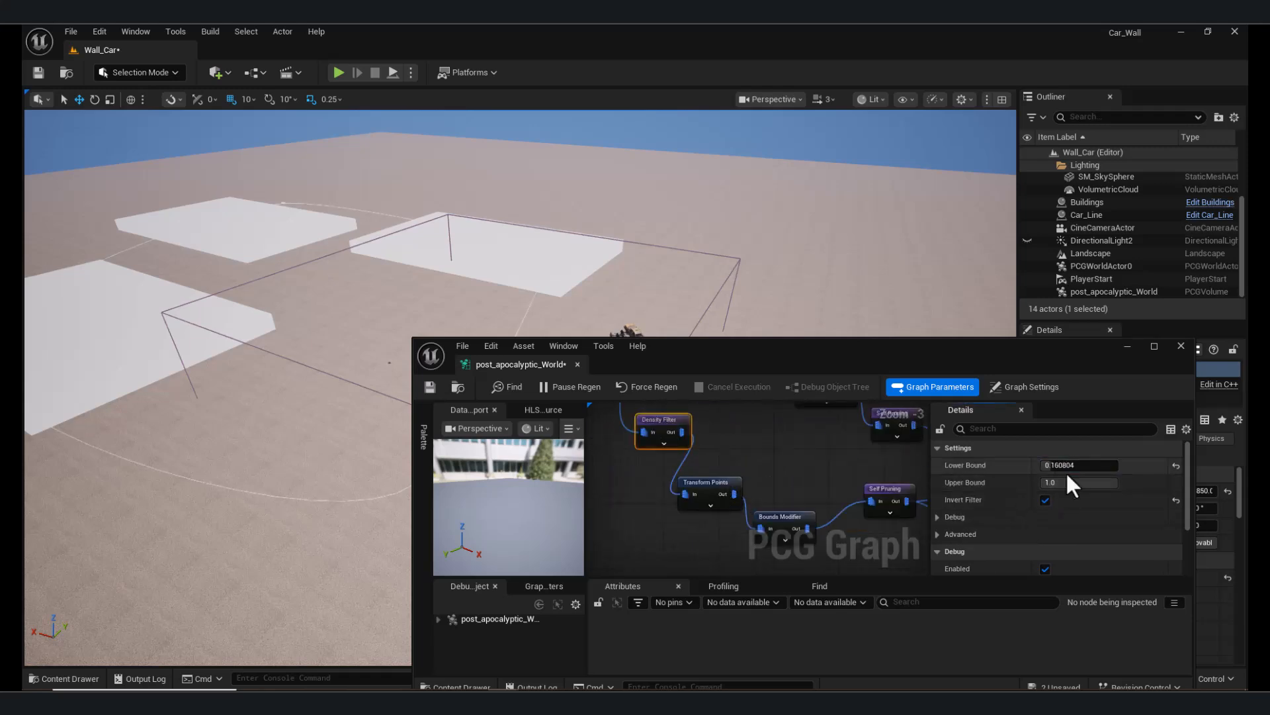
left_click_drag(1062, 465, 1069, 465)
scroll(734, 482, "down", 3)
scroll(731, 491, "up", 2)
Turn on the debug display of both branches' Self Pruning nodes to compare where their boxes overlap.
left_click(751, 489)
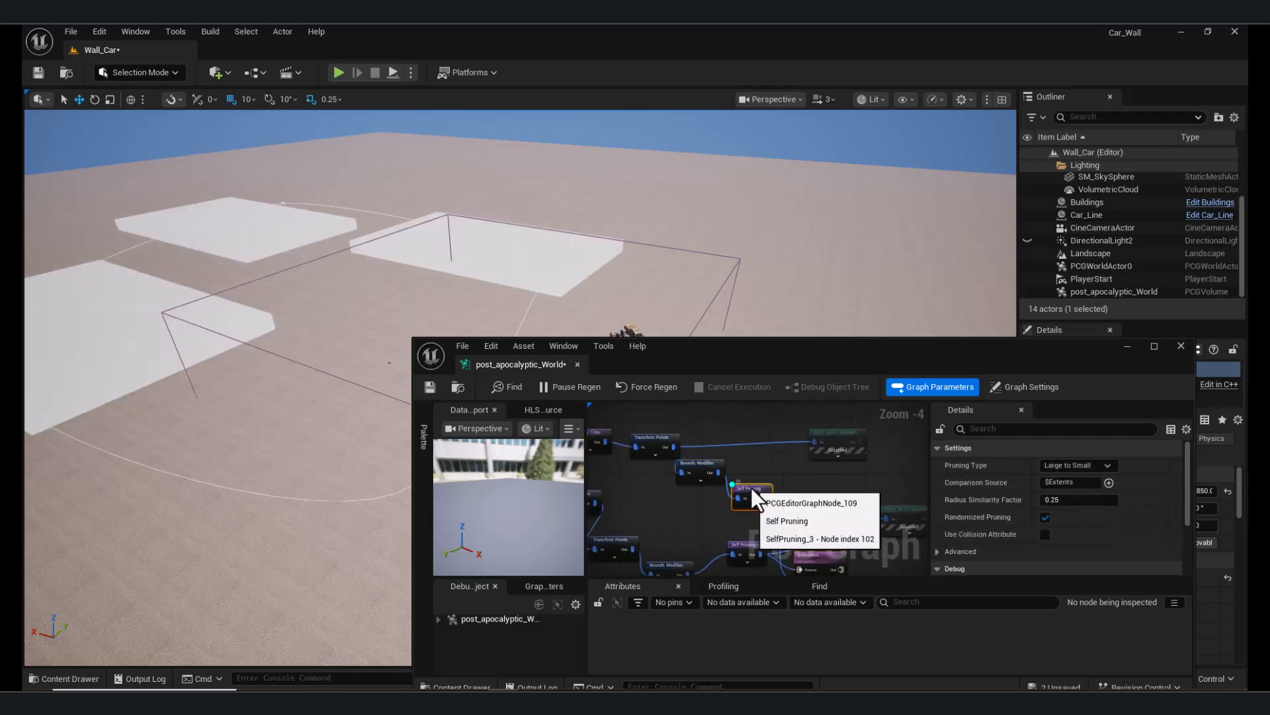
right_click_drag(816, 555, 785, 513)
left_click(785, 513)
left_click(719, 502)
key("d")
right_click_drag(707, 532, 740, 511)
scroll(280, 328, "down", 1)
scroll(281, 328, "down", 2)
right_click_drag(649, 456, 713, 533)
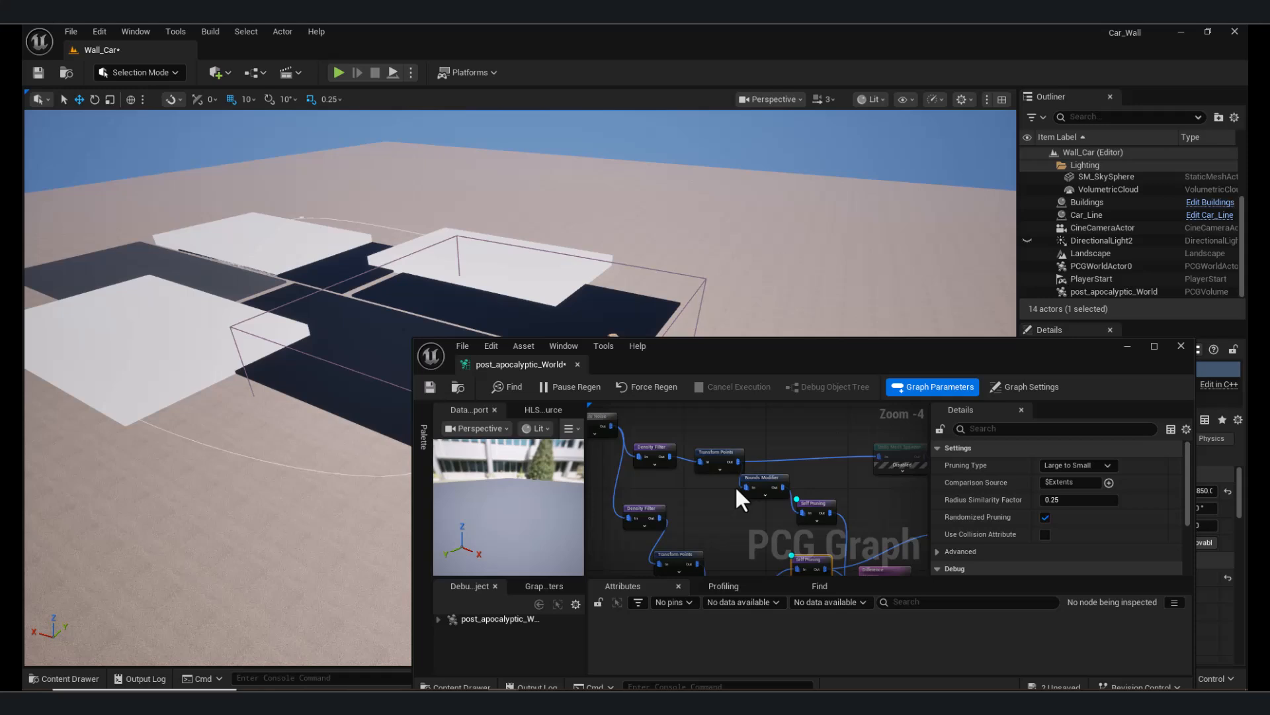
Set the Z values of the upper Transform Points node's Scale Min and Scale Max to 0.8 and enable the upper Static Mesh Spawner.
left_click(728, 454)
scroll(1165, 533, "down", 4)
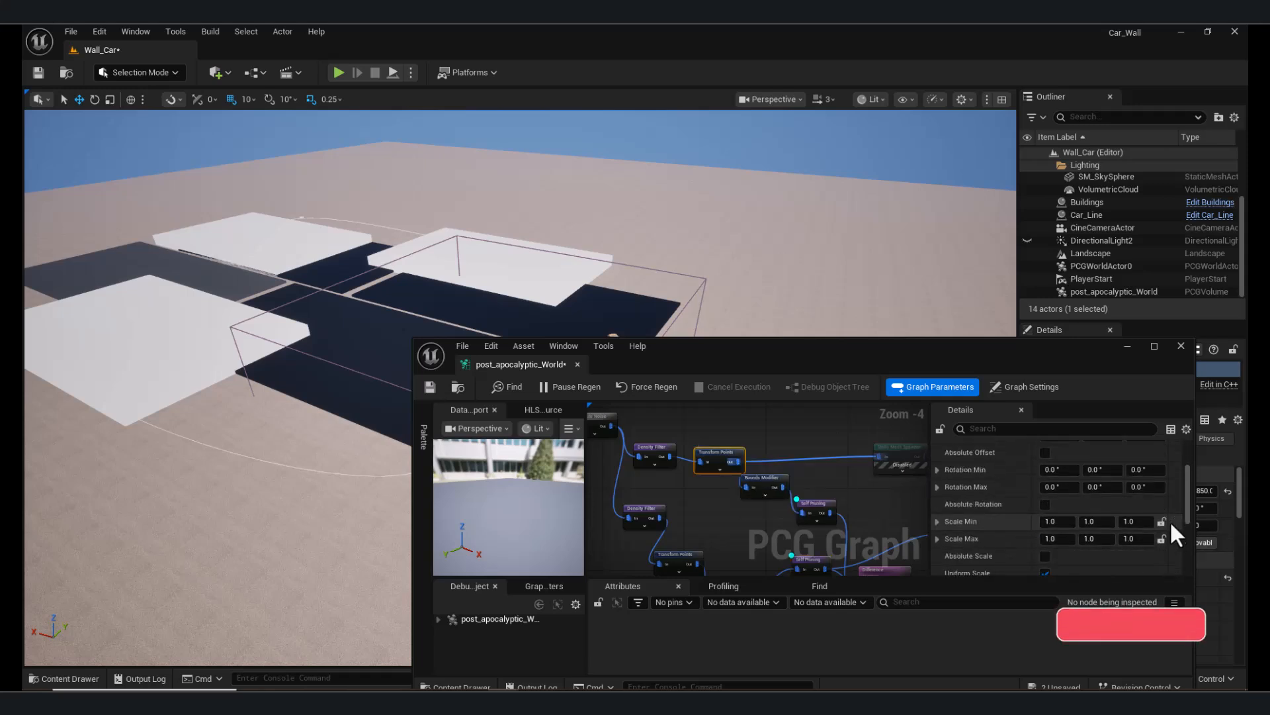
left_click(1130, 539)
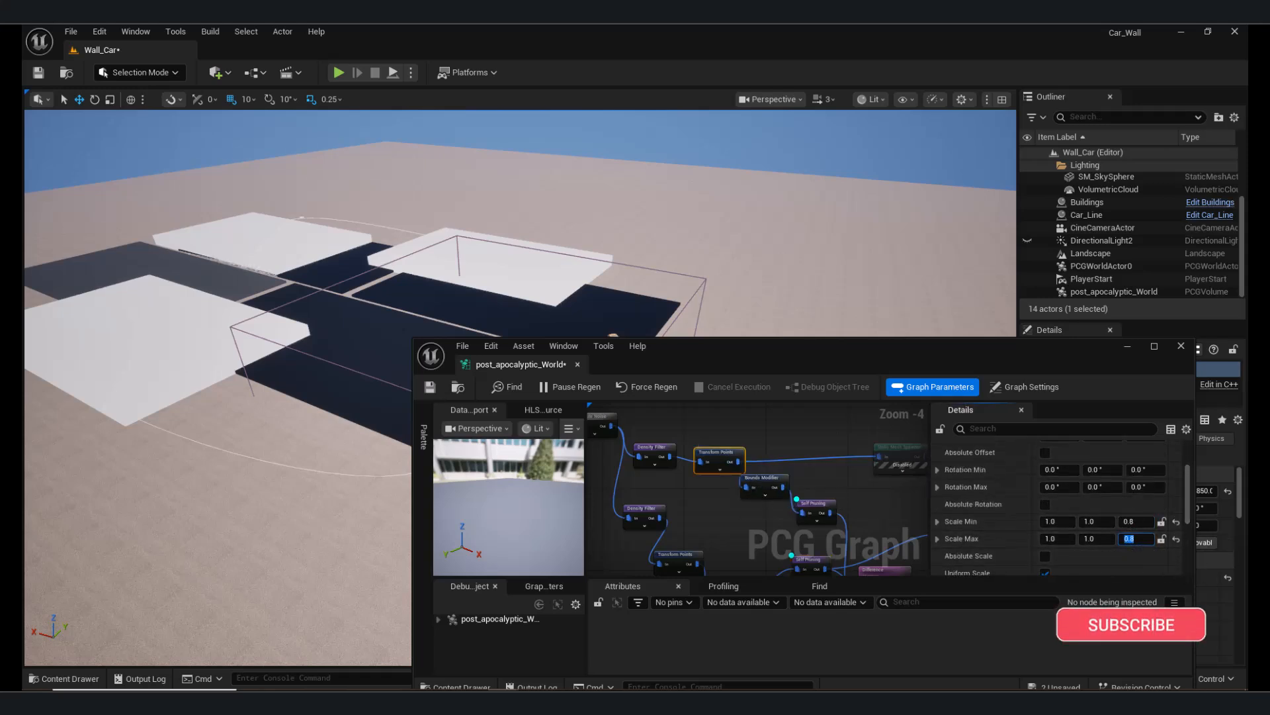
right_click_drag(831, 488, 788, 485)
left_click(859, 454)
key("e")
Turn off the upper Self Pruning node's debug display and turn on the upper Bounds Modifier's debug display.
left_click(721, 480)
left_click_drag(721, 480, 748, 468)
left_click(769, 502)
key("d")
key("d")
left_click_drag(792, 505, 812, 495)
scroll(1127, 507, "up", 3)
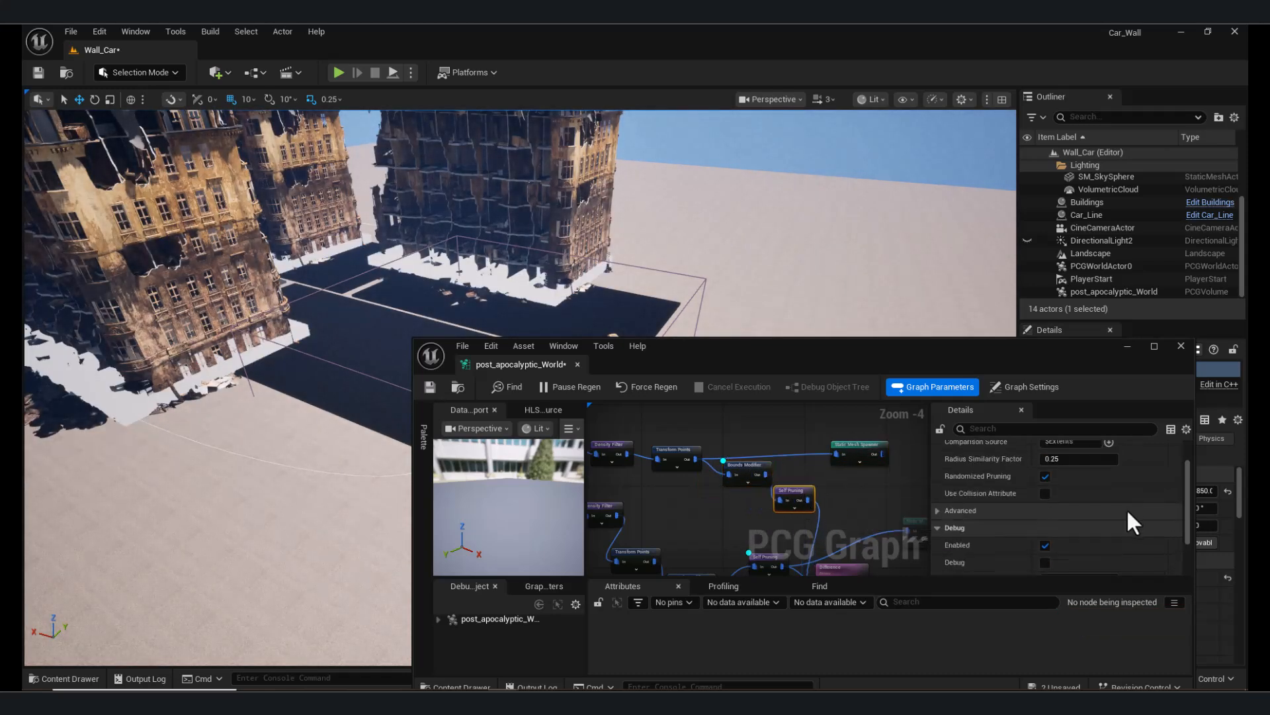
Set the Z values of the upper Transform Points node's Scale Min and Scale Max to 0.6 and reposition the Bounds Modifier node.
left_click(671, 455)
scroll(1148, 542, "down", 2)
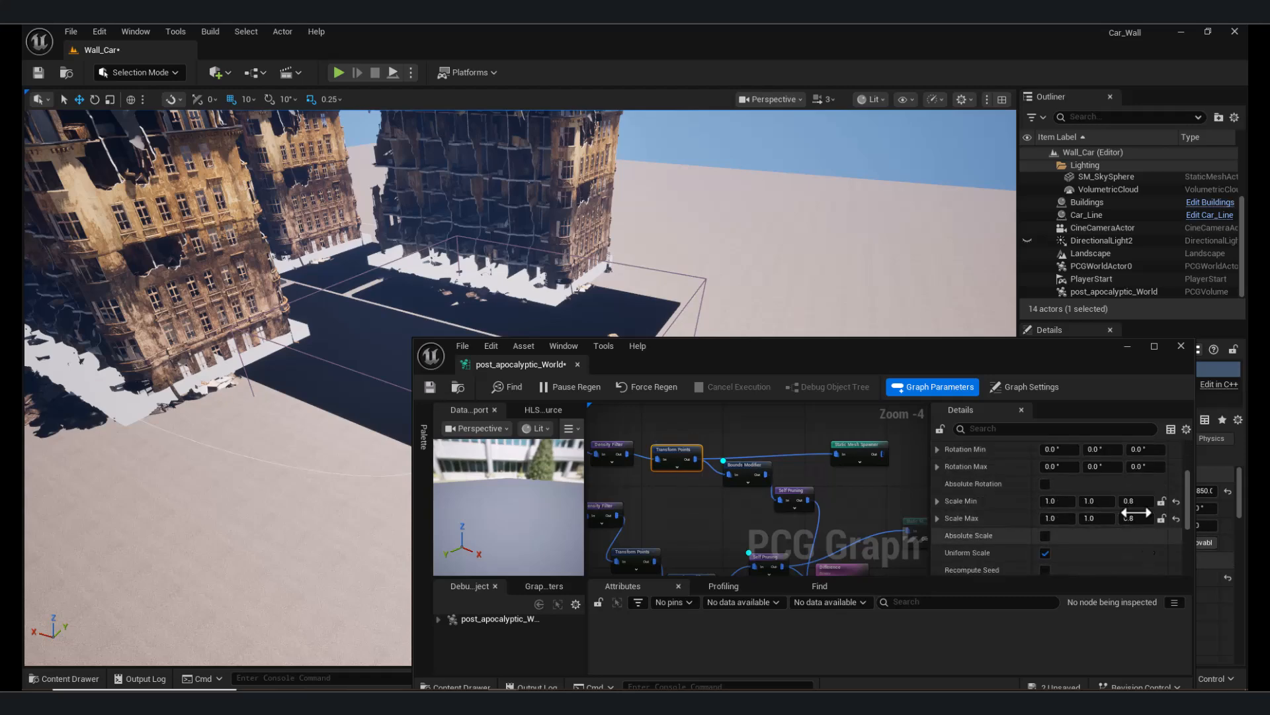
left_click_drag(745, 473, 734, 478)
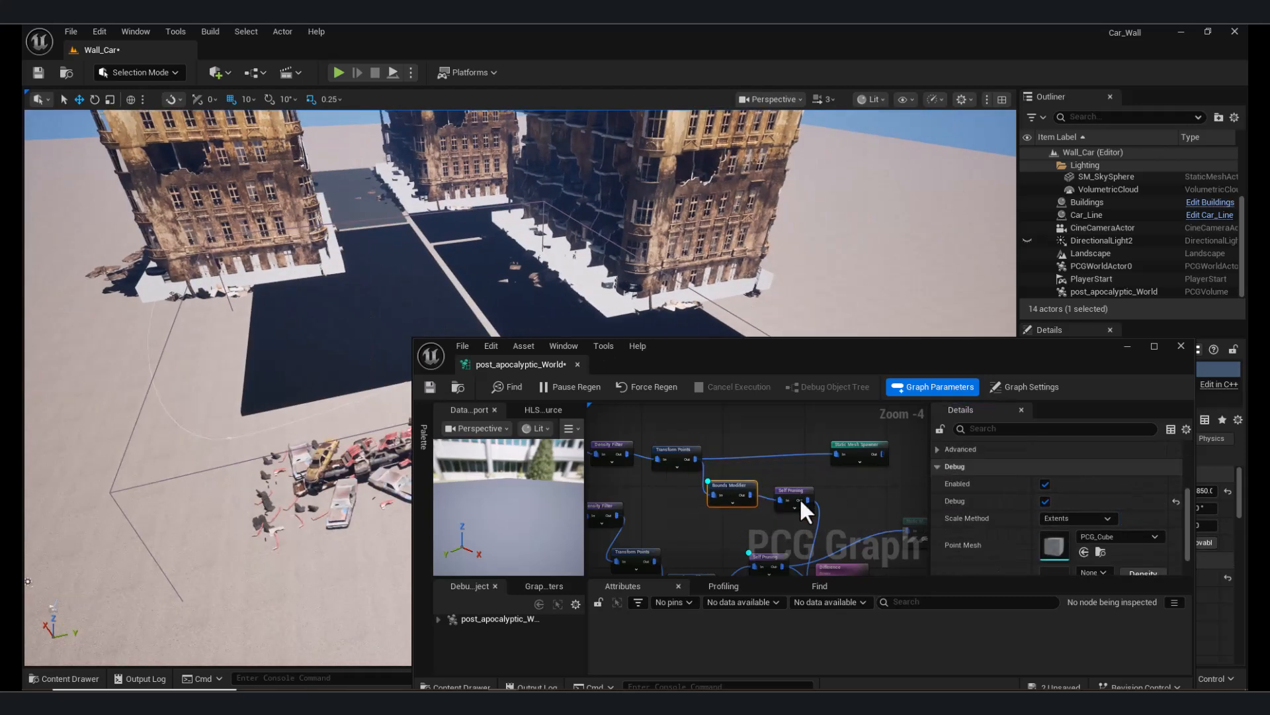
right_click_drag(789, 489, 726, 485)
left_click(795, 446)
left_click(614, 449)
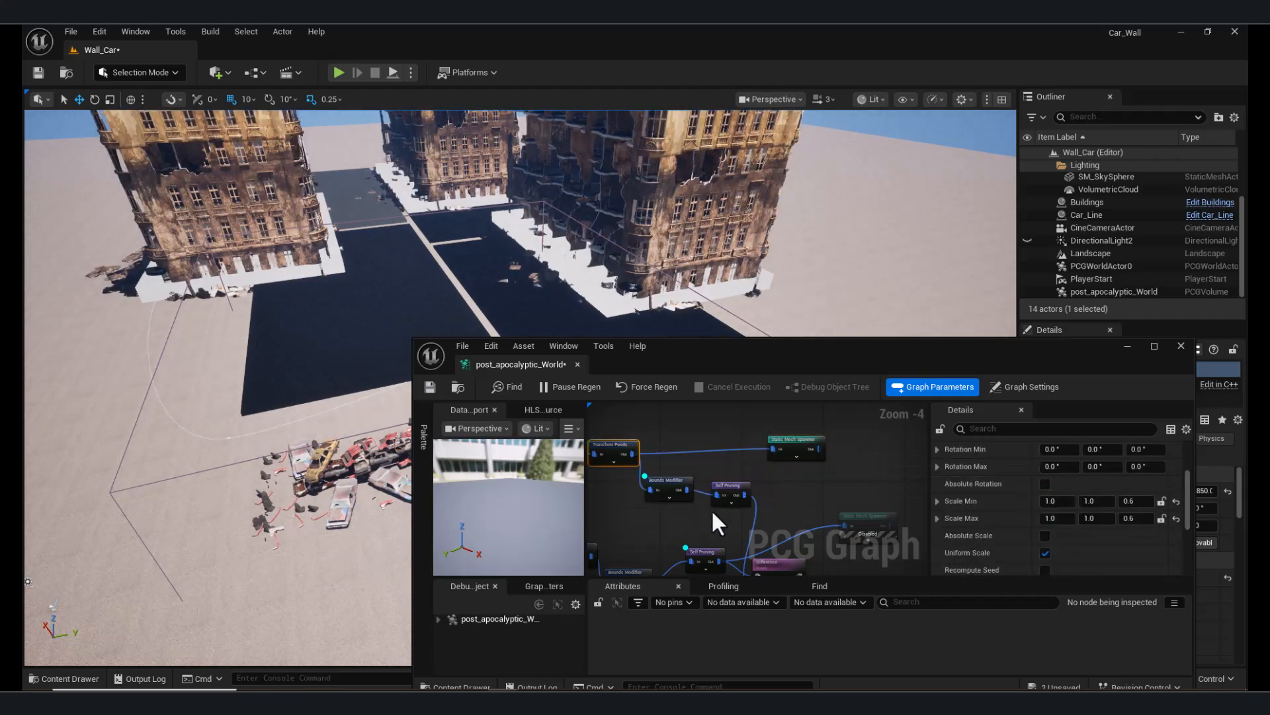
Set the X values of the upper Transform Points node's Scale Min to 0.63 and Scale Max to 0.6.
left_click(1074, 498)
type("0.")
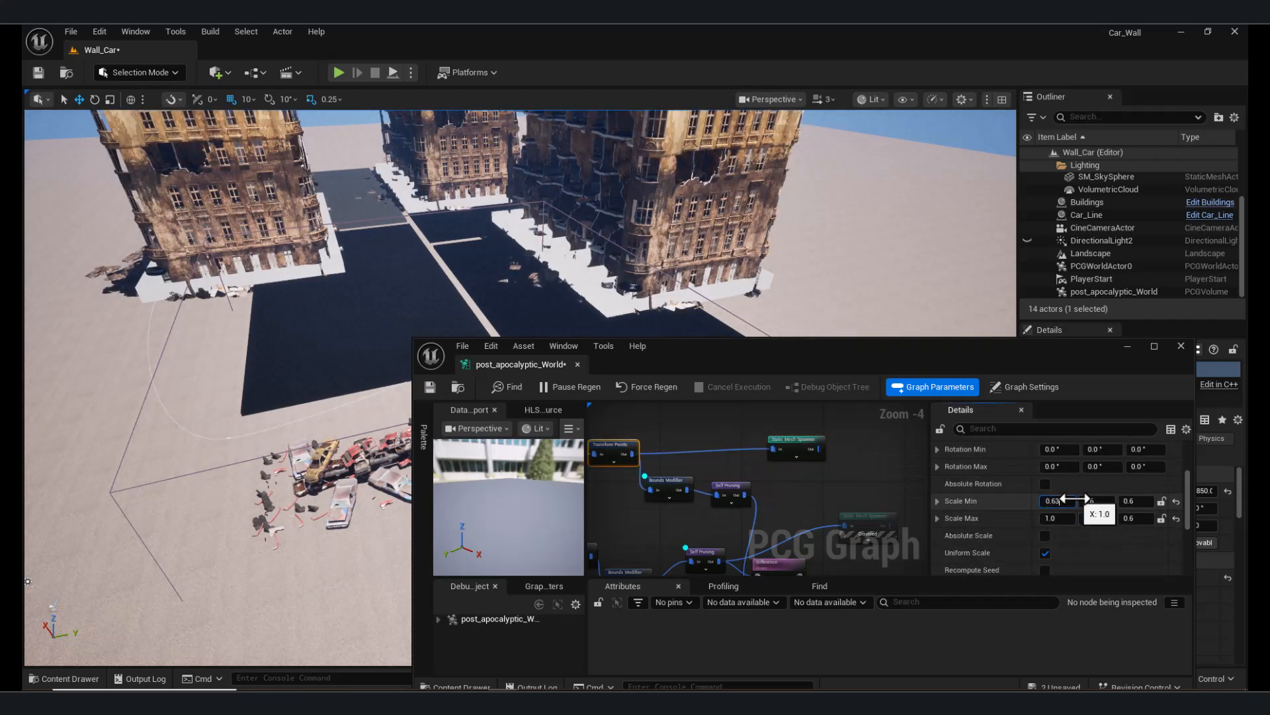
type("63")
left_click(1058, 520)
type("0.6")
key("Return")
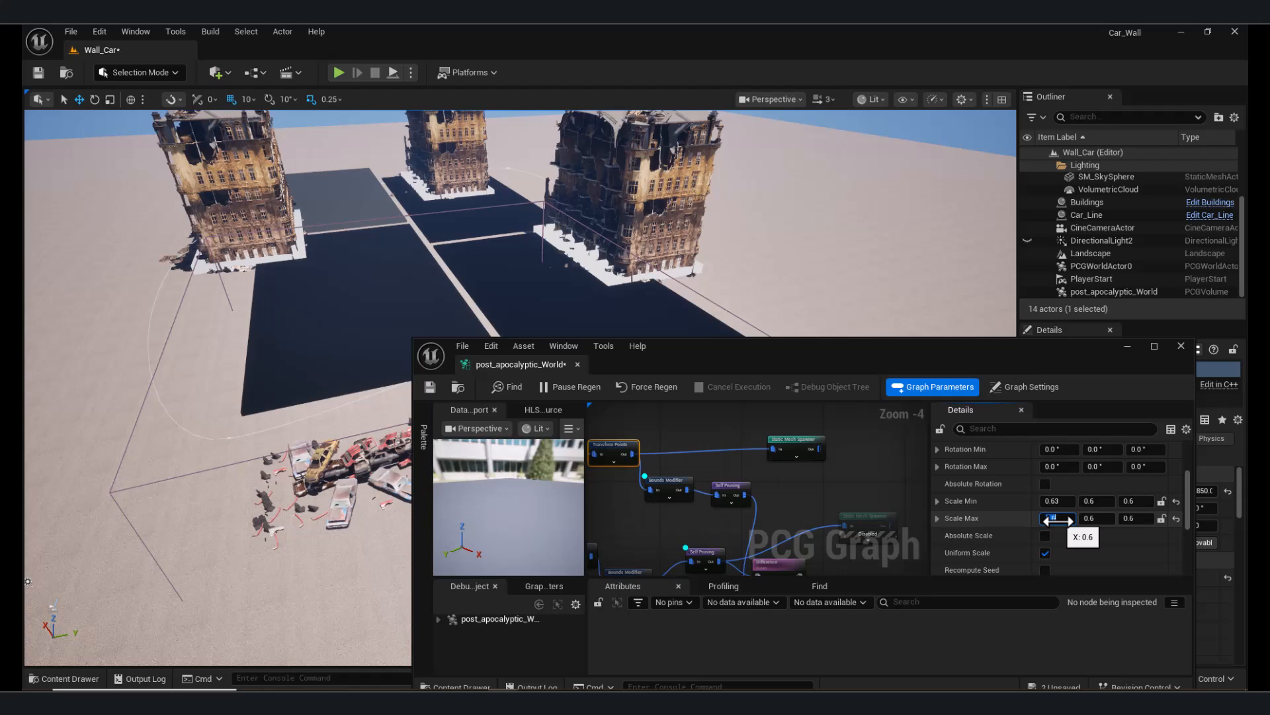
Select the Buildings actor and move its spline points outward to enlarge the building area.
right_click_drag(596, 277, 589, 321)
left_click(1100, 202)
right_click_drag(503, 278, 463, 311)
left_click(423, 325)
left_click_drag(458, 315, 324, 395)
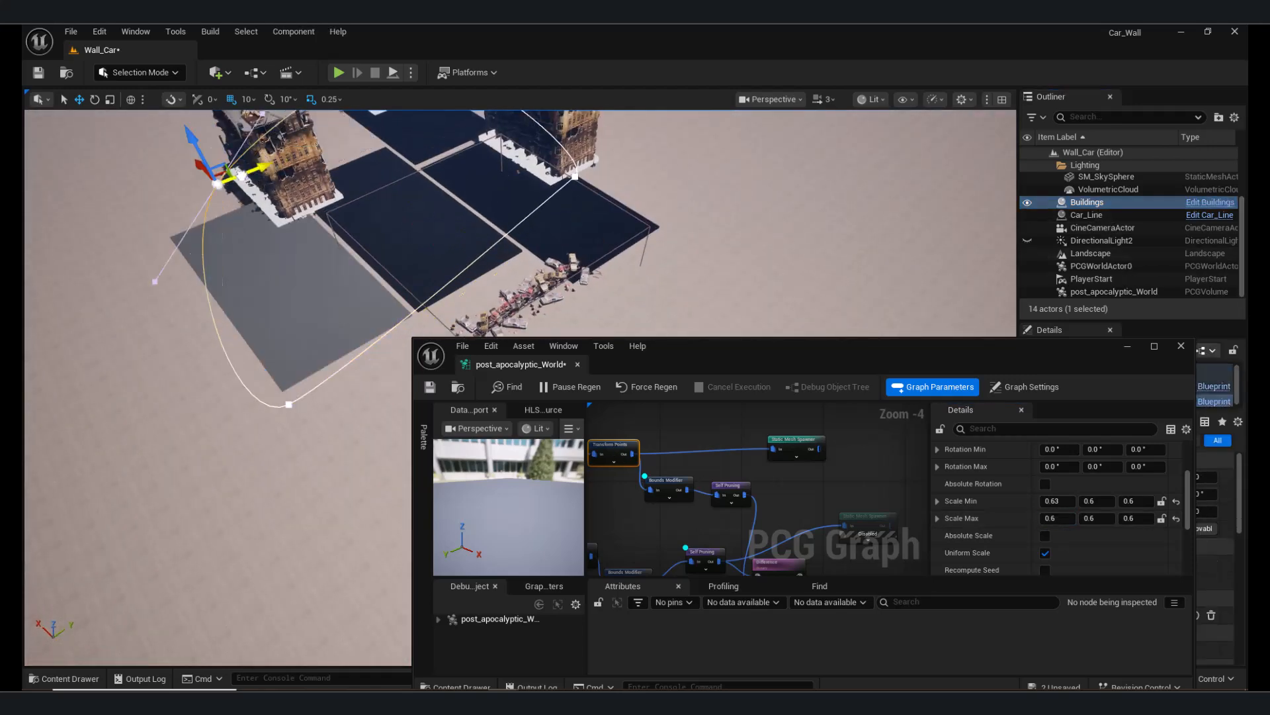
left_click_drag(263, 169, 88, 235)
right_click_drag(304, 371, 258, 317)
Set both Scale Min and Scale Max of the lower branch's Transform Points node to 0.6.
right_click_drag(763, 505, 719, 451)
right_click_drag(673, 514, 721, 491)
scroll(720, 490, "up", 1)
left_click(661, 475)
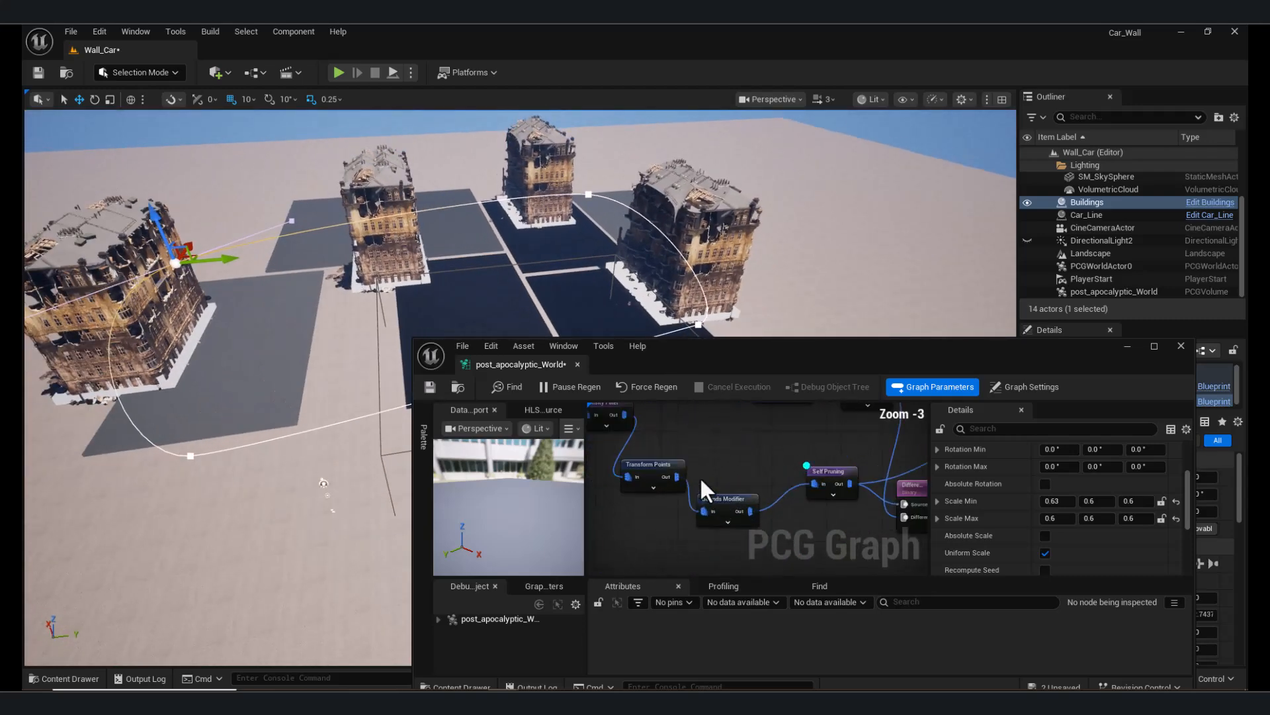
left_click(1140, 501)
type("0.")
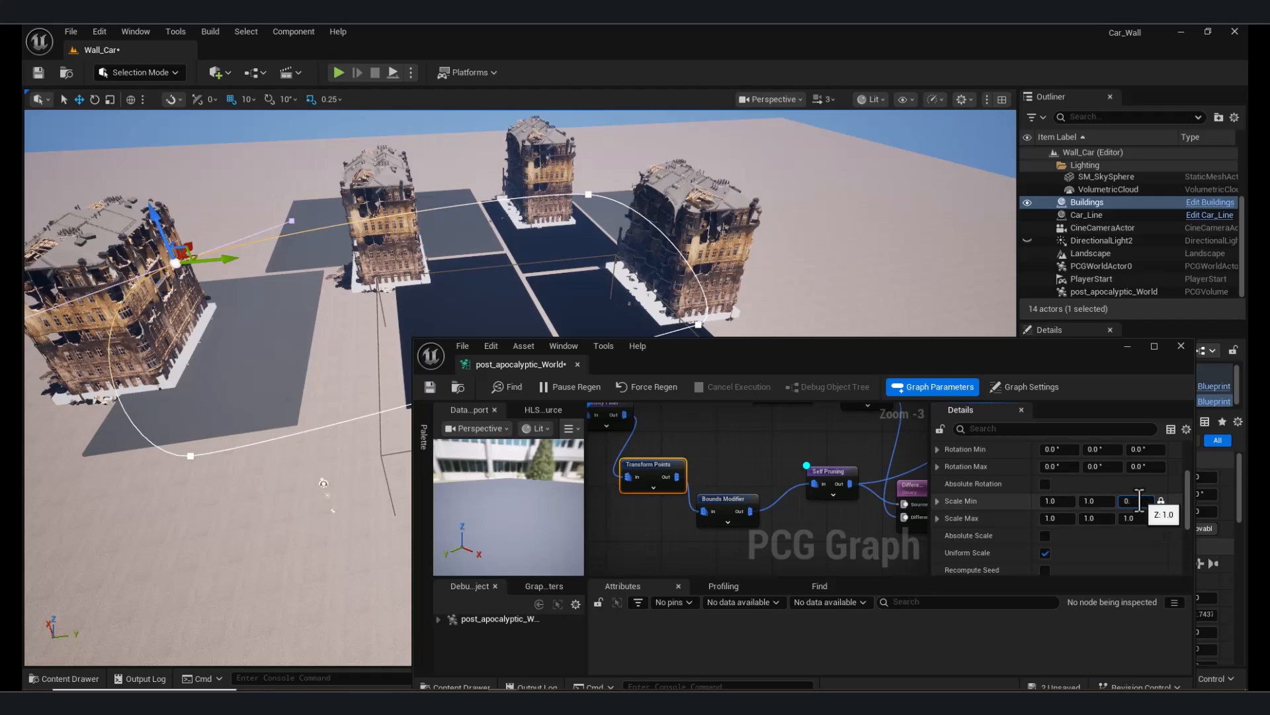
type("8")
left_click(1131, 520)
type("0.6")
key("Return")
left_click(1129, 501)
type("0")
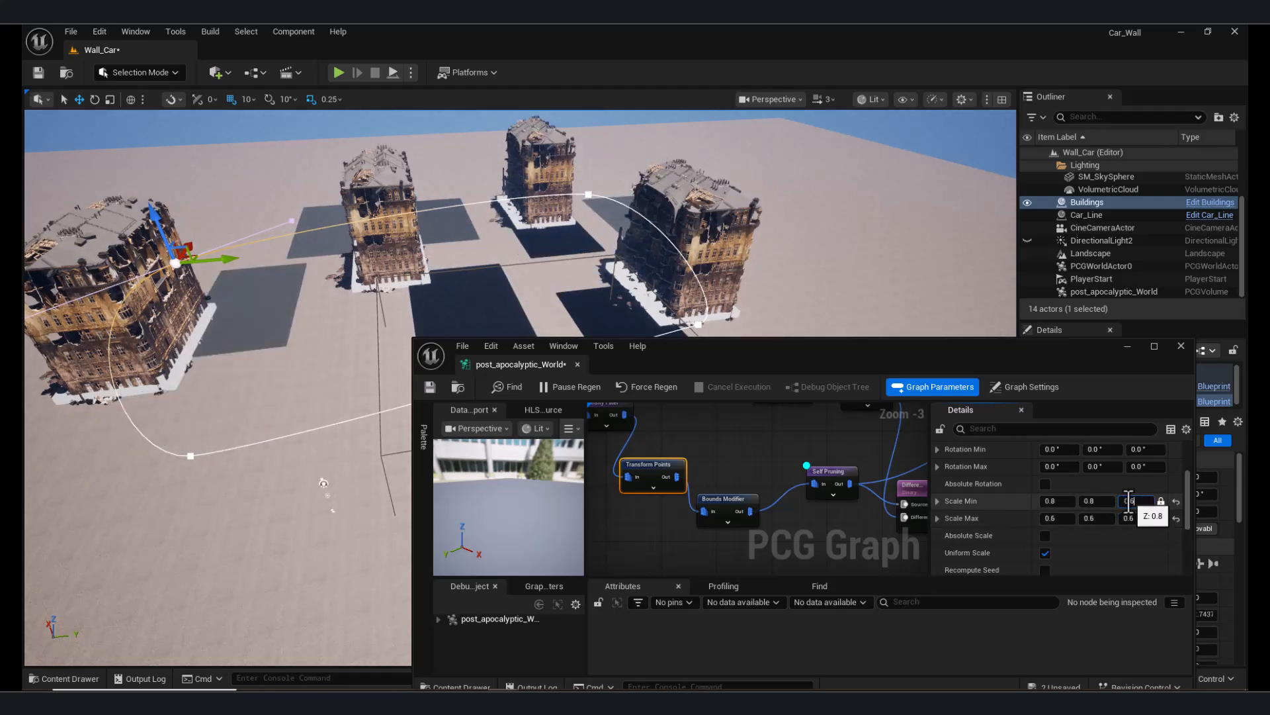
type(".6")
key("Return")
Enable the lower branch's Static Mesh Spawner.
right_click_drag(837, 517, 666, 503)
right_click_drag(827, 478, 838, 542)
left_click_drag(684, 491, 697, 485)
left_click(823, 449, "alt")
left_click_drag(776, 503, 824, 449)
scroll(874, 536, "down", 1)
right_click_drag(874, 536, 794, 462)
left_click(845, 466)
key("e")
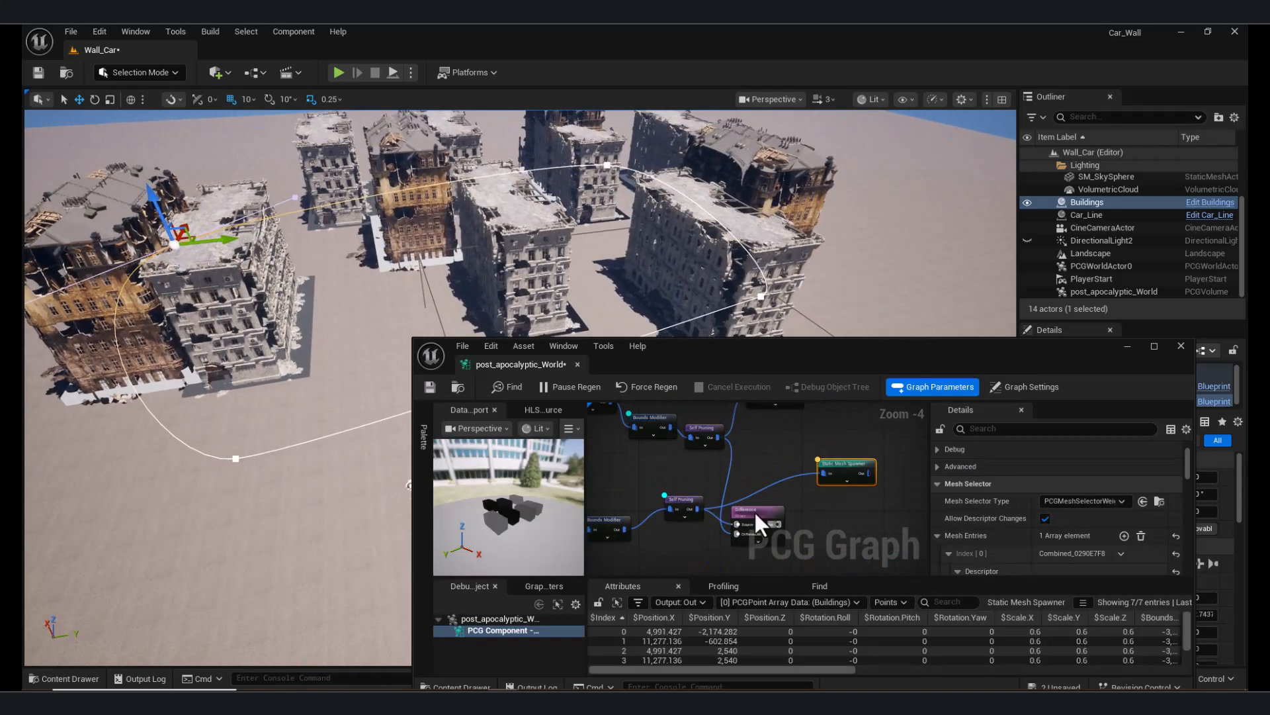
Feed the lower Static Mesh Spawner from the Difference output through a reroute, removing its direct link from Self Pruning.
left_click_drag(754, 511, 820, 474)
left_click(823, 473, "alt")
left_click(814, 487)
left_click_drag(804, 519, 746, 493)
Toggle the lower Self Pruning node's debug display and set the Difference node's Density Function to Minimum.
left_click(685, 504)
key("d")
key("d")
key("d")
key("d")
scroll(1128, 504, "up", 3)
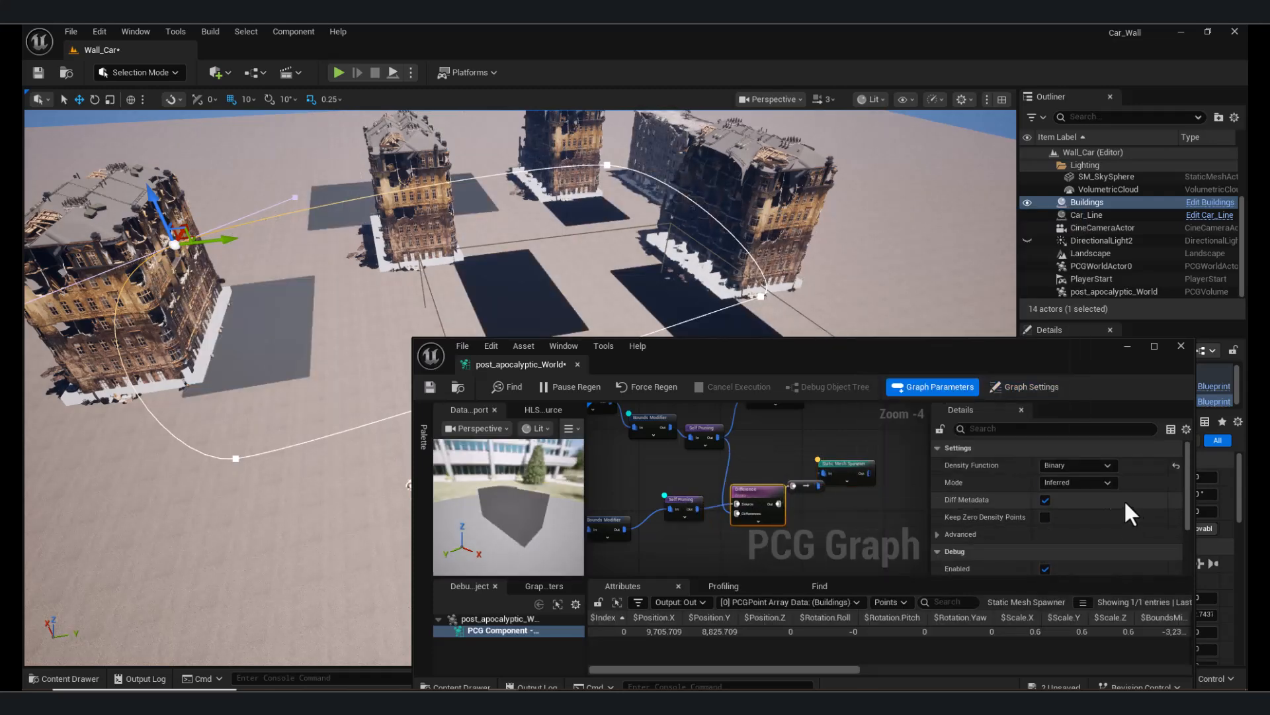
left_click(1070, 477)
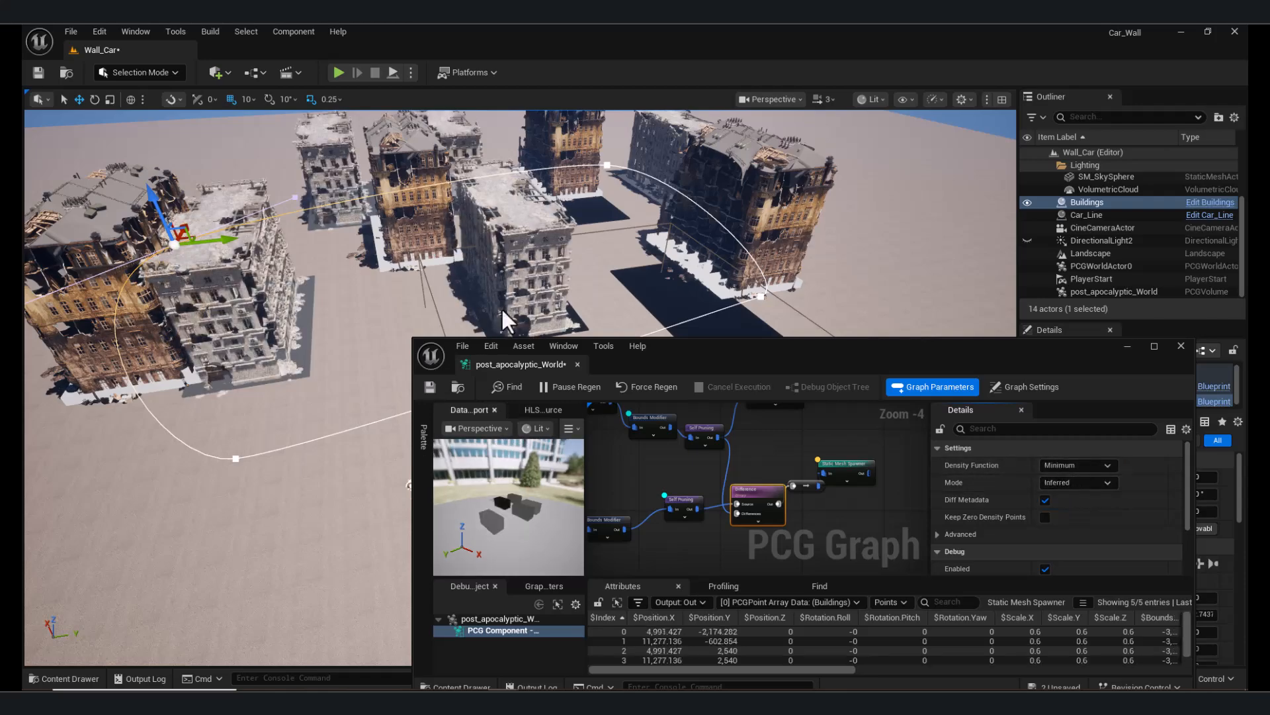
Move the Buildings spline points farther out to spread the buildings over a larger area.
right_click_drag(397, 199, 490, 270)
left_click_drag(489, 270, 284, 367)
right_click_drag(285, 367, 628, 244)
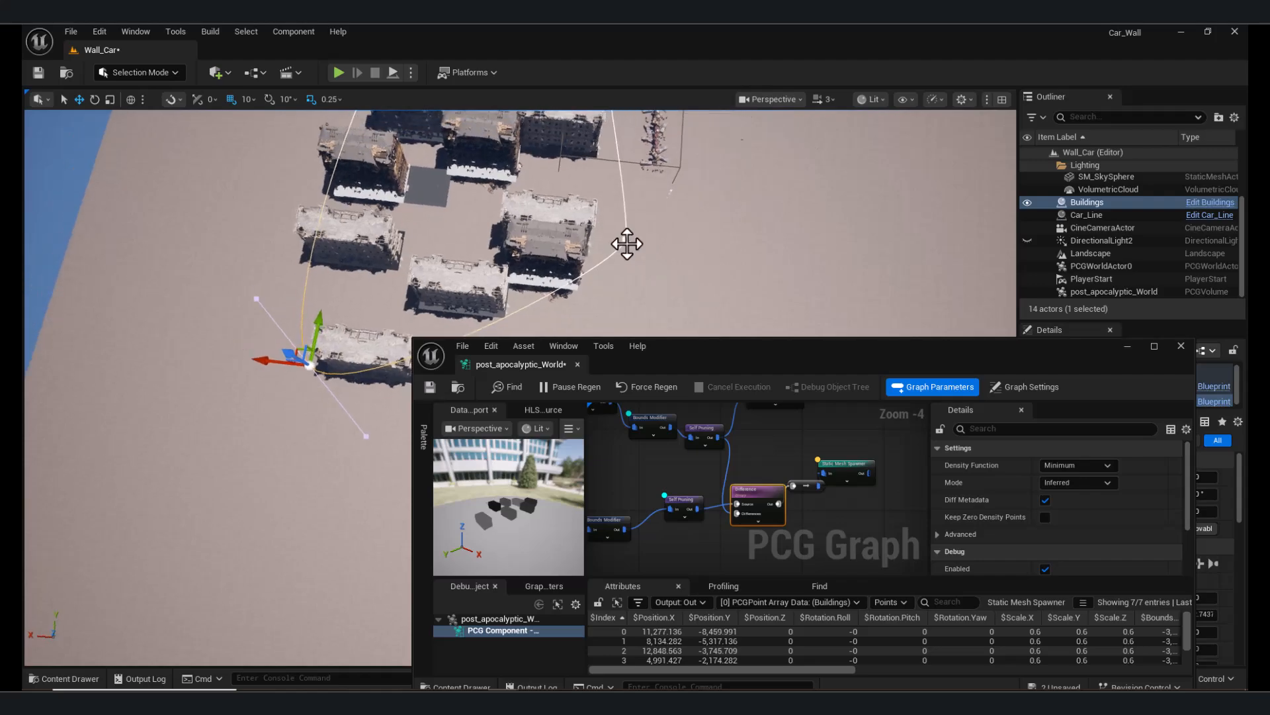
left_click_drag(631, 272, 627, 301)
right_click_drag(627, 301, 728, 219)
View the level through the CineCameraActor and set the Spline Sampler's Interior Sample Spacing to about 829 before checking the framing.
left_click(781, 102)
left_click(812, 173)
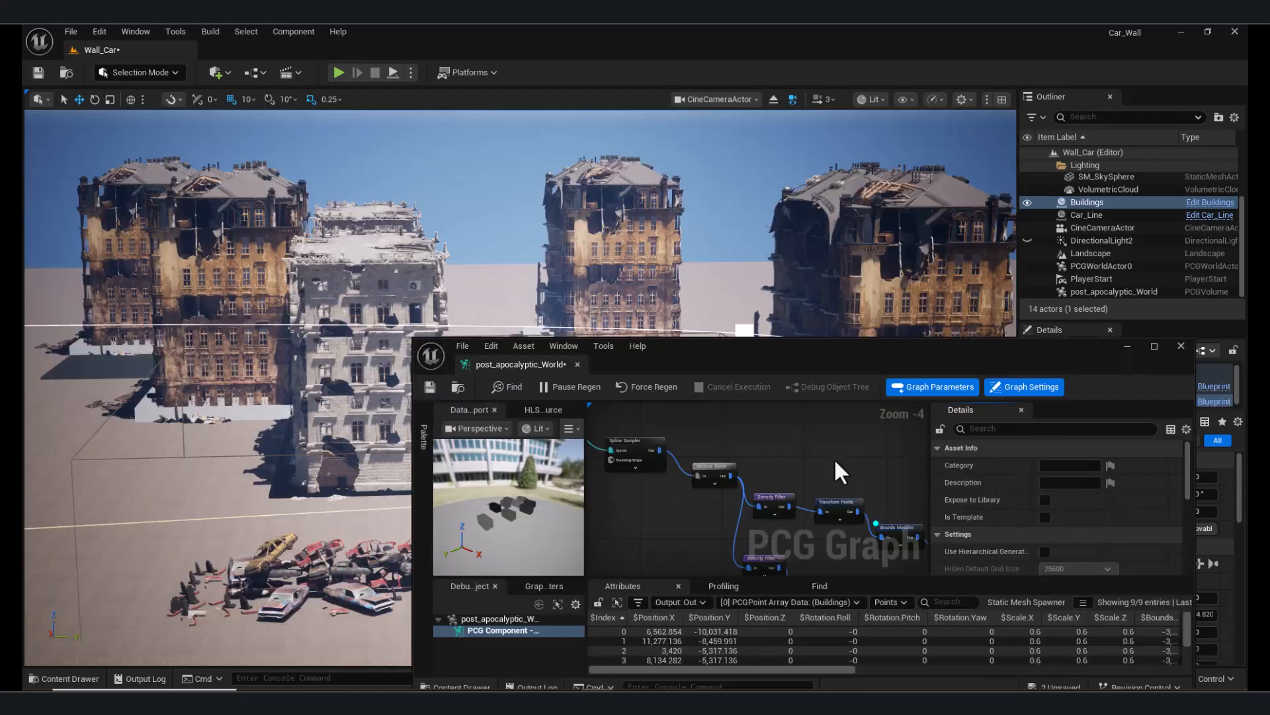
left_click(636, 446)
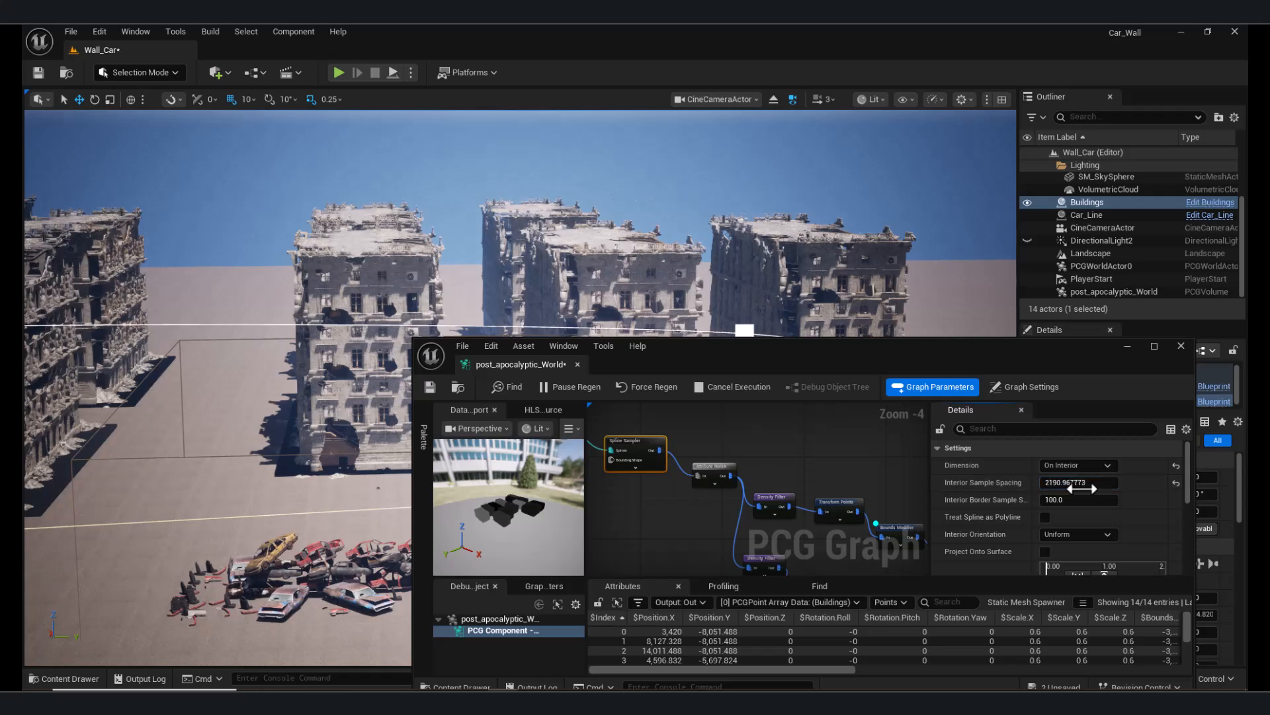
left_click_drag(1079, 483, 1055, 482)
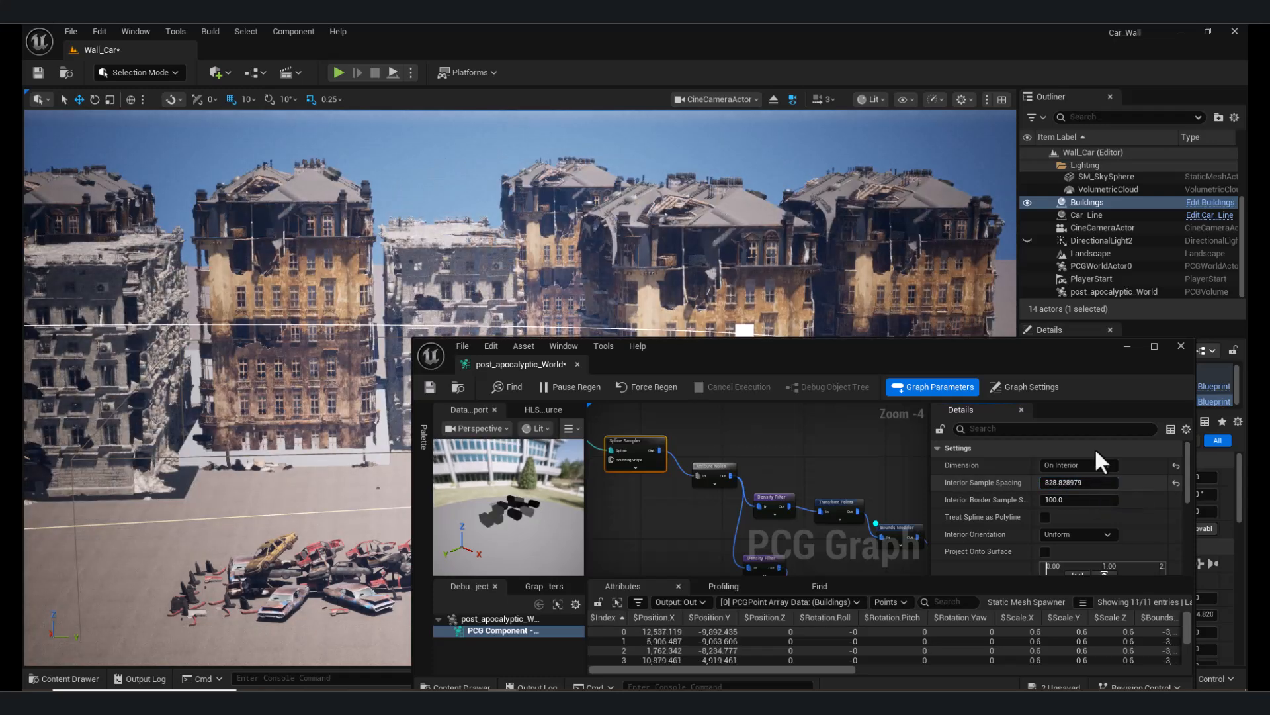
left_click(1128, 346)
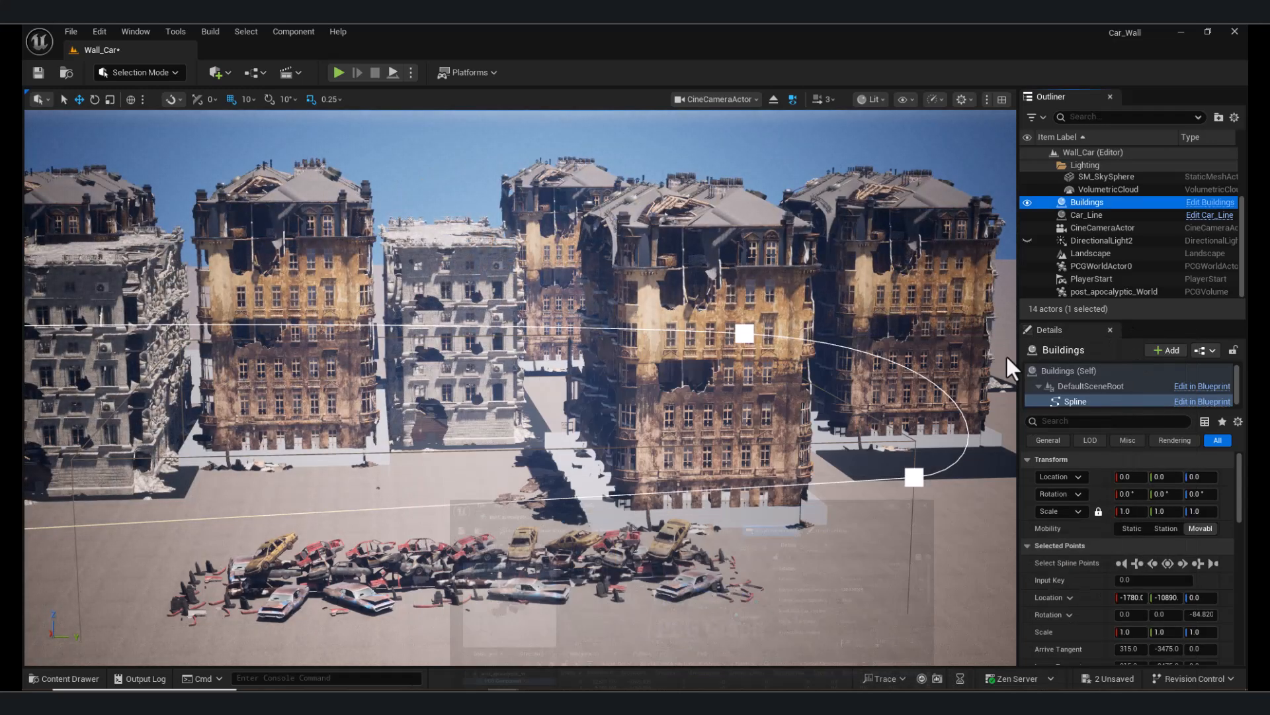
right_click_drag(662, 397, 662, 252)
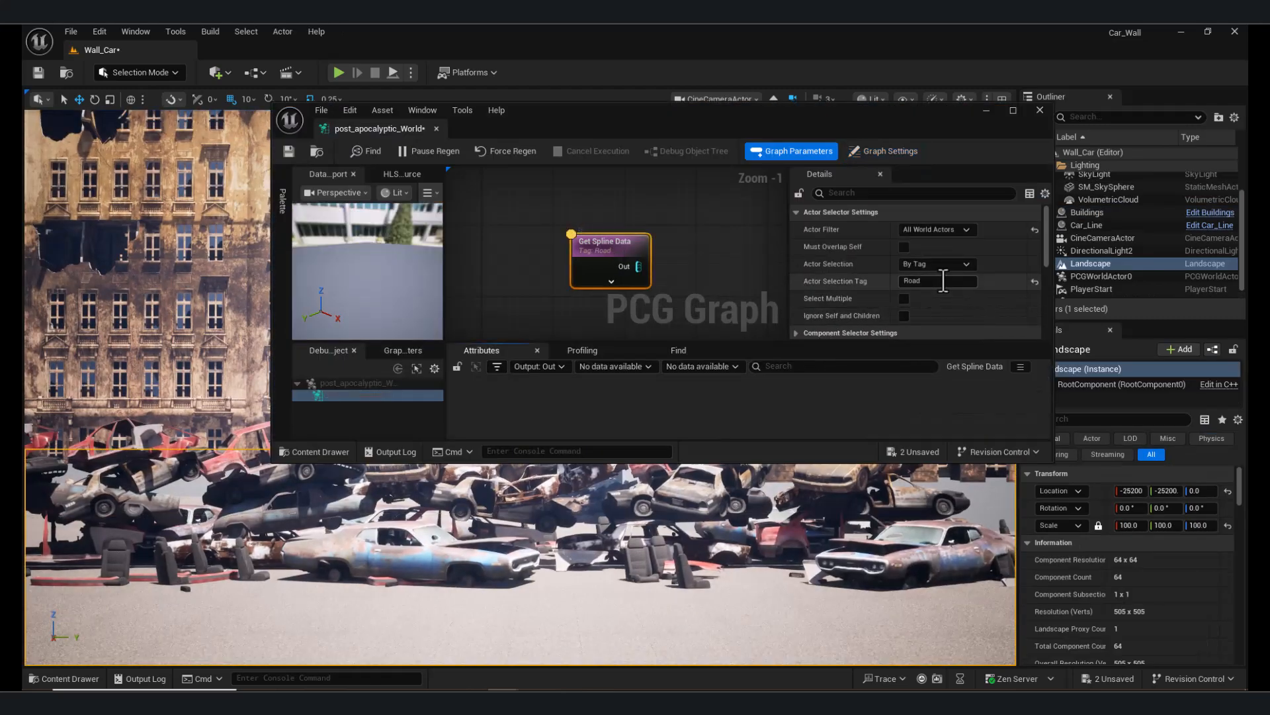
Open the Road blueprint from the Pcg folder and inspect its Spline component, then return to the PCG graph.
left_click(67, 679)
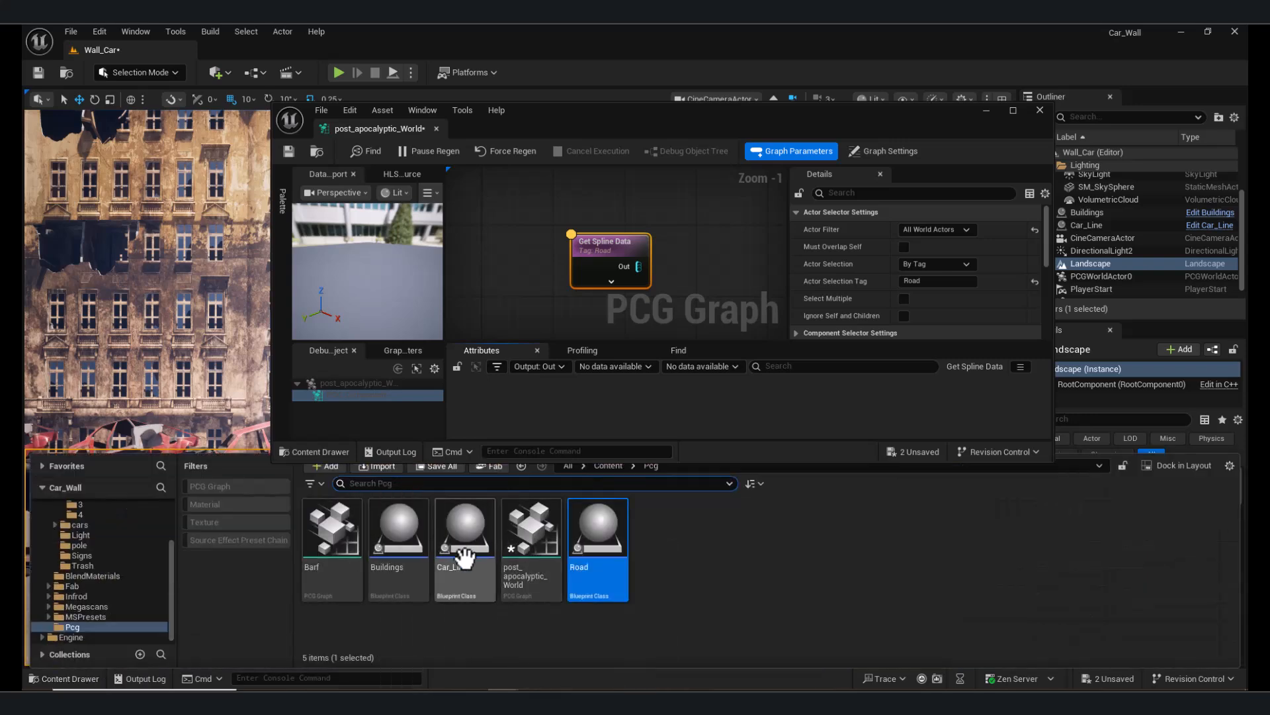
double_click(601, 539)
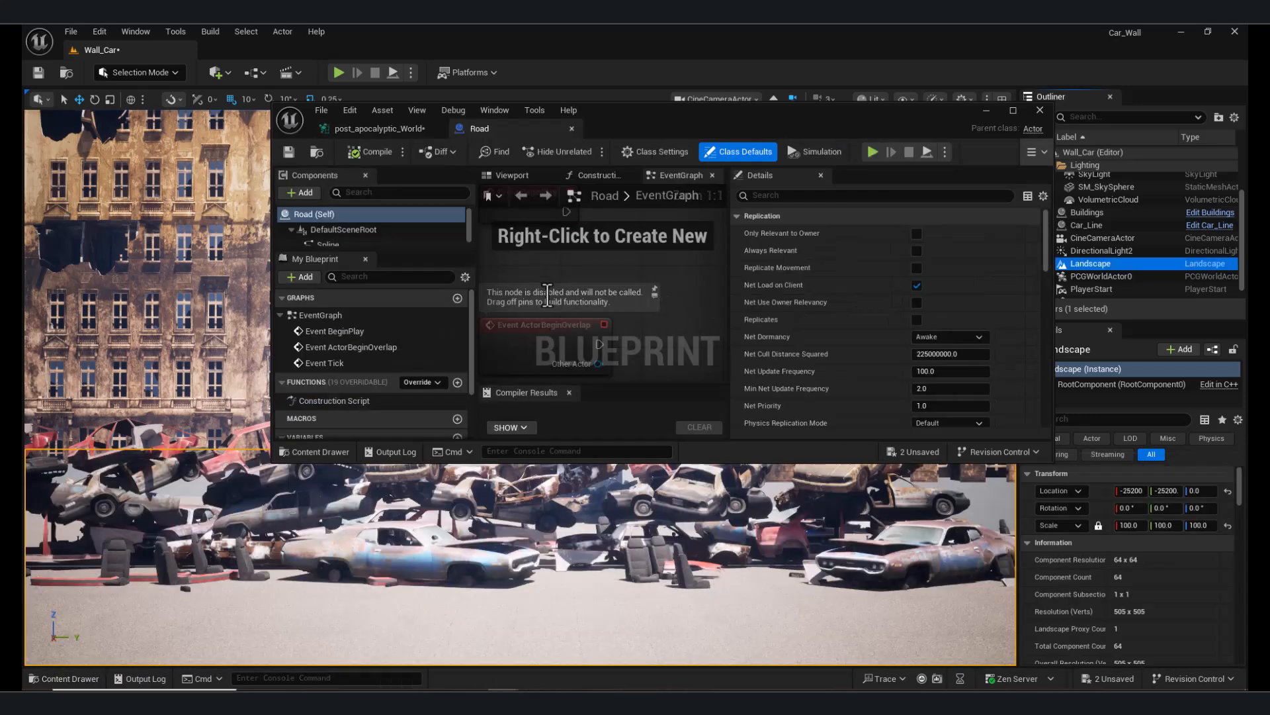
left_click(522, 175)
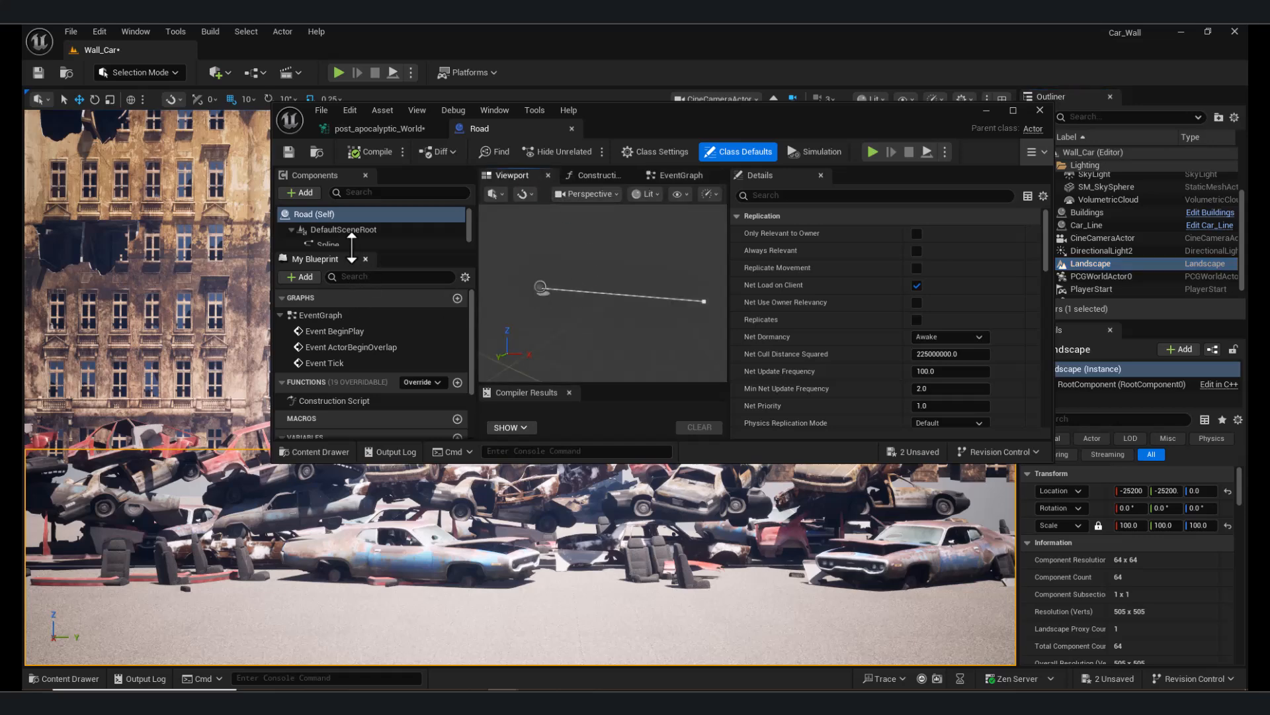
left_click(1013, 111)
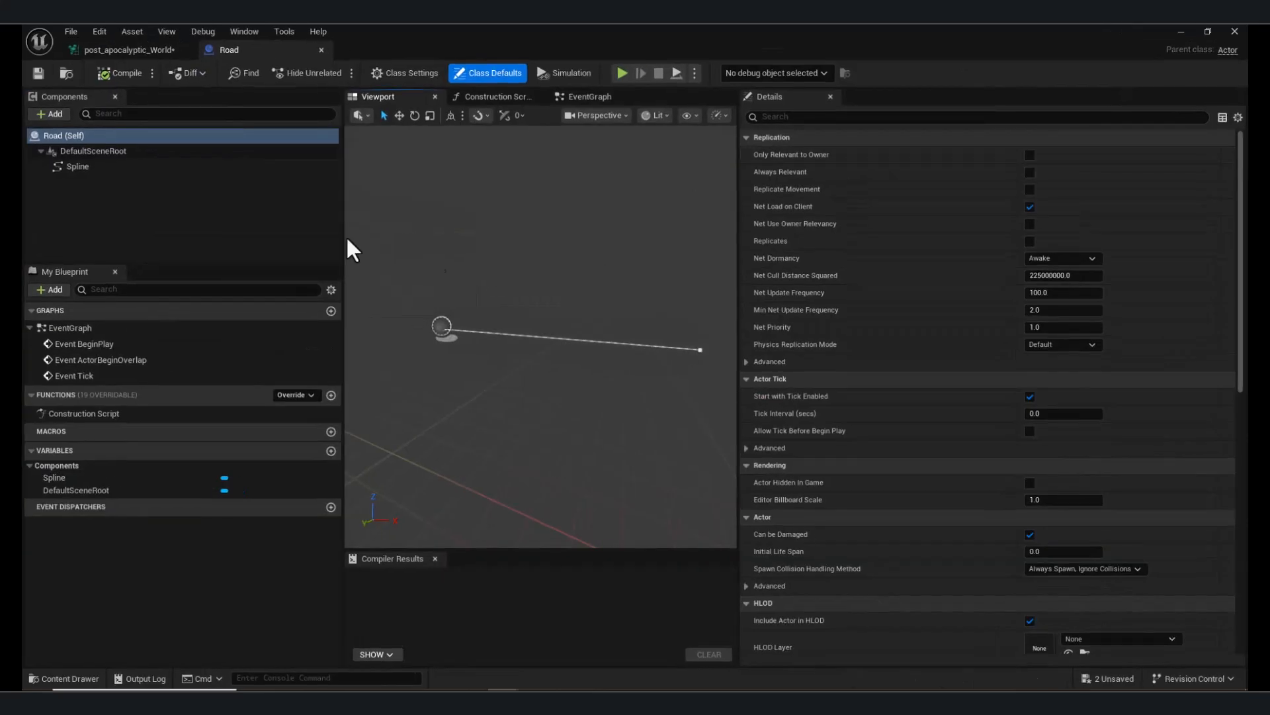
left_click(80, 166)
left_click(132, 50)
right_click_drag(591, 249, 596, 317)
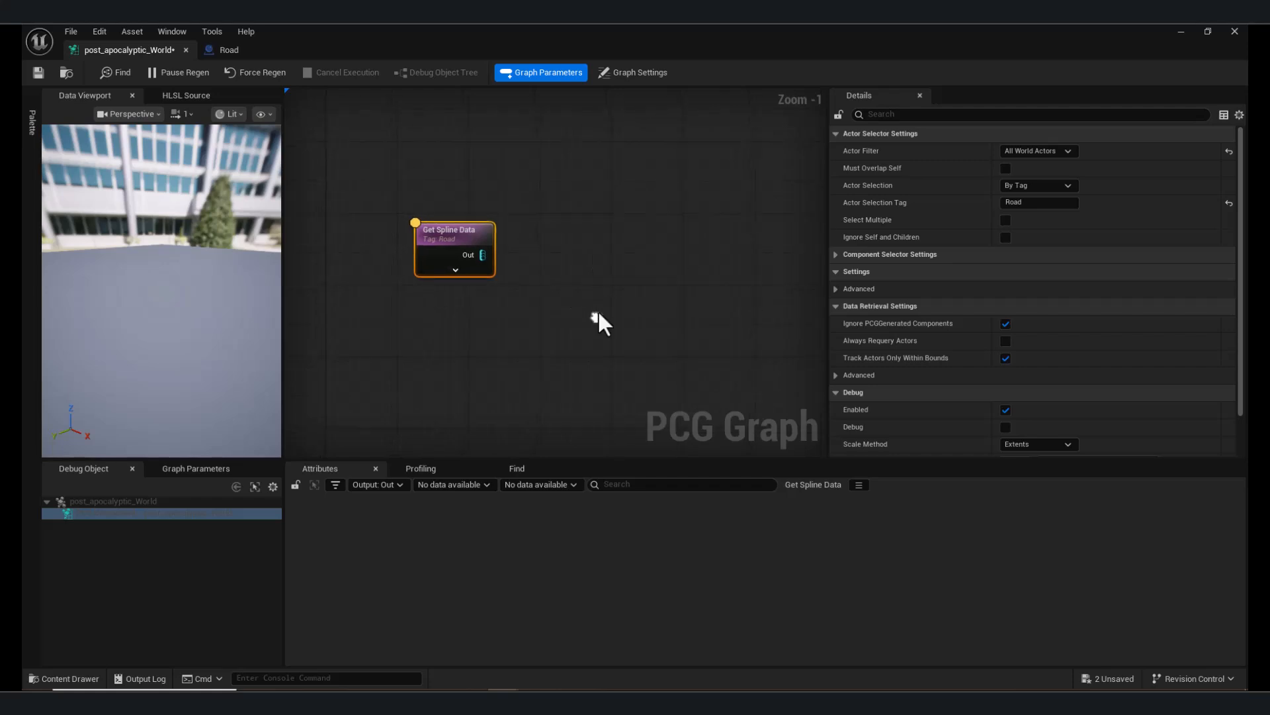
Return the level viewport to the perspective view and place the Road blueprint on the ground in front of the car pile.
left_click(1181, 31)
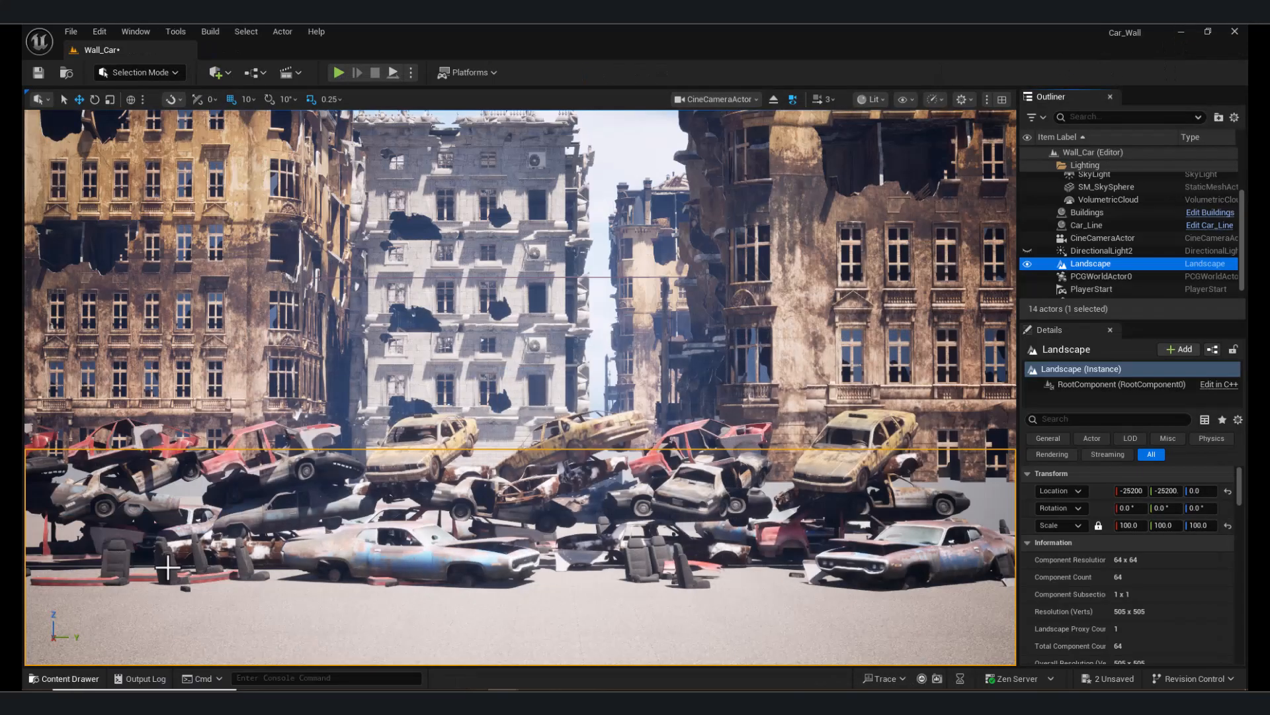
left_click(754, 99)
left_click(721, 142)
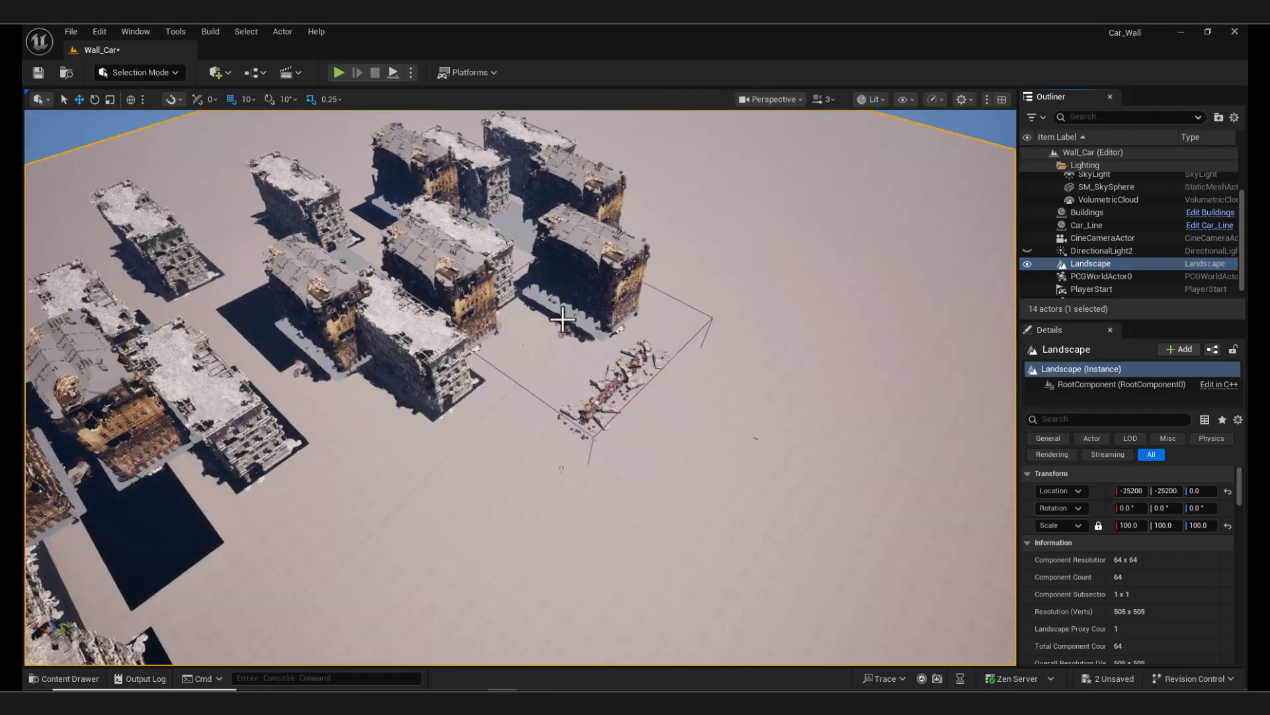
right_click_drag(521, 388, 622, 466)
left_click(70, 679)
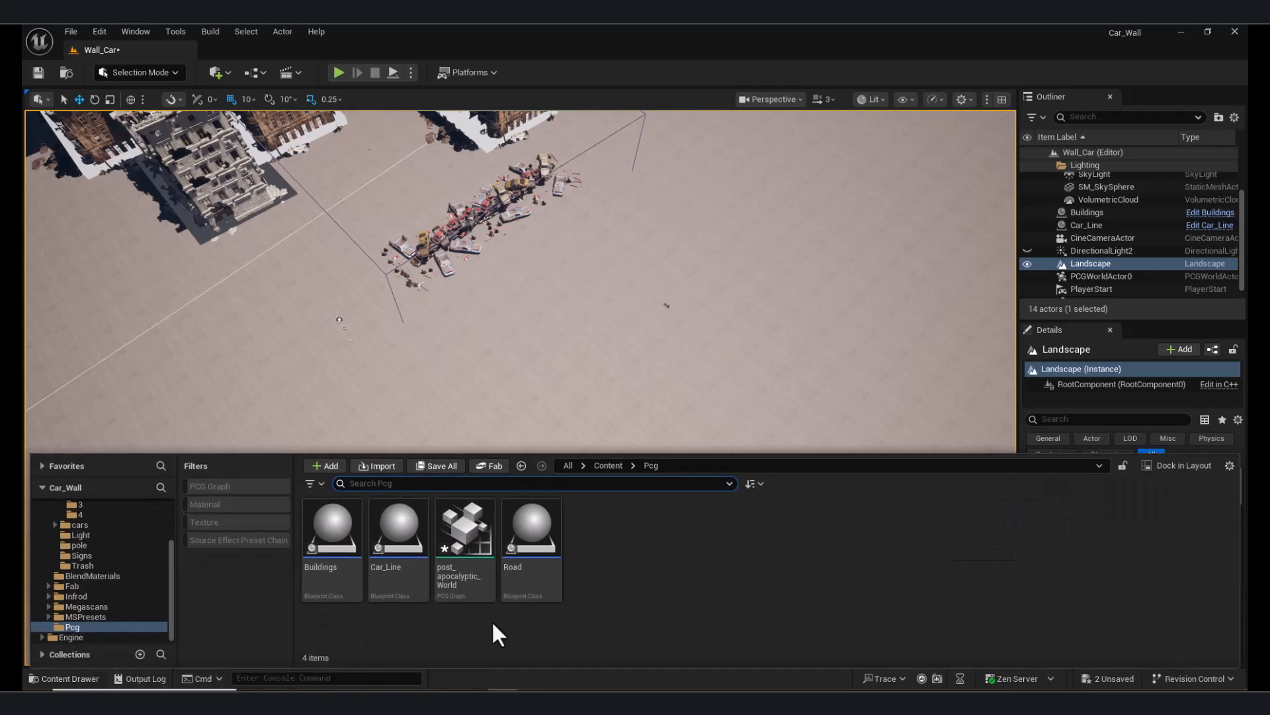
left_click_drag(495, 457, 480, 357)
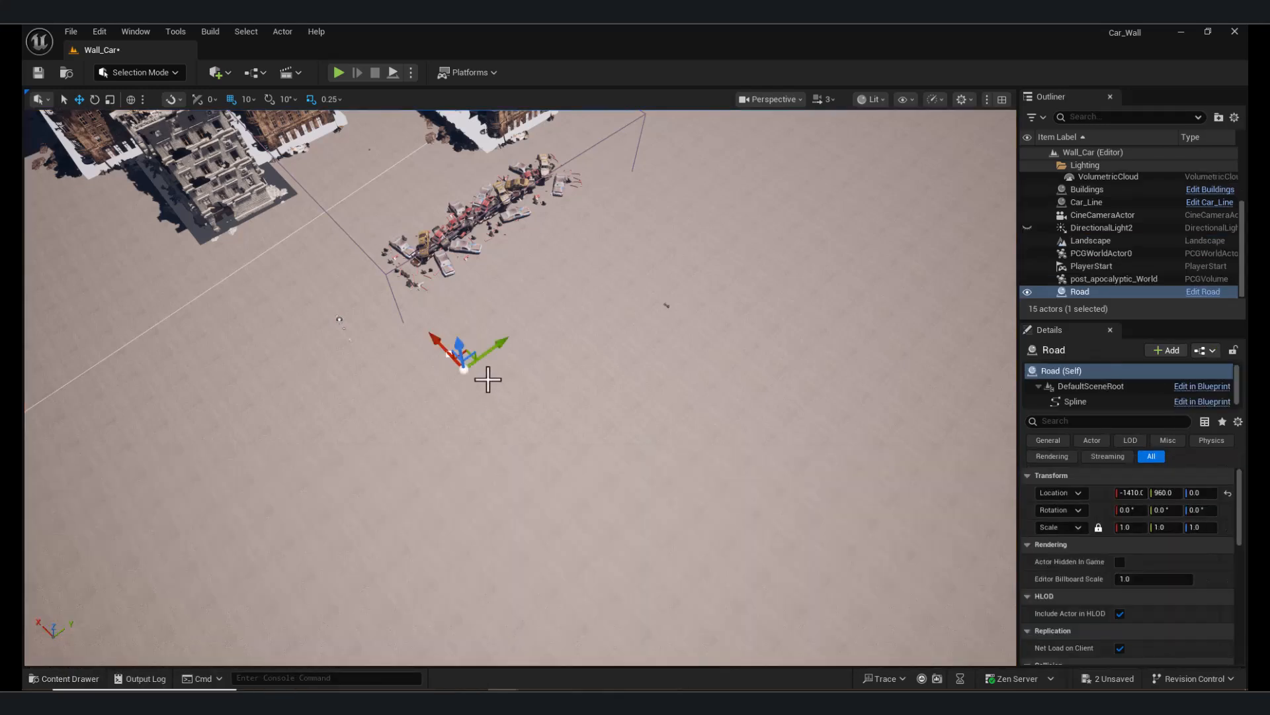
Move the Road spline's end points apart to form a long, straight line running alongside the car pile.
key("f")
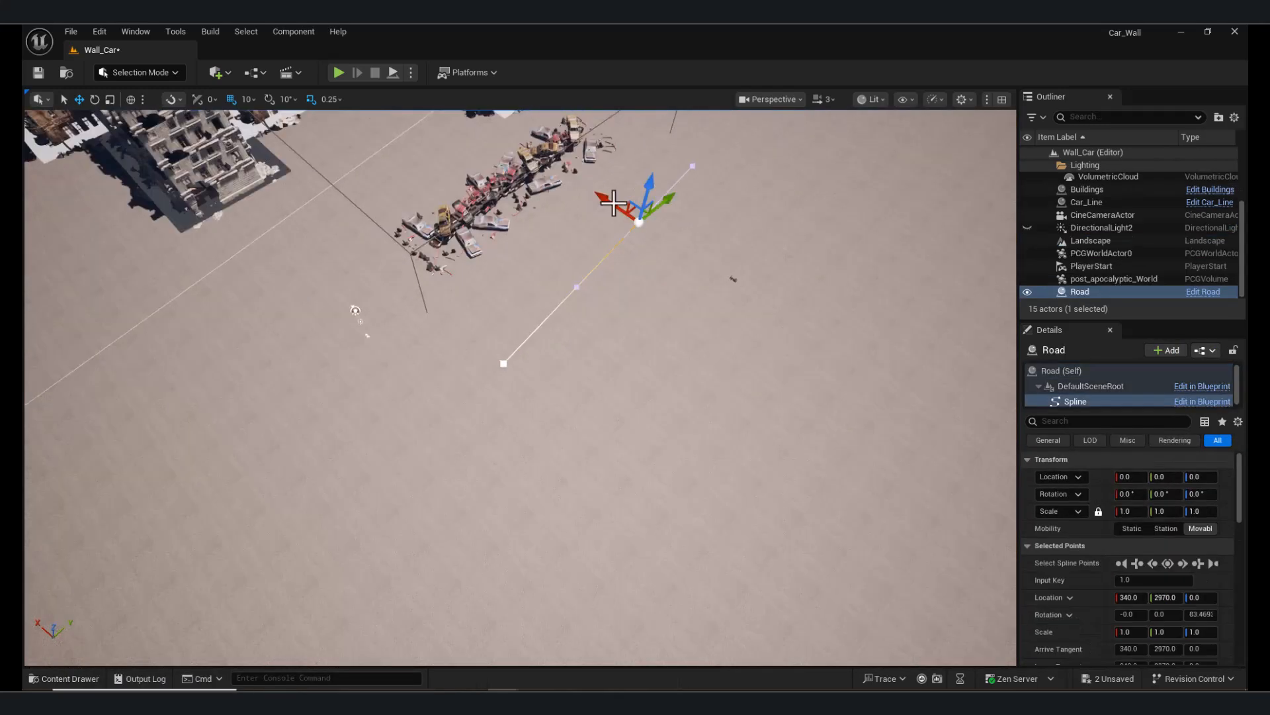
left_click_drag(613, 207, 639, 229)
right_click_drag(639, 229, 708, 272)
left_click(447, 345)
left_click_drag(486, 330, 198, 416)
right_click_drag(199, 417, 126, 357)
left_click_drag(411, 416, 219, 315)
right_click_drag(219, 314, 411, 331)
Look through the generated road and sidewalk meshes in the _GENERATED subfolder.
left_click(64, 677)
scroll(153, 635, "up", 4)
left_click(79, 536)
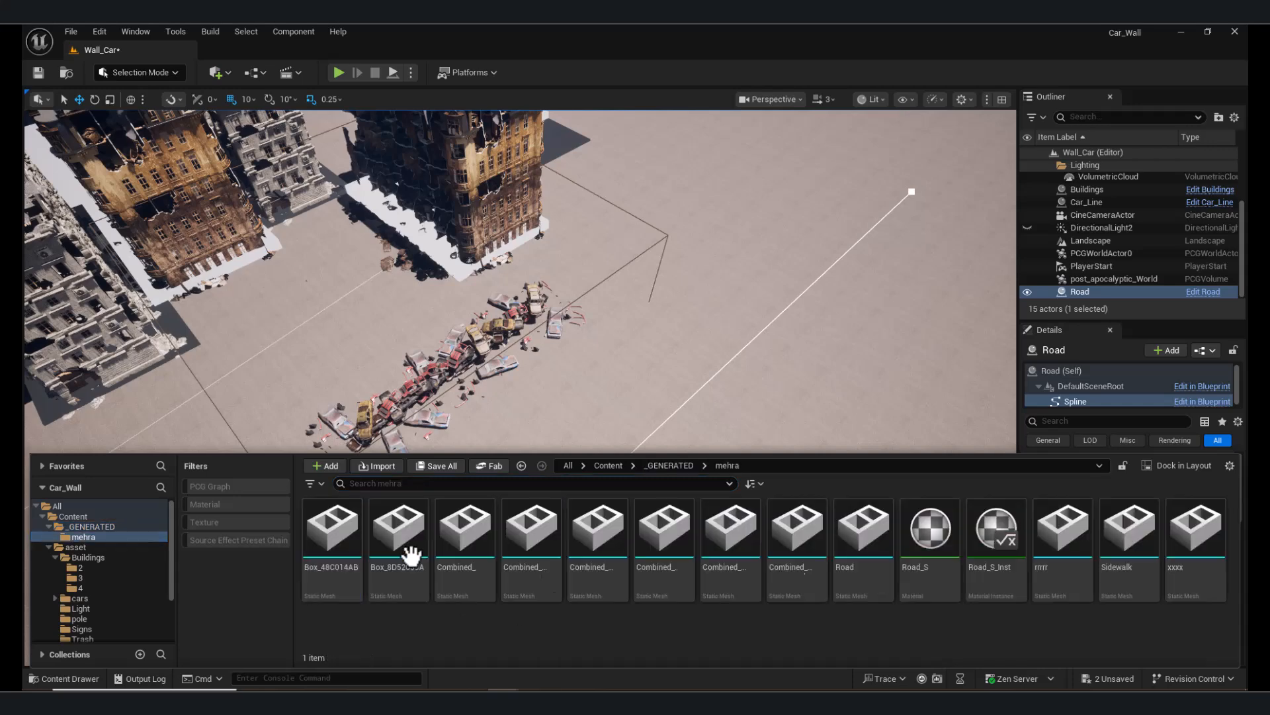
left_click(67, 678)
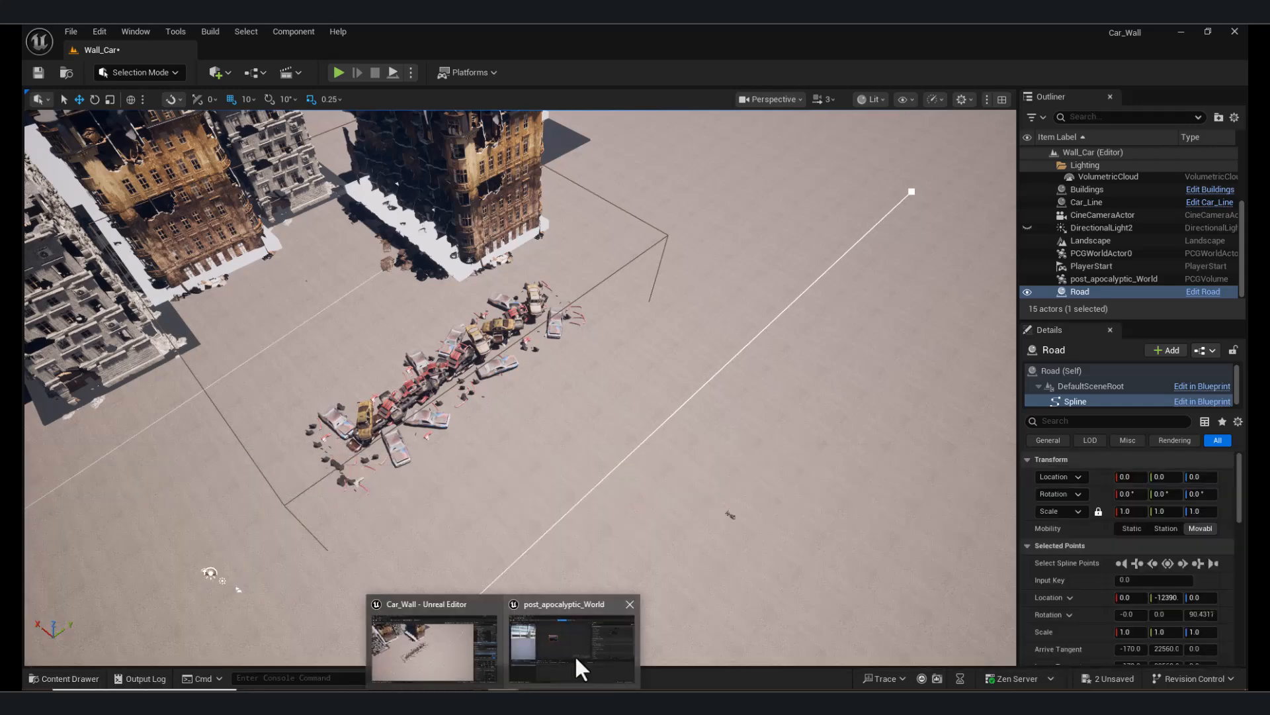
Add a Spline Sampler node to the output of the Road-tagged Get Spline Data node in the PCG graph.
left_click(568, 665)
left_click_drag(581, 305, 581, 305)
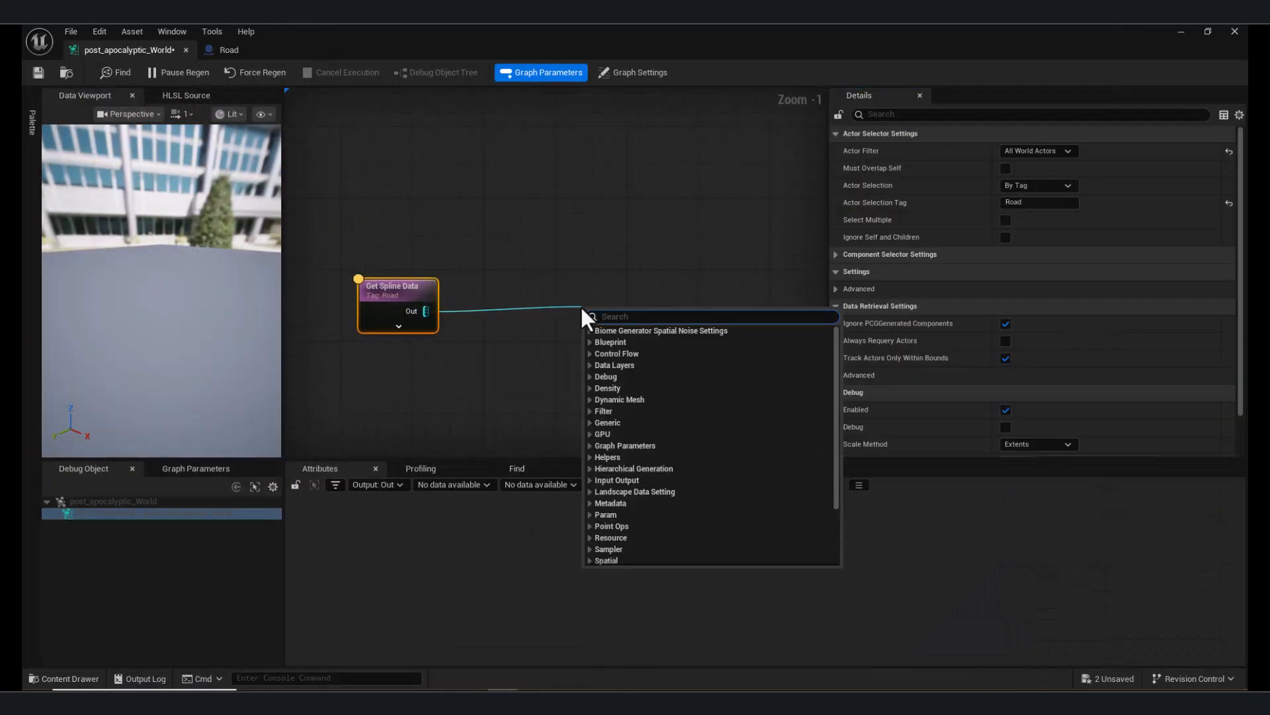
type("spline")
left_click(650, 367)
right_click_drag(564, 312, 380, 322)
Add a Create Spline node fed by the output of the Spline Sampler in the road chain.
left_click_drag(425, 321, 577, 338)
type("ctrea")
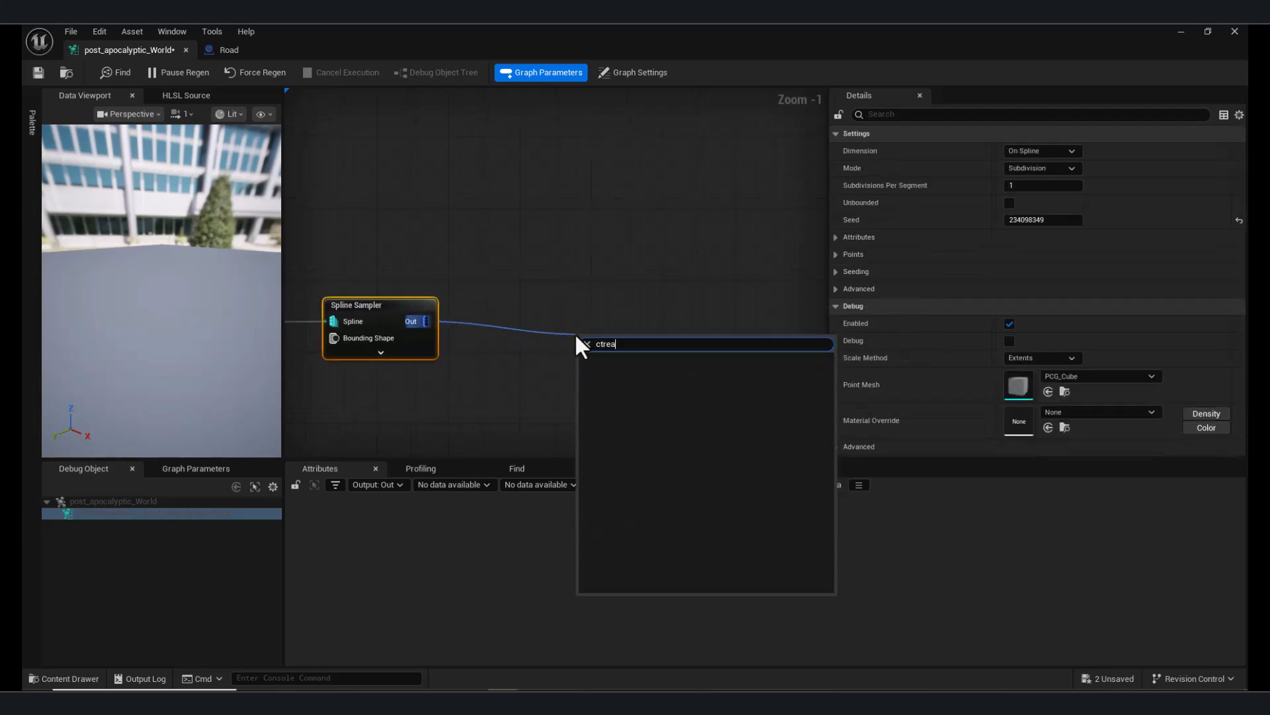
key("BackSpace")
key("BackSpace")
type("rea")
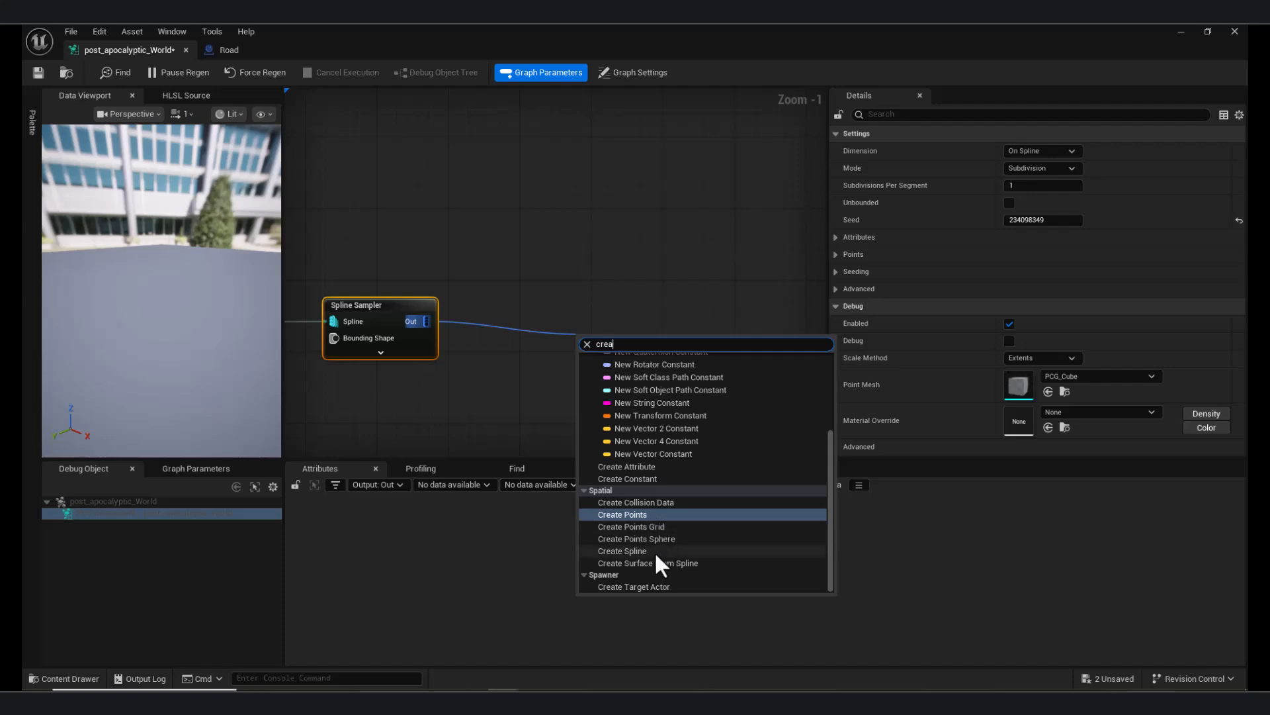
left_click(655, 551)
Connect a Spawn Spline Mesh node to the Create Spline output and expand its Spline Mesh Descriptor settings.
left_click_drag(636, 356, 721, 345)
type("spawn")
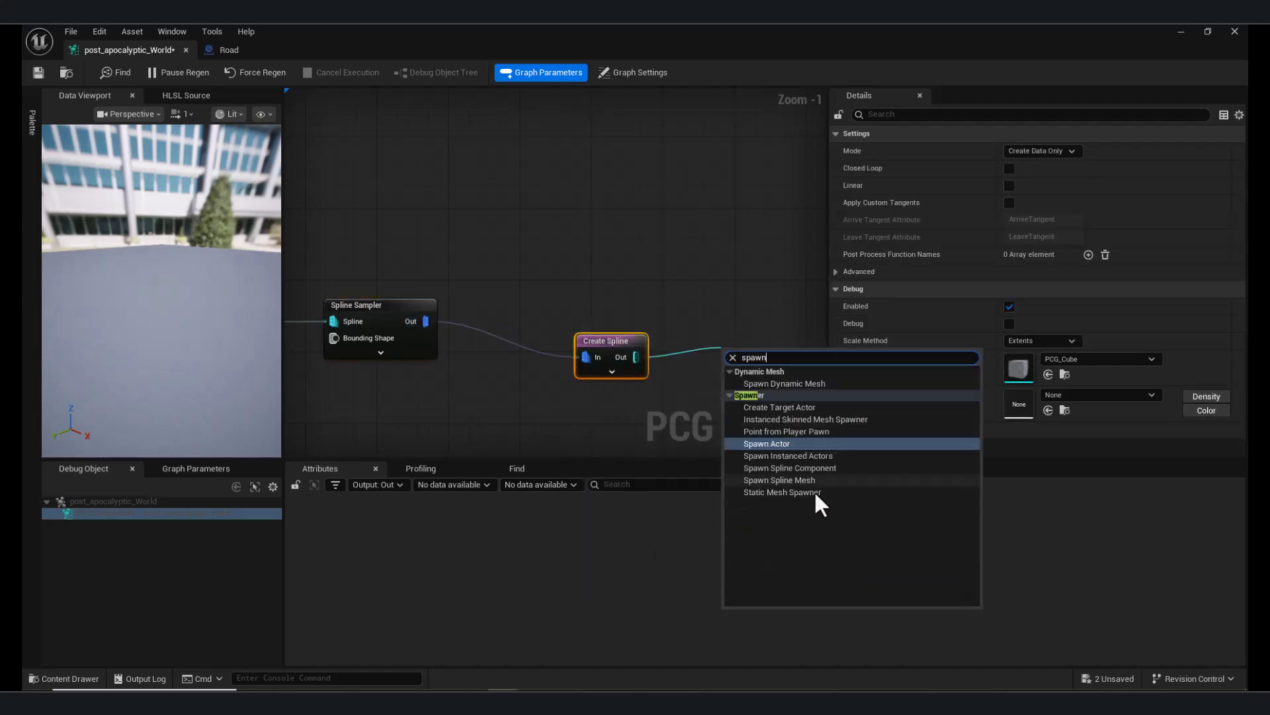
left_click(811, 482)
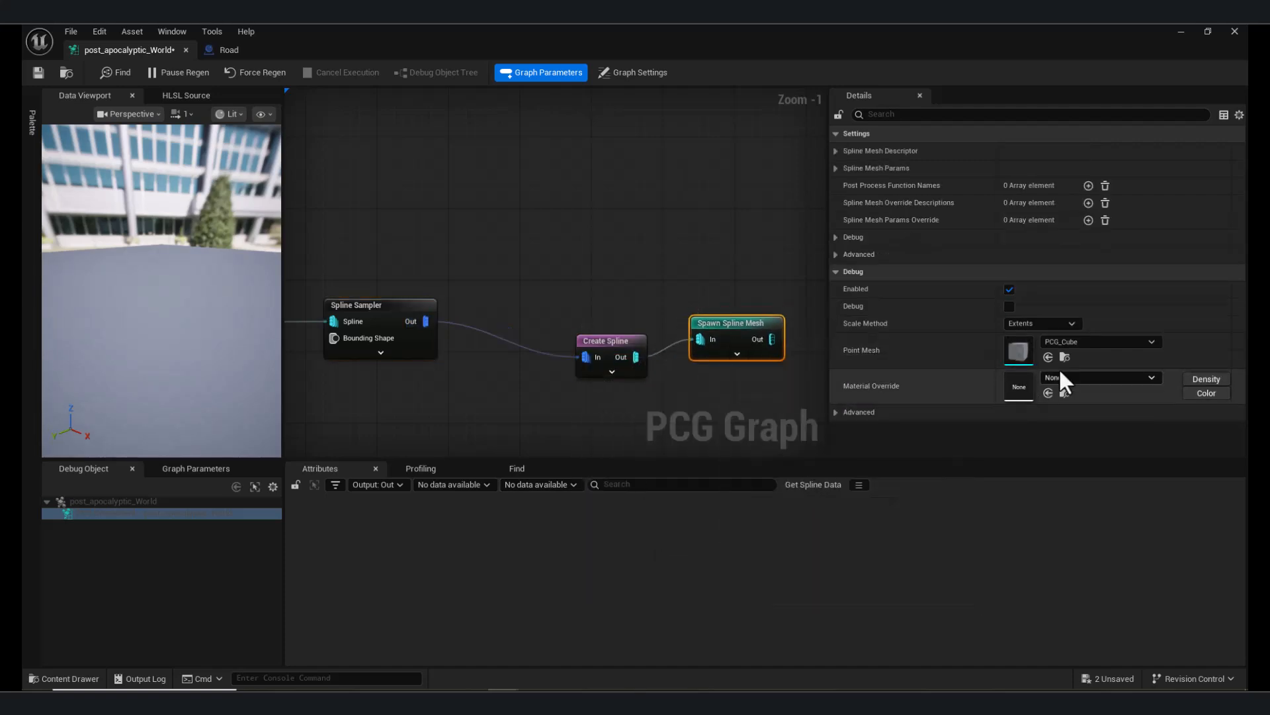
left_click(850, 151)
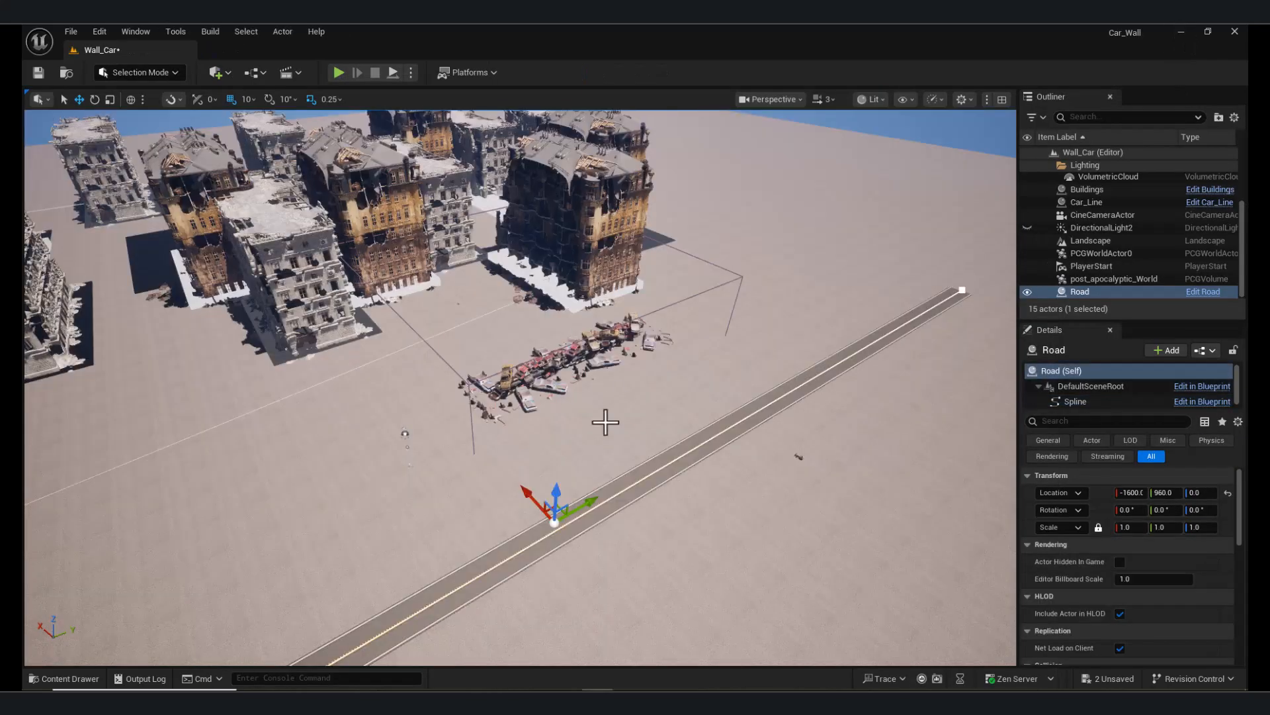
right_click_drag(474, 418, 613, 202)
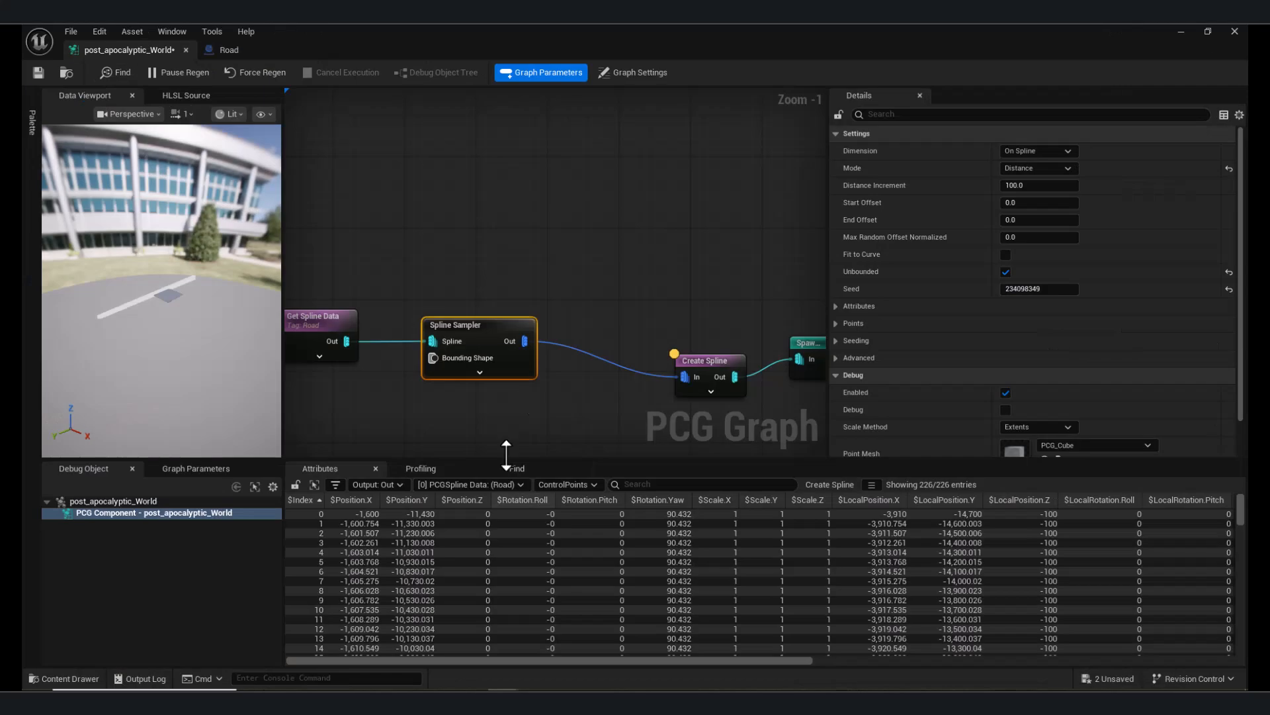
Add a Transform Points node to the Spline Sampler output, with Scale Min and Scale Max at 4.0.
left_click_drag(494, 343, 585, 250)
type("trans")
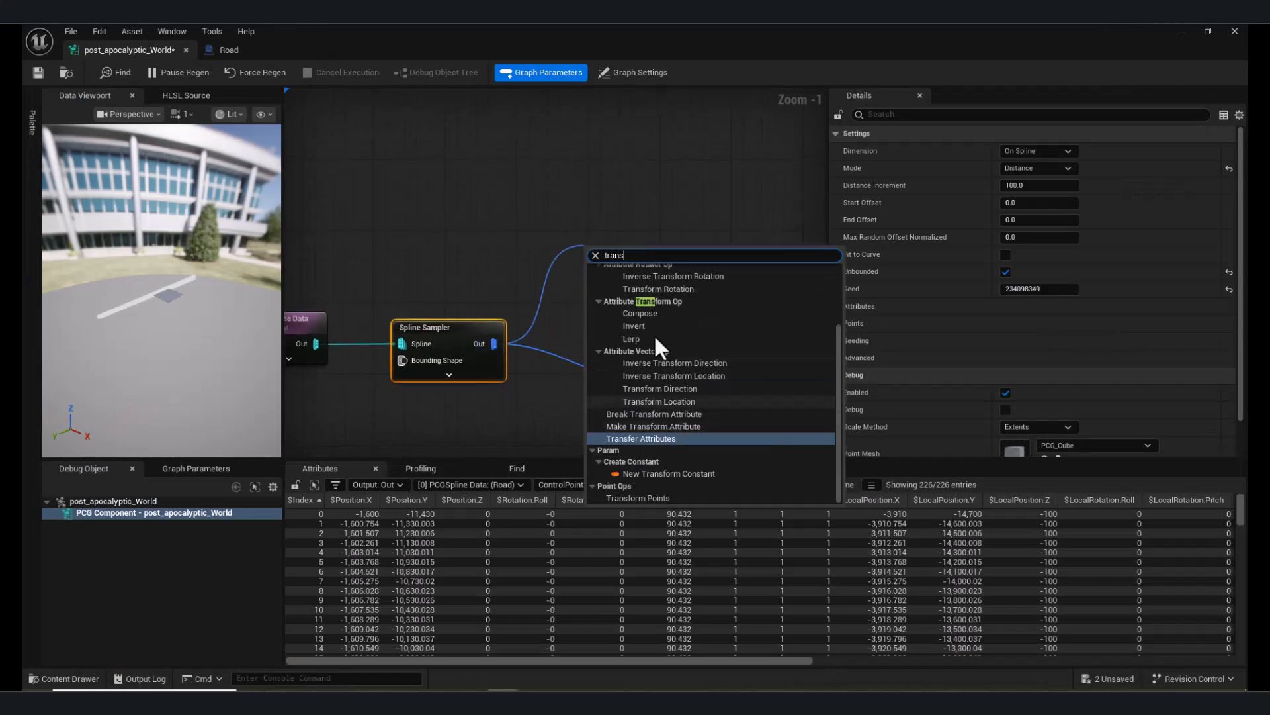
left_click(657, 498)
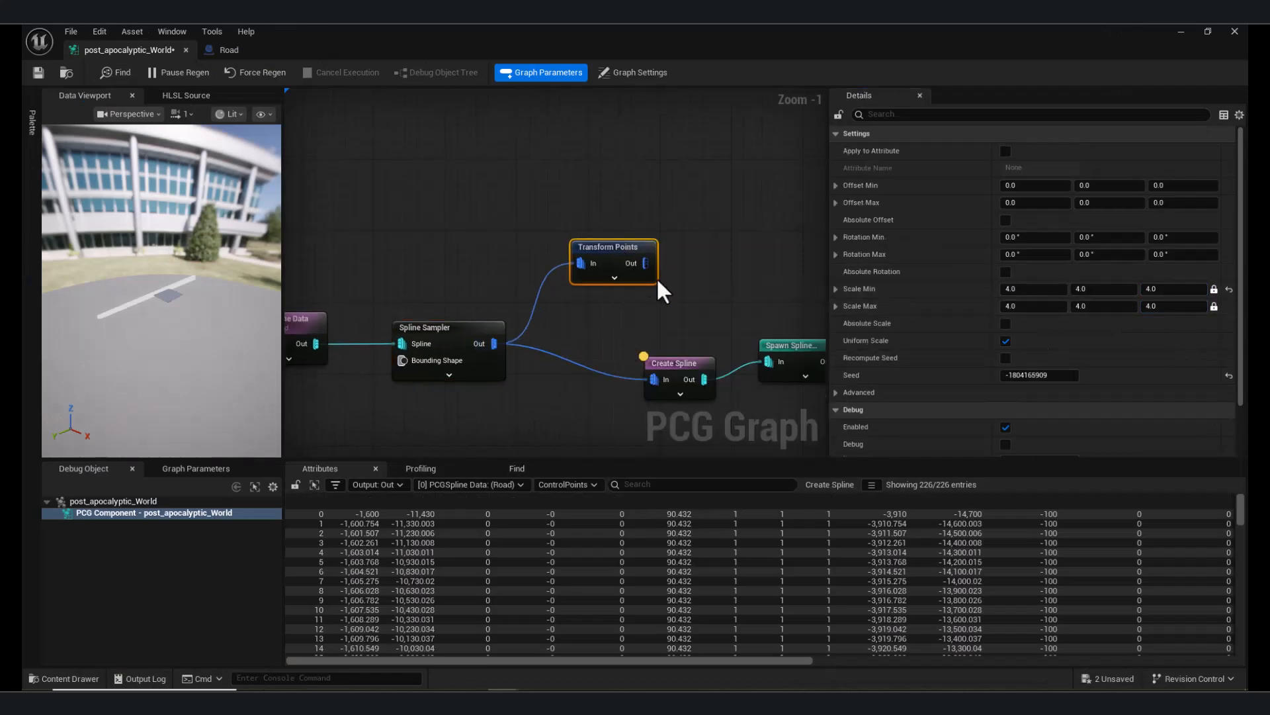
left_click(664, 306)
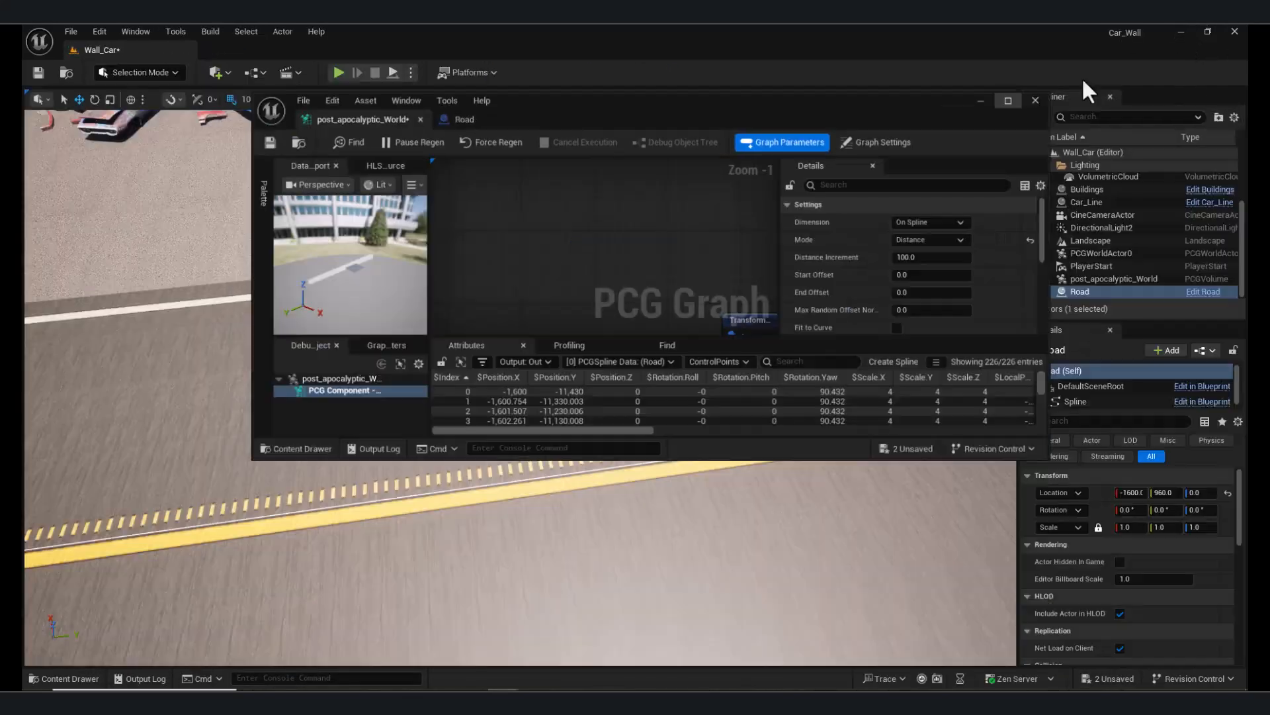
Raise the road Spline Sampler's Distance Increment to about 2050.
scroll(661, 225, "down", 1)
left_click_drag(936, 255, 886, 255)
left_click(984, 101)
right_click_drag(662, 331, 871, 278)
left_click(769, 255)
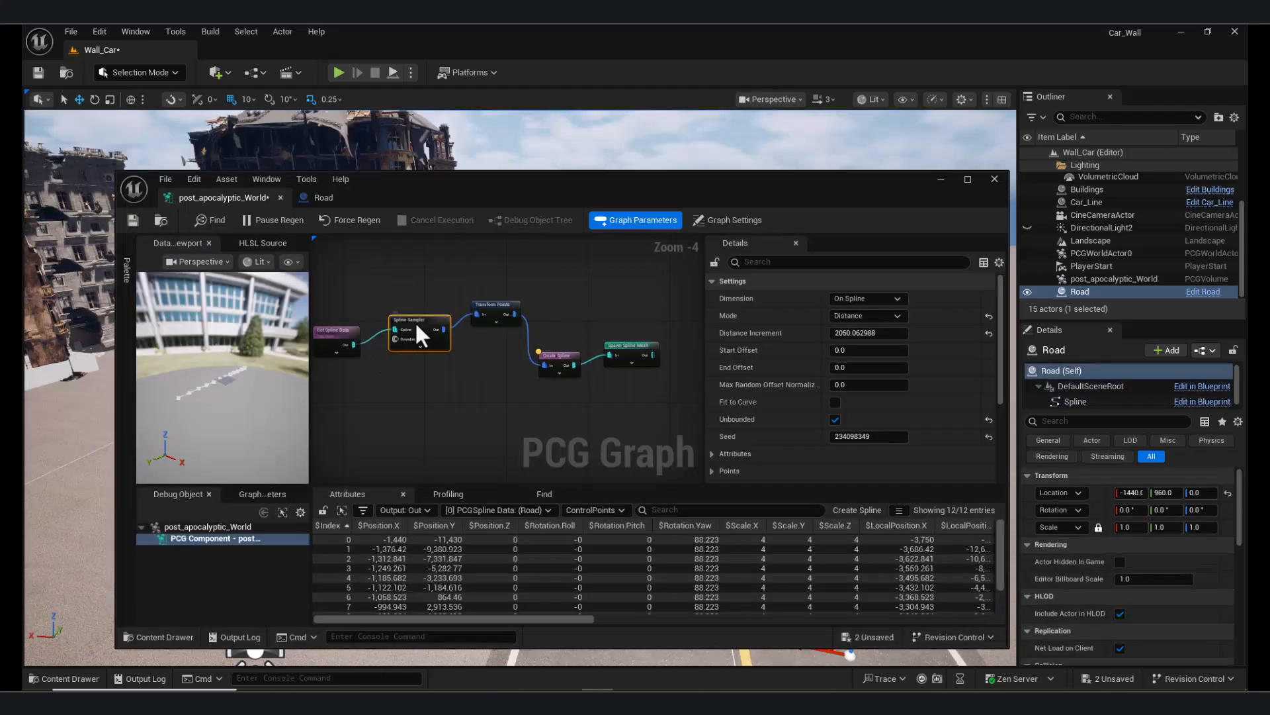
Duplicate the Spline Sampler as a second branch of the Road spline data and connect a new Transform Points node to it.
right_click(463, 397)
left_click(503, 464)
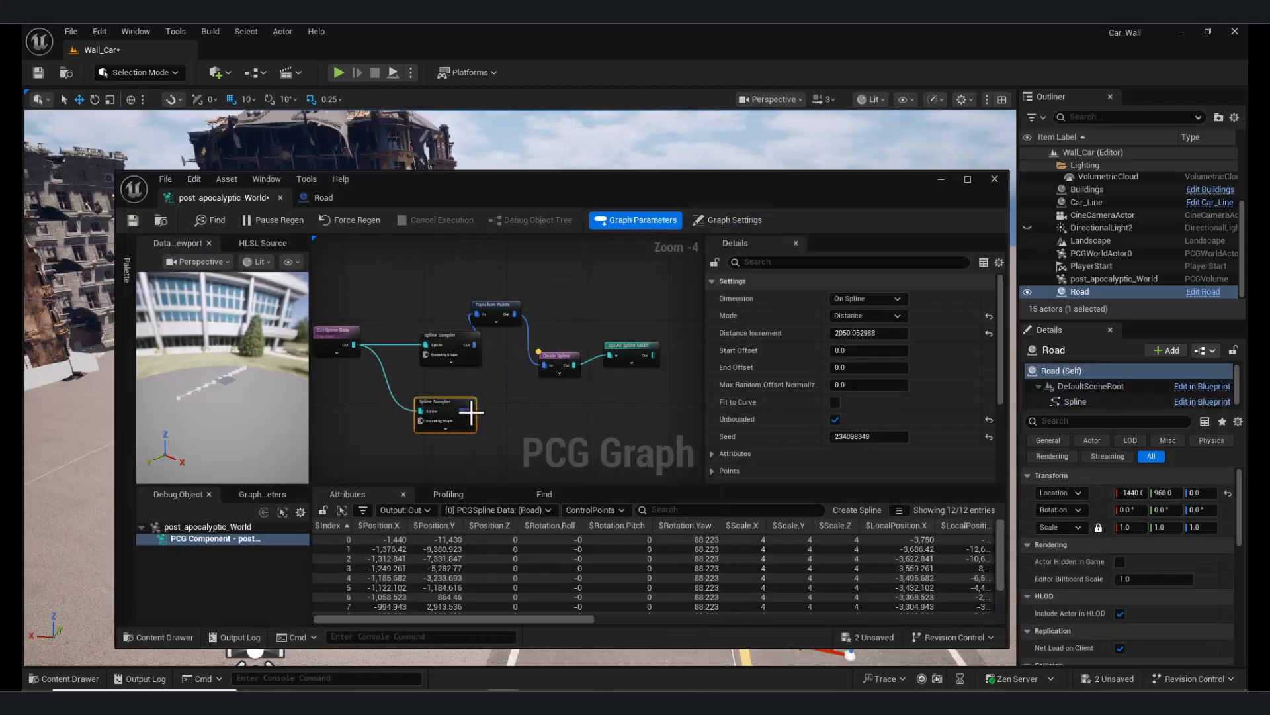
left_click_drag(470, 411, 575, 418)
type("trans")
left_click(652, 671)
Add a Static Mesh Spawner after the second branch's Transform Points, with one mesh entry and its descriptor expanded.
right_click_drag(628, 397, 575, 377)
left_click_drag(550, 403, 573, 415)
type("stat")
left_click(649, 489)
scroll(754, 337, "down", 2)
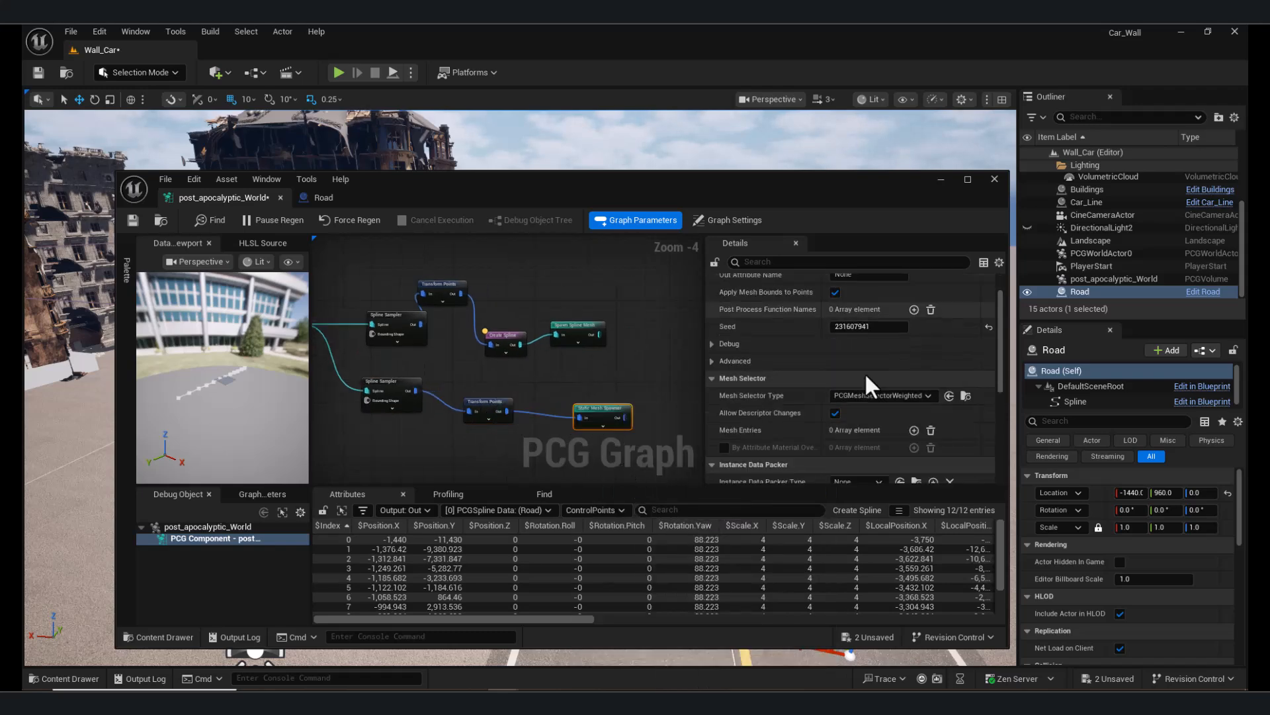
left_click(915, 430)
scroll(876, 375, "down", 2)
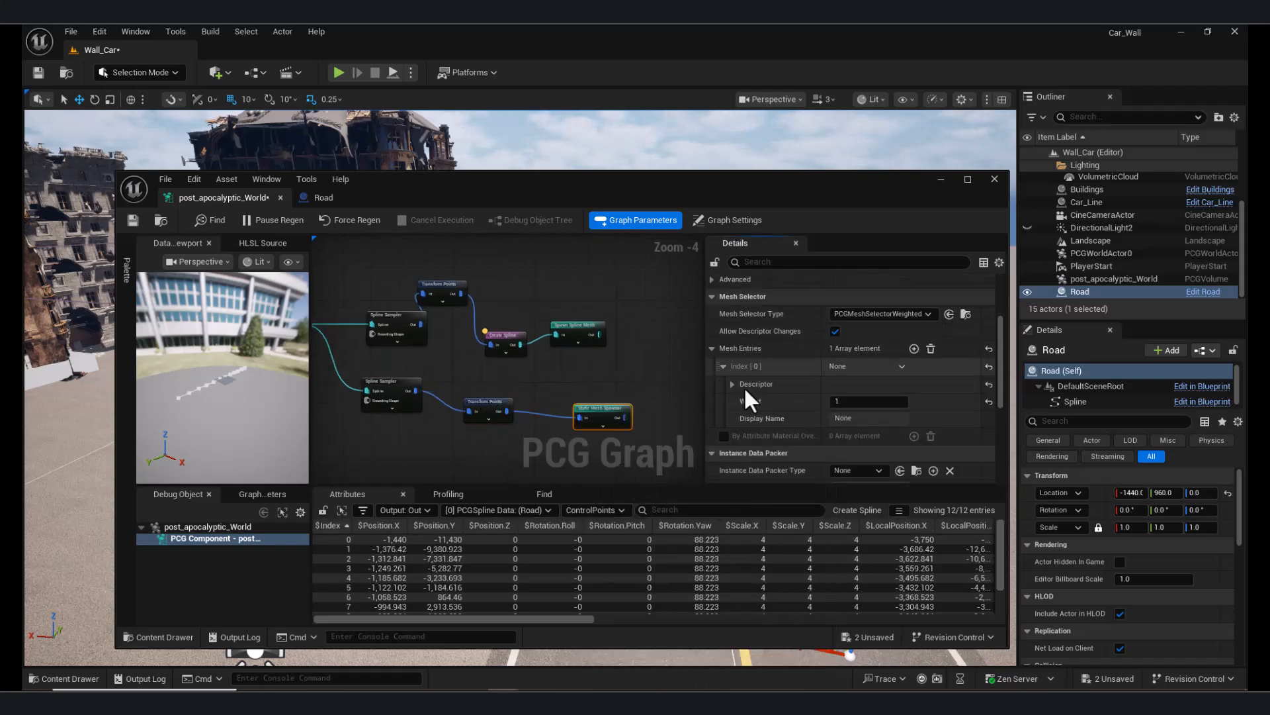
left_click(732, 383)
scroll(824, 372, "down", 1)
Assign static mesh 2 from the asset/pole folder to the new spawner's mesh entry.
left_click(63, 679)
left_click_drag(383, 188, 412, 57)
left_click(81, 618)
left_click(398, 550)
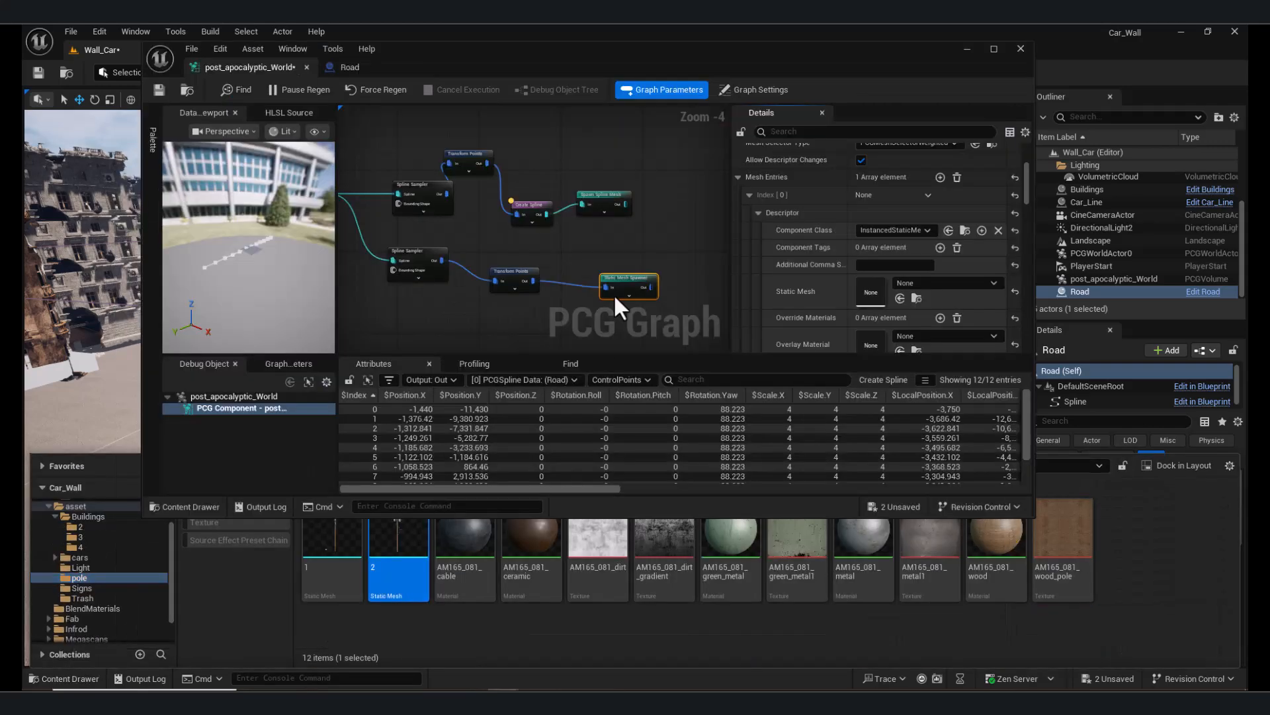
scroll(638, 292, "up", 4)
left_click(903, 298)
left_click(970, 48)
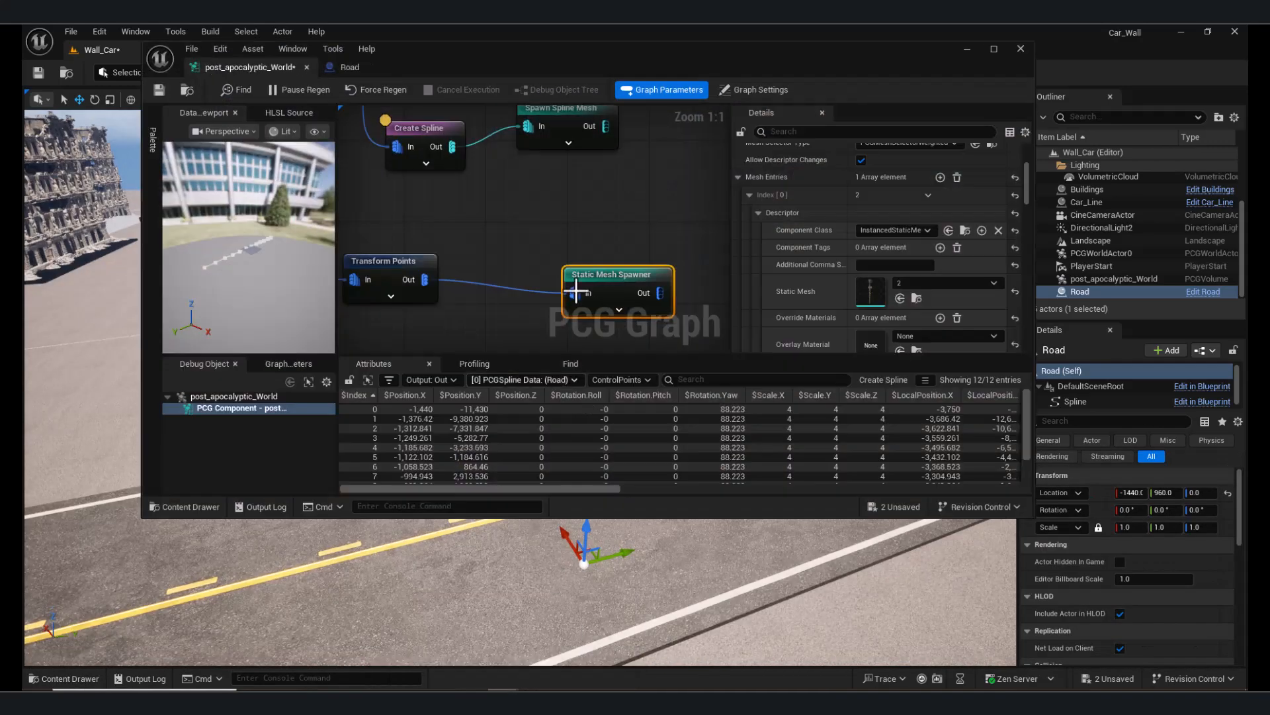
Set the pole branch's Transform Points Offset Min to 200 on X and -200 on Y.
right_click_drag(533, 278, 608, 283)
left_click(487, 264)
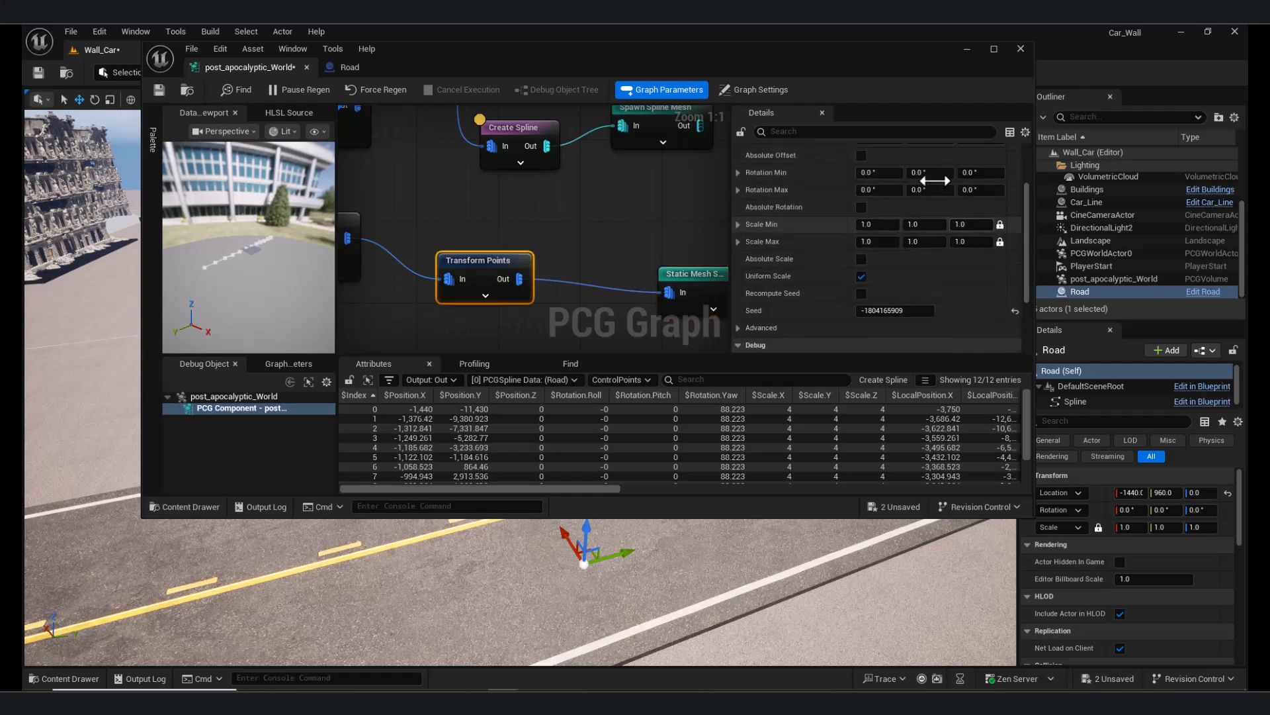
left_click_drag(849, 48, 581, 381)
scroll(606, 539, "up", 3)
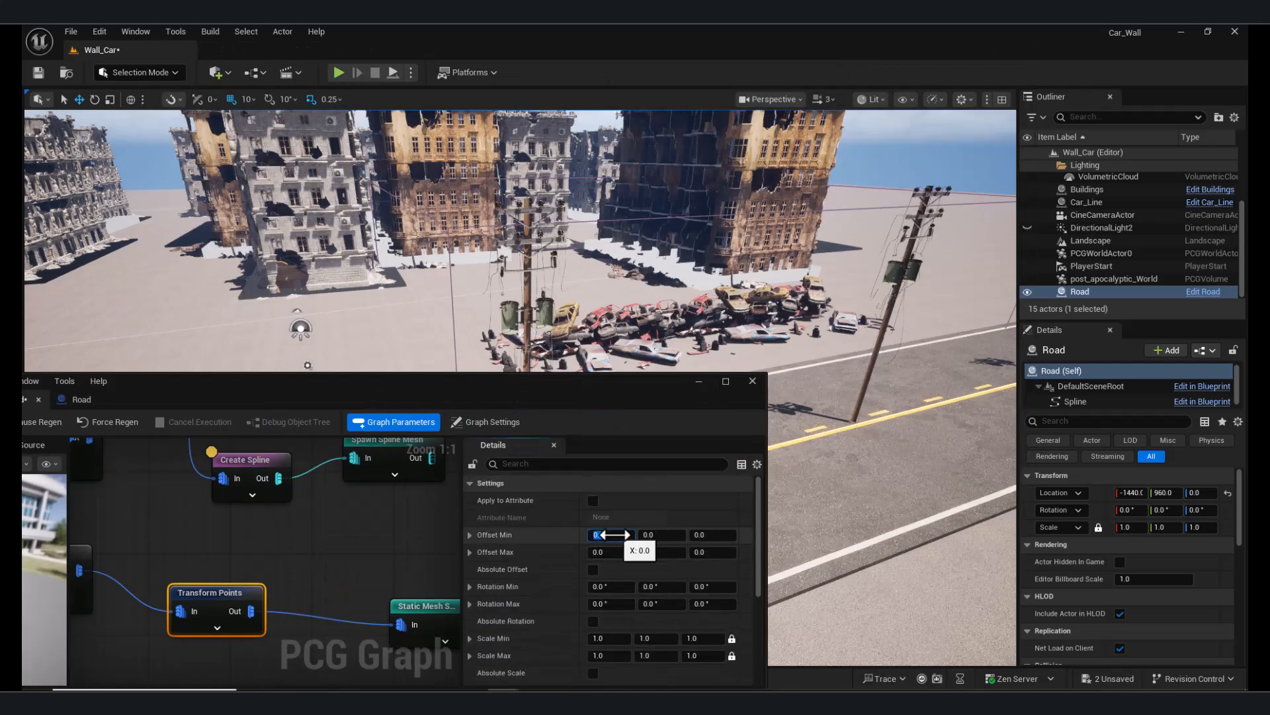
key("Return")
left_click(664, 532)
type("-")
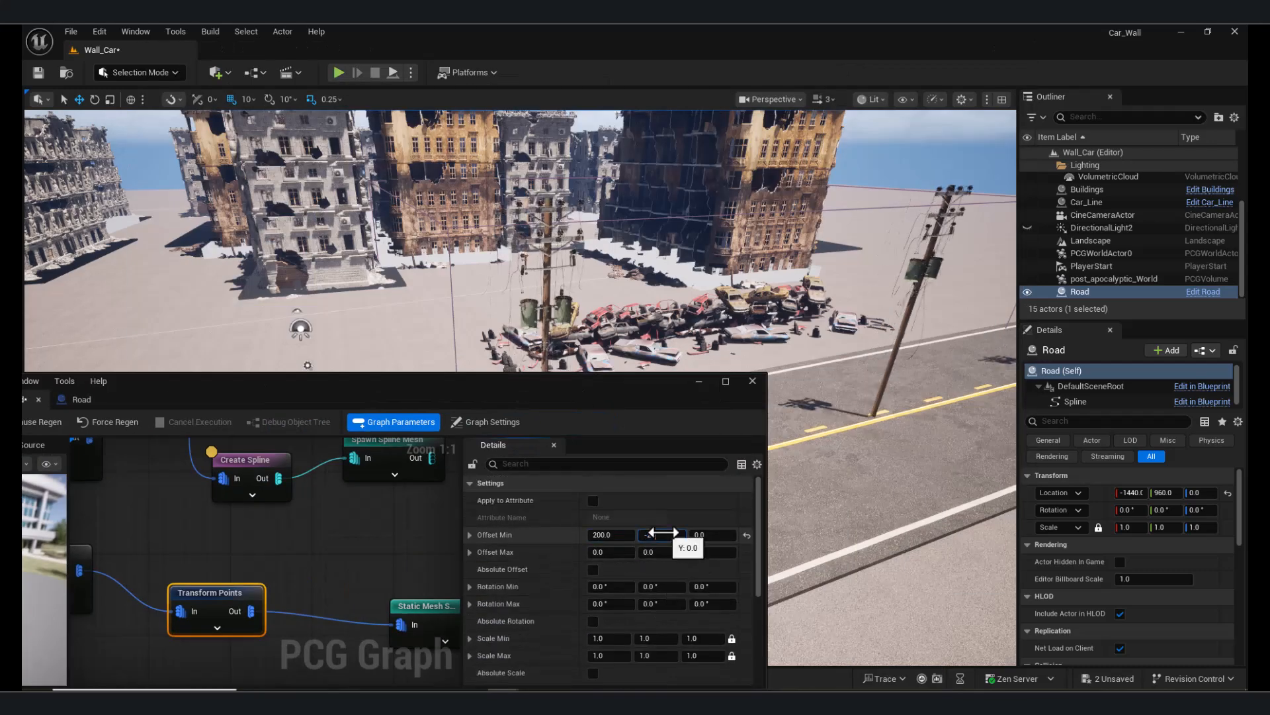
type("200")
key("Return")
Shift the poles to the roadside by setting Offset Min Y and Offset Max Y to -1000.
type("-600")
key("Return")
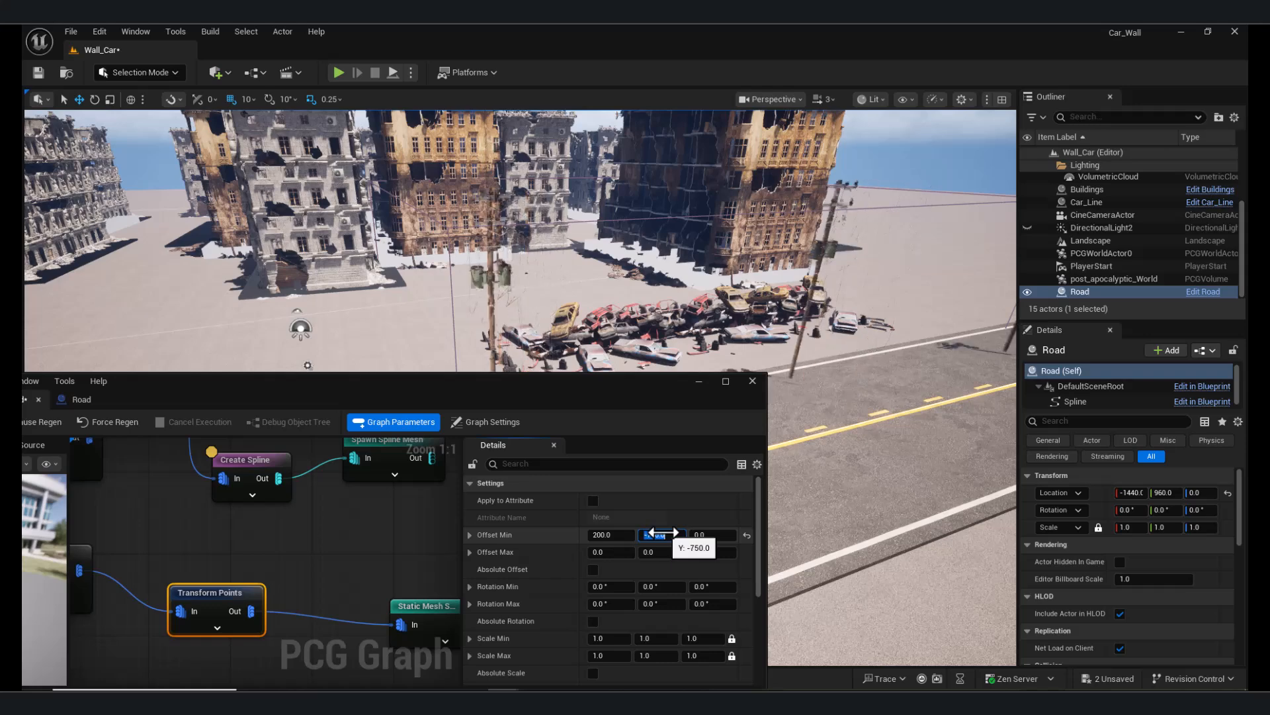
type("-850")
key("Return")
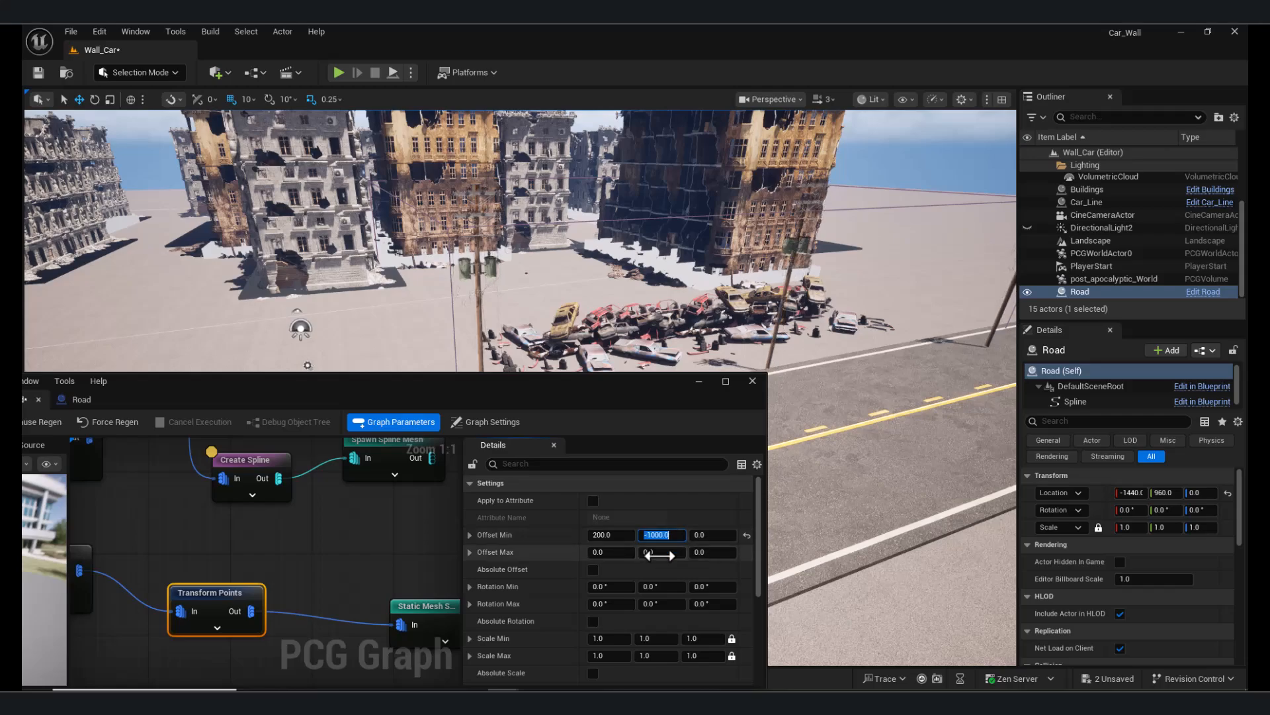
key("Return")
left_click(698, 380)
right_click_drag(662, 397, 622, 404)
left_click(504, 700)
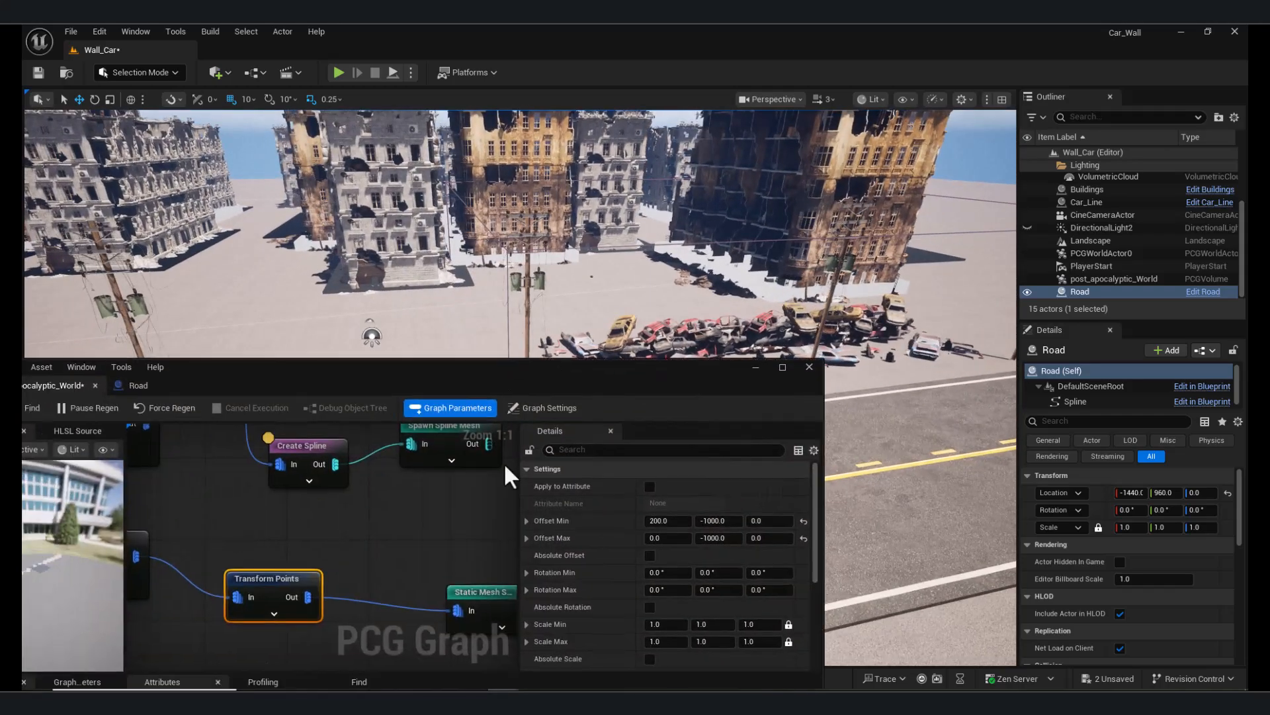
scroll(751, 580, "down", 3)
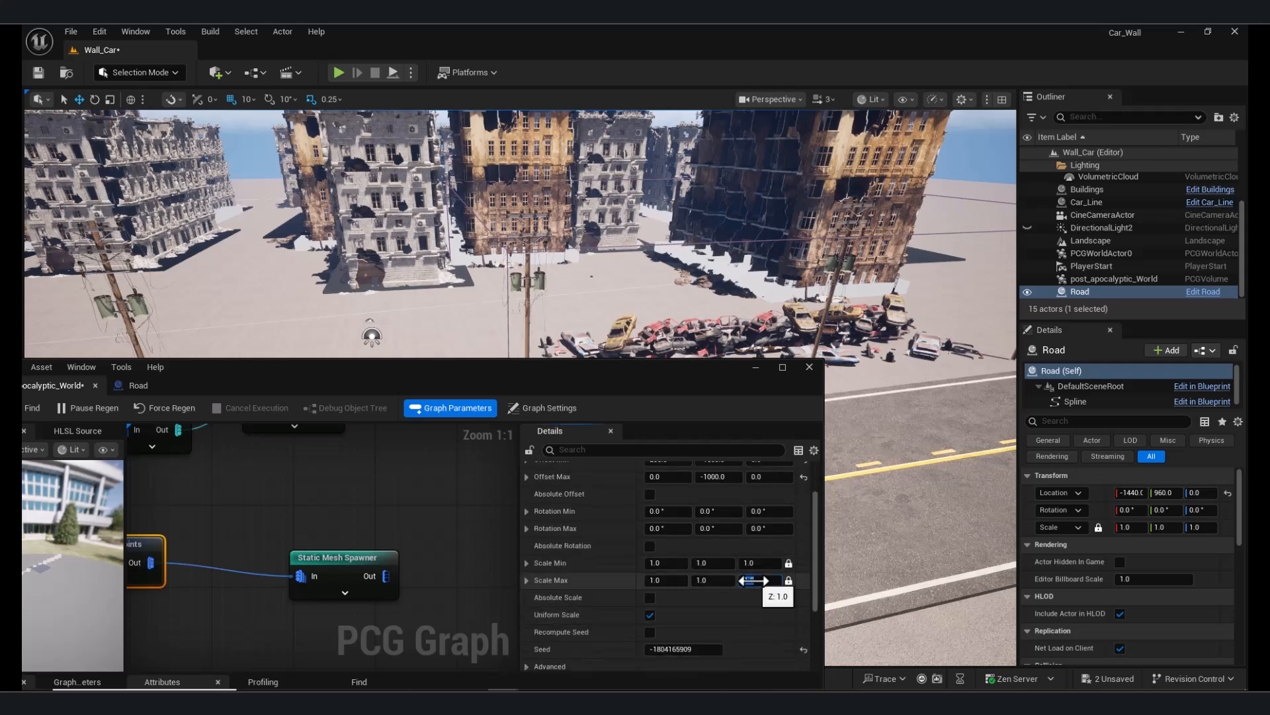
left_click_drag(752, 581, 754, 580)
left_click(139, 549)
right_click_drag(200, 534, 344, 539)
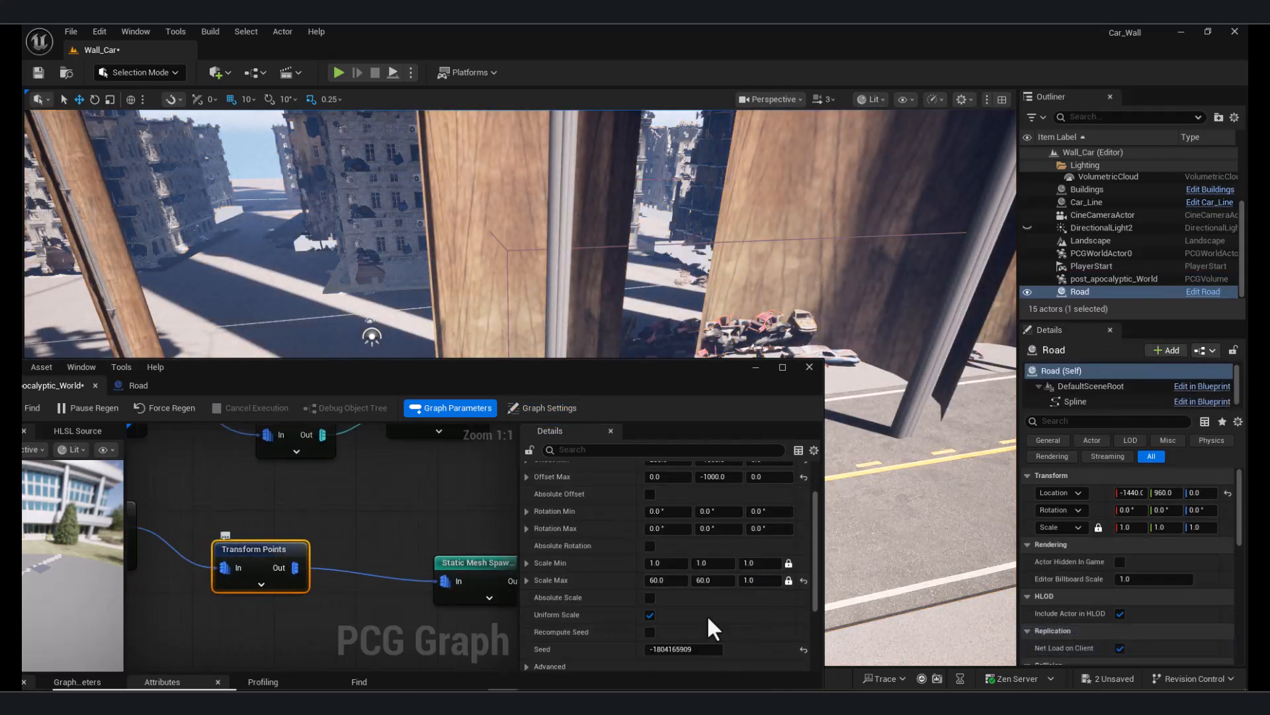
left_click(452, 564)
left_click(237, 550)
key("ctrl+z")
scroll(770, 541, "up", 1)
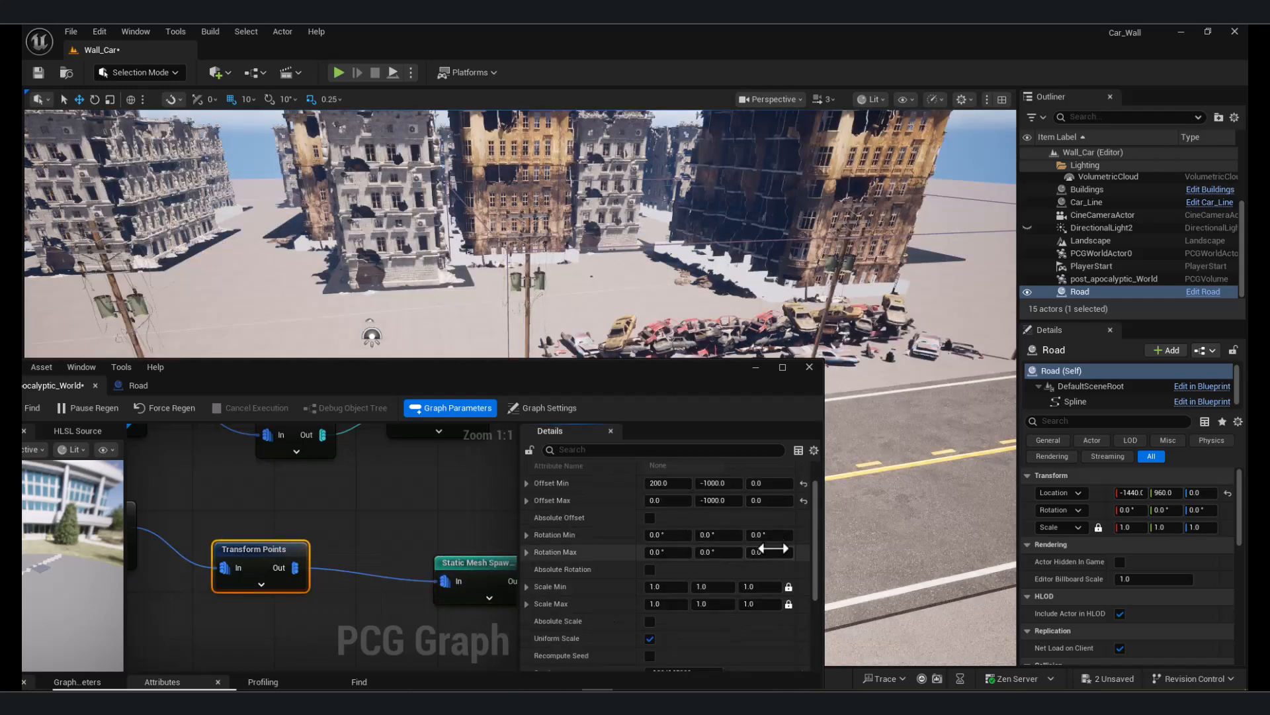
Rotate the poles by setting the Transform Points yaw rotation to 60 degrees.
left_click(773, 533)
mouse_move(646, 298)
right_mouse_down()
mouse_move(635, 305)
mouse_move(645, 330)
mouse_move(668, 330)
mouse_move(629, 305)
right_mouse_up()
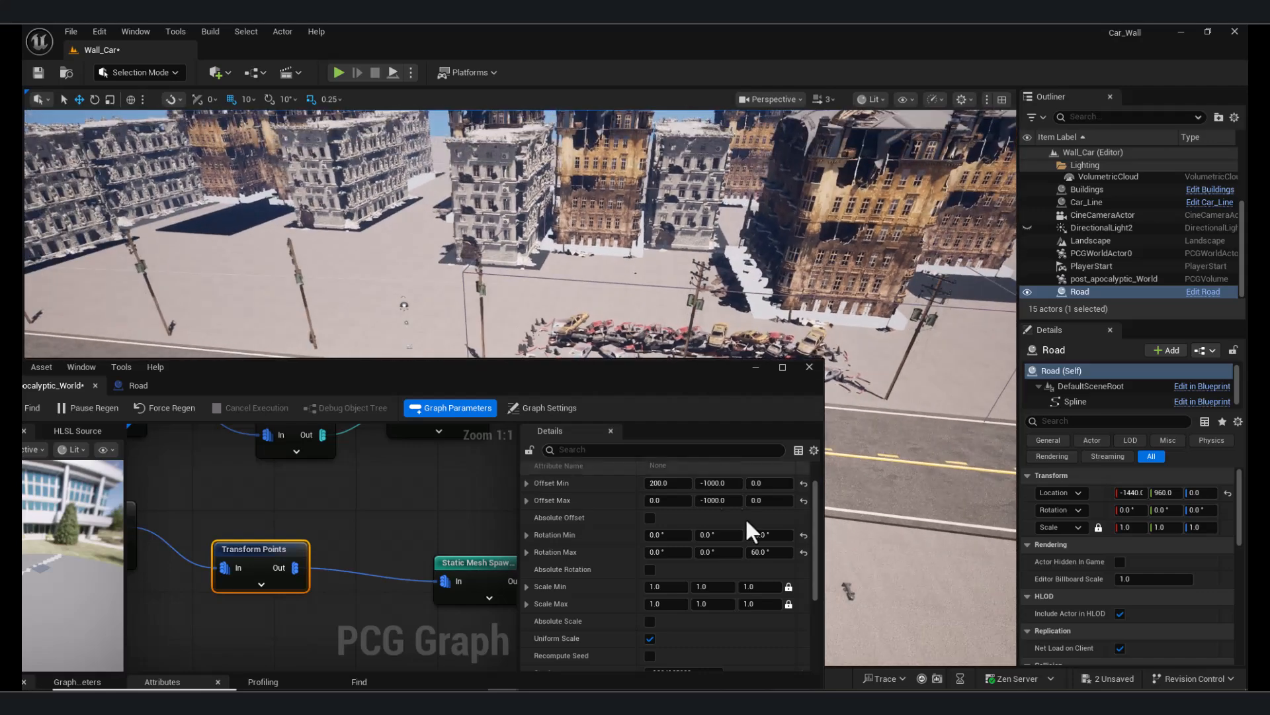
key("Return")
Duplicate the pole branch's Spline Sampler, Transform Points and Static Mesh Spawner as a third branch below it.
scroll(434, 502, "down", 4)
left_click_drag(456, 581, 270, 503)
left_click(178, 471)
right_click_drag(178, 471, 200, 489)
left_click_drag(175, 439, 245, 568)
left_click(205, 454)
left_click_drag(174, 439, 244, 568)
left_click(479, 590)
Increase the Distance Increment of the pole branch's Spline Sampler to space the poles farther apart.
left_click(270, 496)
left_click_drag(674, 520, 700, 520)
right_click_drag(340, 587, 341, 567)
left_click(271, 556)
right_click_drag(462, 599, 381, 549)
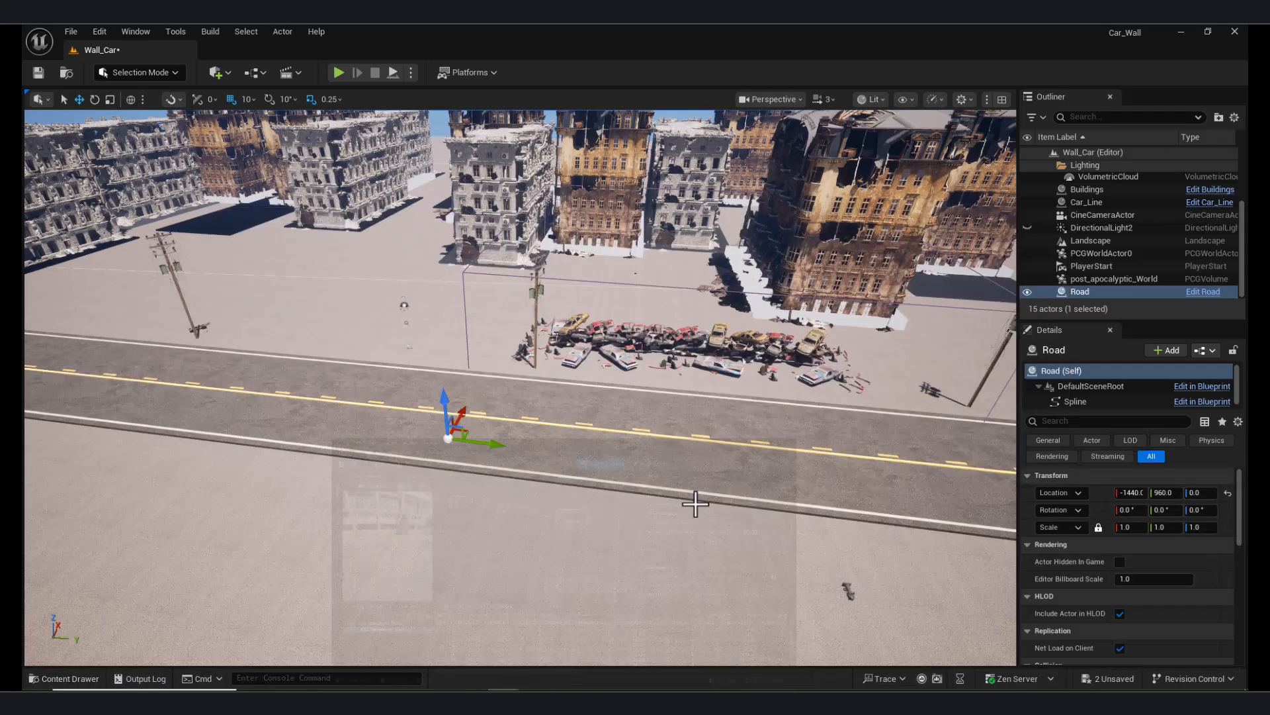
Replace the third branch spawner's mesh with static mesh 3 from the asset/Signs folder.
key("ctrl+space")
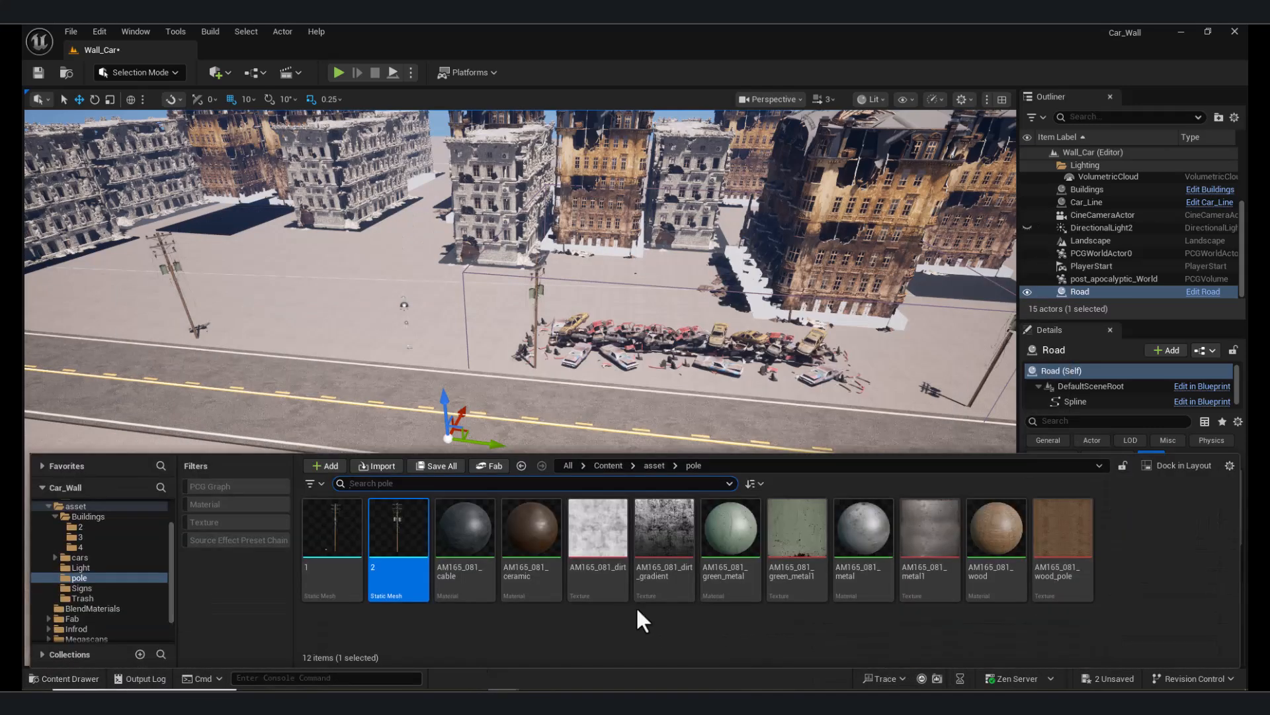
left_click(82, 588)
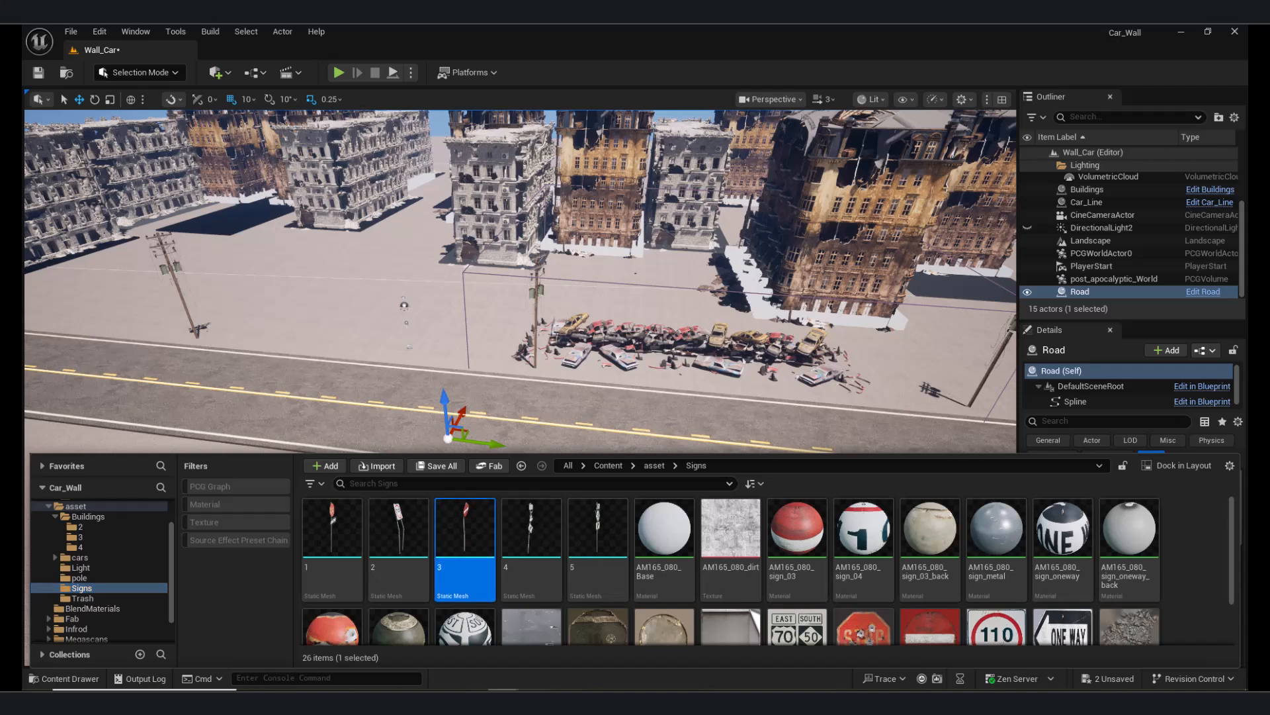
left_click(502, 701)
key("e")
scroll(966, 450, "down", 5)
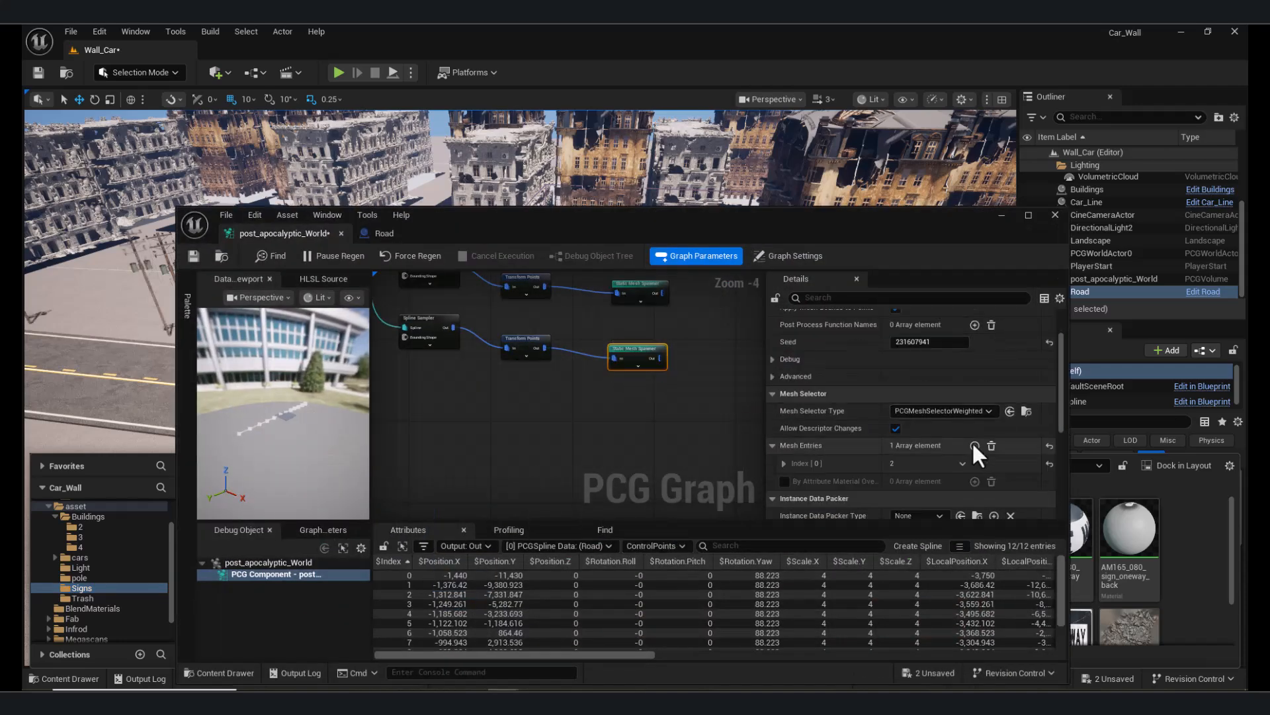
left_click(783, 361)
left_click(794, 378)
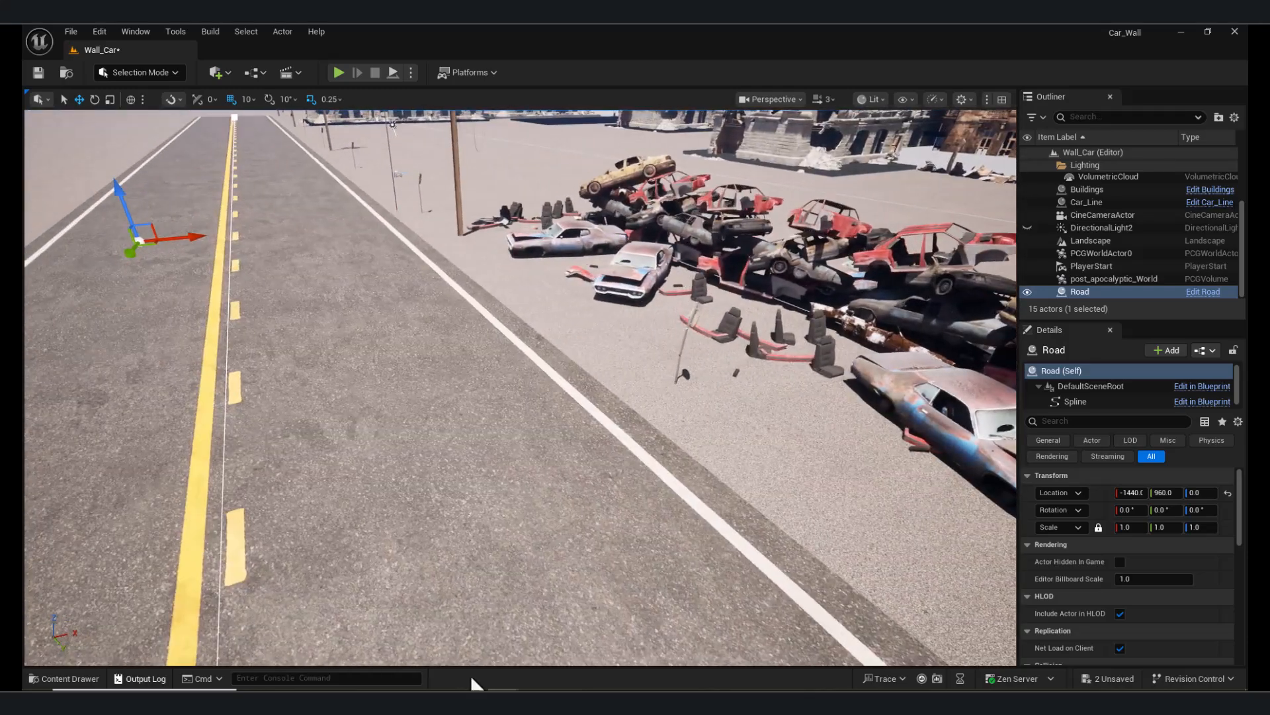
Set the sign branch's Rotation Min and Max yaw to 40 degrees and adjust its Y offset.
mouse_move(503, 702)
left_click(553, 658)
scroll(560, 457, "up", 3)
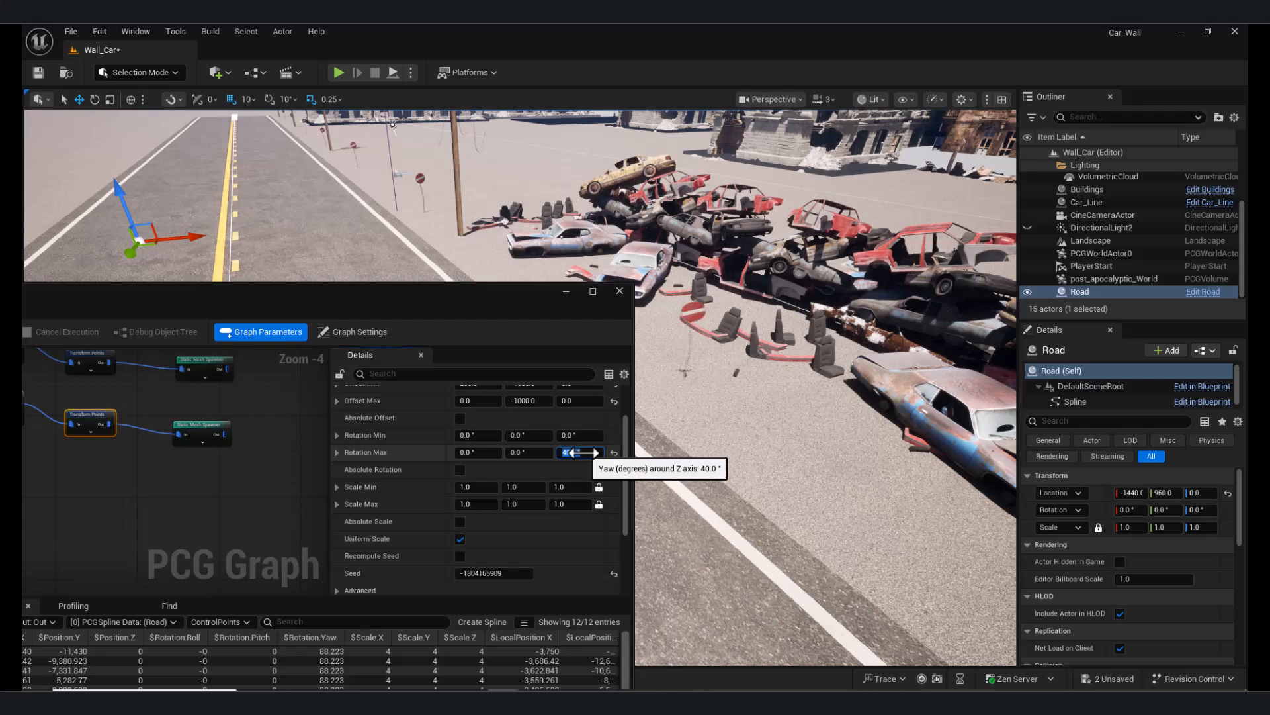
scroll(509, 436, "up", 1)
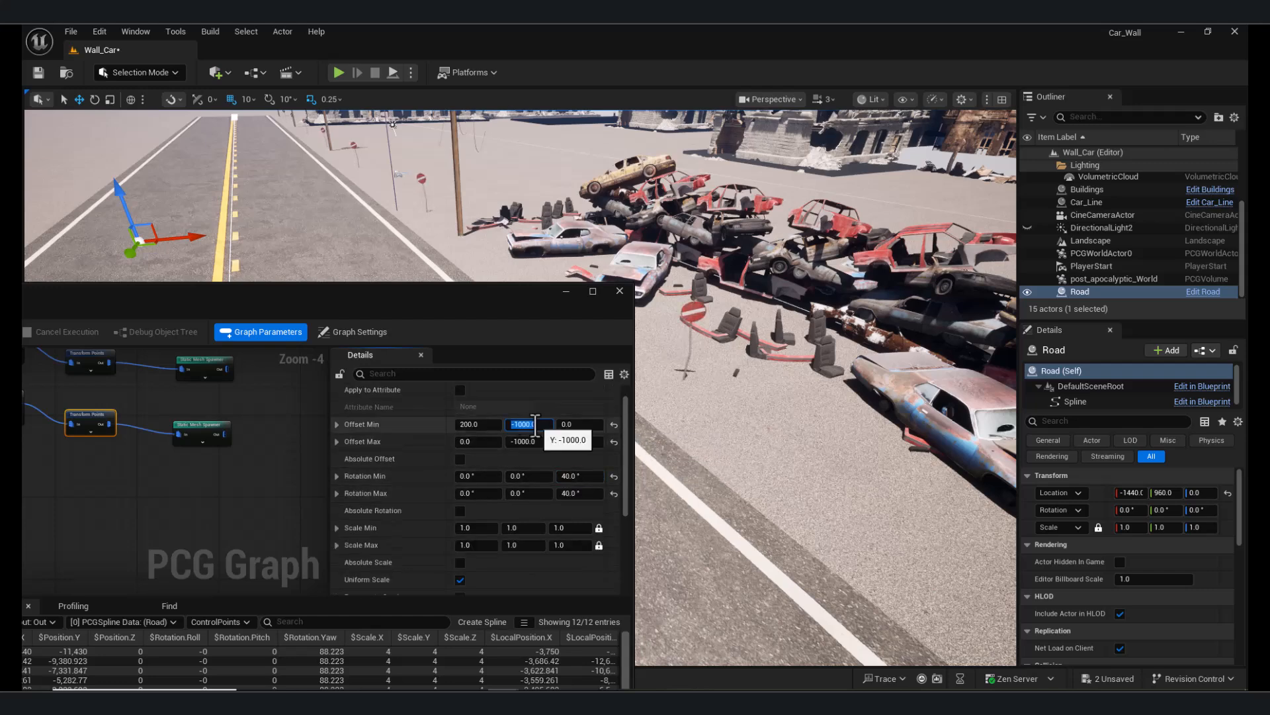
key("Return")
mouse_move(501, 289)
left_mouse_down()
mouse_move(543, 501)
mouse_move(503, 268)
left_mouse_up()
Add a second mesh entry to the sign branch's Static Mesh Spawner and assign static mesh 1 from the Signs folder.
left_click(244, 386)
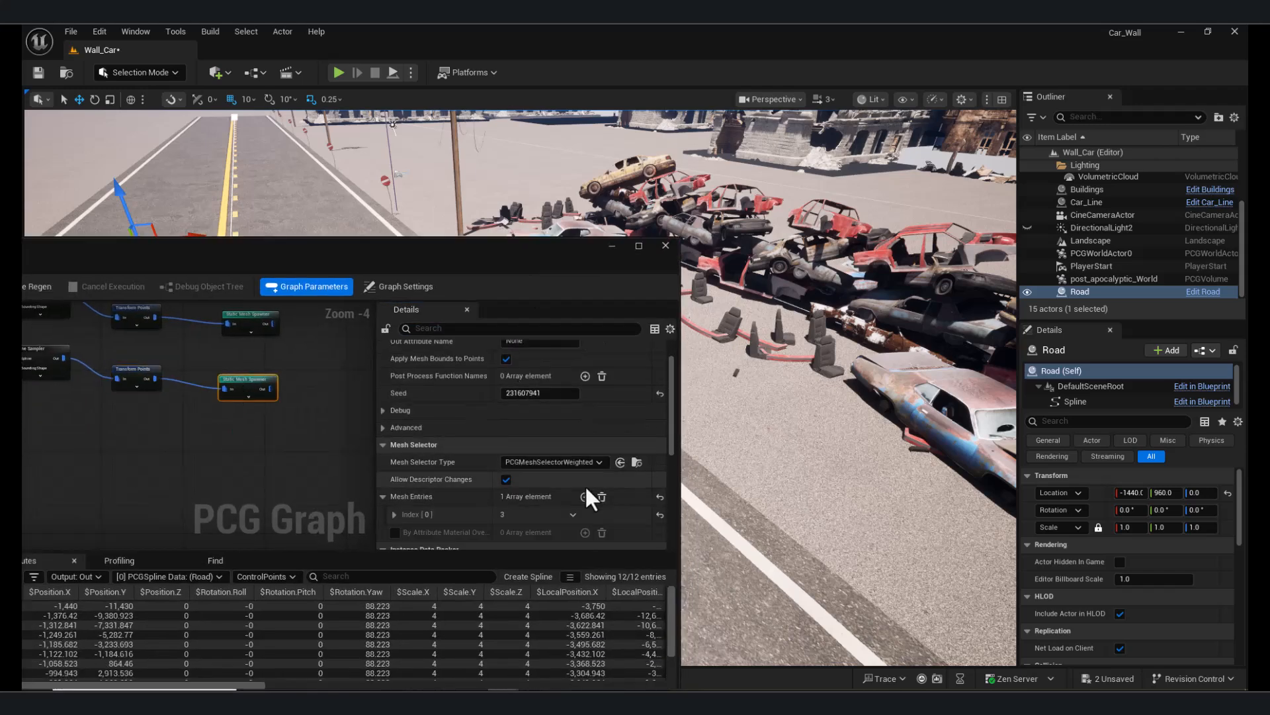
left_click(382, 496)
left_click(584, 496)
scroll(417, 496, "down", 3)
left_click(394, 471)
left_click(403, 490)
scroll(558, 446, "down", 3)
left_click_drag(472, 260, 774, 56)
left_click(75, 679)
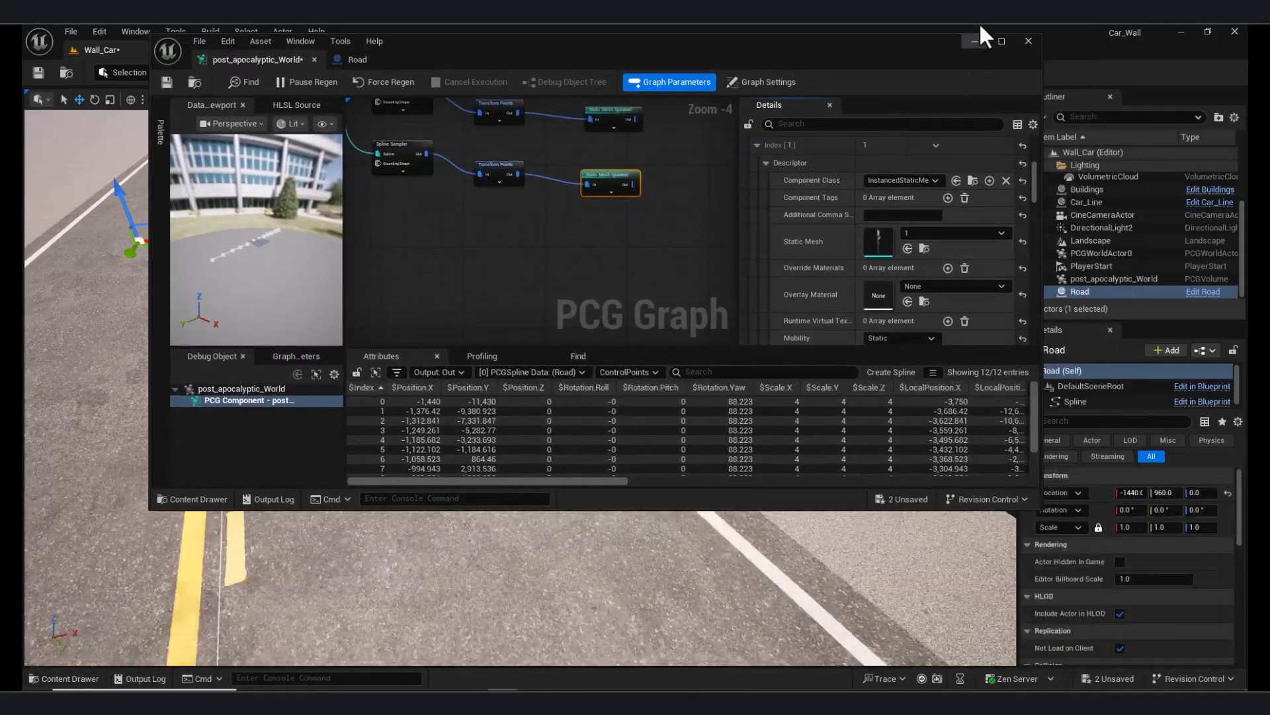
left_click(974, 35)
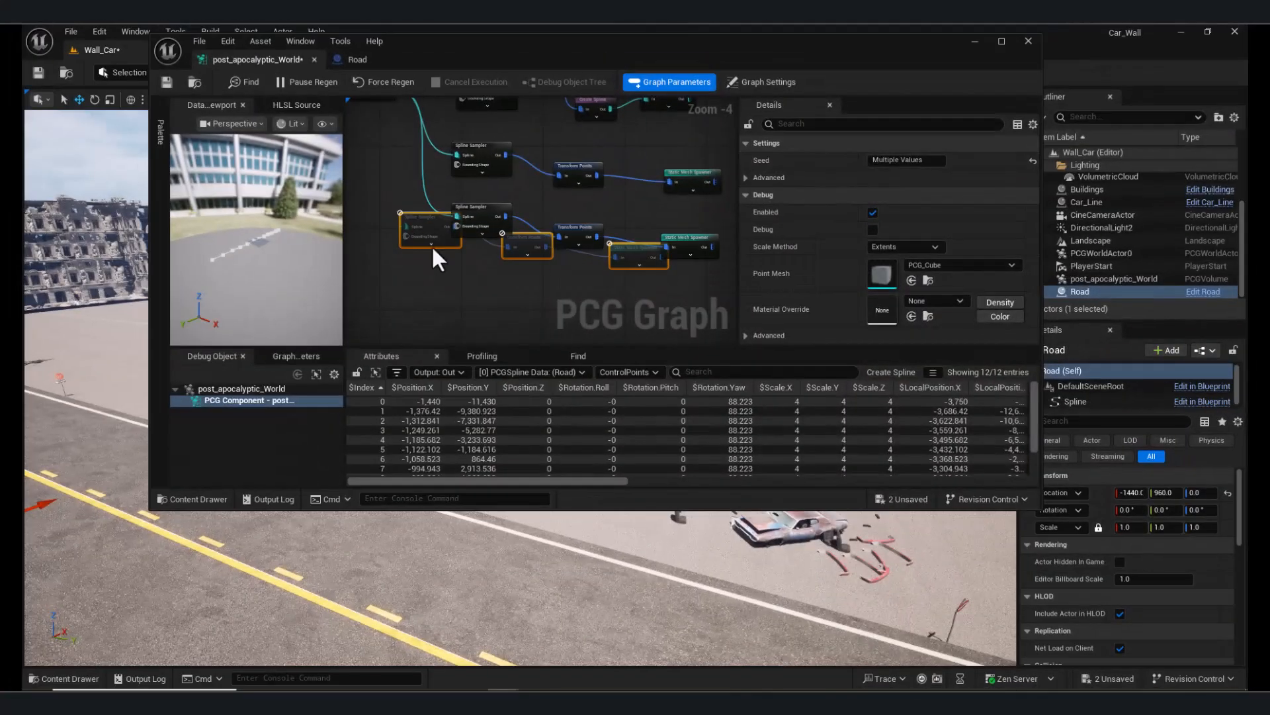
Arrange the copied Spline Sampler, Transform Points and Static Mesh Spawner nodes as a new branch below the sign branch.
scroll(408, 172, "down", 2)
scroll(487, 295, "up", 2)
left_click_drag(487, 299, 478, 292)
right_click_drag(661, 298, 430, 234)
left_click_drag(478, 271, 508, 247)
right_click_drag(507, 247, 622, 246)
Replace the new branch spawner's mesh entries with a single entry and assign the street lamp static mesh to it.
left_click(69, 679)
left_click(78, 678)
scroll(840, 301, "down", 2)
left_click(964, 271)
left_click(949, 271)
scroll(845, 249, "down", 3)
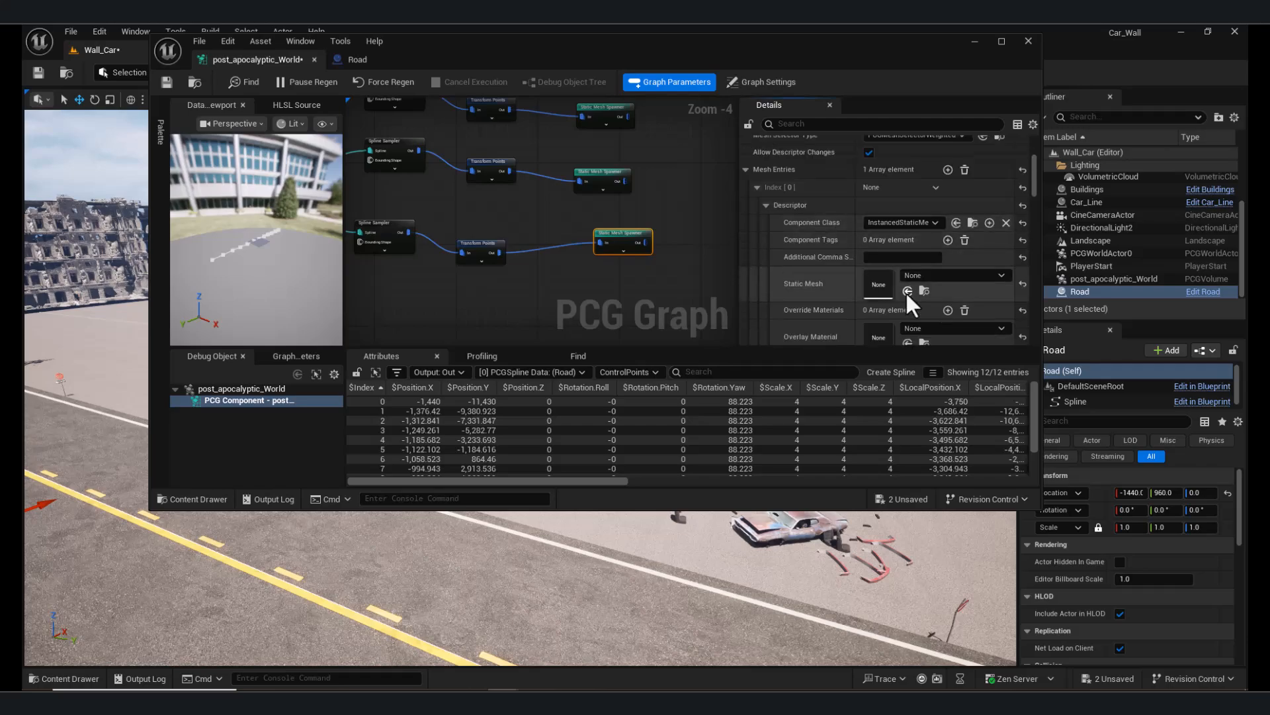
left_click(908, 290)
Set the lamp branch's Transform Points Y offset to -950, minimum X offset to 200 and yaw to -180 degrees.
right_click_drag(827, 575, 873, 576)
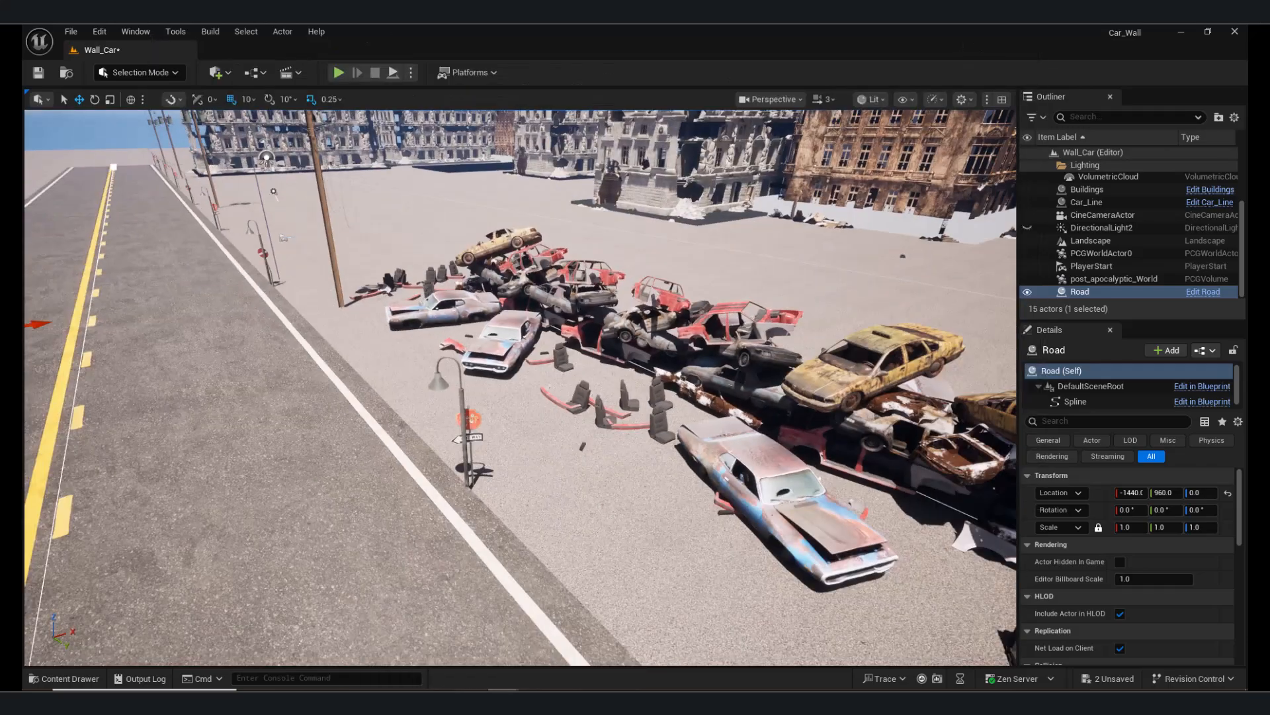
left_click(481, 249)
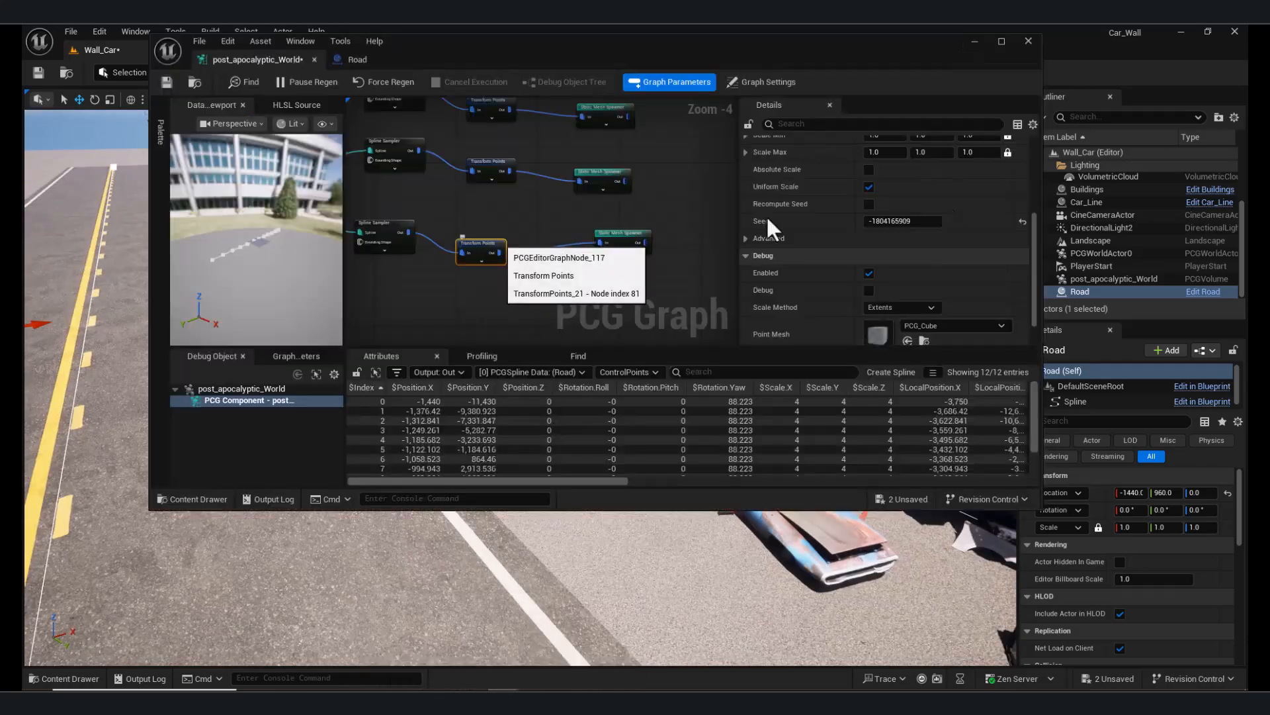
scroll(768, 225, "up", 3)
left_click(946, 173)
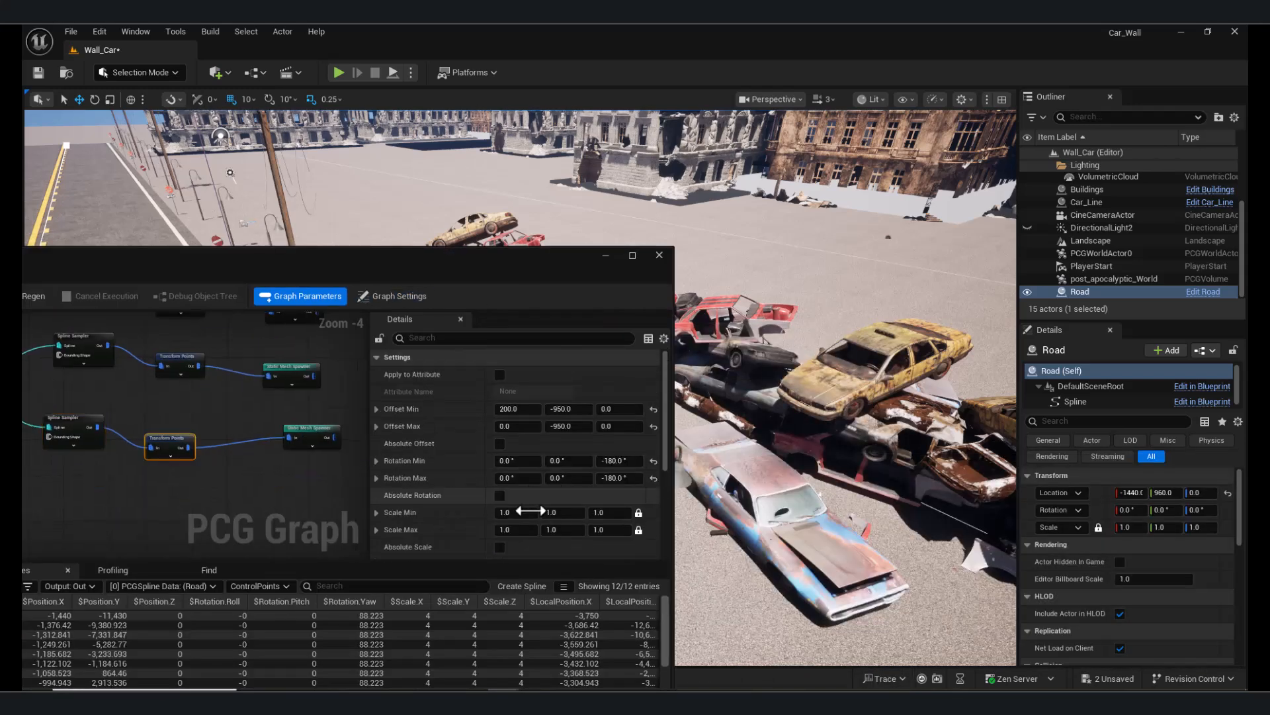
Insert Attribute Noise and Density Filter nodes between the lamp branch's Spline Sampler and Transform Points.
left_click(394, 493)
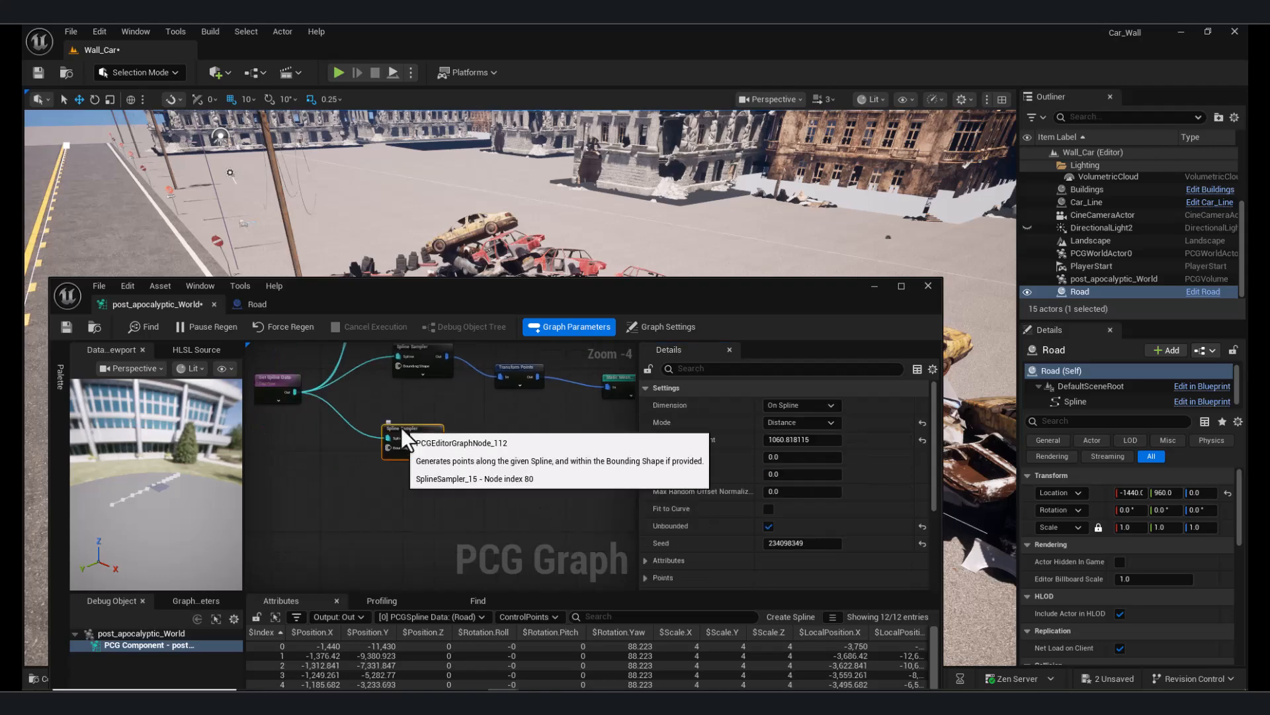
left_click_drag(329, 454, 473, 495)
key("Return")
left_click(499, 316)
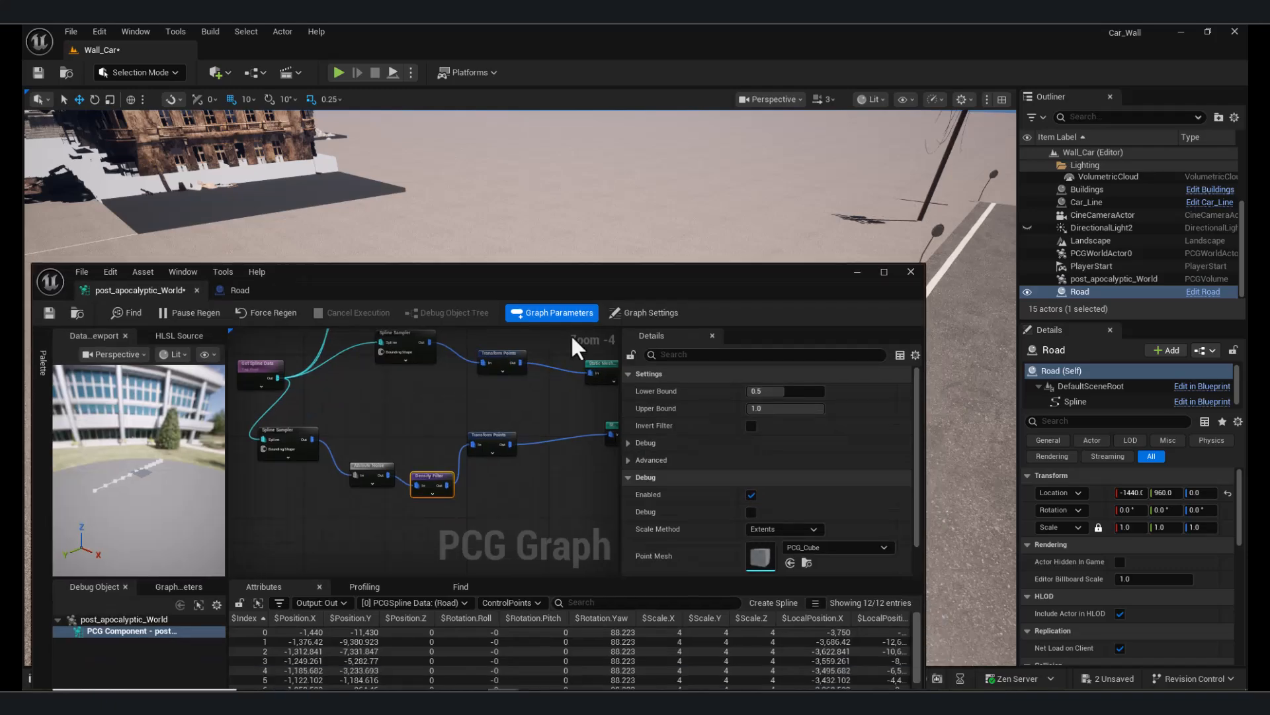
Tip the filtered lamps over with a pitch of 88 degrees, roll from -30 to 120 degrees and Z offset of 10.
left_click(482, 434)
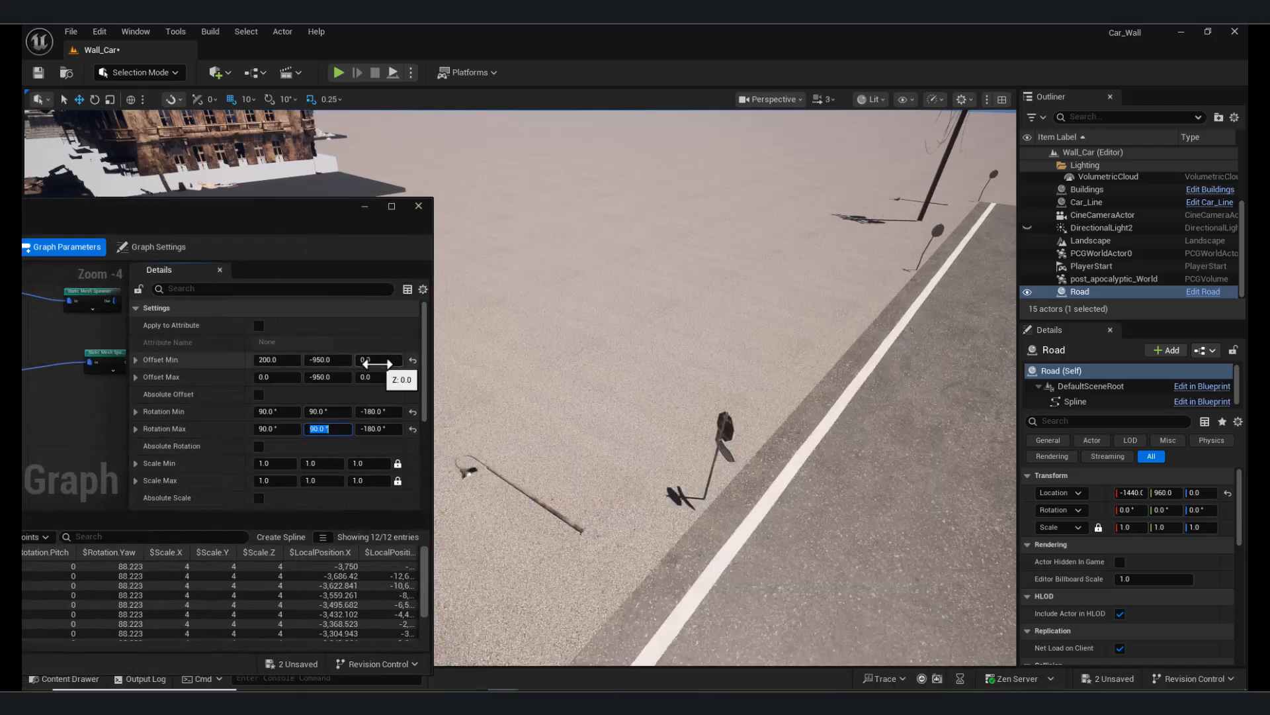
left_click(389, 375)
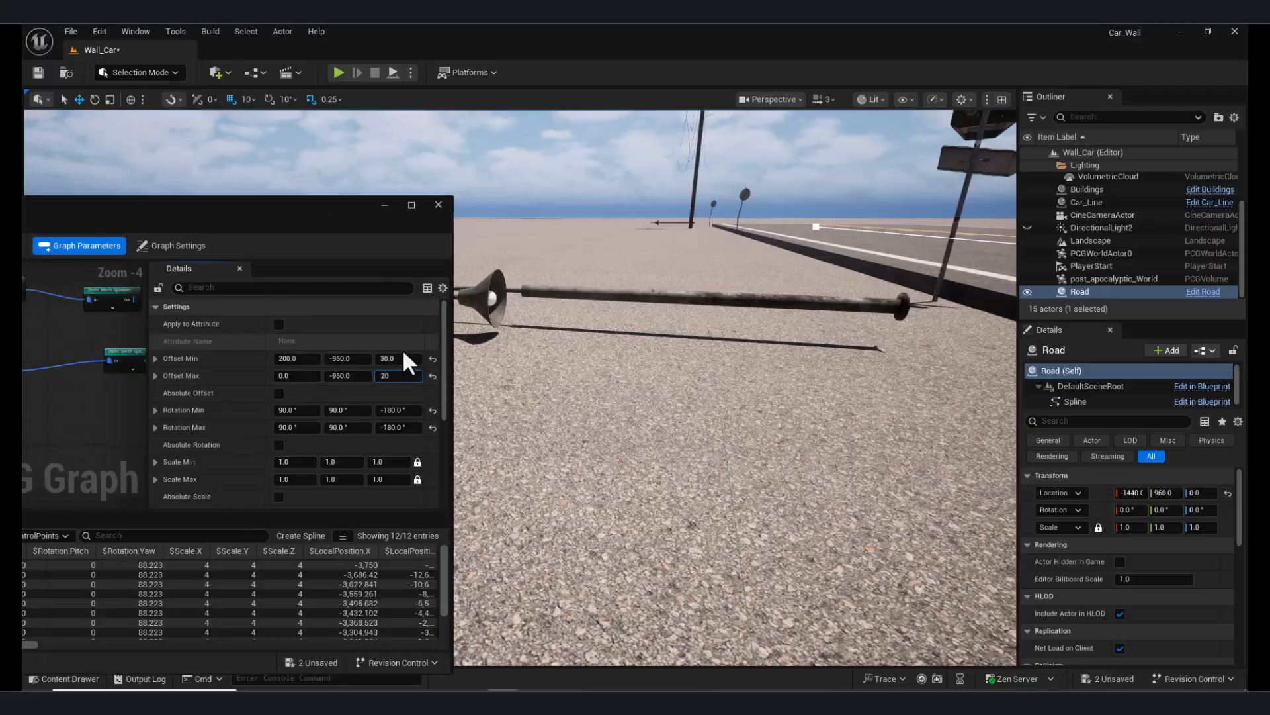
left_click(401, 358)
type("20")
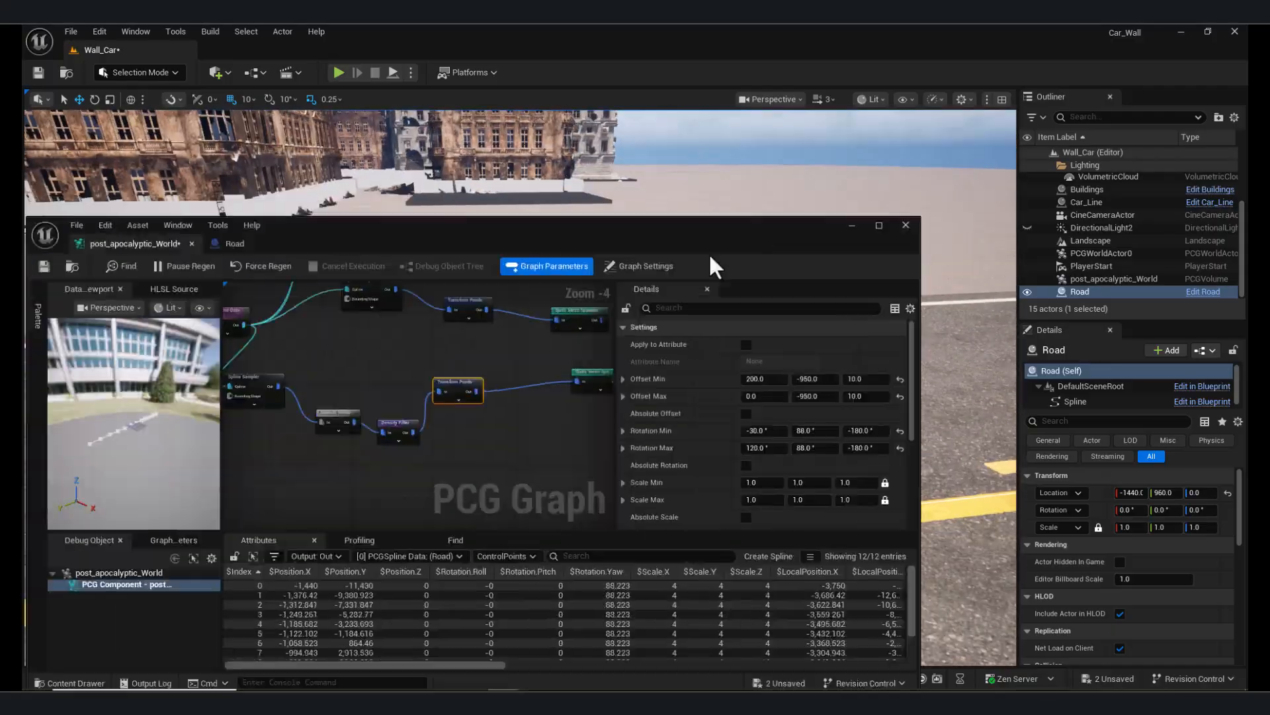
Build a parallel lamp branch with an inverted Density Filter at lower bound about 0.796, plus Transform Points and Static Mesh Spawner copies.
left_click_drag(728, 498, 743, 499)
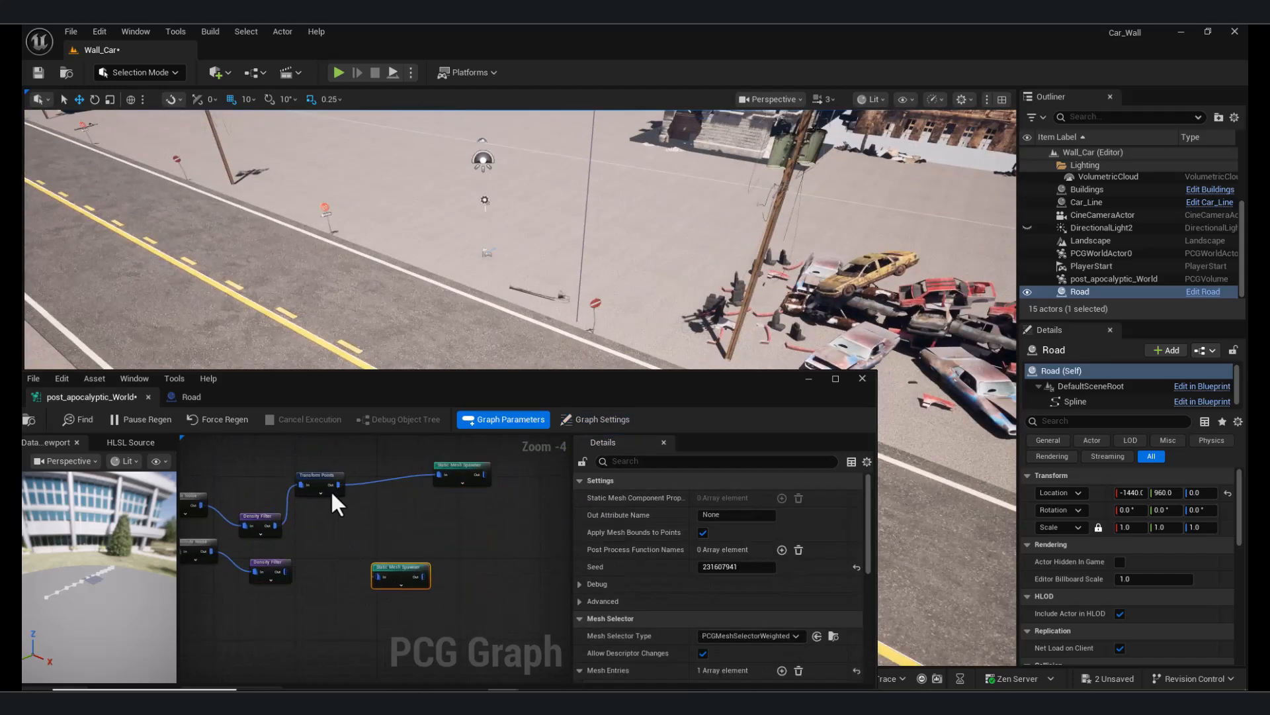
left_click(294, 562)
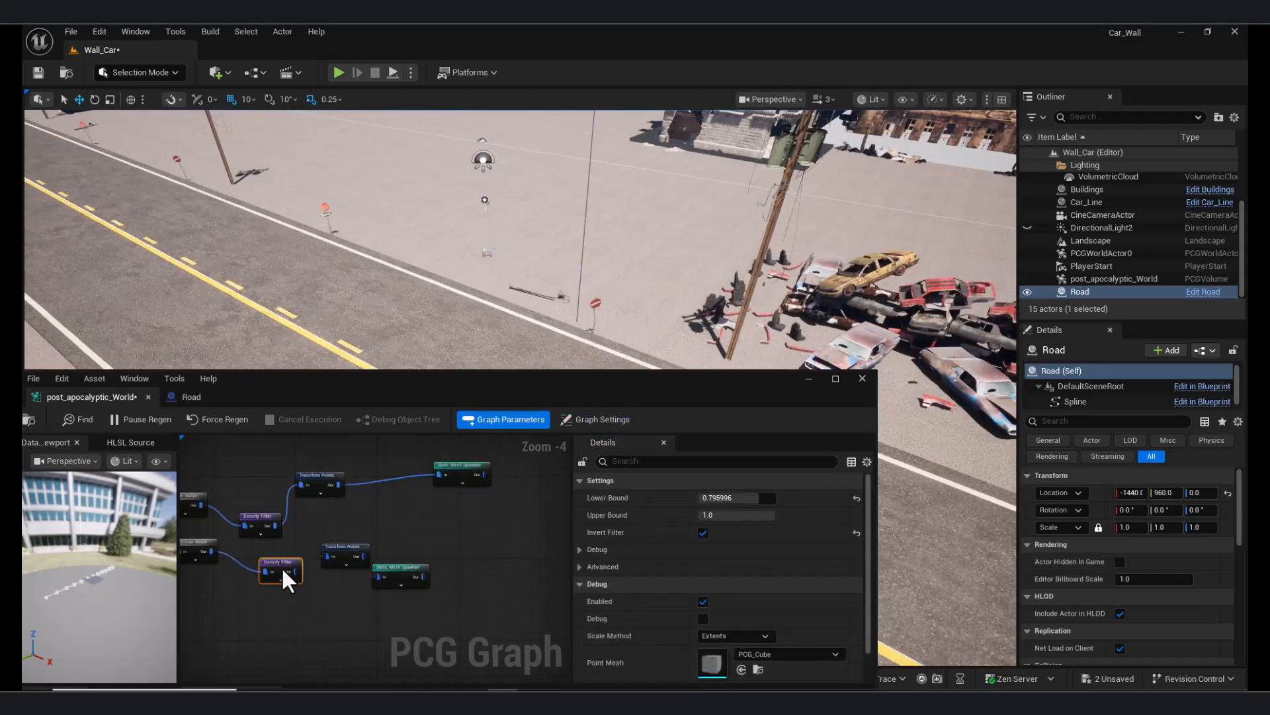
left_click_drag(325, 556, 374, 575)
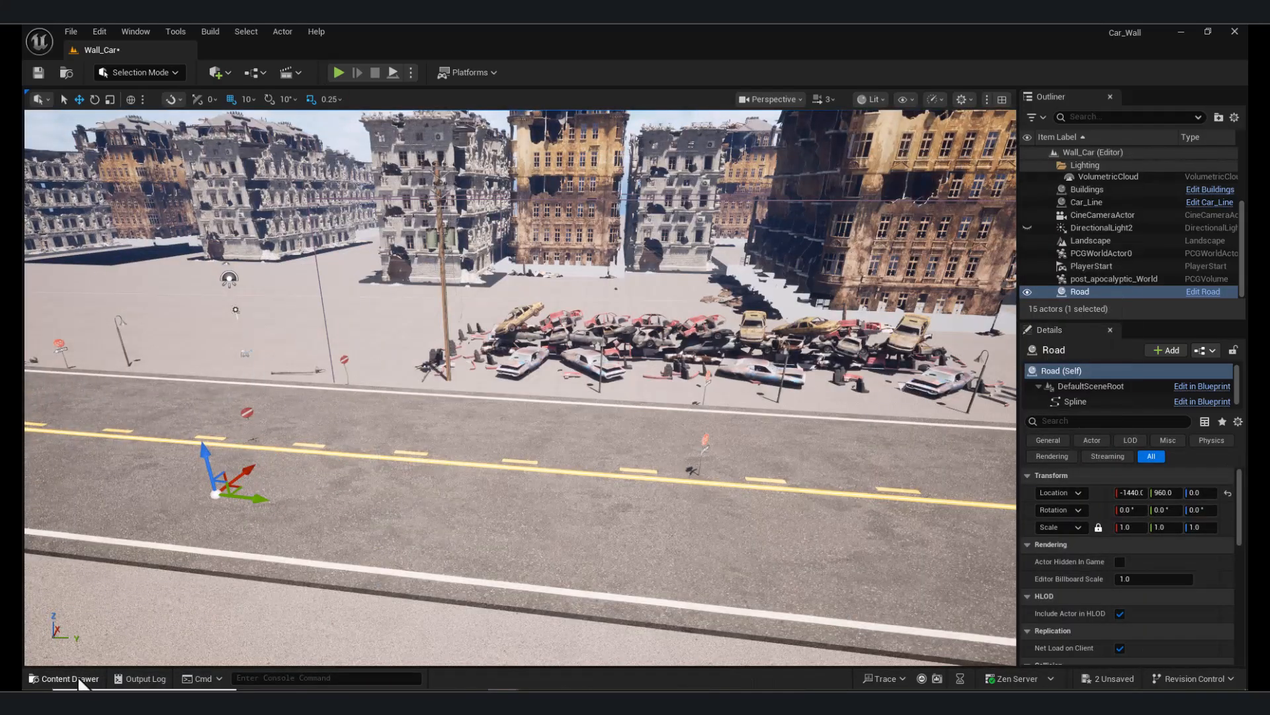
Assign Combined_98EBBBD0 and Combined_67B88524 to the two mesh entries of the vehicle branch's Static Mesh Spawner.
left_click(70, 678)
left_click(667, 529)
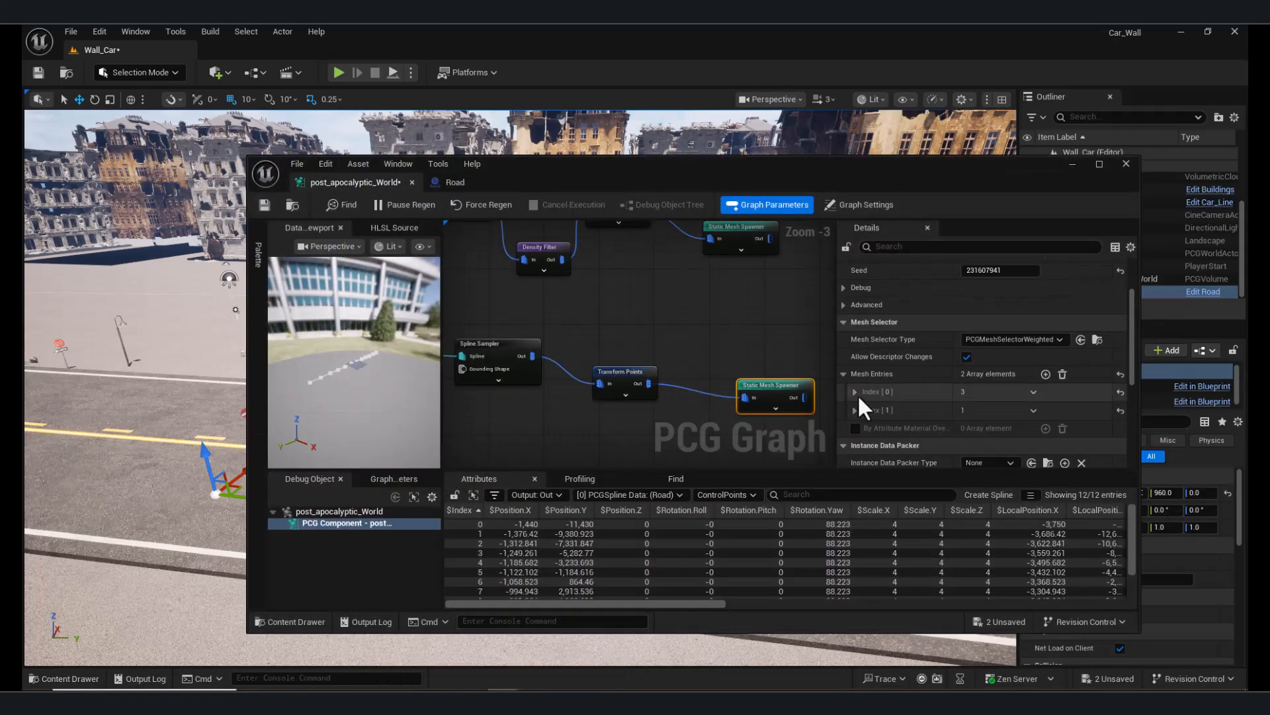
left_click(854, 391)
left_click_drag(894, 171, 487, 503)
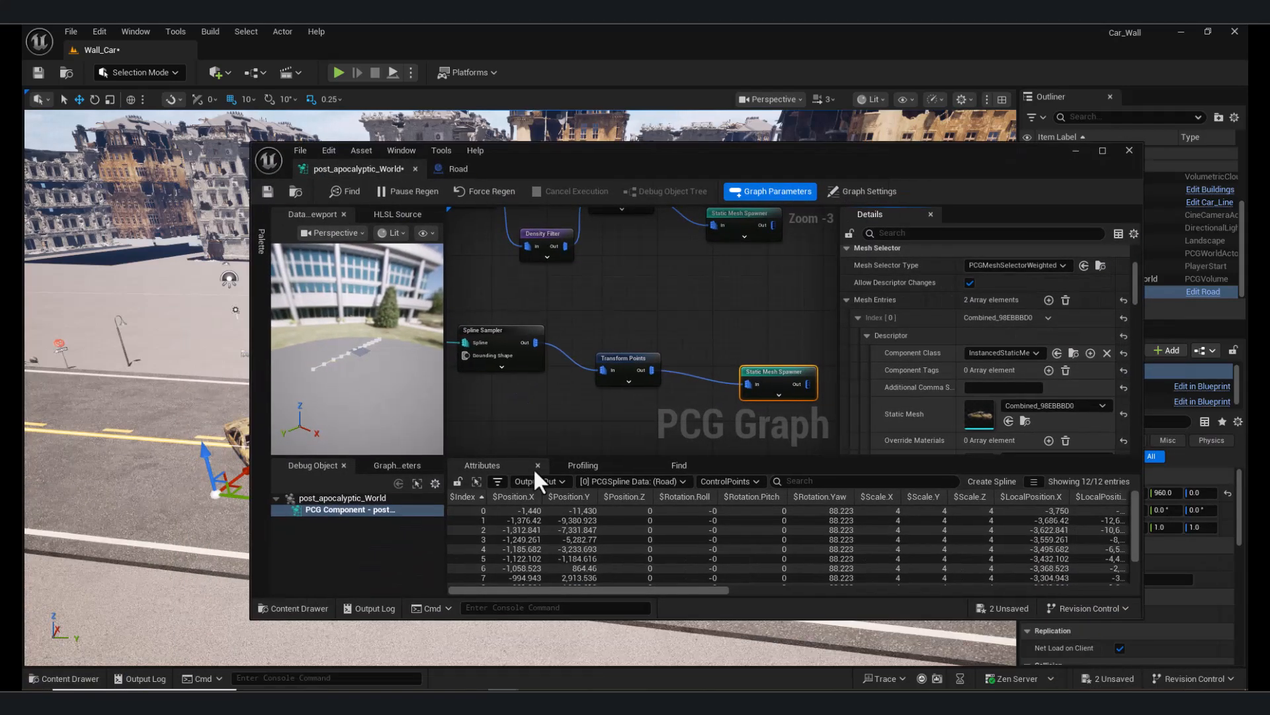
left_click(69, 678)
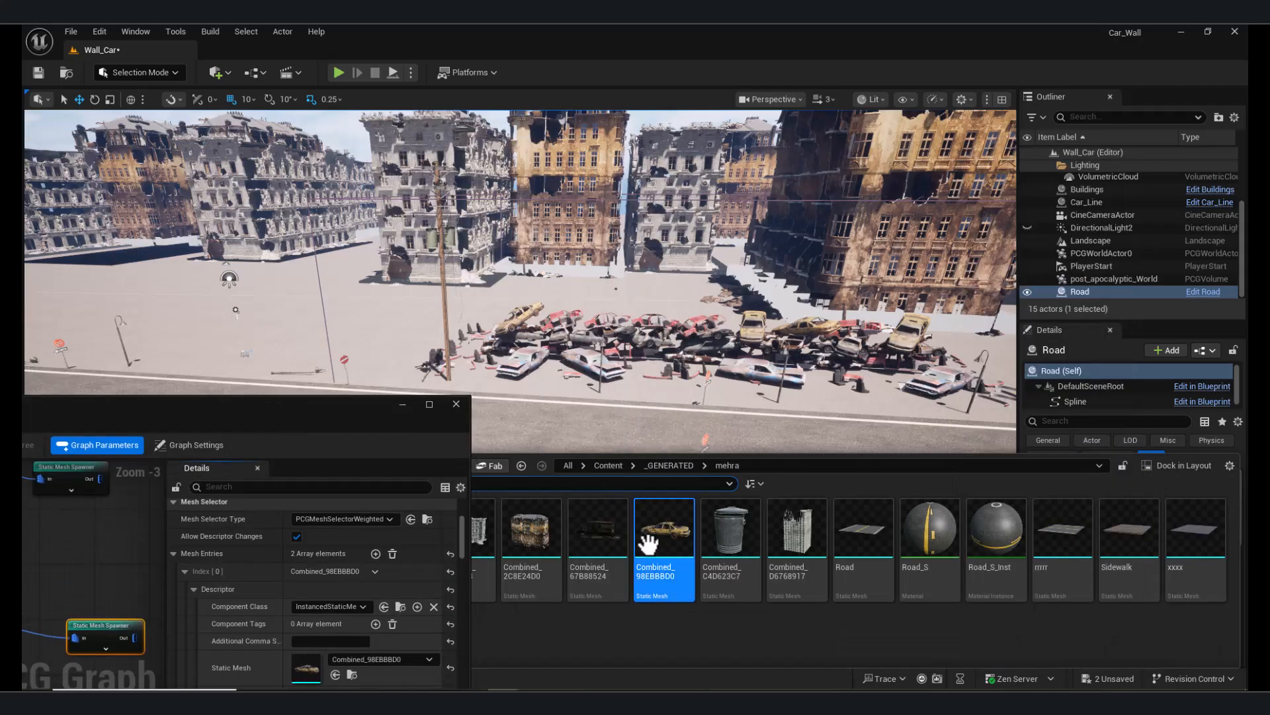
scroll(795, 343, "down", 1)
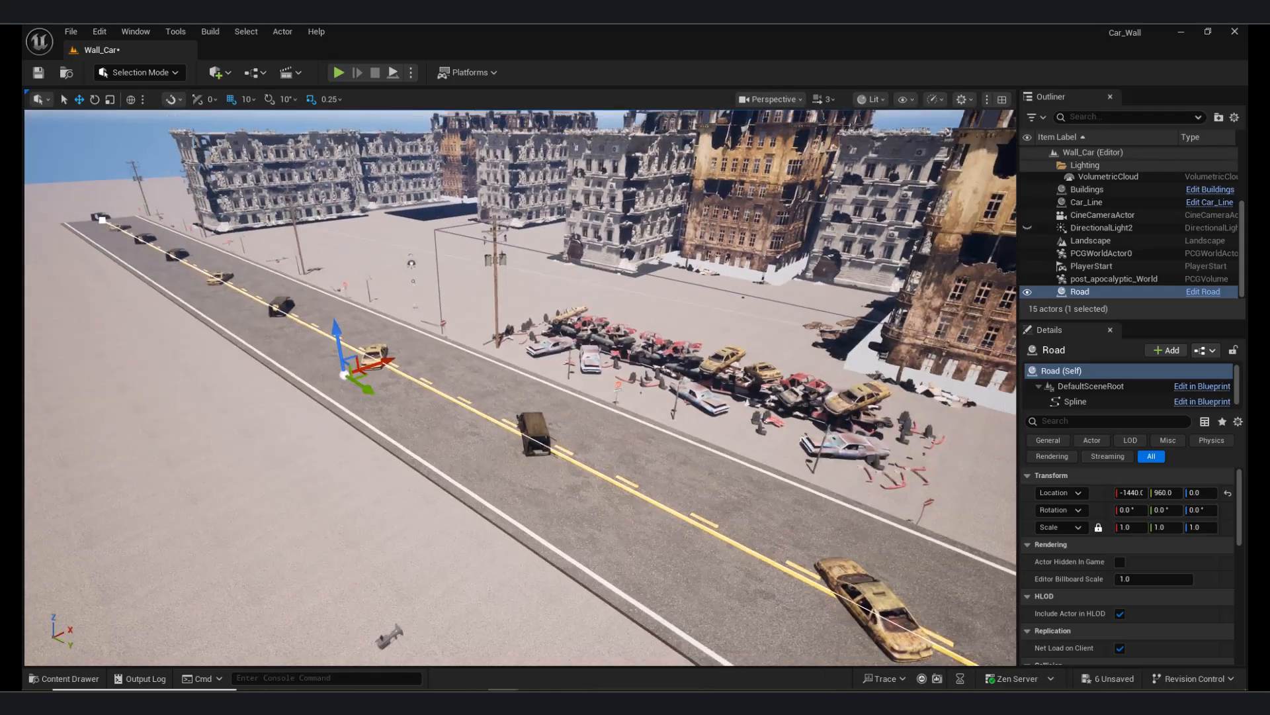
Spread the vehicles across the road by setting their Transform Points Y offset from -350 to 350.
key("ctrl+space")
key("ctrl+space")
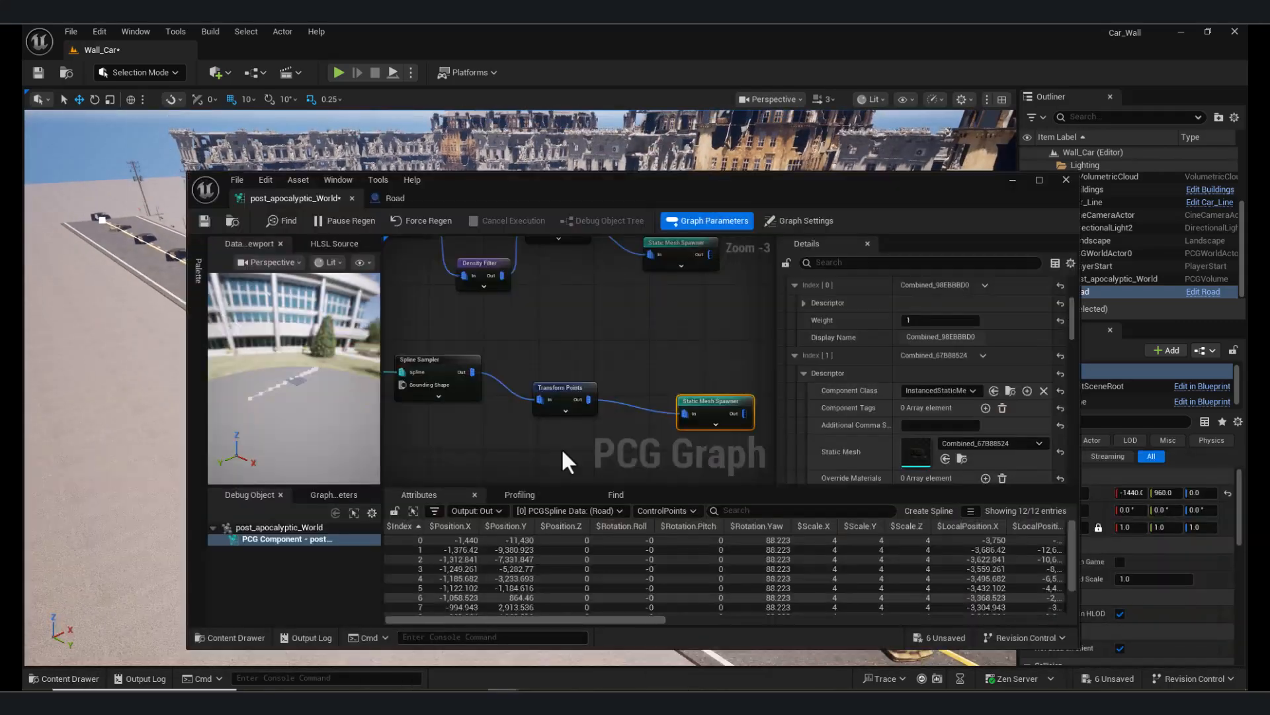
right_click_drag(561, 447, 665, 484)
left_click(662, 427)
scroll(861, 403, "up", 4)
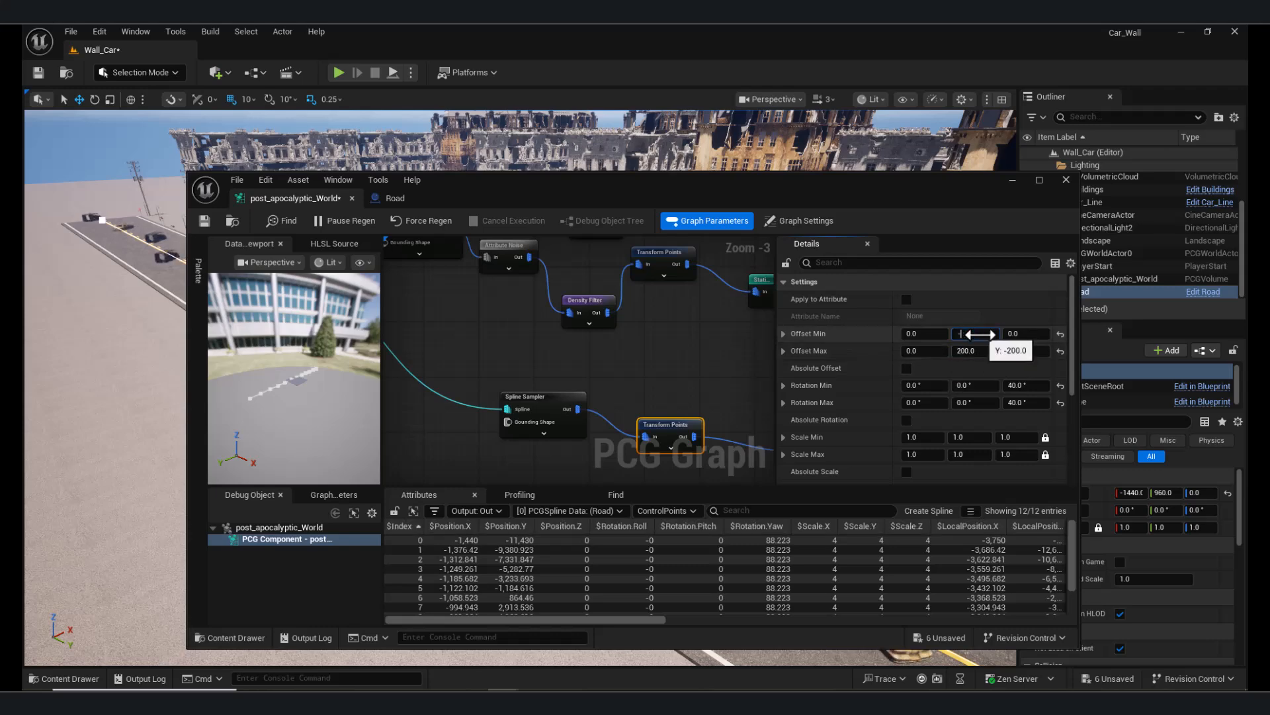
left_click_drag(954, 205, 562, 311)
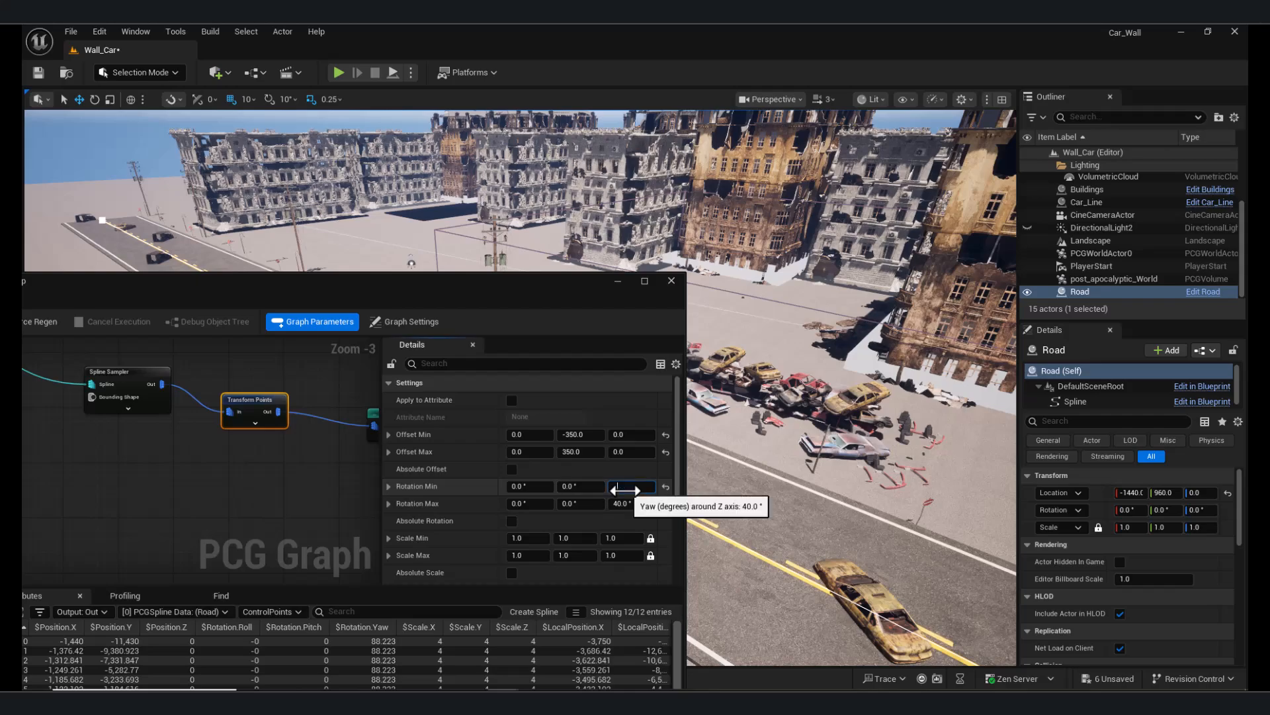
Give the vehicles a yaw range of -90 to 130 degrees and a minimum Z offset of 10.
left_click(618, 280)
right_click_drag(618, 280, 837, 272)
key("w")
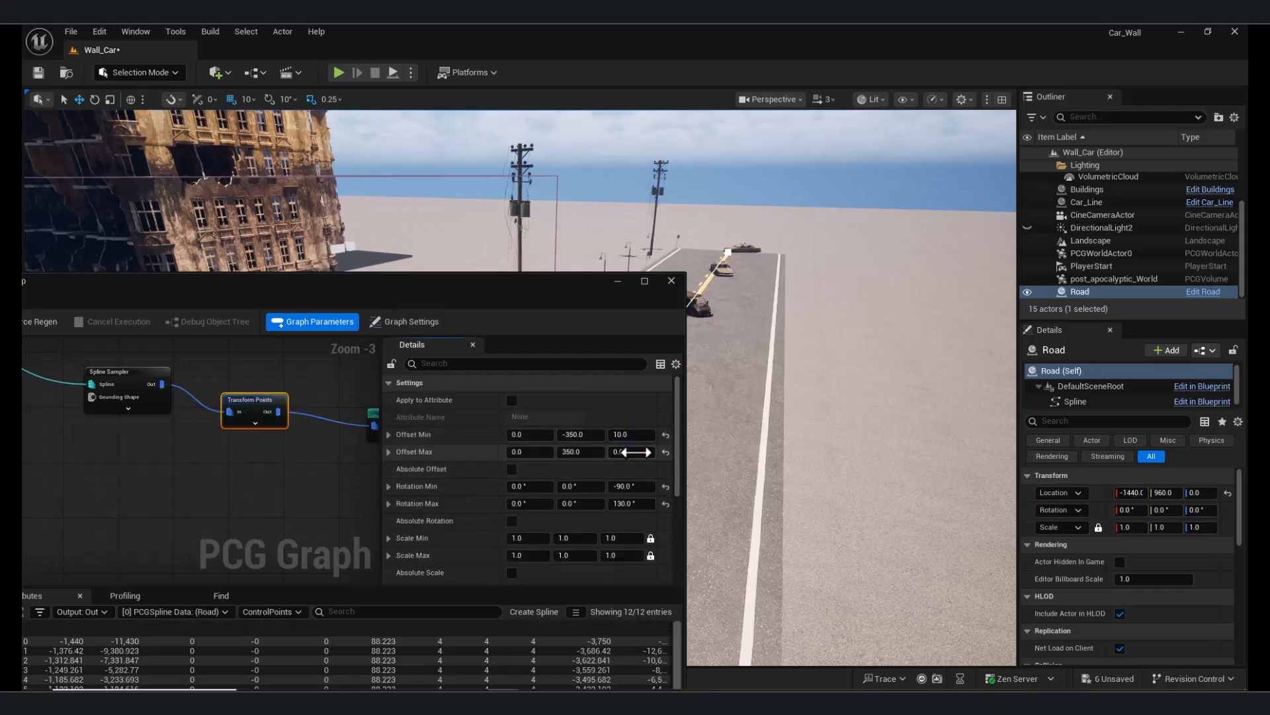
left_click(614, 282)
right_click_drag(614, 282, 411, 317)
key("w")
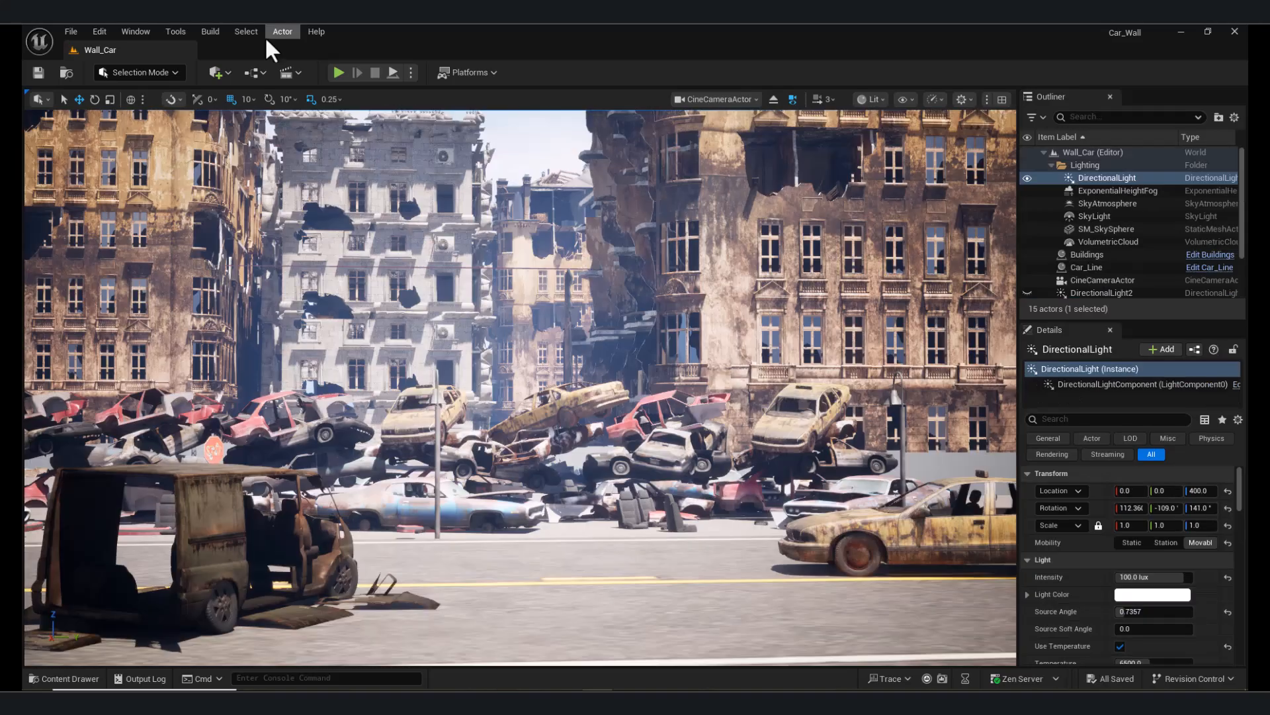
Search the plugins for hdri and check whether the HDRIBackdrop plugin is enabled.
left_click(279, 33)
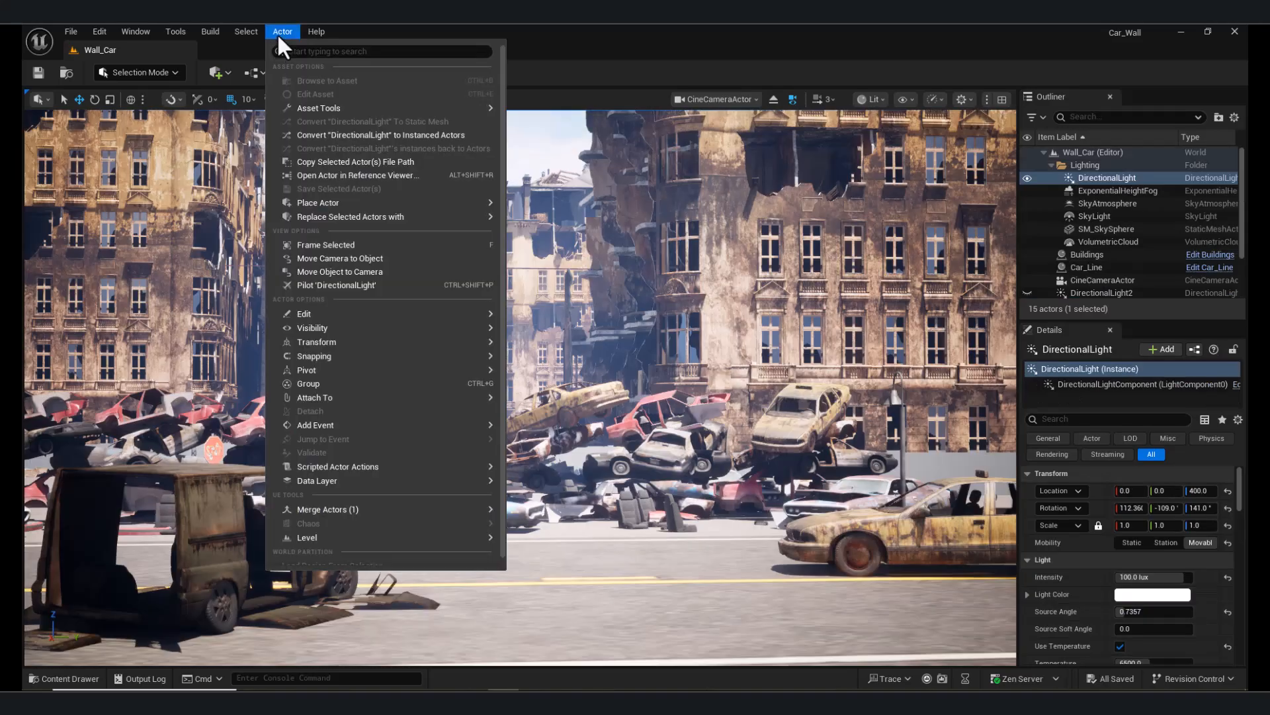
left_click(278, 34)
left_click(95, 31)
left_click(95, 30)
left_click(95, 30)
left_click(132, 245)
type("h")
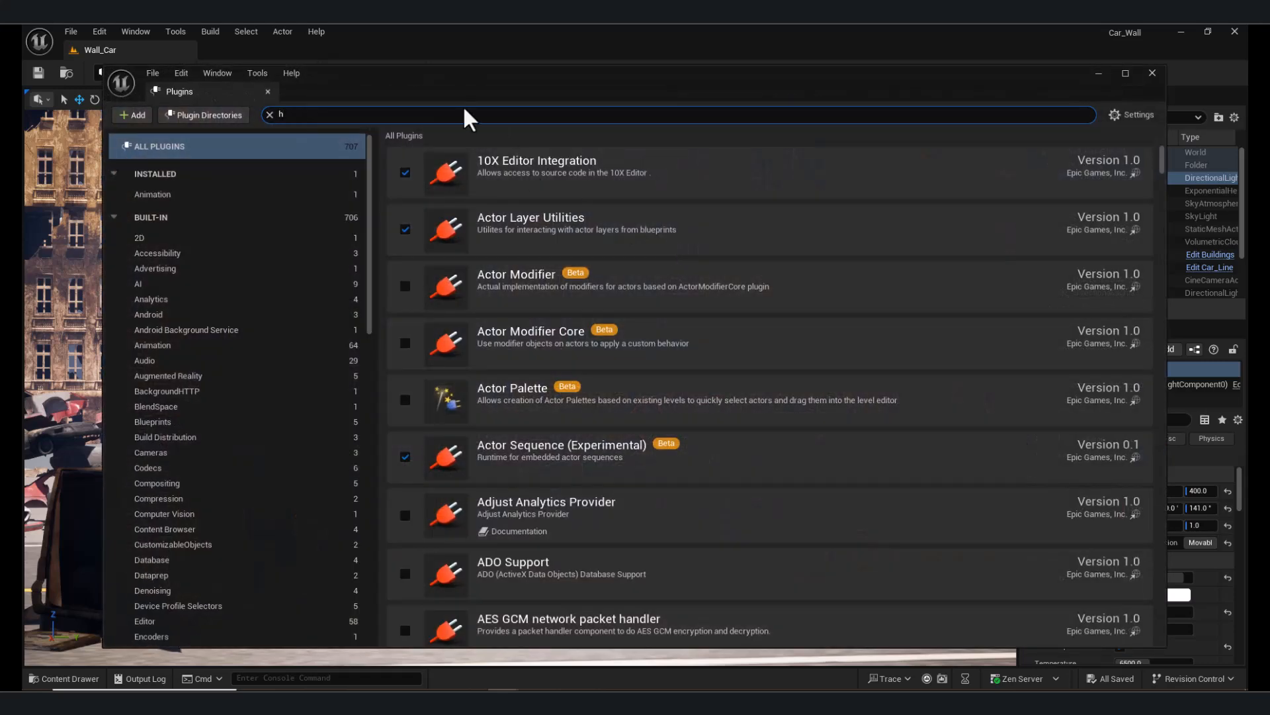
type("fdri")
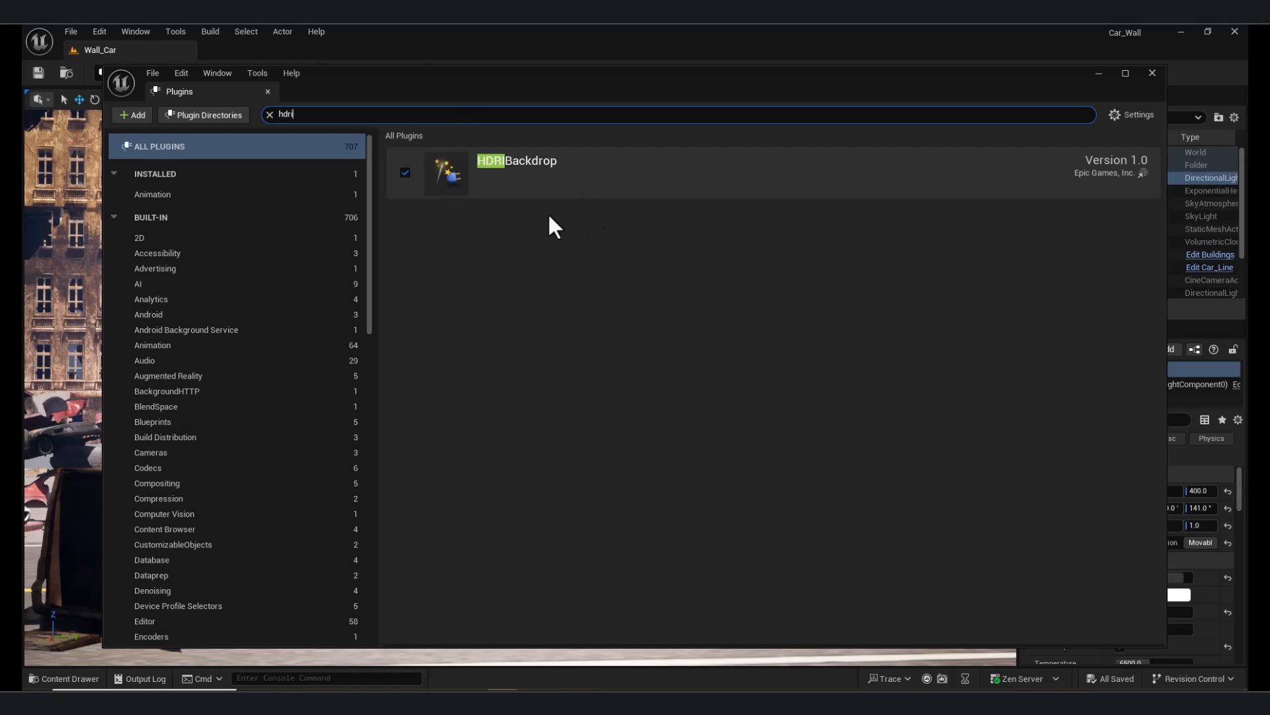
left_click(1152, 72)
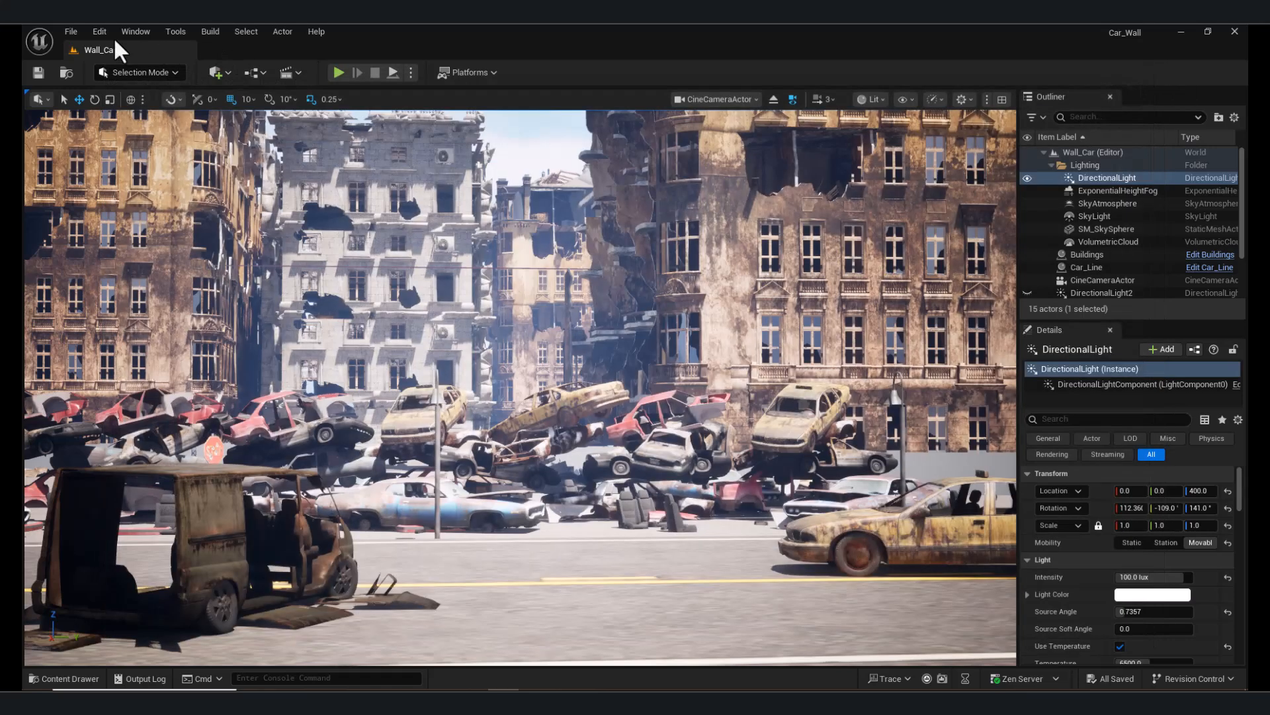
Add an HDRI Backdrop to the level and set its Size to 1000.
left_click(217, 73)
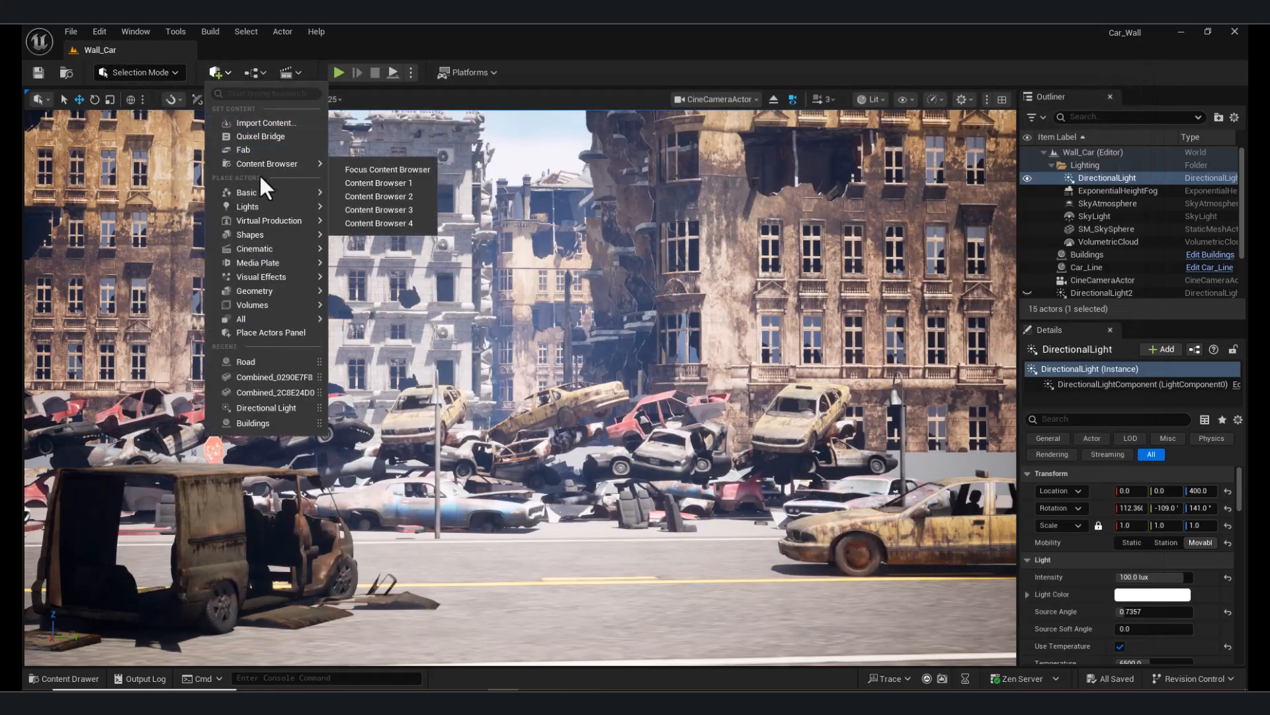
left_click(245, 127)
left_click(217, 73)
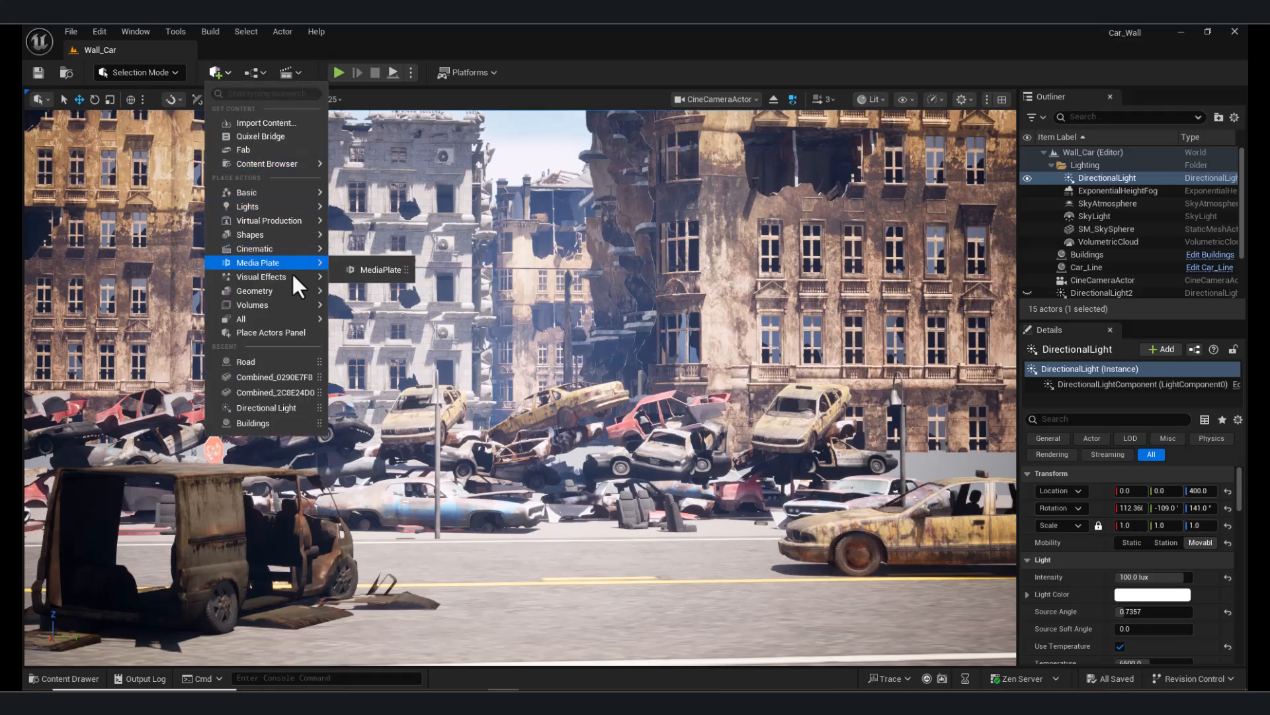
mouse_move(283, 262)
mouse_move(296, 206)
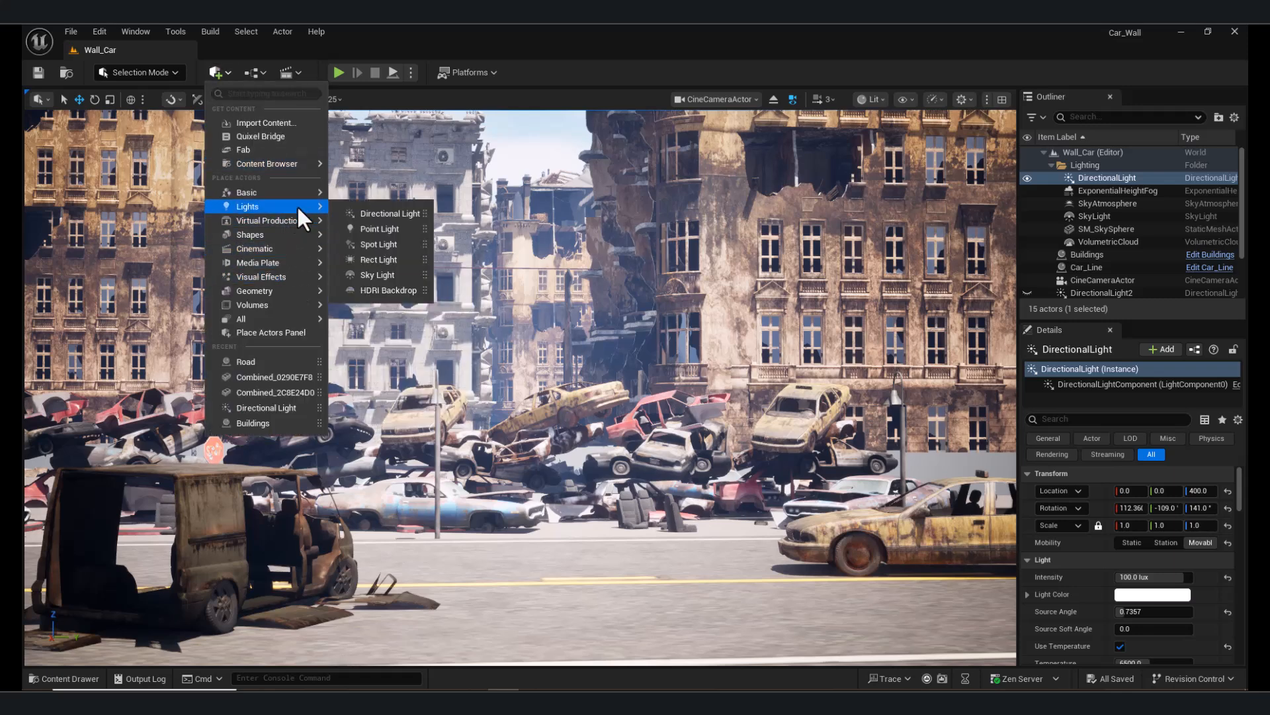
left_click(388, 290)
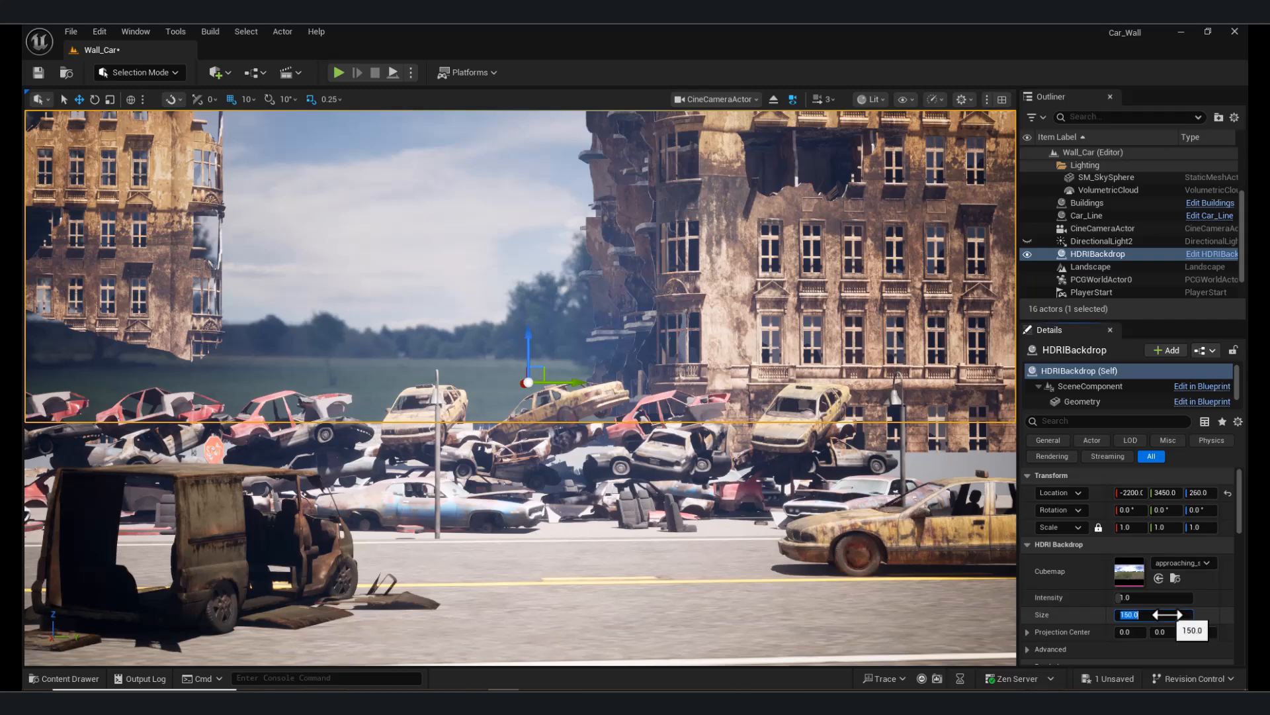
key("Return")
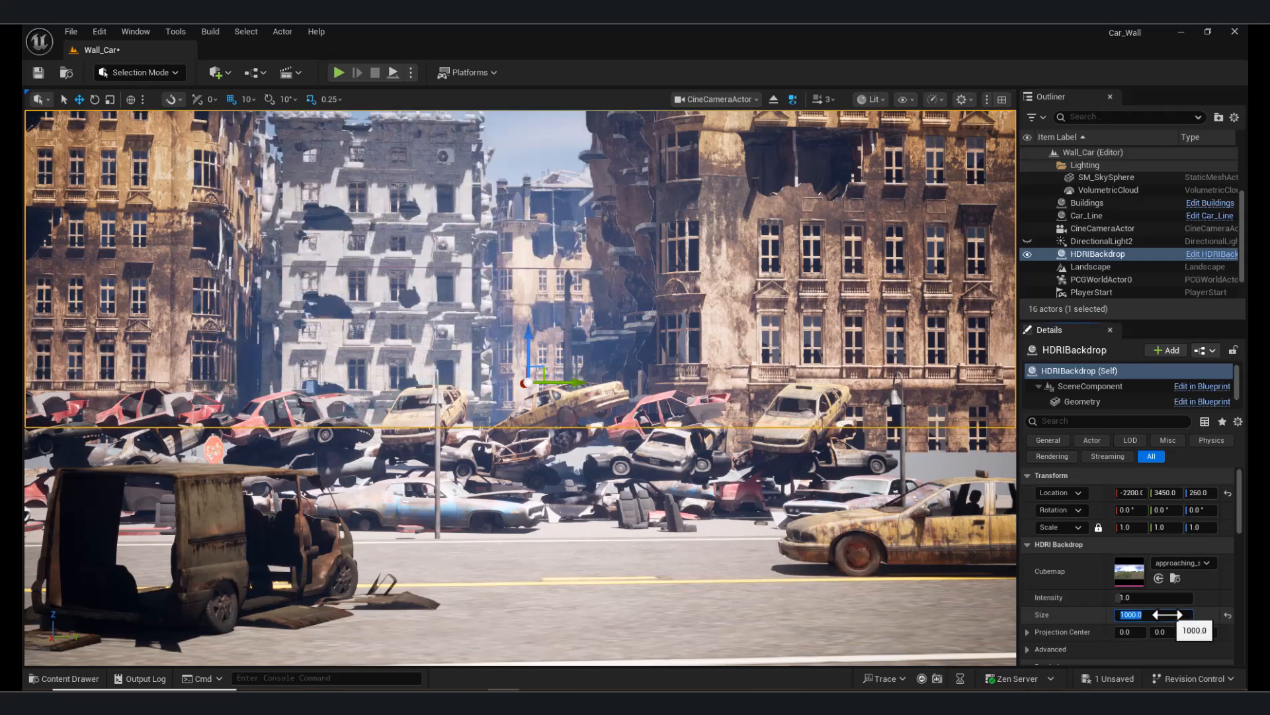
right_click_drag(520, 387, 615, 472)
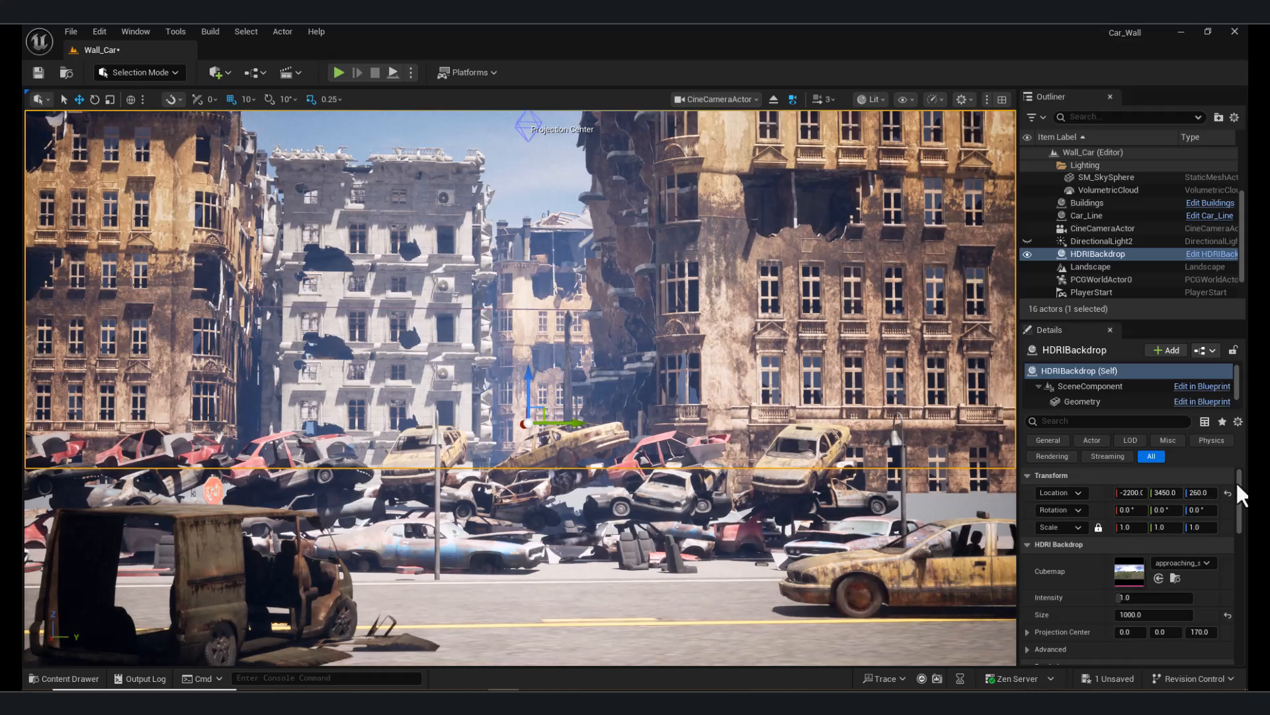
Set the HDRI Backdrop's cubemap to daylight and locate that texture among the project assets.
left_click(1191, 562)
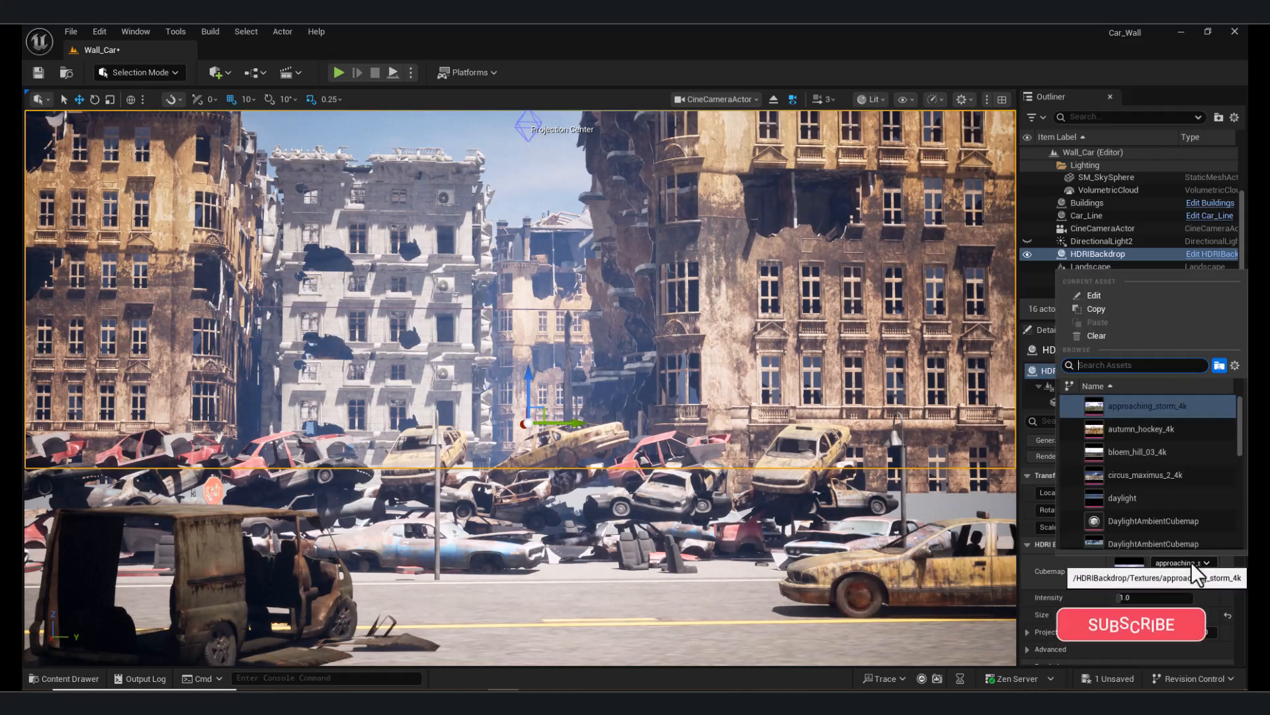
left_click(1138, 496)
right_click_drag(780, 418, 774, 418)
mouse_move(635, 405)
right_mouse_down()
mouse_move(780, 397)
mouse_move(834, 437)
mouse_move(636, 405)
right_mouse_up()
left_click(1205, 562)
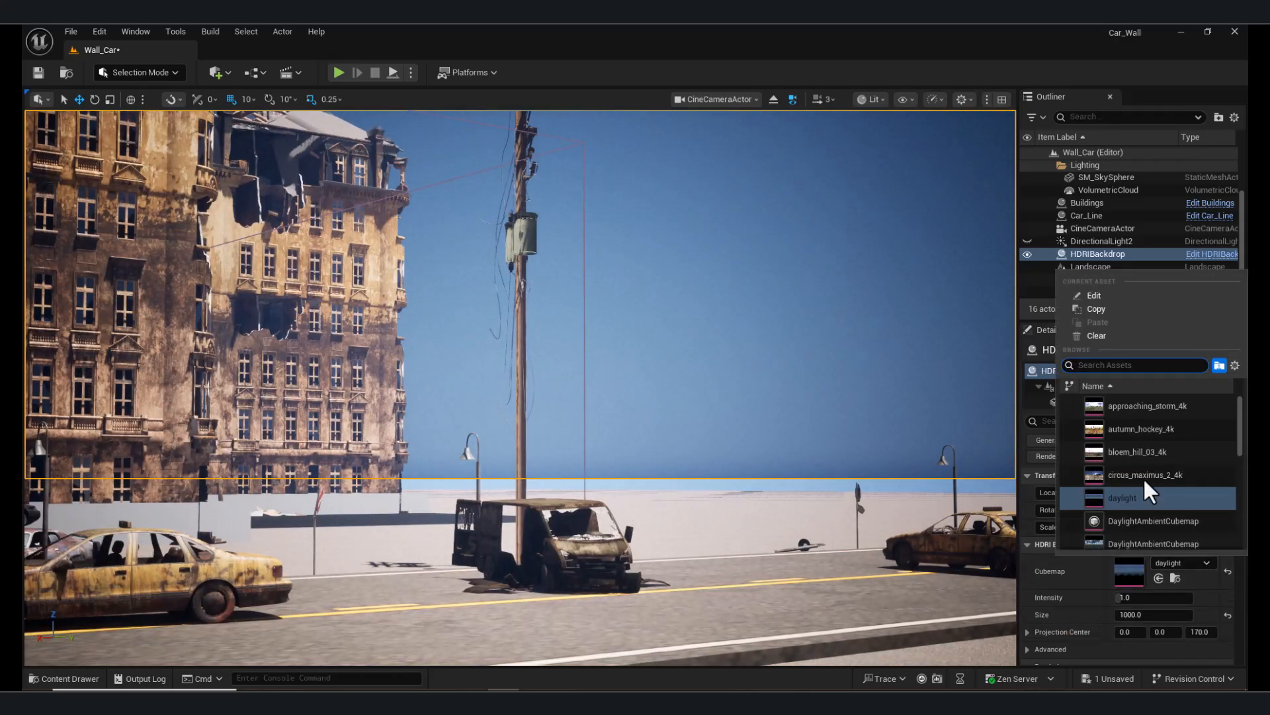
left_click(1176, 578)
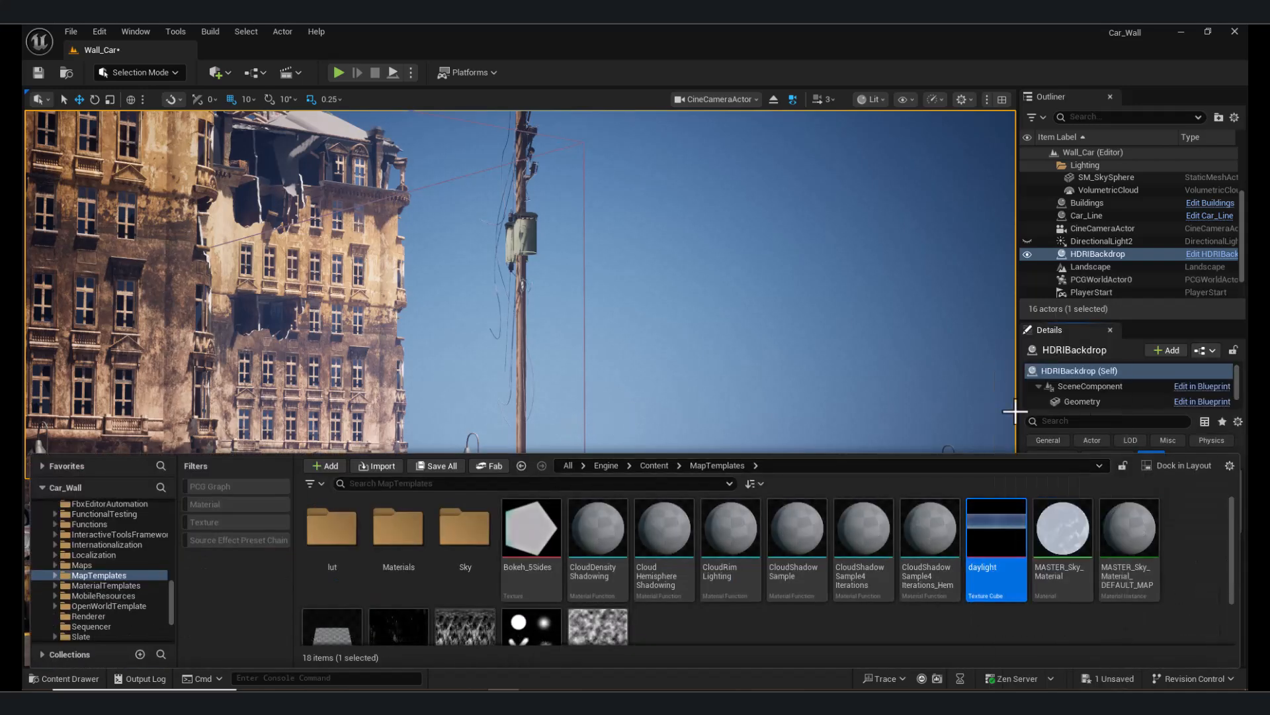
left_click(98, 681)
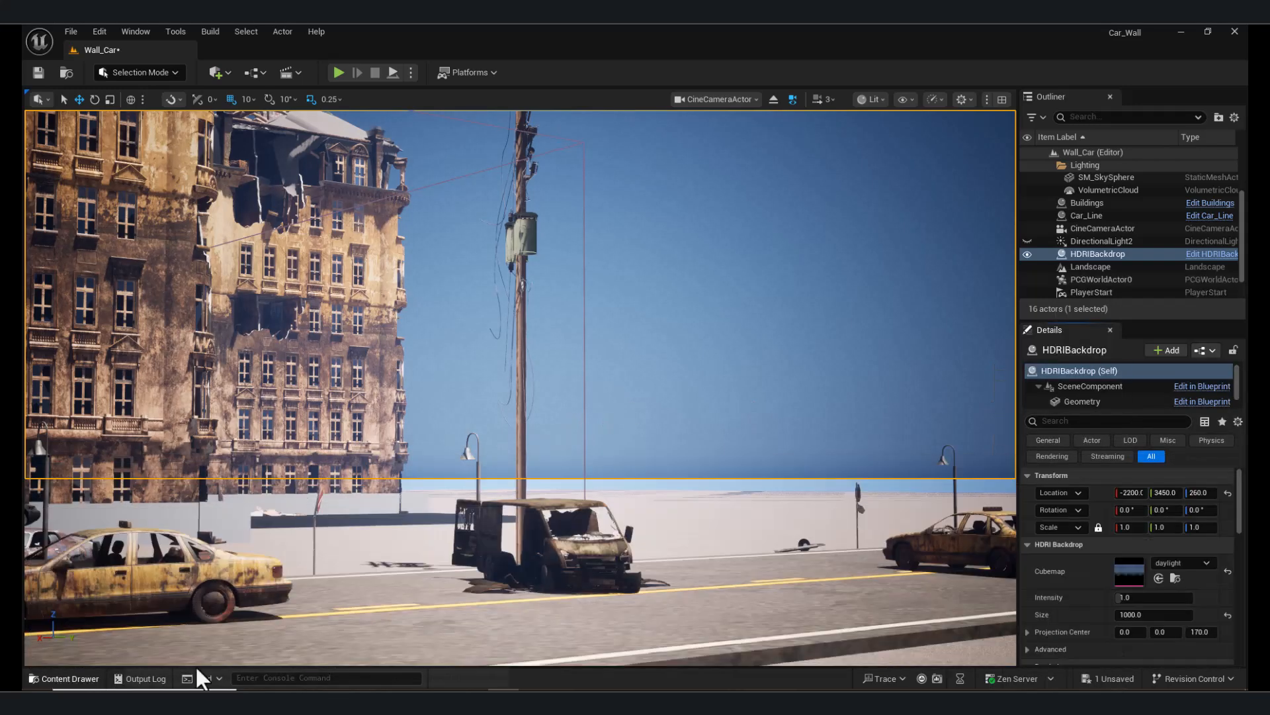
Try circus_maximus_2_4k as the HDRI Backdrop's cubemap, but settle on bloem_hill_03_4k from the plugin's Textures folder.
left_click(1178, 561)
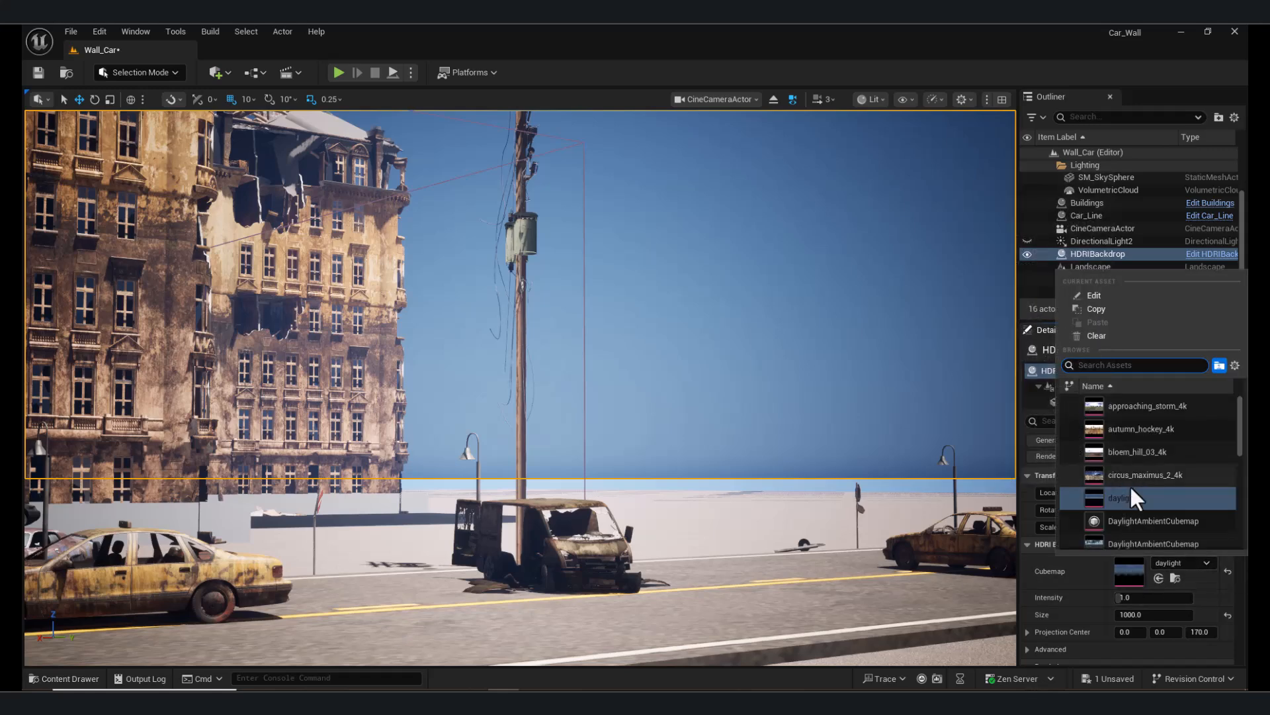
left_click(1131, 475)
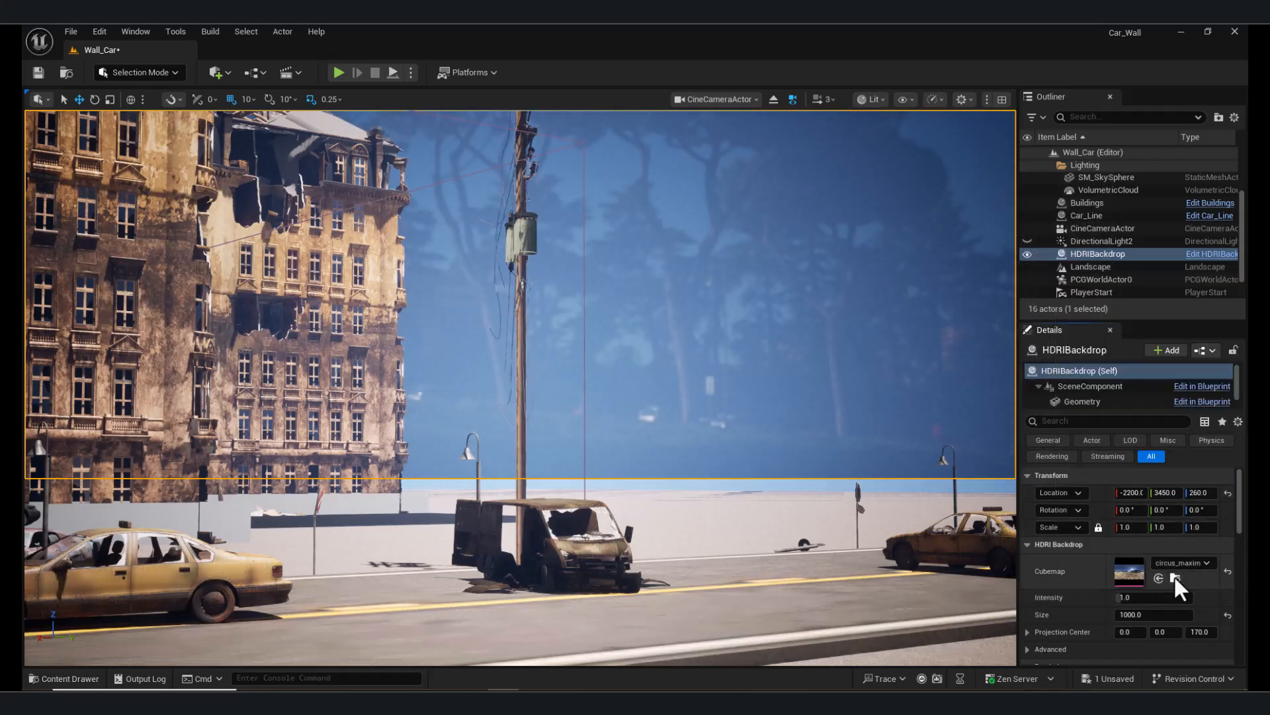
left_click(1175, 577)
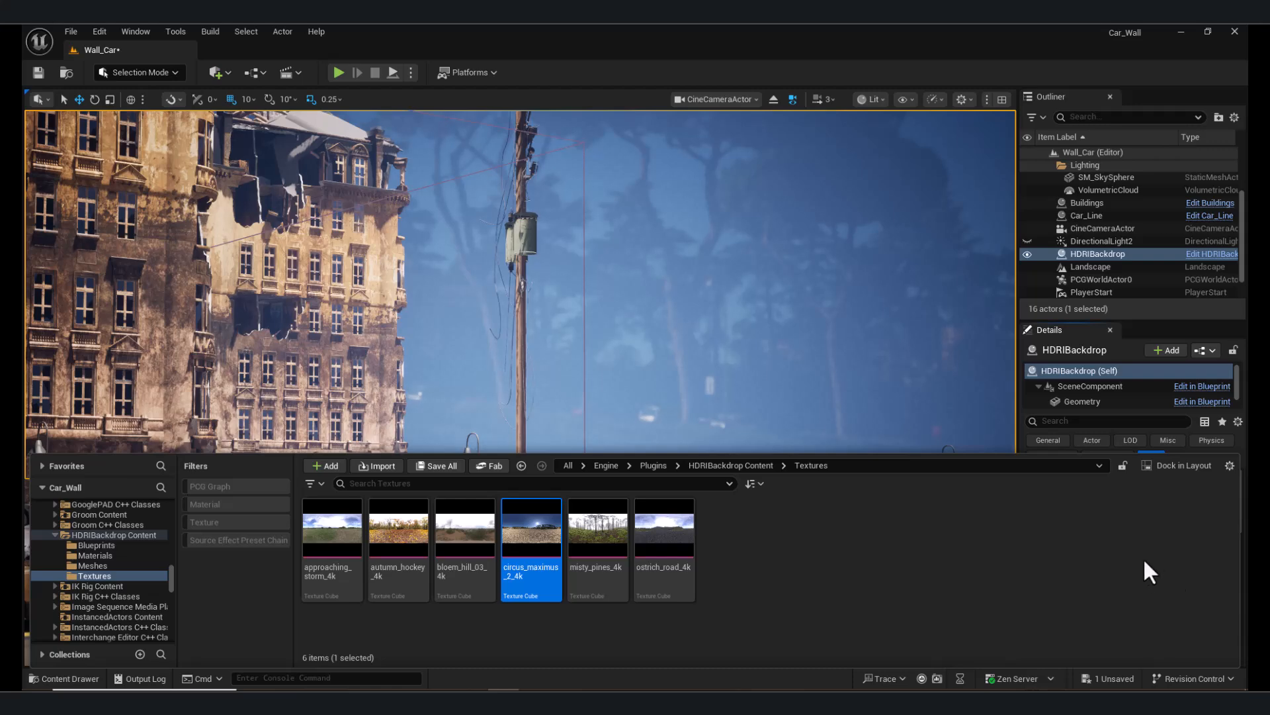
left_click(463, 529)
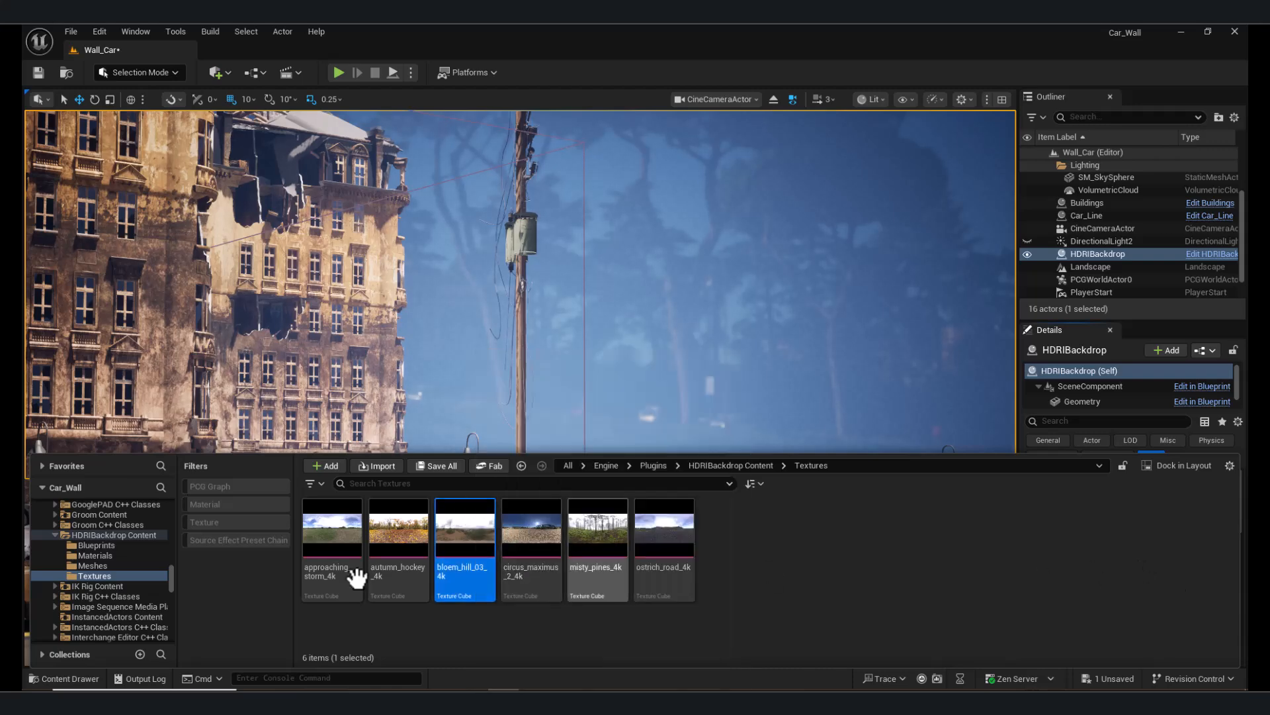
left_click(51, 680)
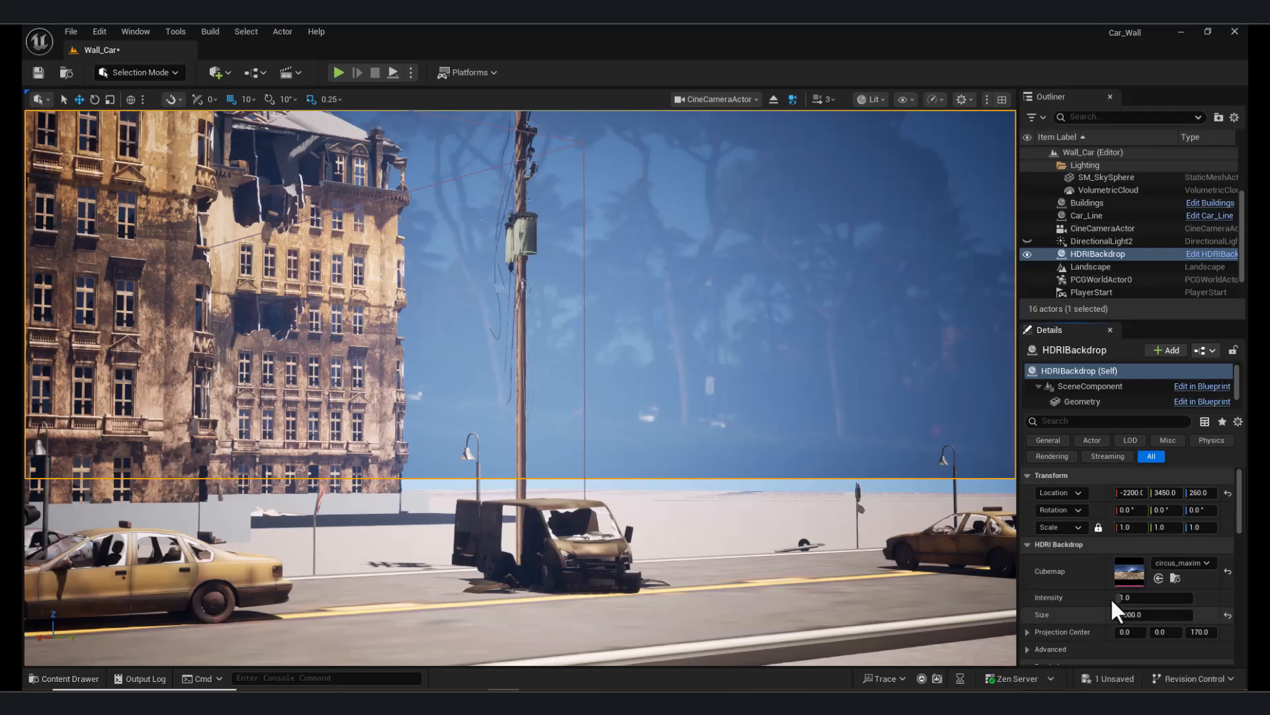
left_click(1159, 579)
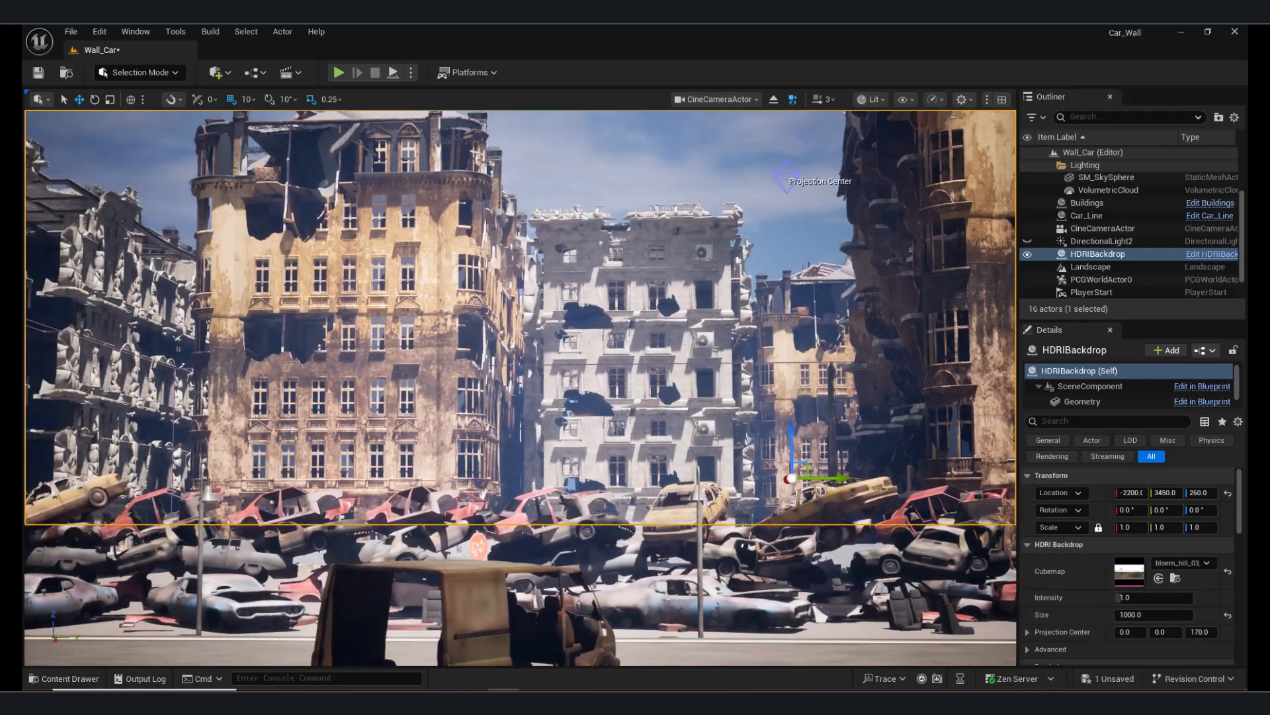
Lower the HDRI Backdrop to a Z location of -10 and set its Intensity to 100.
right_click_drag(635, 388, 404, 388)
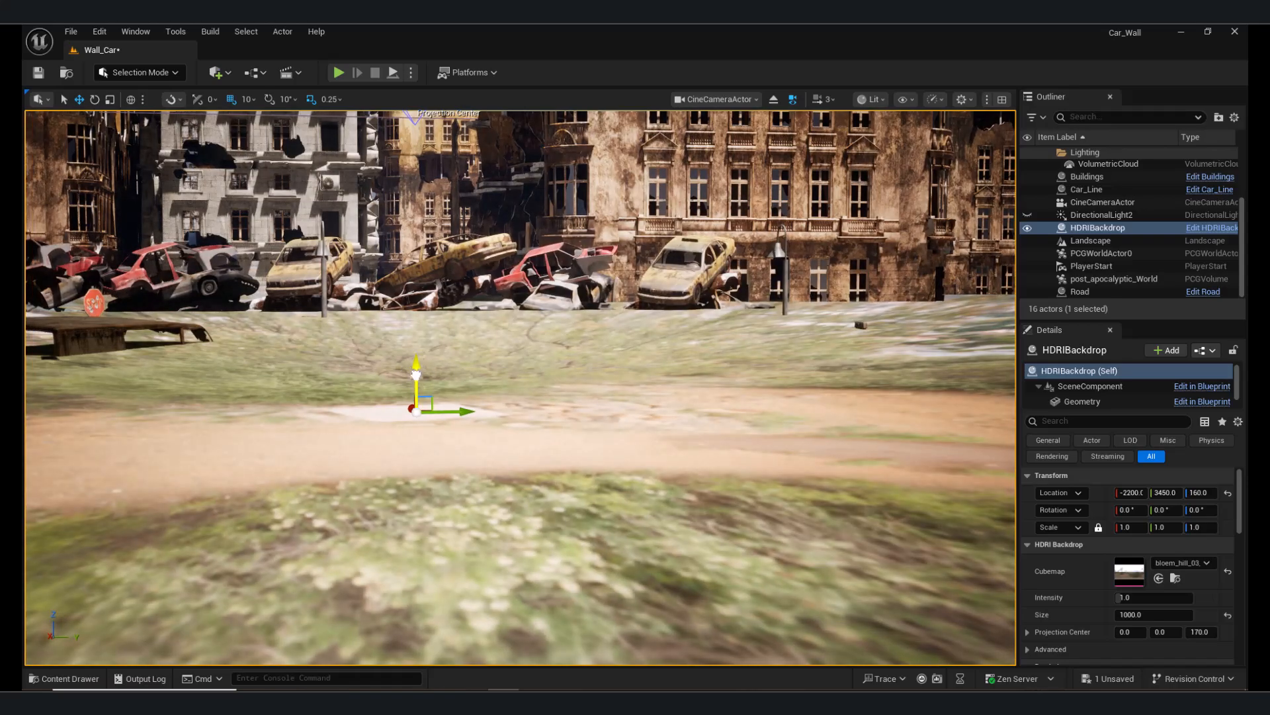
left_click_drag(415, 375, 374, 663)
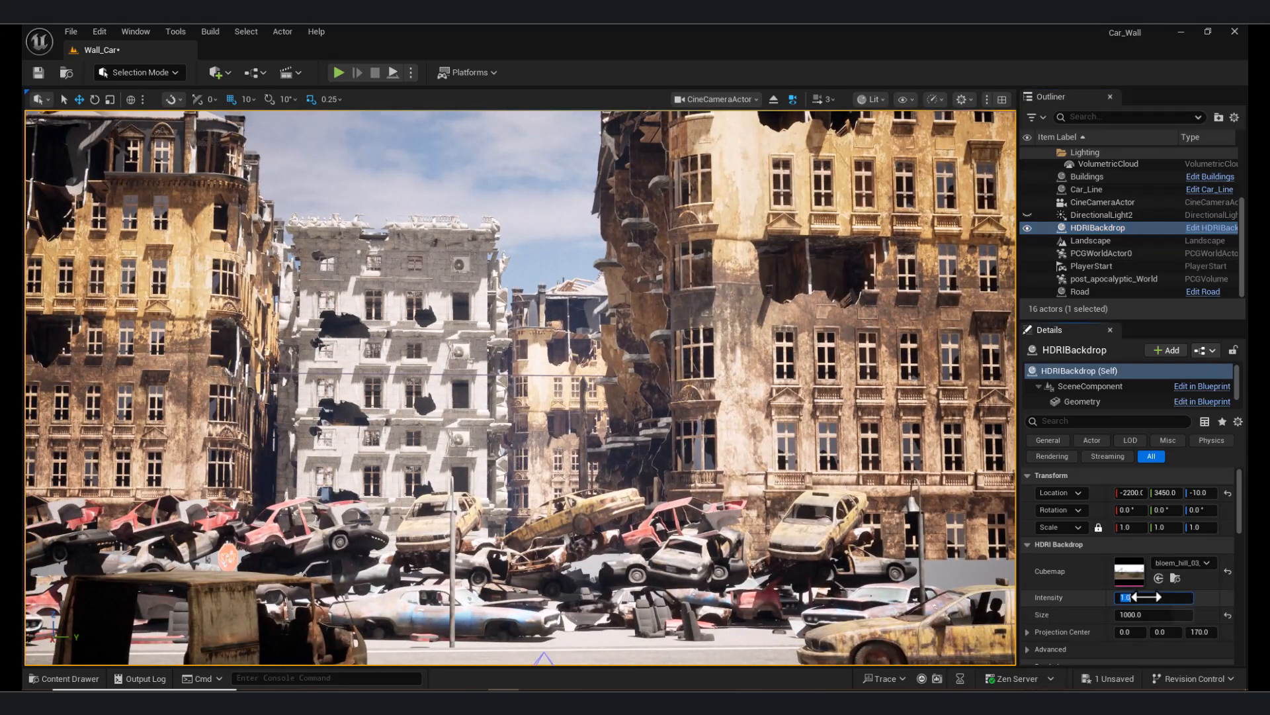
mouse_move(1146, 597)
left_mouse_down()
mouse_move(1165, 596)
mouse_move(1147, 597)
left_mouse_up()
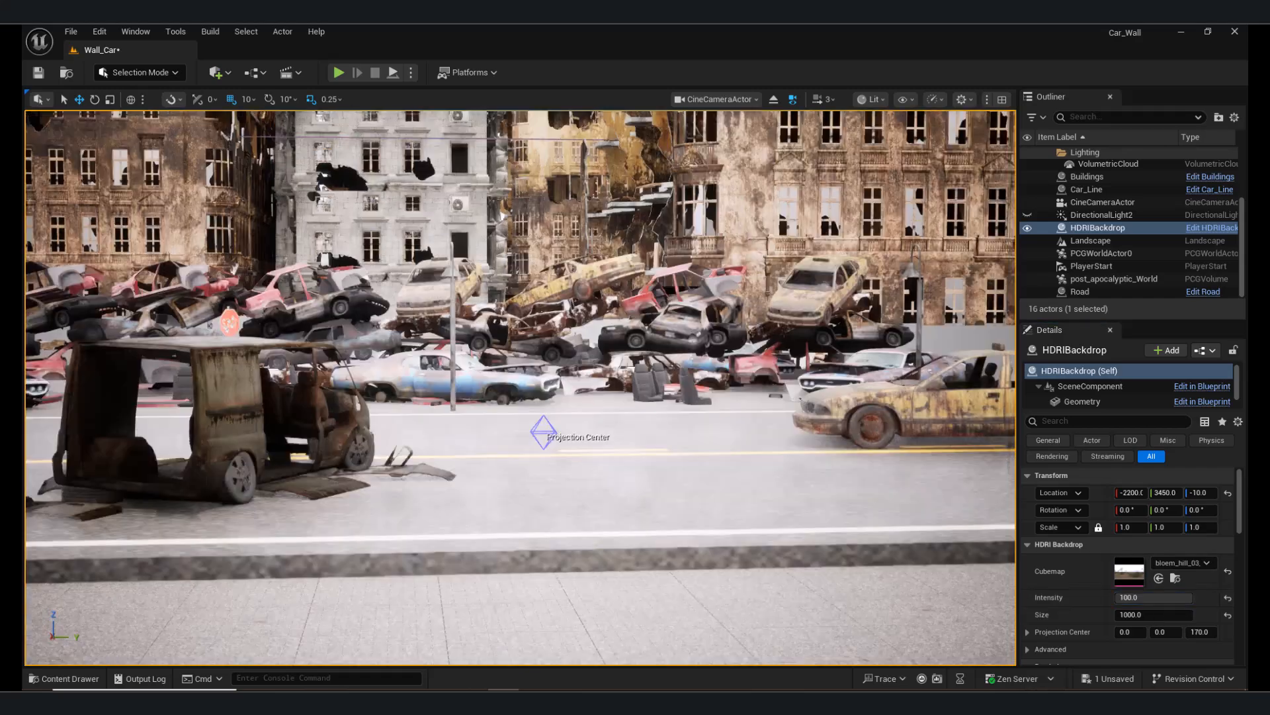
right_click_drag(520, 387, 526, 360)
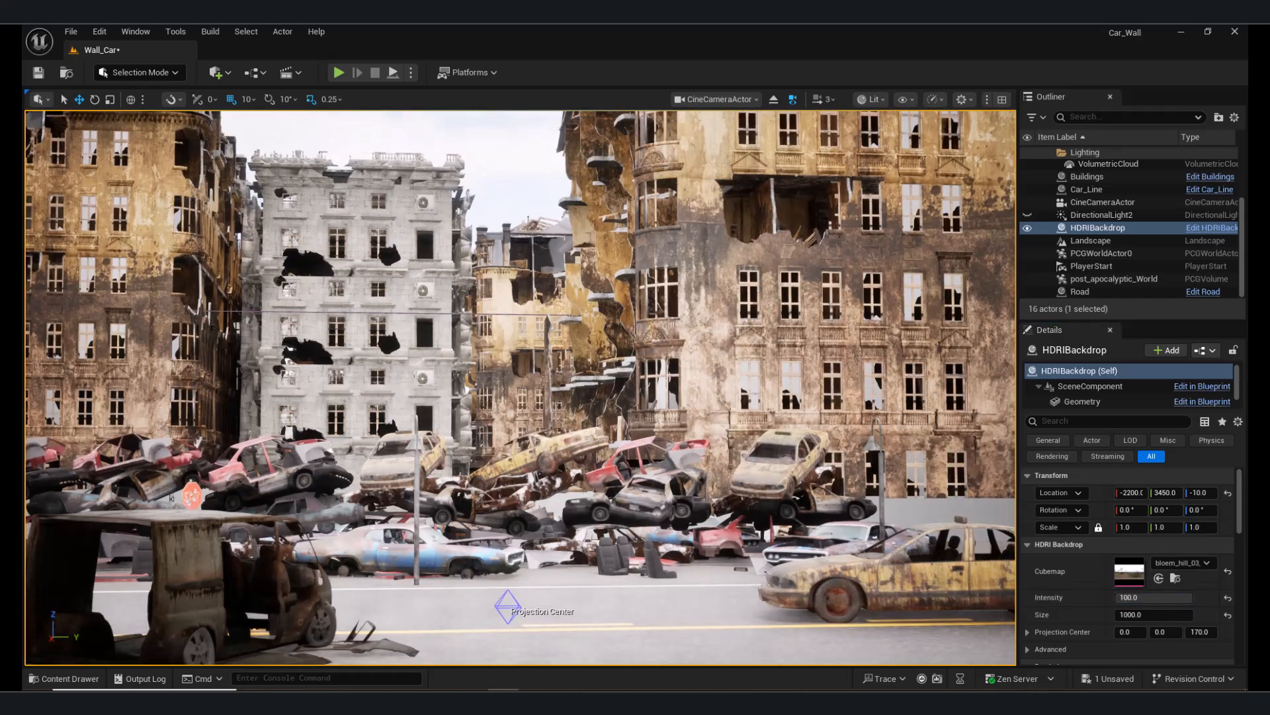
Set the Intensity of the HDRI Backdrop's Skylight component to 60.
scroll(1242, 529, "down", 2)
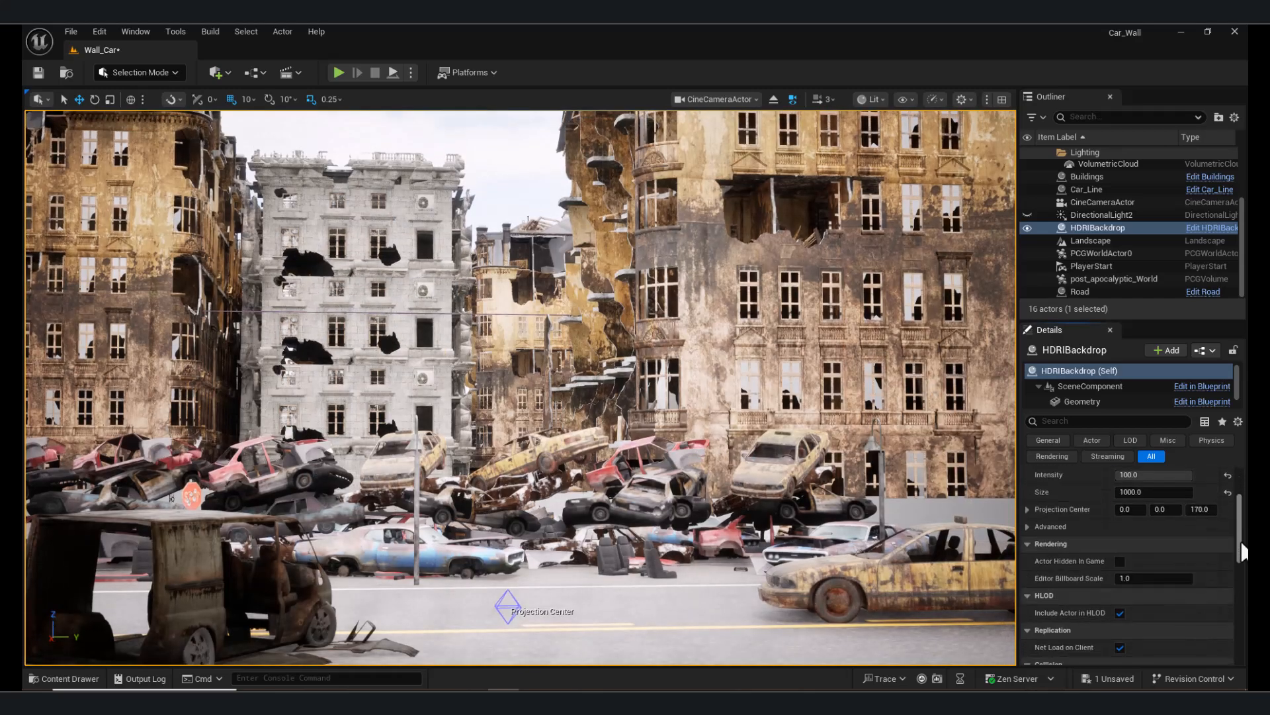
scroll(1217, 500, "up", 1)
scroll(1124, 385, "down", 1)
left_click(1111, 399)
left_click(1162, 616)
type("60")
key("Return")
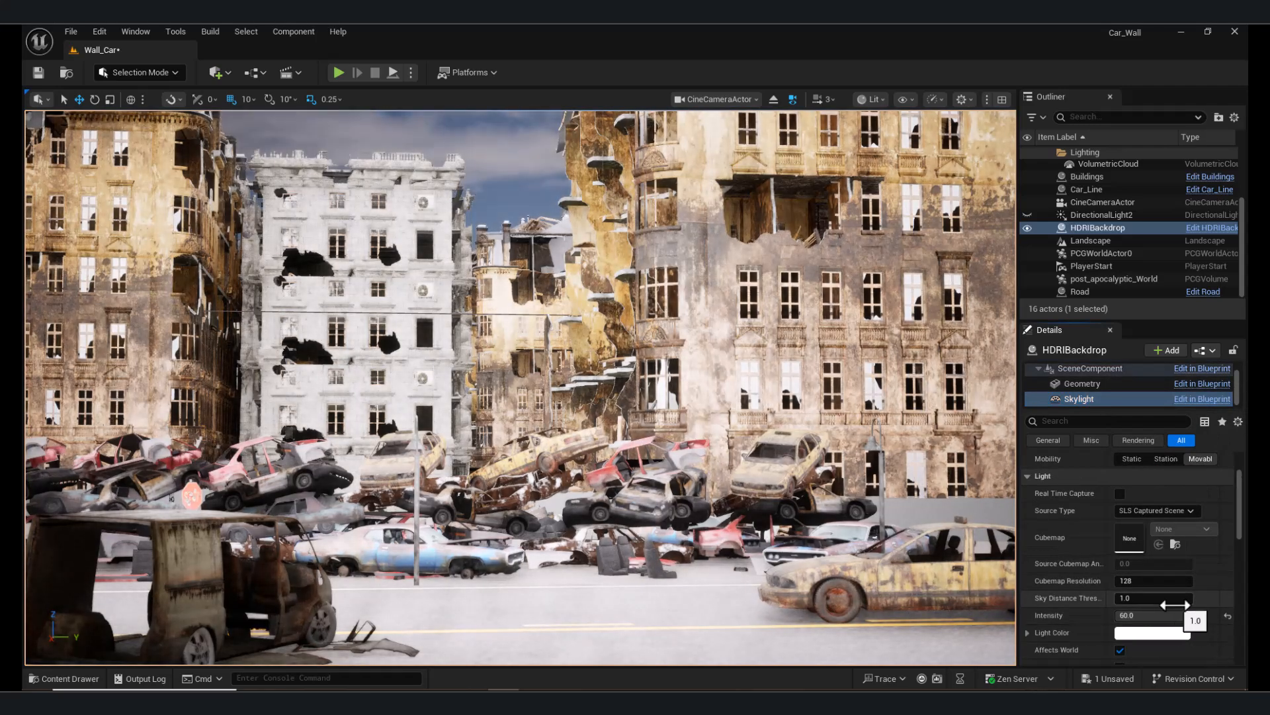
Change the Skylight's source type to SLS Specified Cubemap and locate the backdrop's cubemap among the project assets.
left_click(1191, 510)
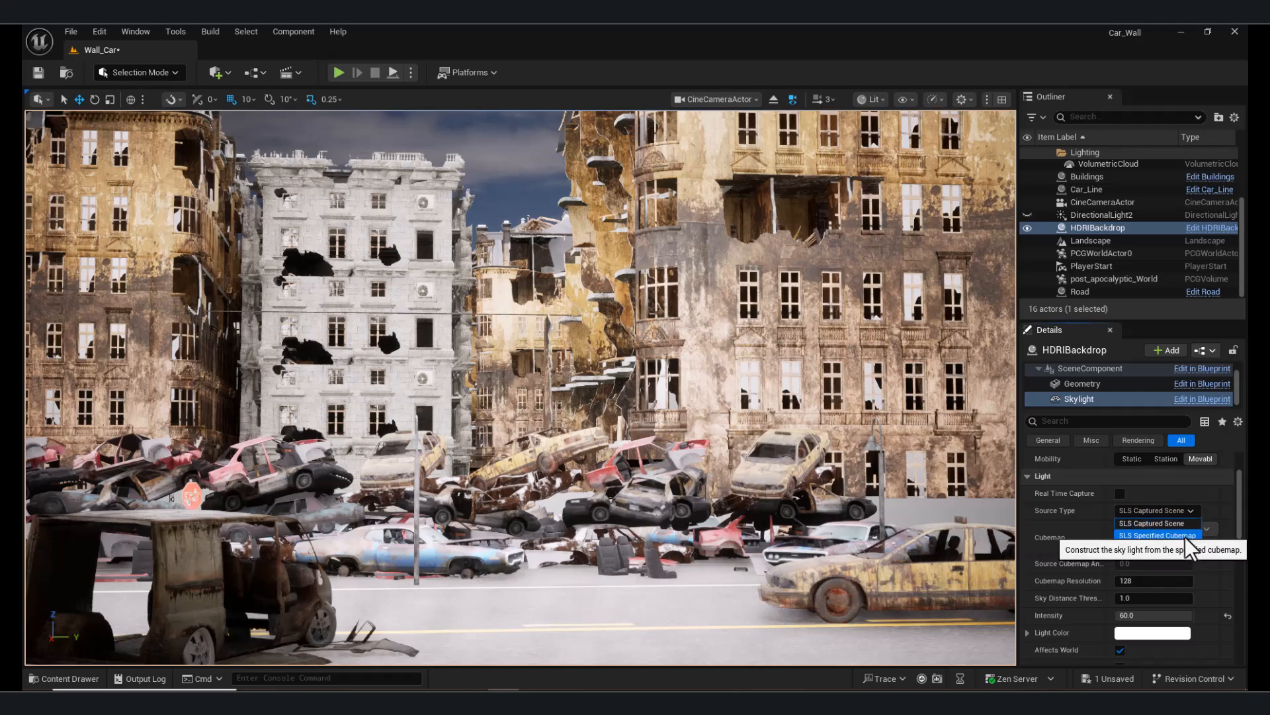
left_click(1181, 534)
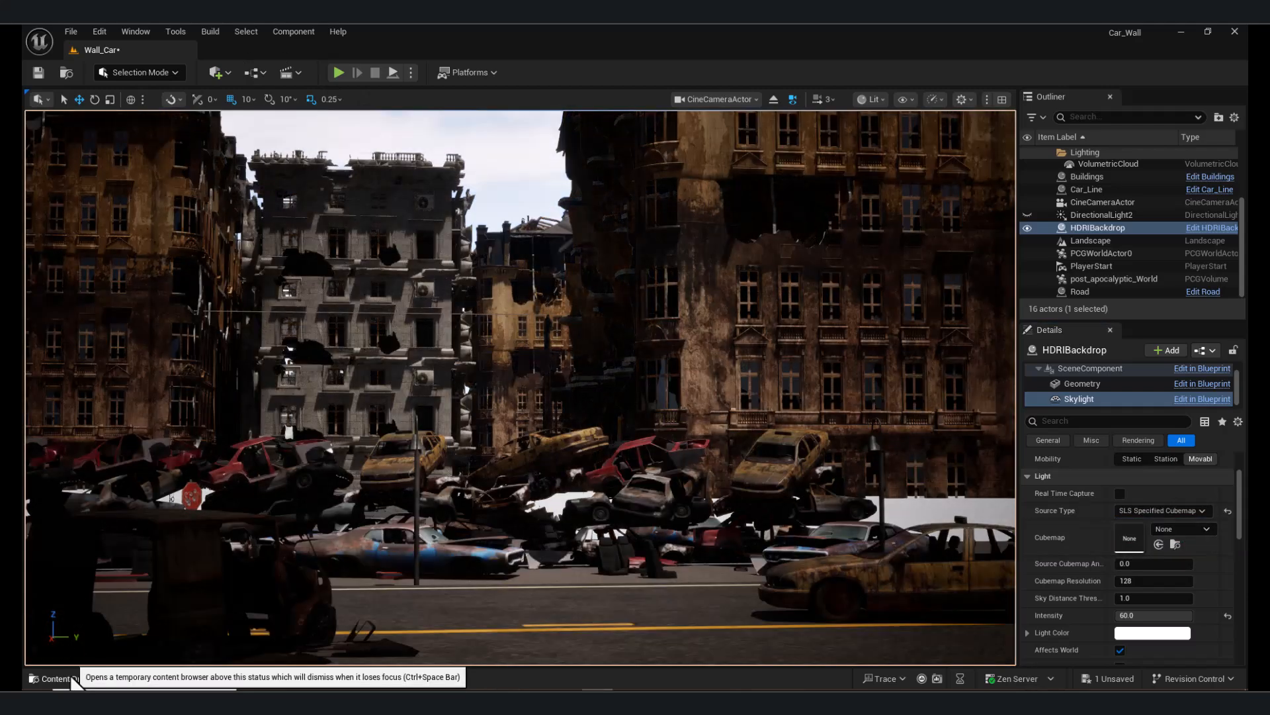
left_click(66, 679)
left_click(1127, 384)
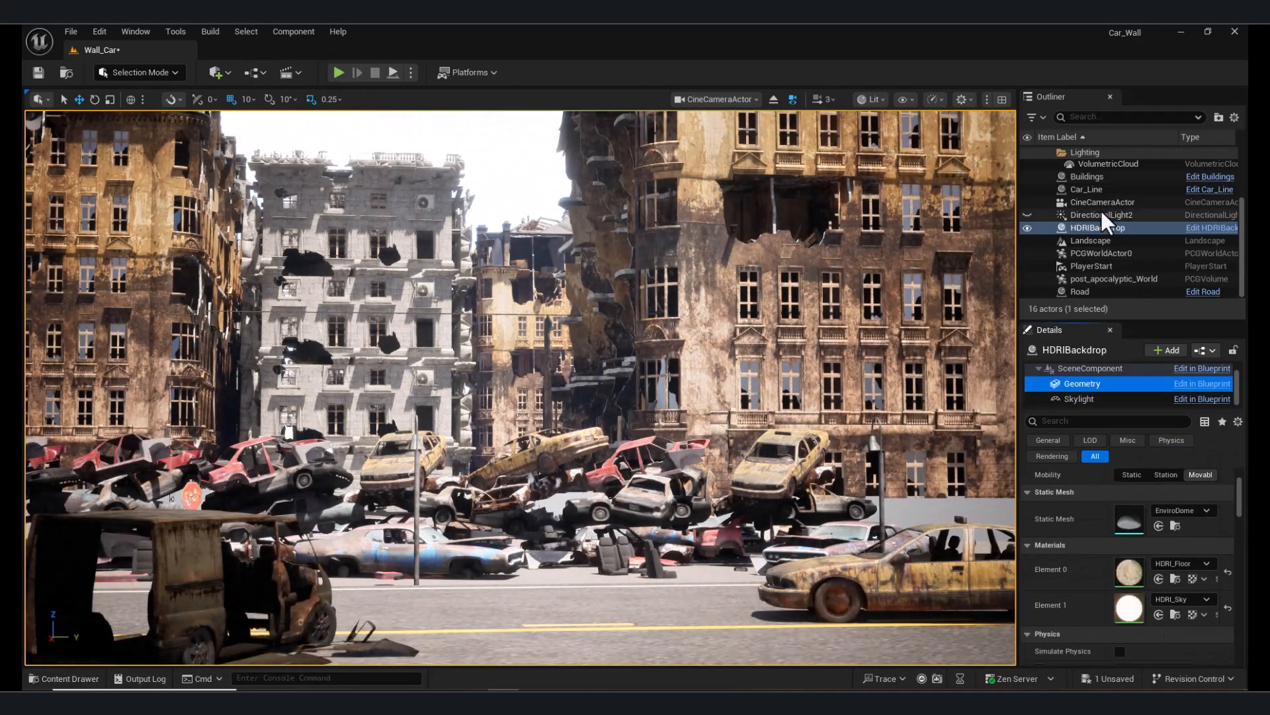
left_click(1101, 226)
left_click(1176, 507)
left_click(73, 678)
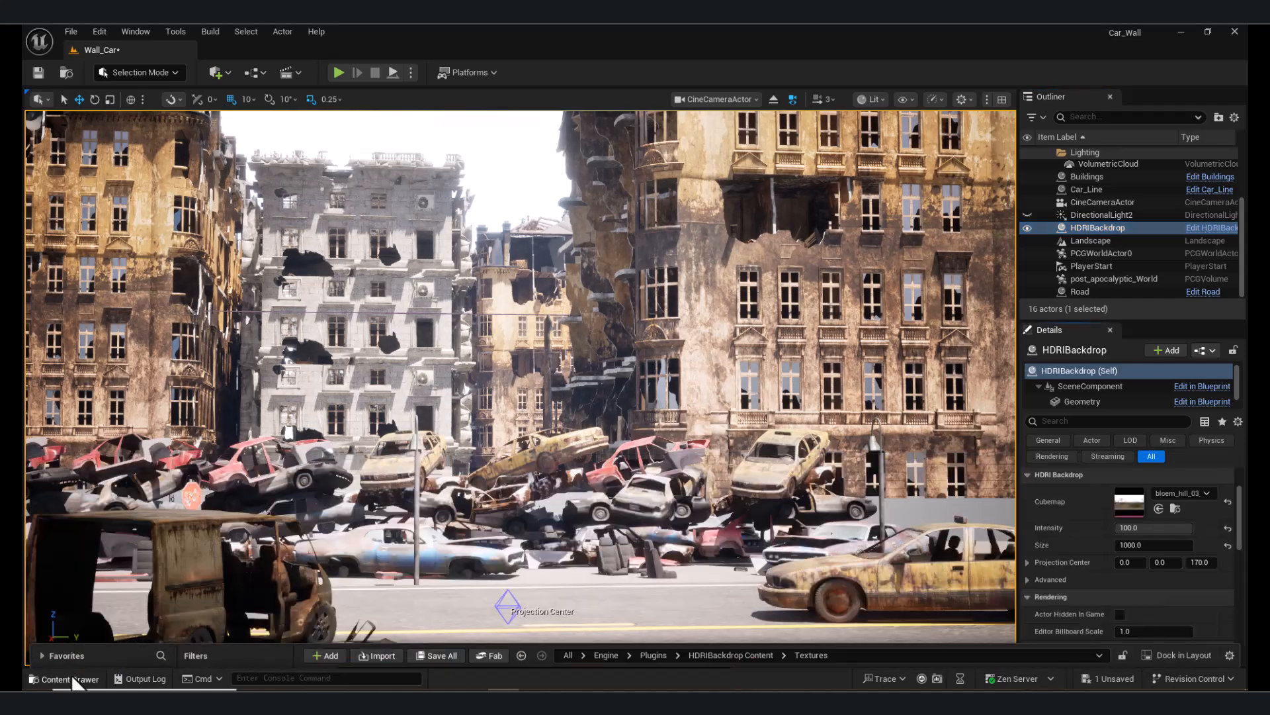
Assign the bloem_hill_03_4k texture as the Skylight component's cubemap.
scroll(1106, 401, "down", 1)
left_click(1107, 388)
left_click(1090, 401)
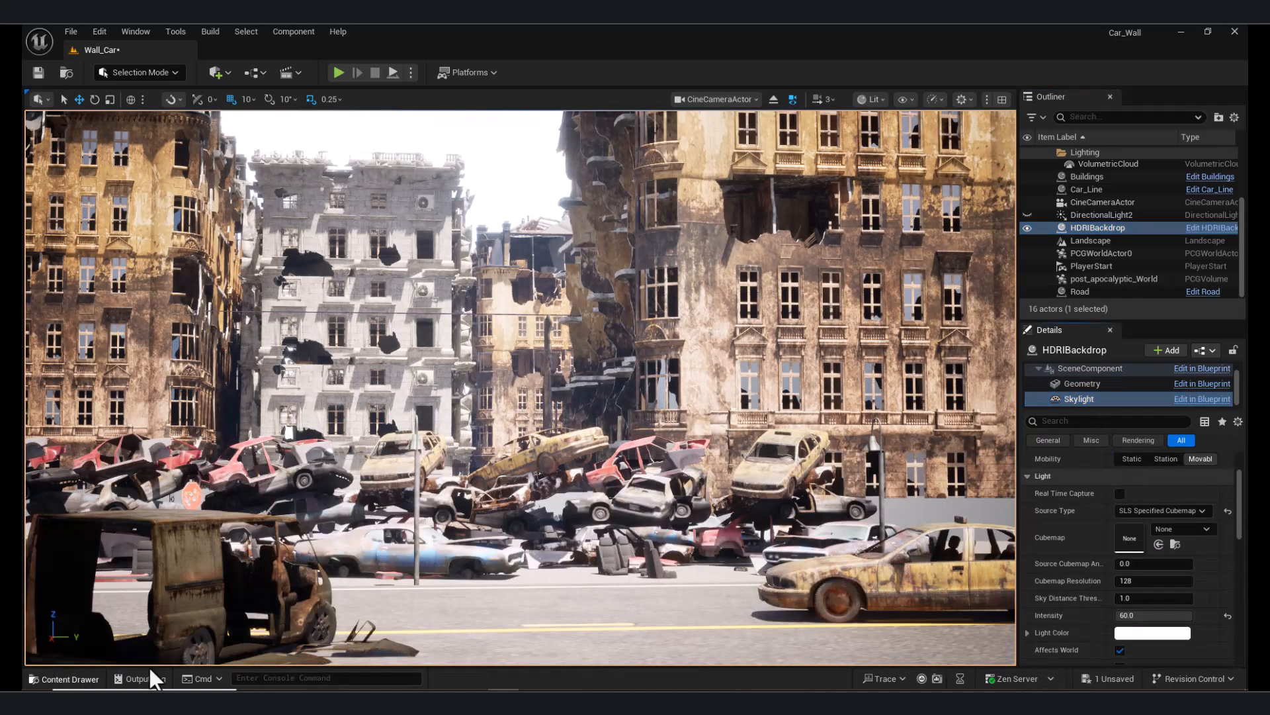
left_click(80, 679)
left_click(463, 570)
left_click(71, 679)
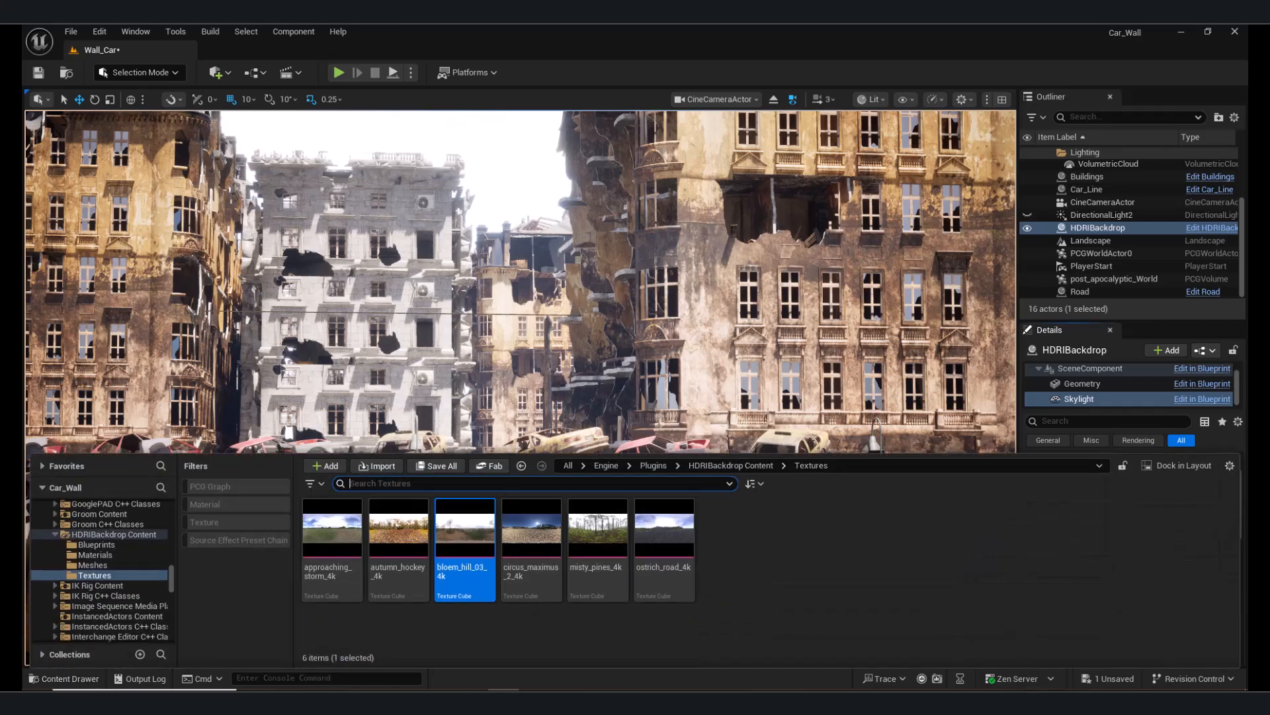
left_click(71, 678)
left_click_drag(1129, 579, 1130, 538)
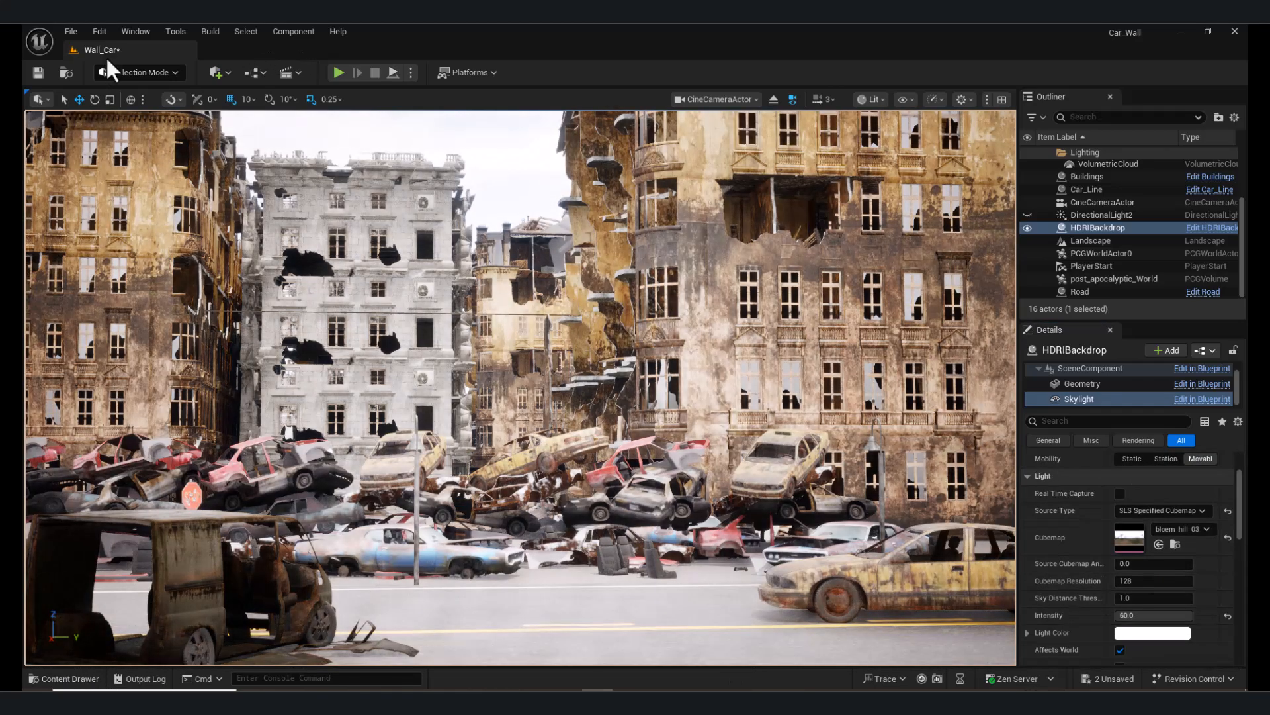
Add a Post Process Volume to the level.
left_click(217, 72)
mouse_move(292, 306)
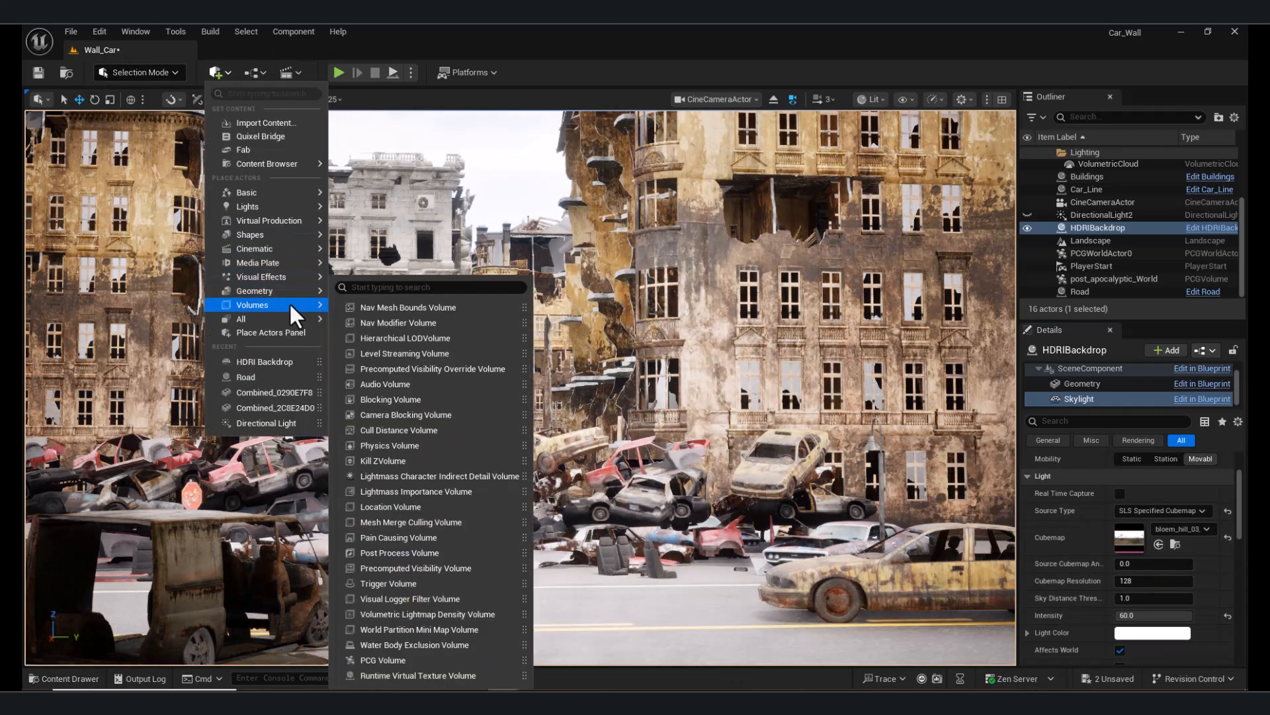
type("pos")
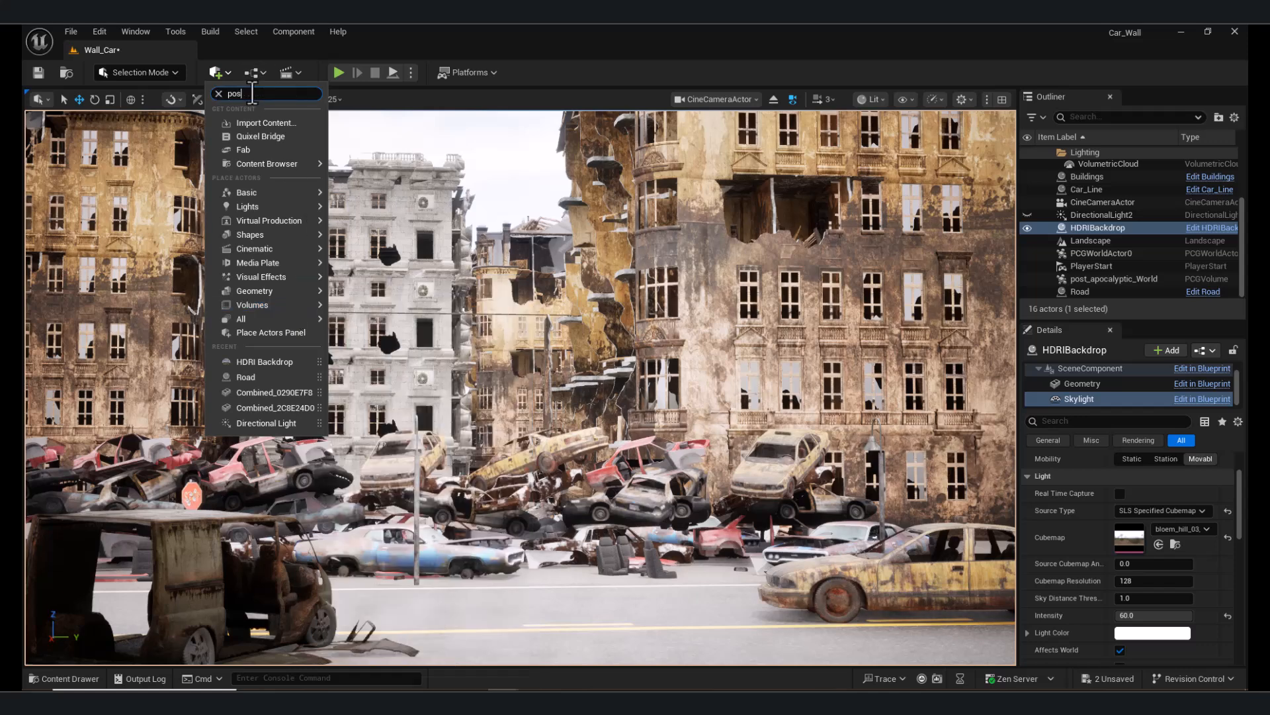
type("t")
left_click(270, 119)
scroll(1138, 235, "down", 1)
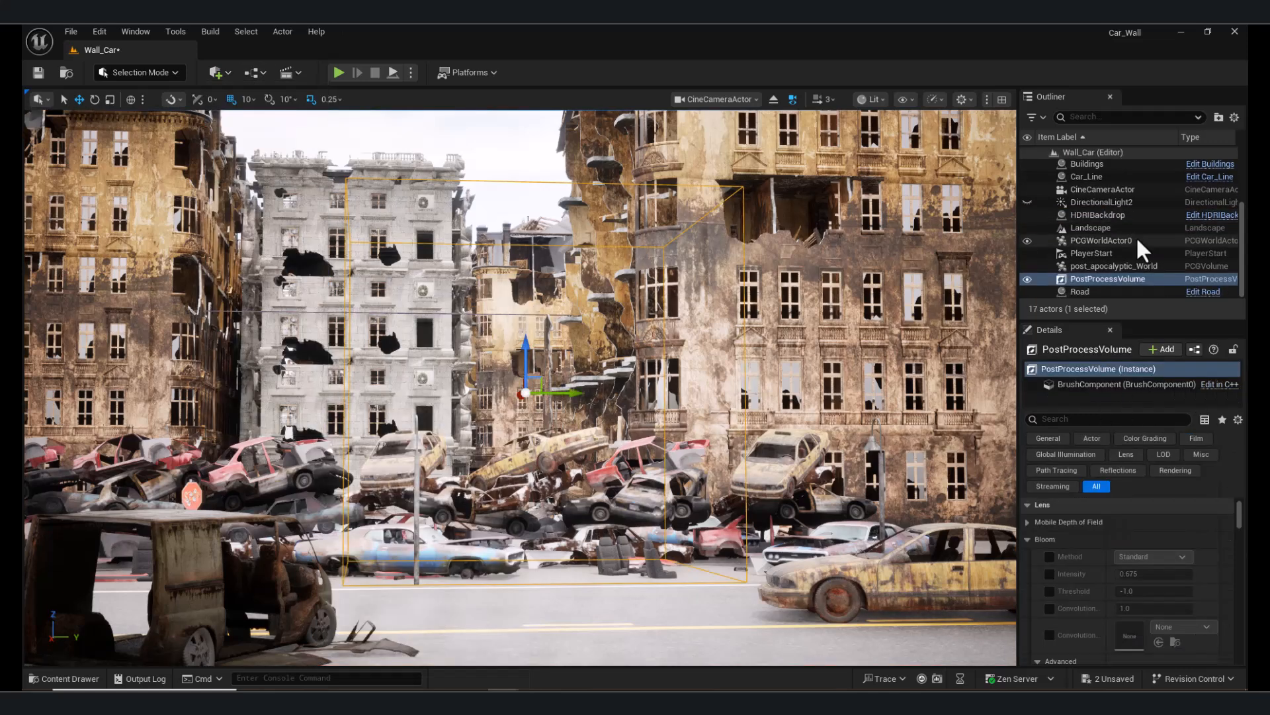
Enable Infinite Extent (Unbound) for the Post Process Volume so it affects the whole scene.
left_click(1106, 419)
type("int")
type("infi")
left_click(1124, 522)
left_click_drag(178, 391, 82, 389)
right_click_drag(397, 405, 132, 371)
left_click_drag(837, 335, 160, 354)
right_click_drag(161, 354, 424, 360)
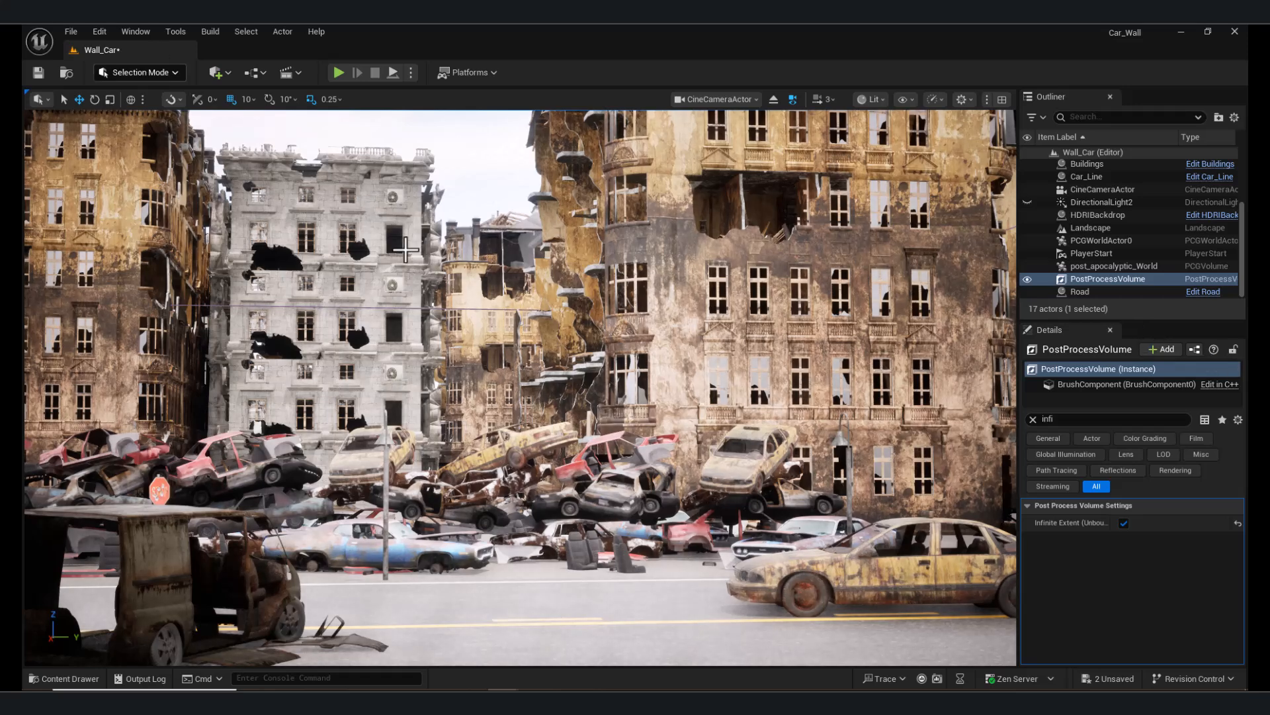
Set the Post Process Volume's Exposure Compensation to 4.0, Min EV100 to 10.0 and Max EV100 to 9.0.
left_click(1033, 419)
scroll(1207, 574, "down", 10)
scroll(1184, 569, "up", 10)
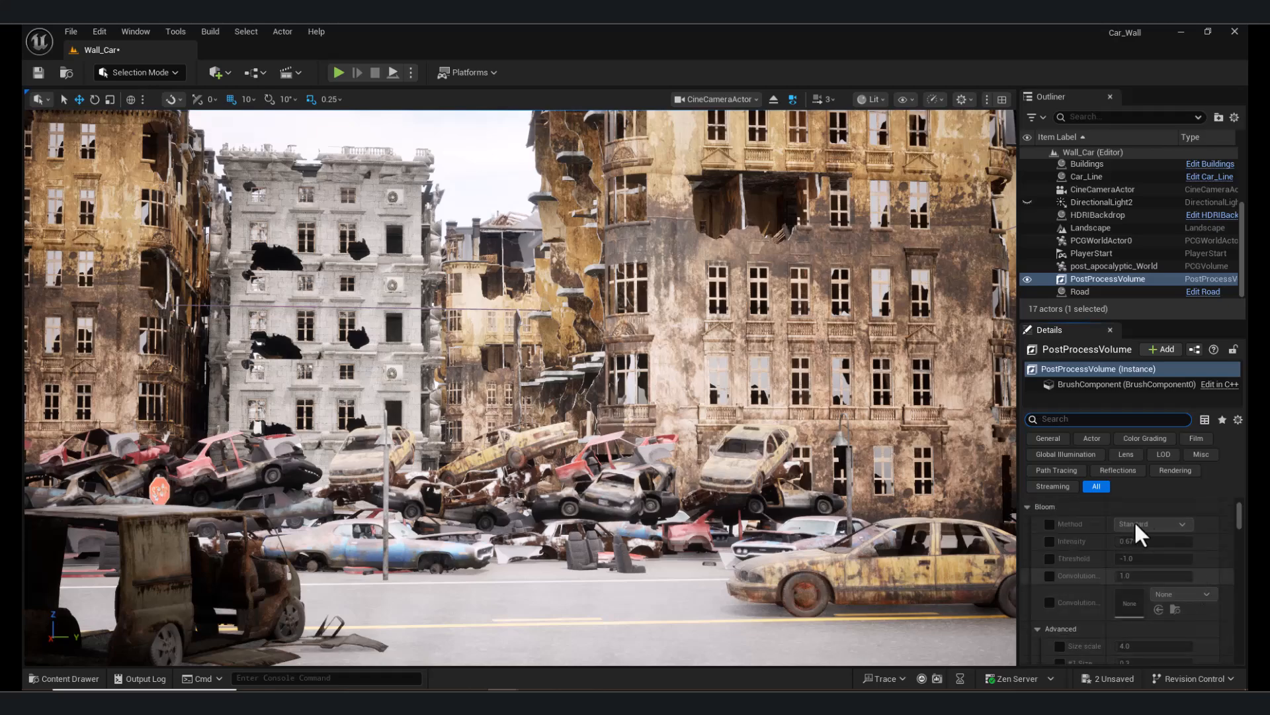
left_click(1028, 588)
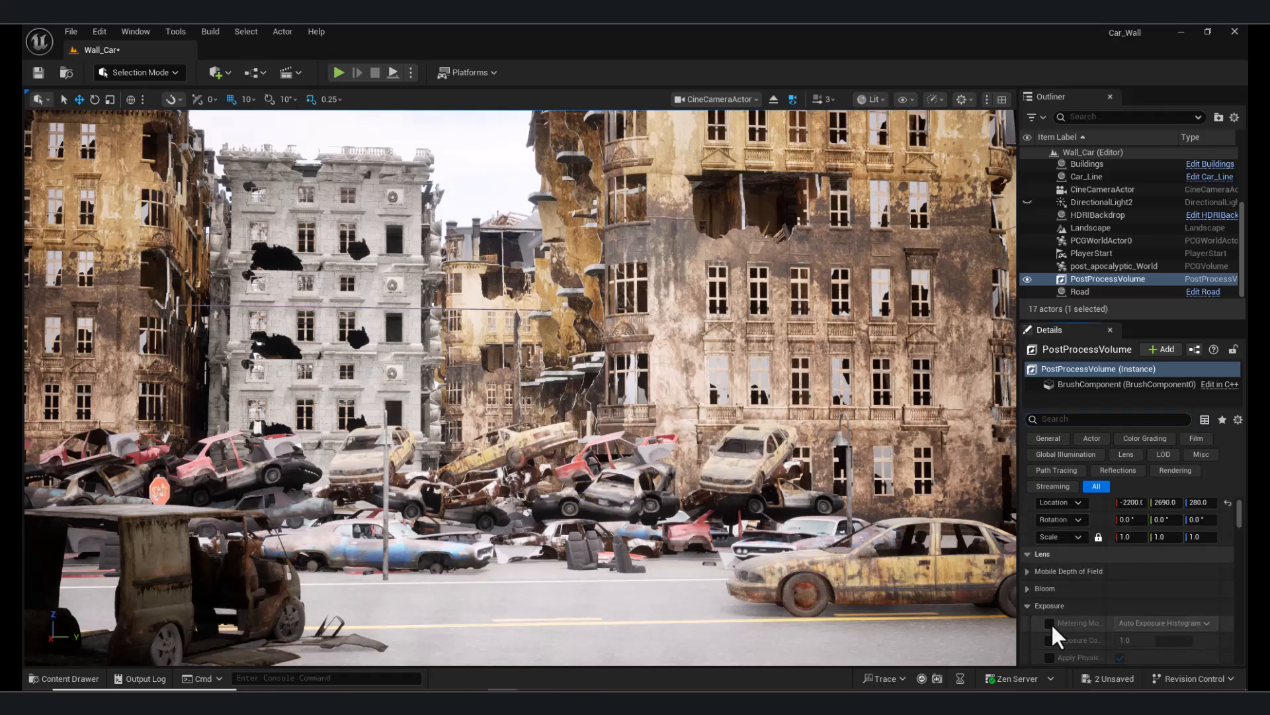
scroll(1085, 612, "down", 2)
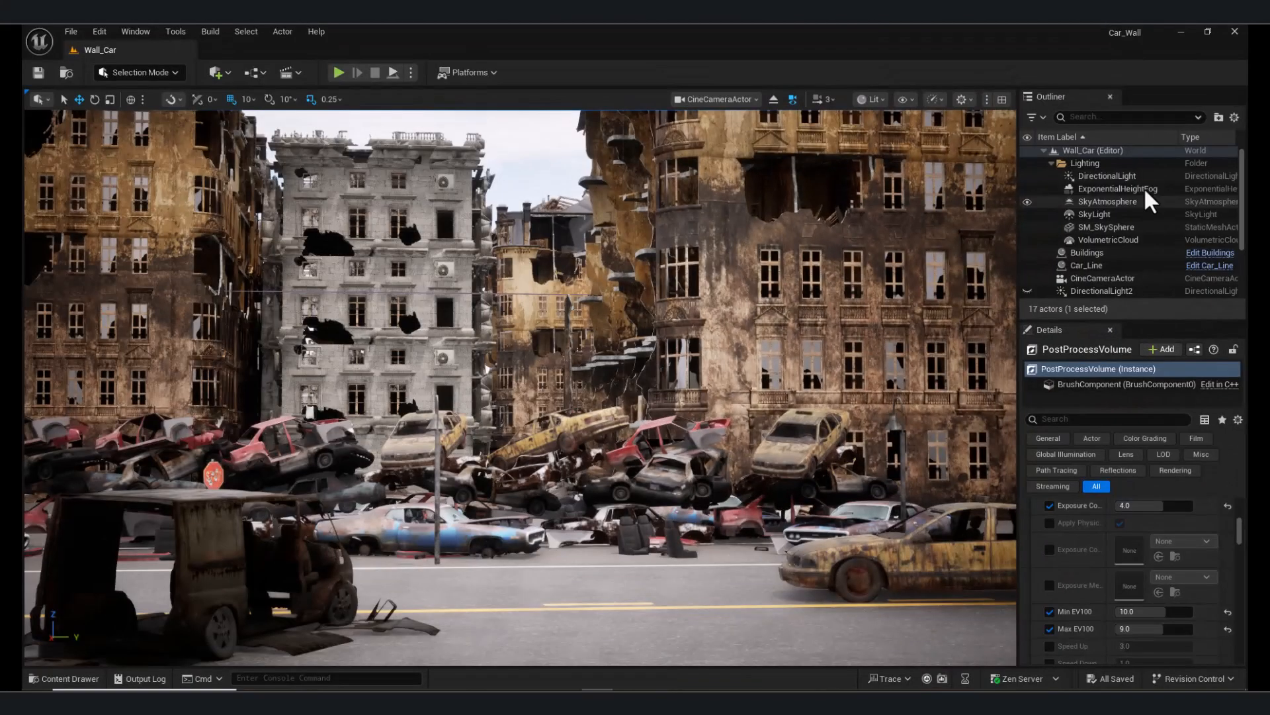
Give the ExponentialHeightFog a density of about 0.05, height falloff 0.001, max opacity 1.0, start distance 560 and end distance about 16000.
left_click(1145, 188)
left_click_drag(1241, 588, 1236, 510)
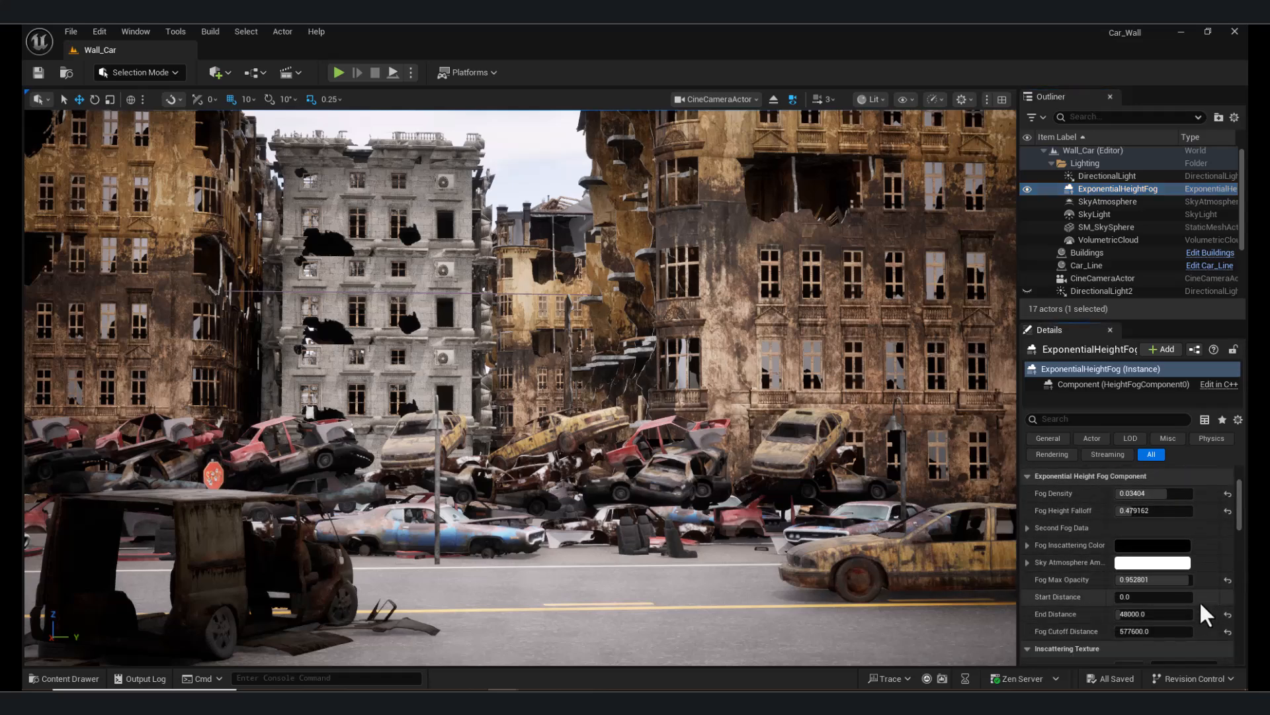
left_click_drag(1139, 510, 1193, 493)
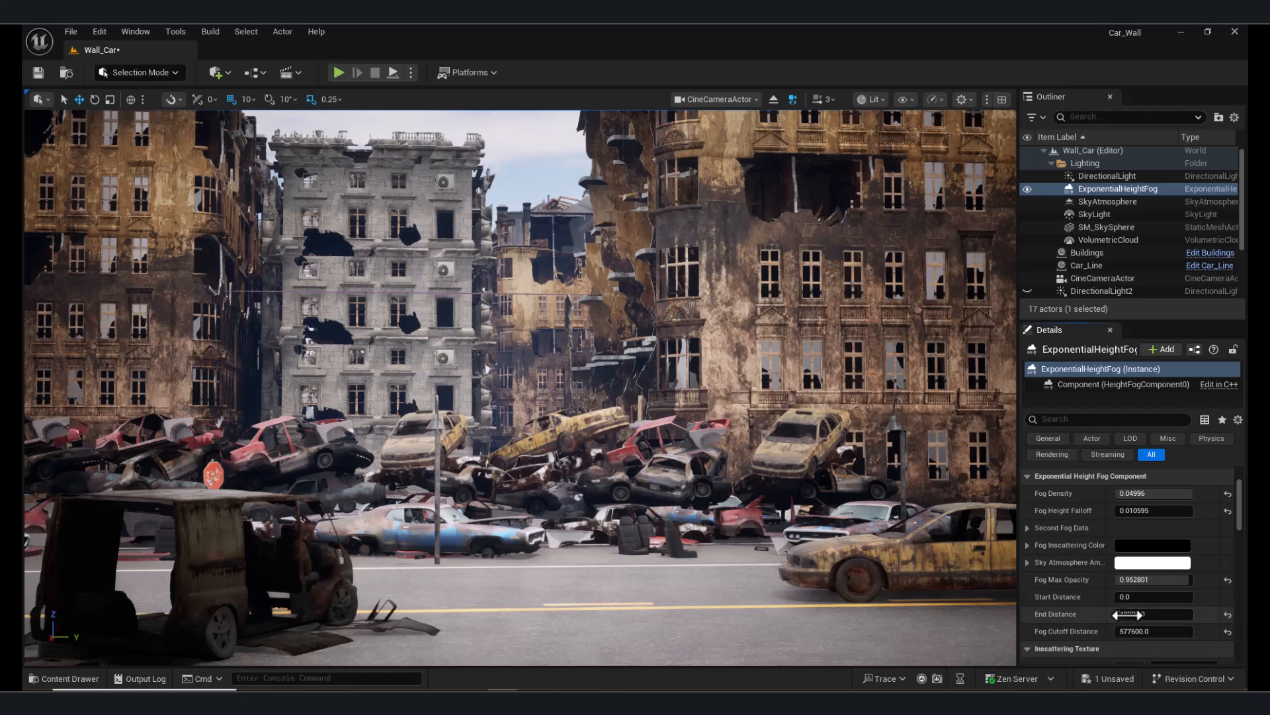
mouse_move(1154, 615)
left_mouse_down()
mouse_move(1175, 614)
mouse_move(1144, 579)
mouse_move(1164, 599)
left_mouse_up()
left_click_drag(1144, 510, 1117, 510)
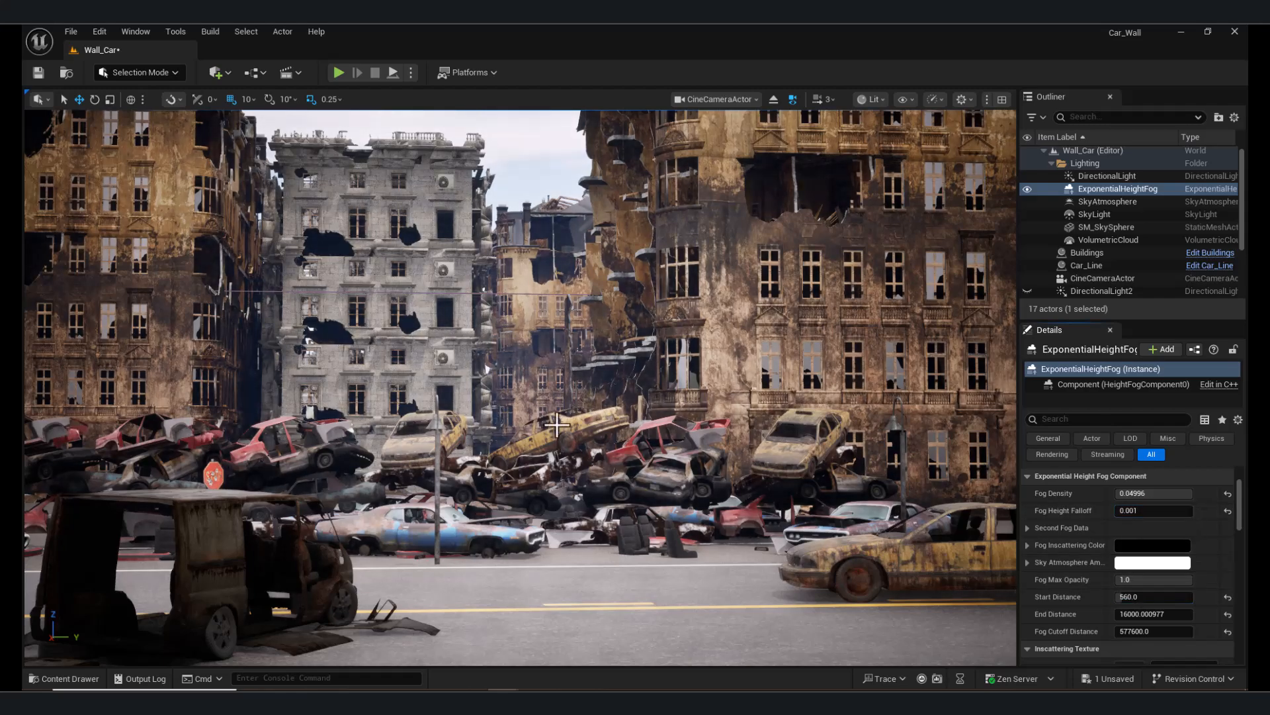
mouse_move(551, 371)
right_mouse_down()
mouse_move(311, 358)
mouse_move(523, 364)
mouse_move(563, 385)
right_mouse_up()
mouse_move(1165, 491)
left_mouse_down()
mouse_move(1125, 491)
mouse_move(1162, 491)
left_mouse_up()
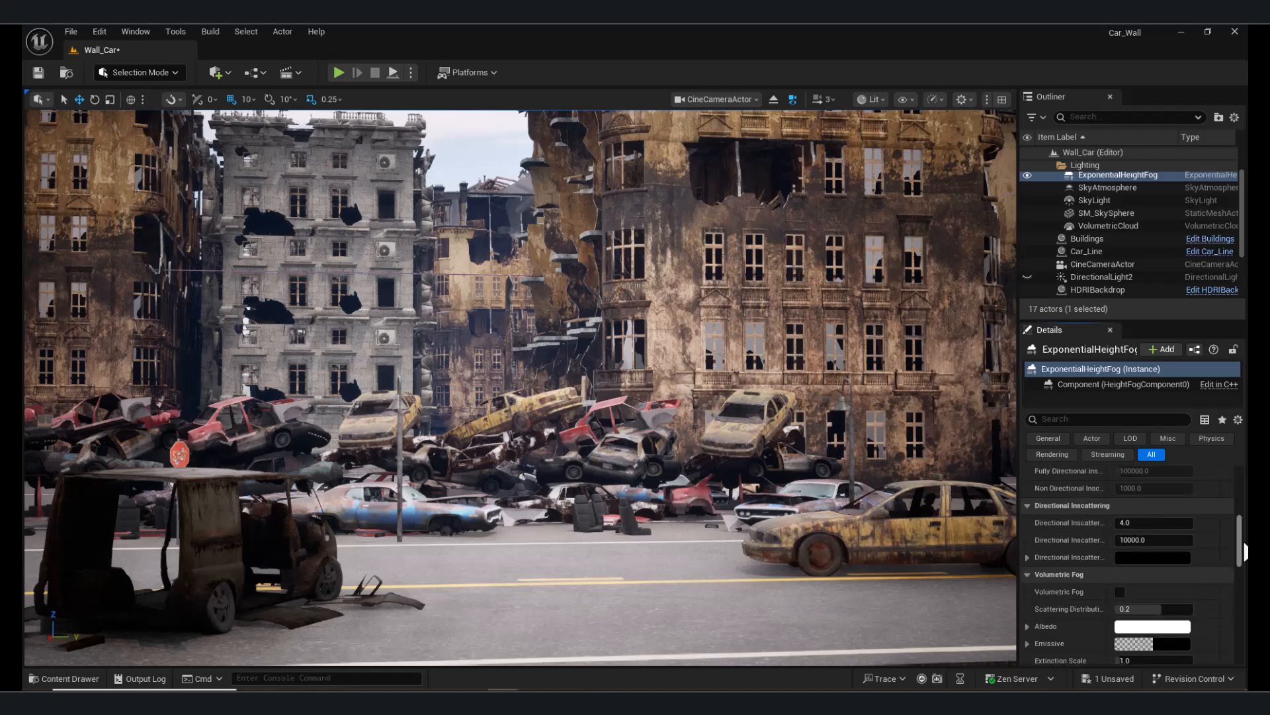
Enable Volumetric Fog with a scattering distribution of about -0.009 and a view distance of 2368.
scroll(1244, 551, "down", 3)
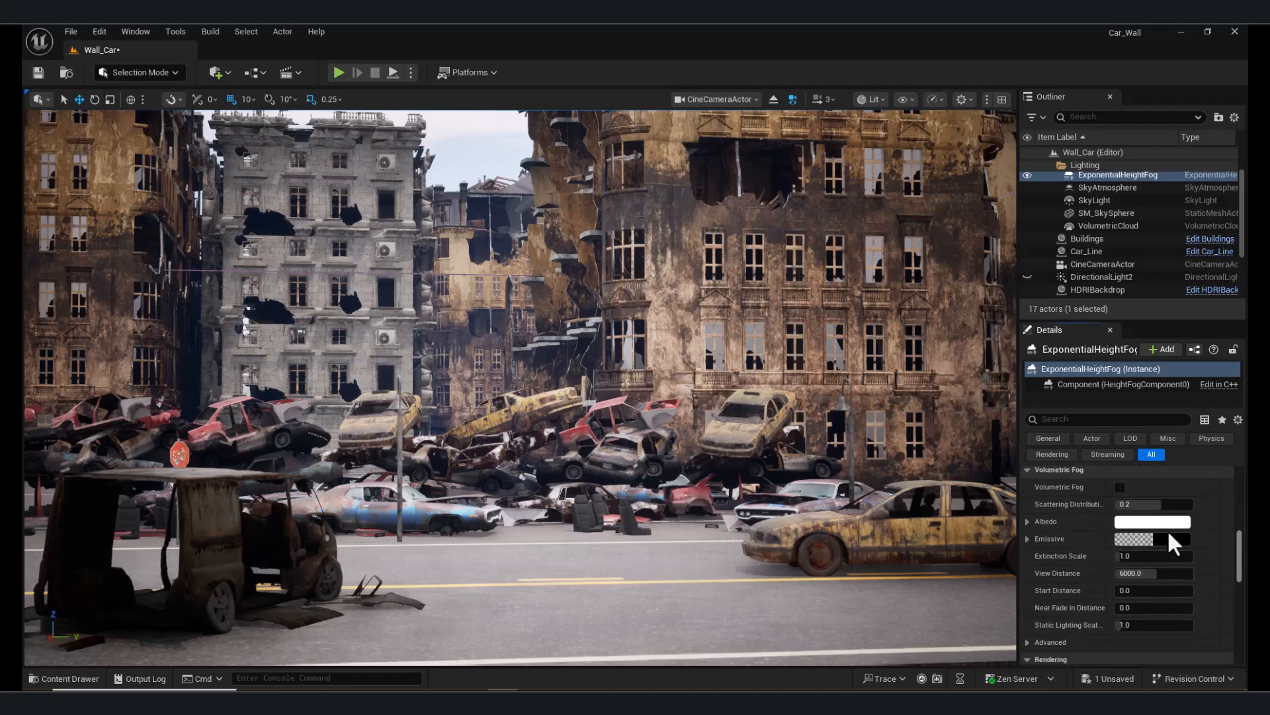
left_click(1120, 487)
left_click_drag(1143, 504, 1154, 504)
left_click_drag(1156, 574, 1124, 573)
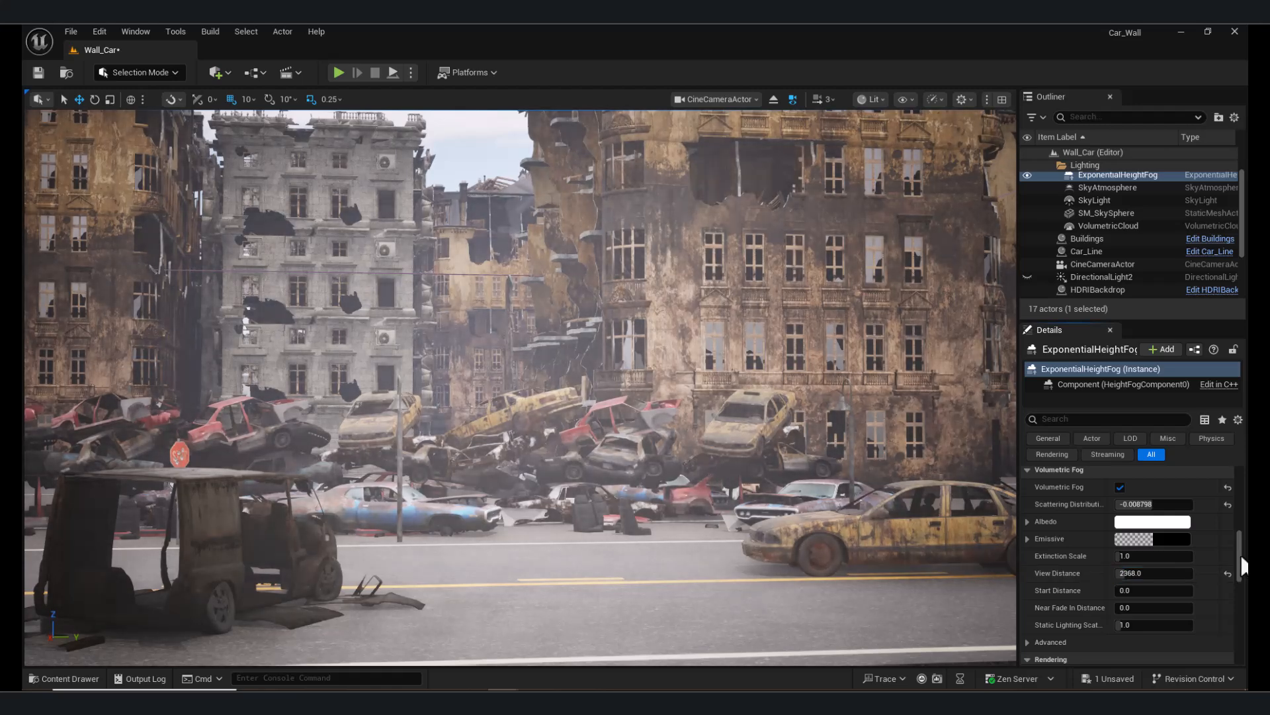
left_click_drag(1244, 566, 1244, 501)
left_click_drag(1181, 575, 1145, 575)
mouse_move(681, 448)
right_mouse_down()
mouse_move(588, 450)
mouse_move(661, 473)
mouse_move(696, 457)
mouse_move(687, 424)
right_mouse_up()
Tint the Post Process Volume's midtones gain blue with hue 206.934, saturation 0.18 and value 1.05.
scroll(1107, 252, "down", 3)
left_click(1108, 279)
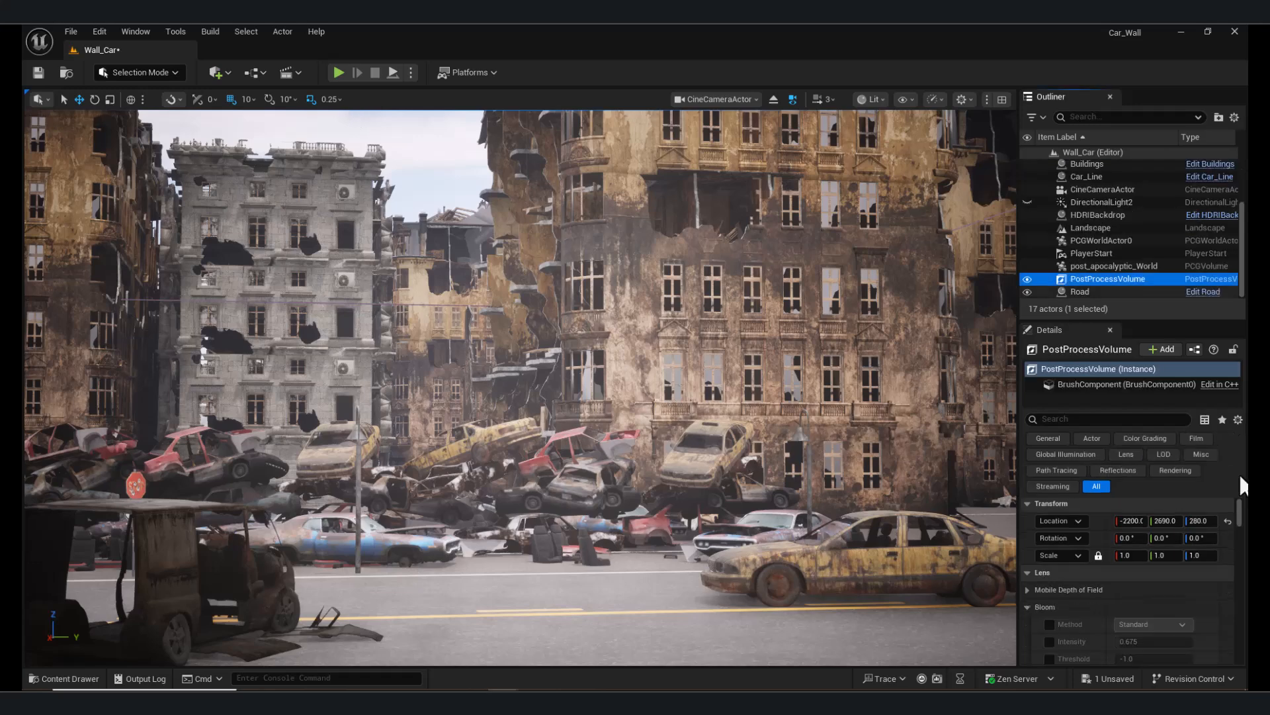
left_click_drag(1240, 486, 1236, 565)
left_click(1050, 575)
scroll(1103, 574, "down", 1)
mouse_move(1070, 589)
left_mouse_down()
mouse_move(1058, 589)
mouse_move(1077, 593)
mouse_move(1064, 575)
mouse_move(1076, 575)
mouse_move(1058, 576)
left_mouse_up()
left_click(1050, 534)
left_click(1049, 534)
scroll(1098, 605, "down", 1)
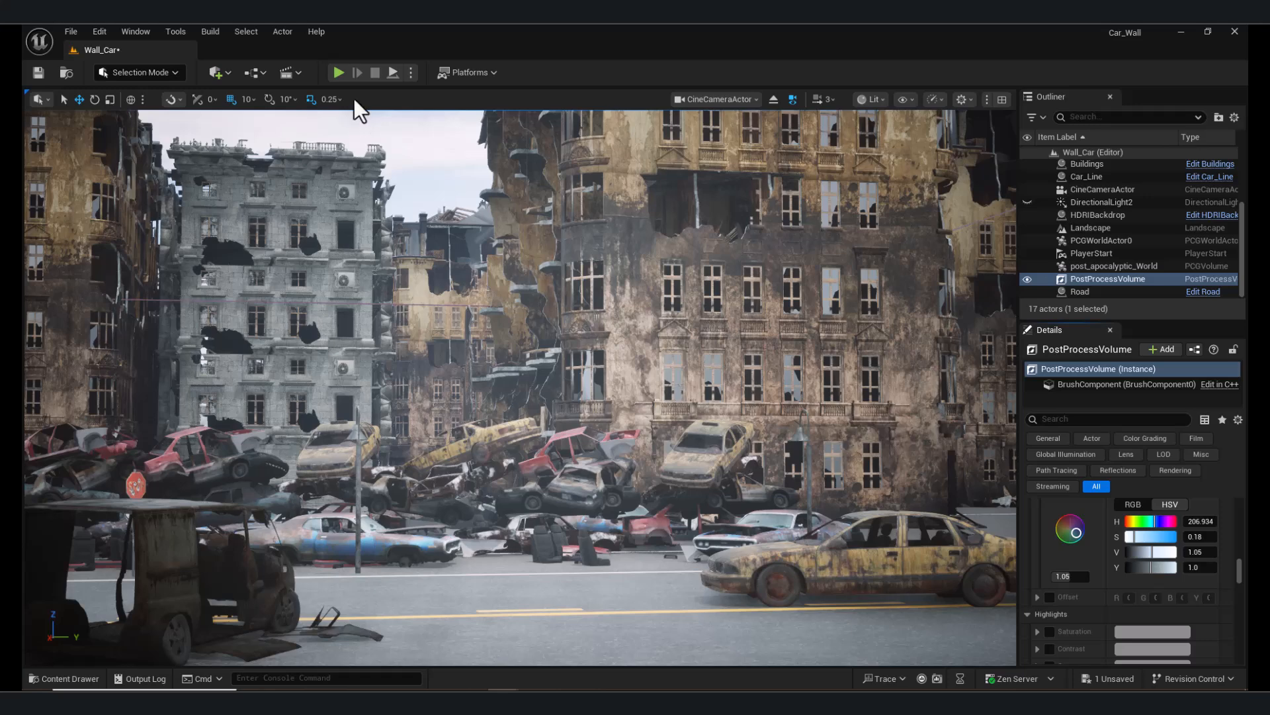
scroll(1071, 609, "up", 9)
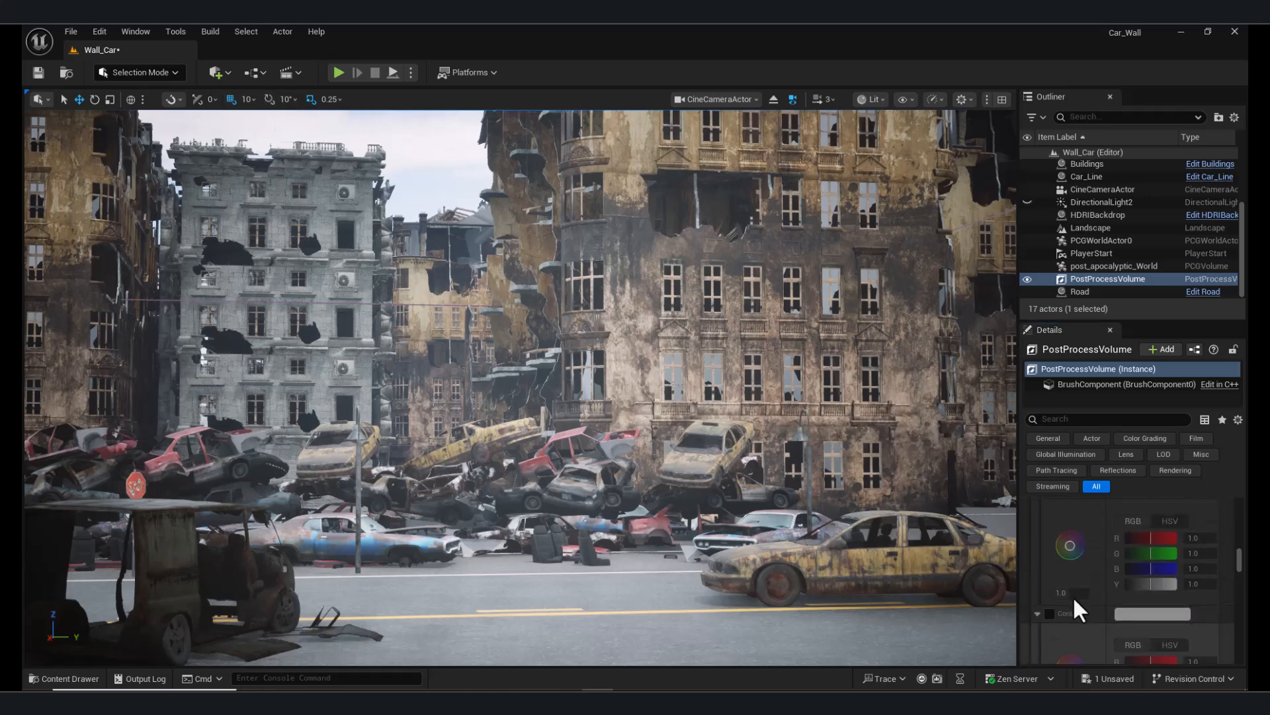
Enable Saturation and Contrast in the Post Process Volume's color grading, lowering saturation to about 0.9 and raising contrast slightly.
left_click(1050, 551)
scroll(1079, 599, "down", 1)
mouse_move(1070, 613)
left_mouse_down()
mouse_move(1054, 614)
mouse_move(1066, 613)
left_mouse_up()
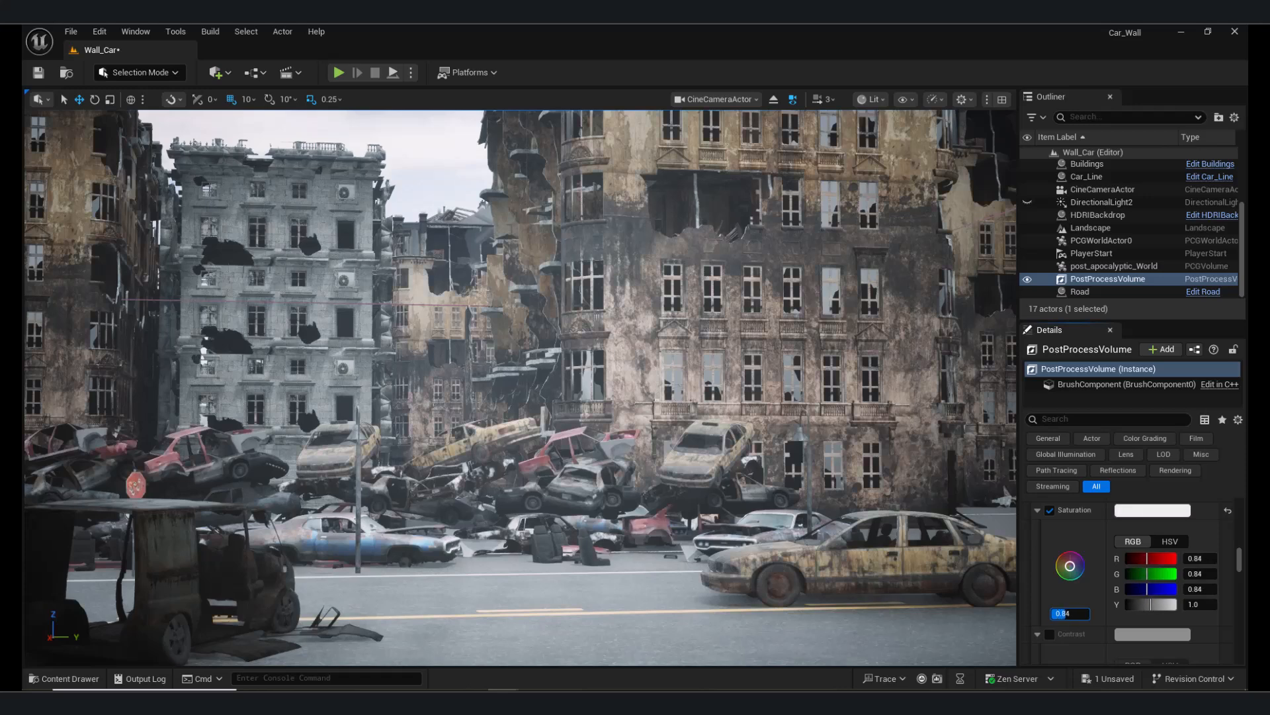
scroll(1086, 593, "down", 1)
left_click(1050, 613)
scroll(1059, 615, "down", 3)
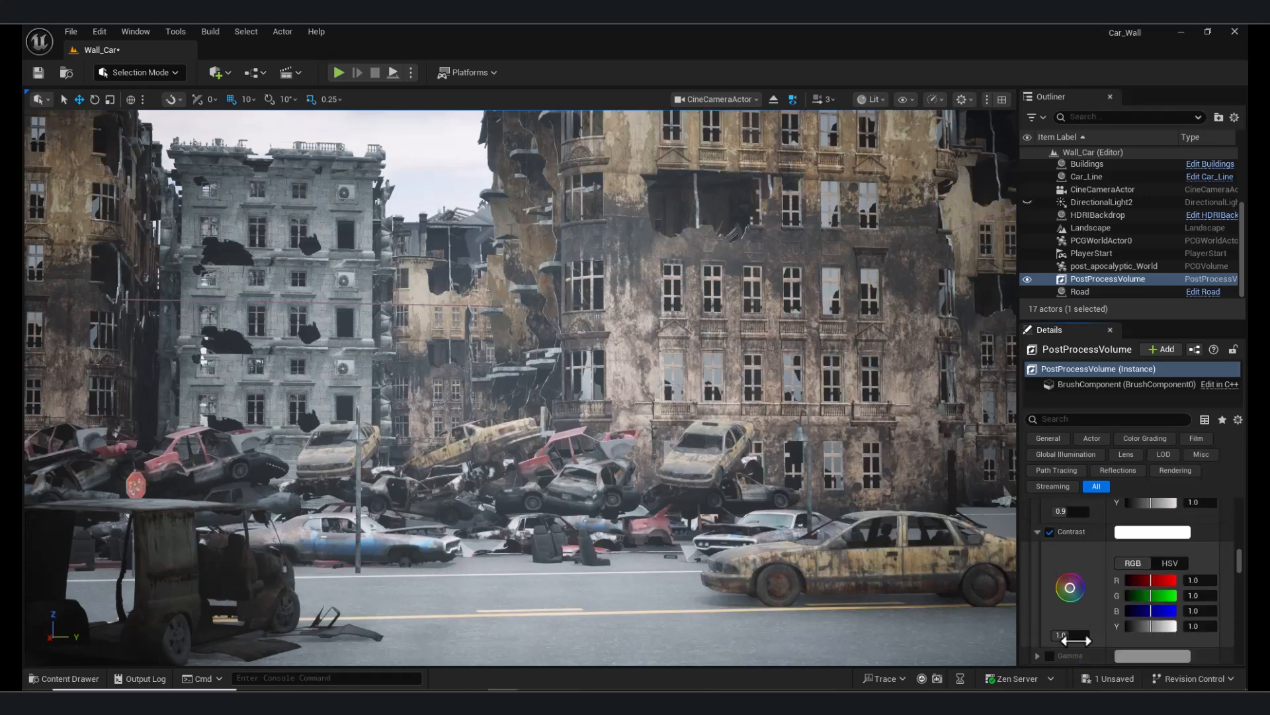
left_click_drag(1070, 635, 1082, 635)
scroll(1062, 615, "down", 1)
scroll(1073, 571, "up", 3)
left_click_drag(1075, 553, 1064, 553)
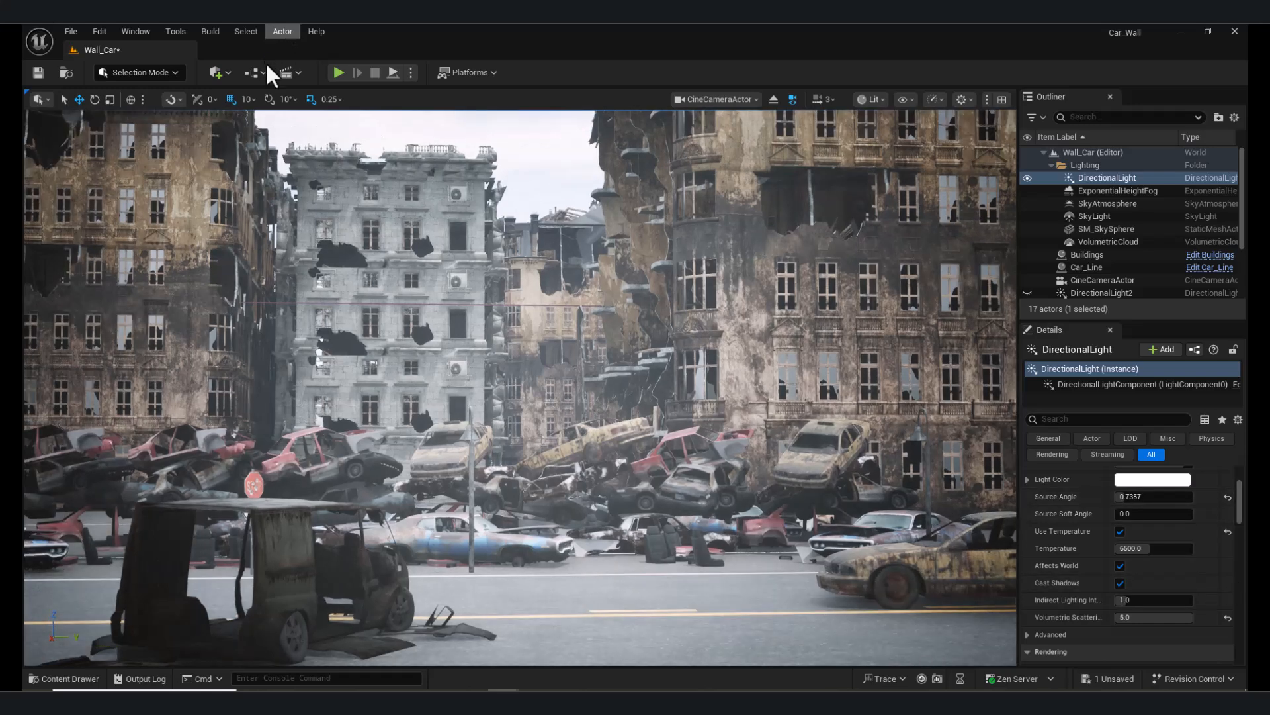
Examine the DirectionalLight's Light Function settings and the cloud-noise image damien-ramirez-cg-2.jpg.
scroll(1242, 556, "down", 1)
left_click_drag(1242, 526, 1247, 617)
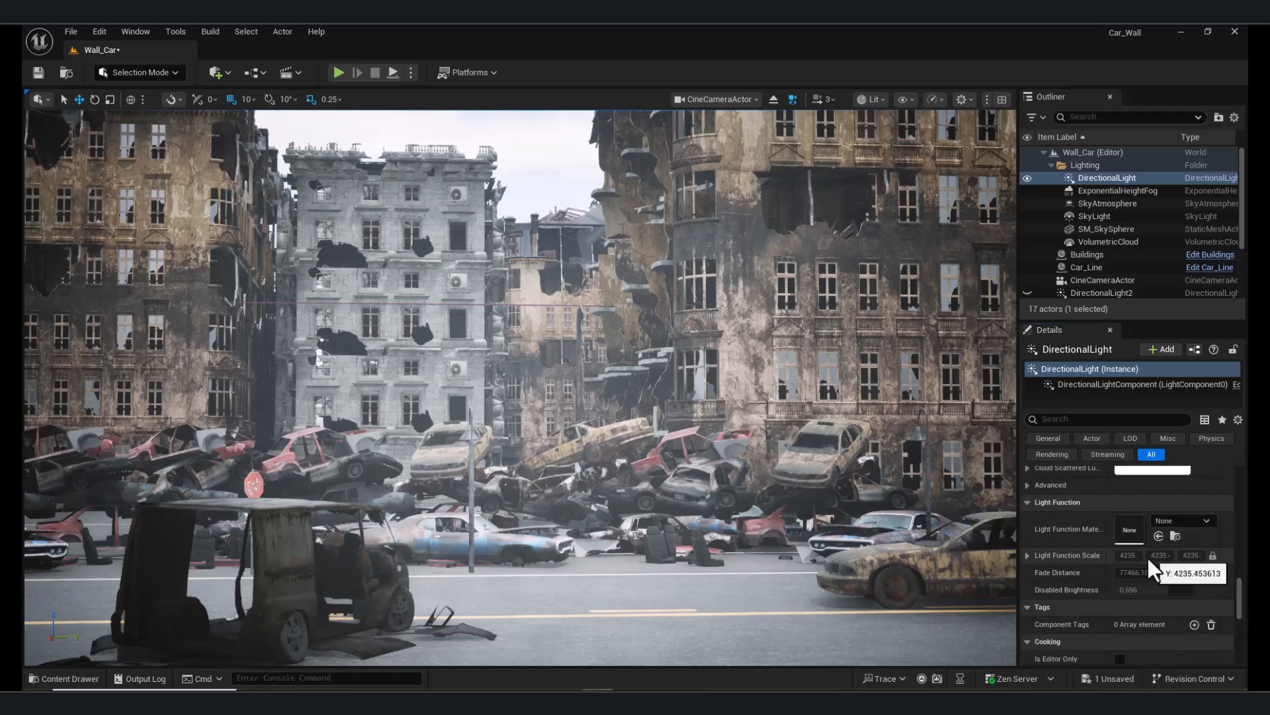
scroll(1152, 566, "up", 1)
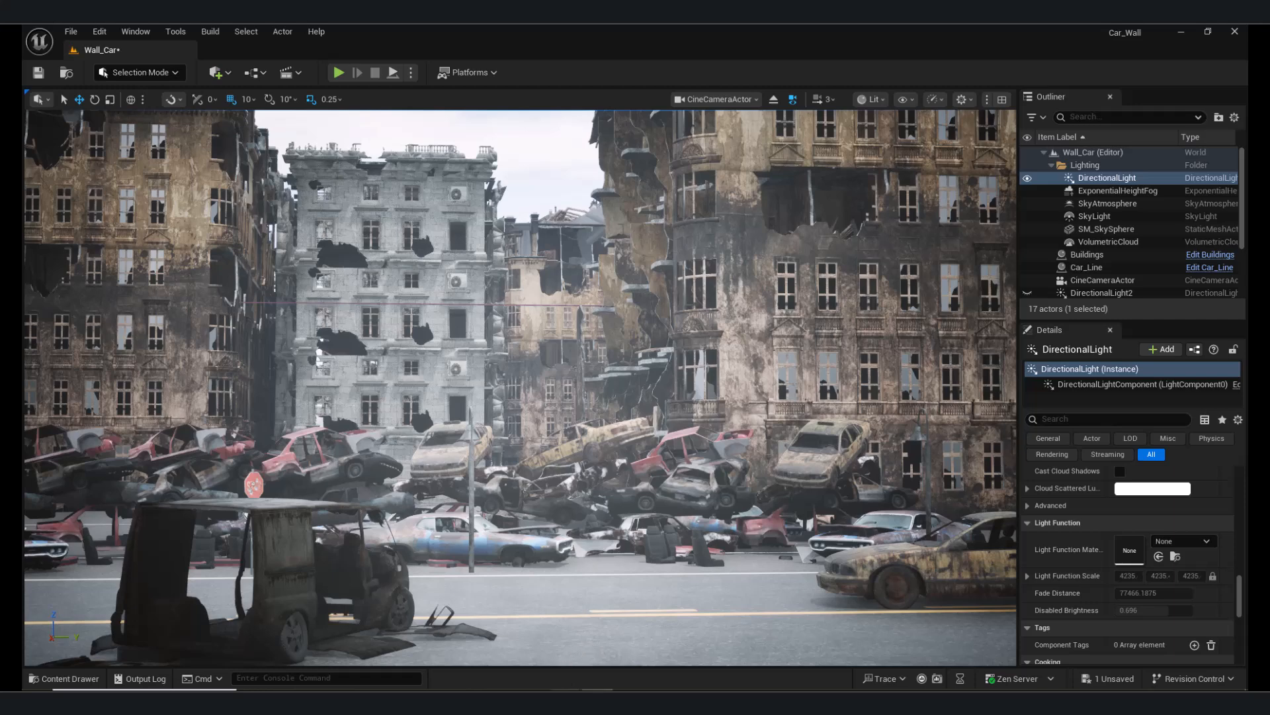
left_click(619, 652)
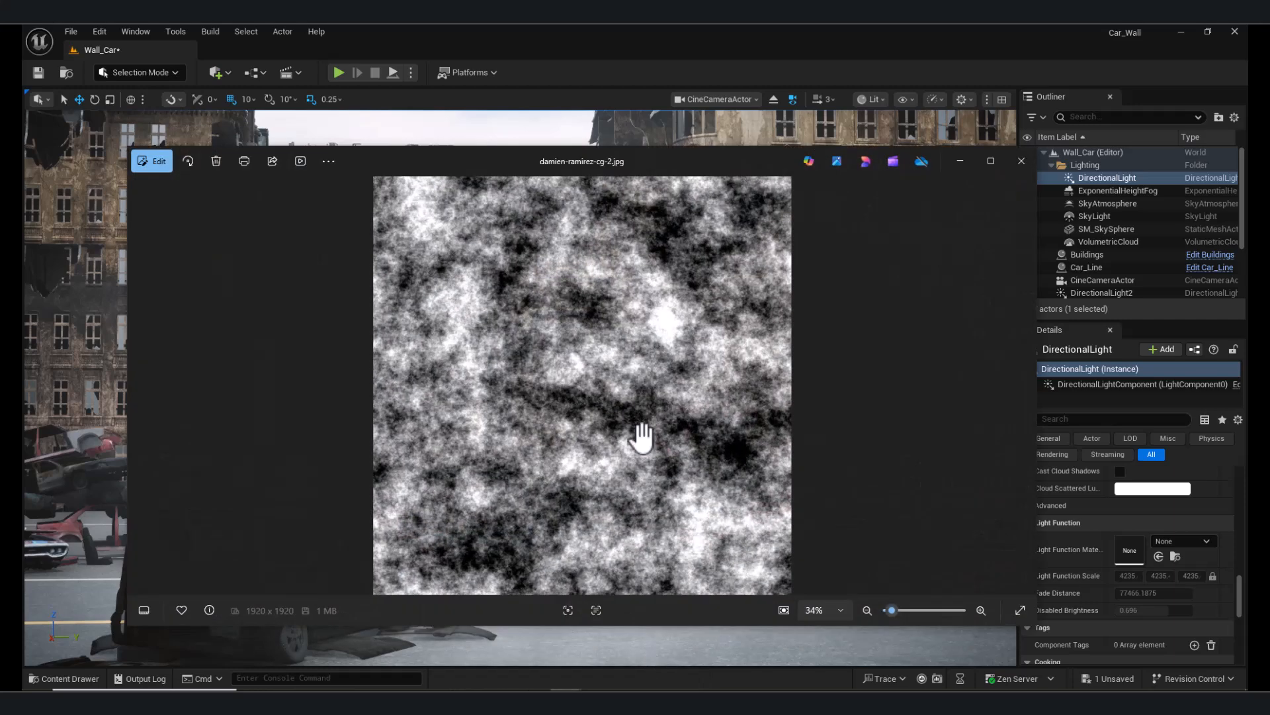
scroll(636, 423, "up", 1)
scroll(615, 431, "down", 2)
left_click(1022, 159)
Create a material named Directtional_L_Filter in the mehra folder beside the cloud-noise texture.
key("ctrl+space")
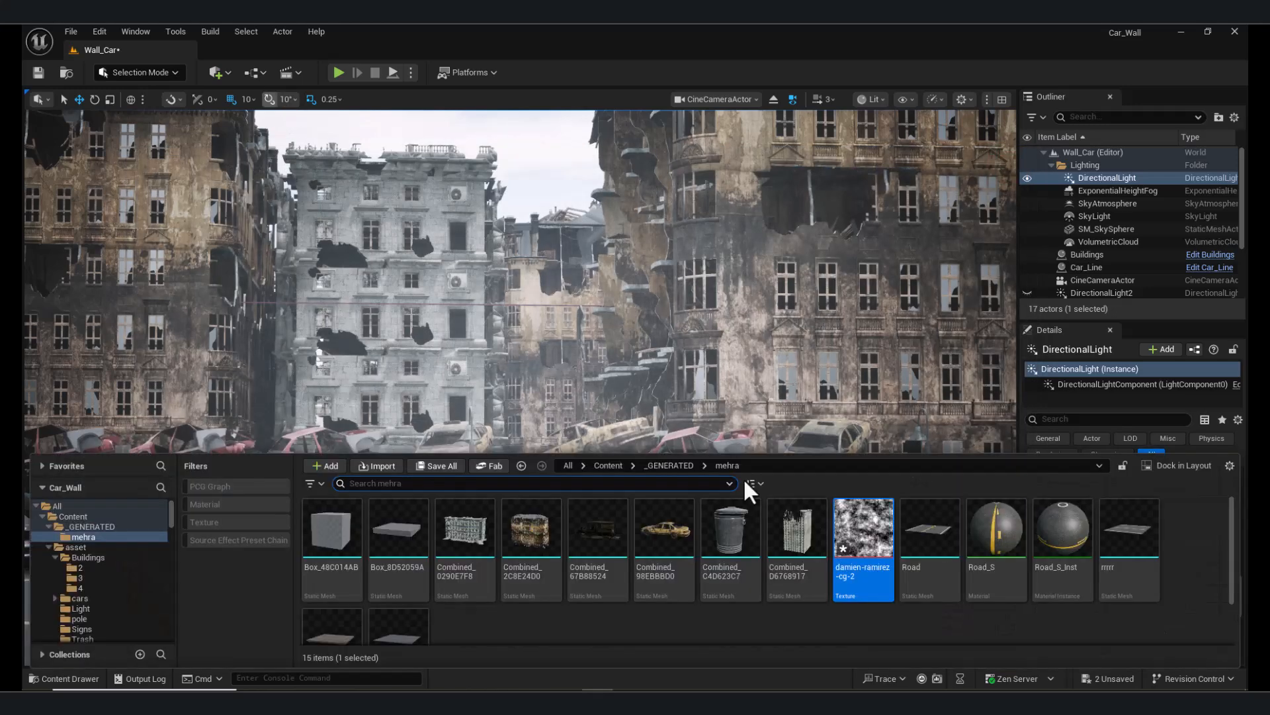
left_click(85, 681)
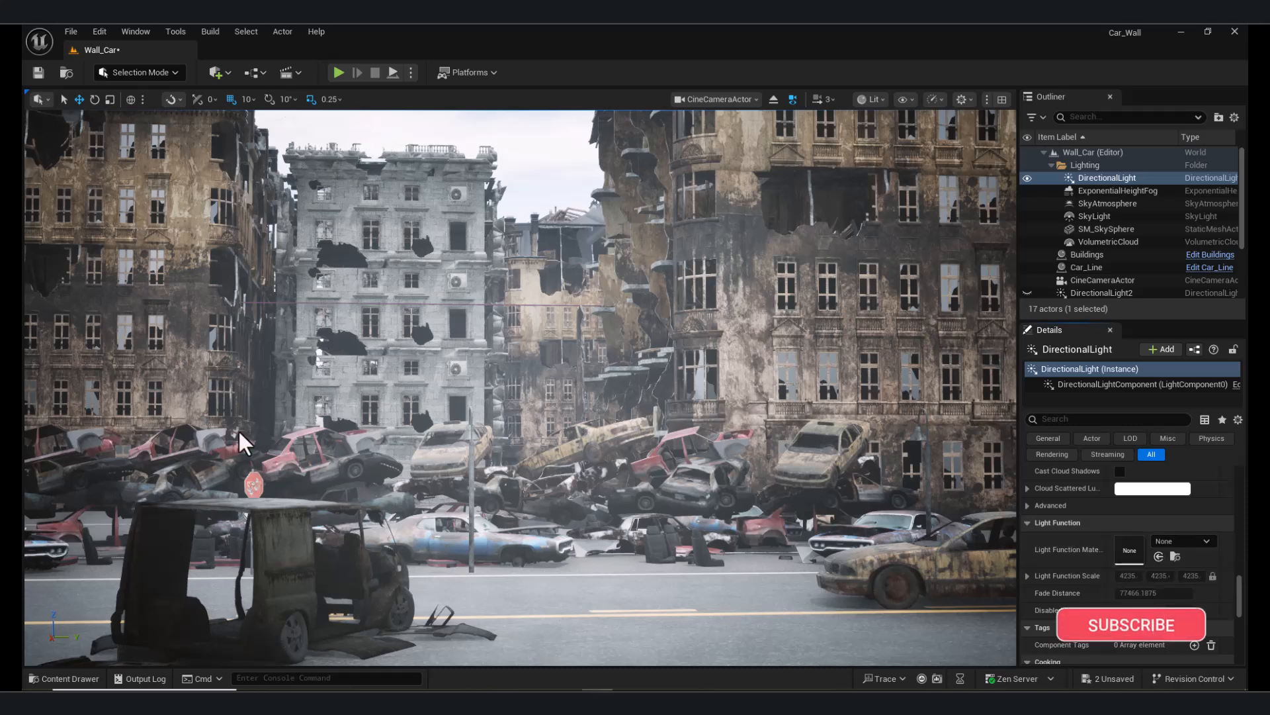
left_click(82, 685)
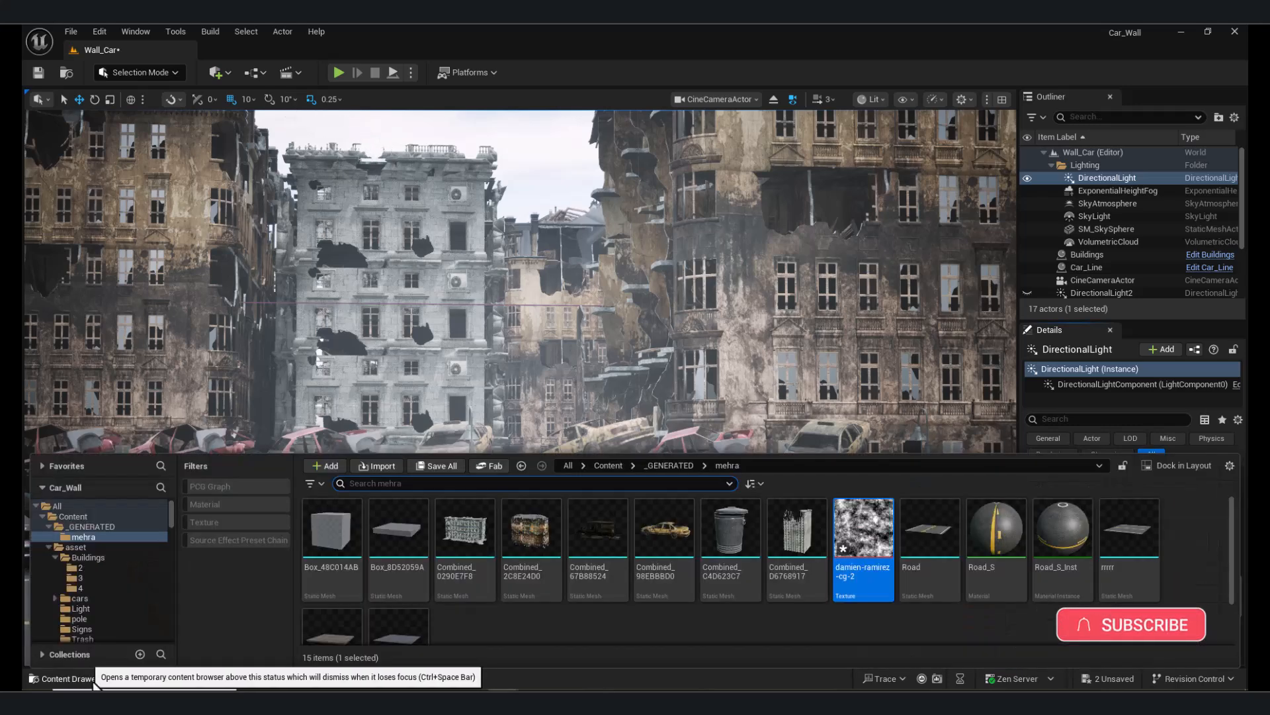
right_click(817, 630)
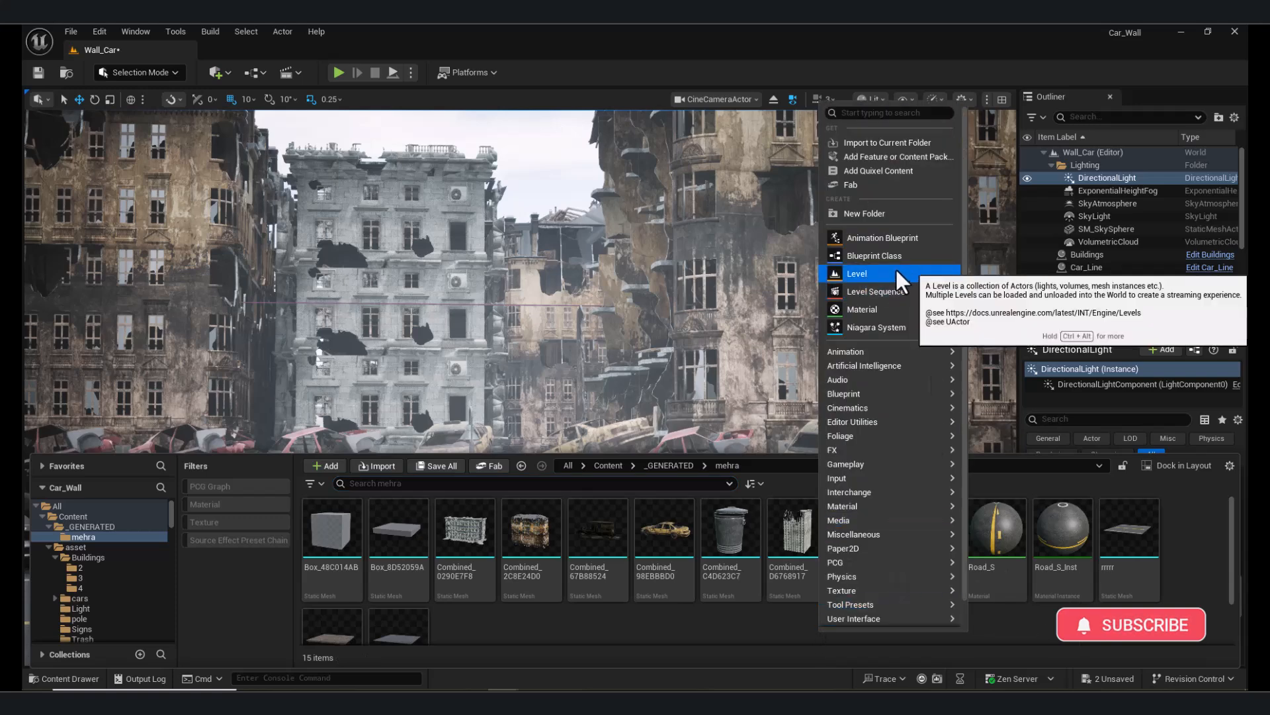
left_click(862, 309)
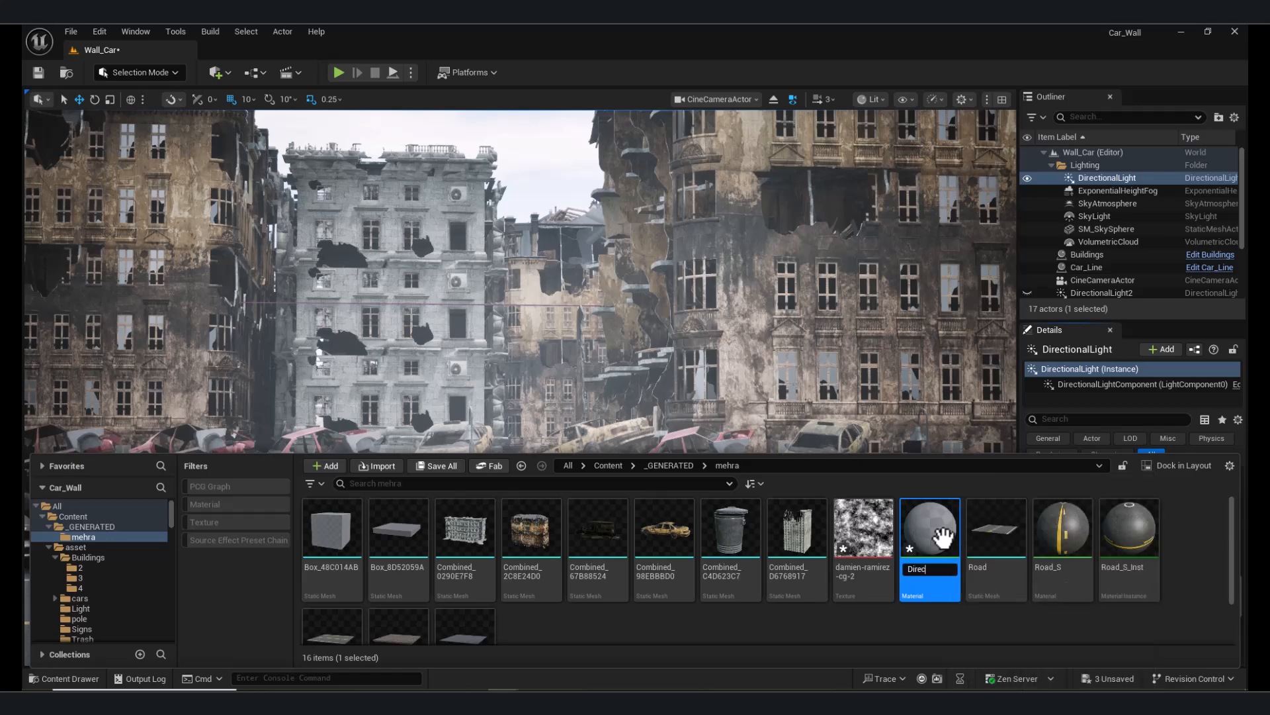
type("Directtional L_Filter")
key("Return")
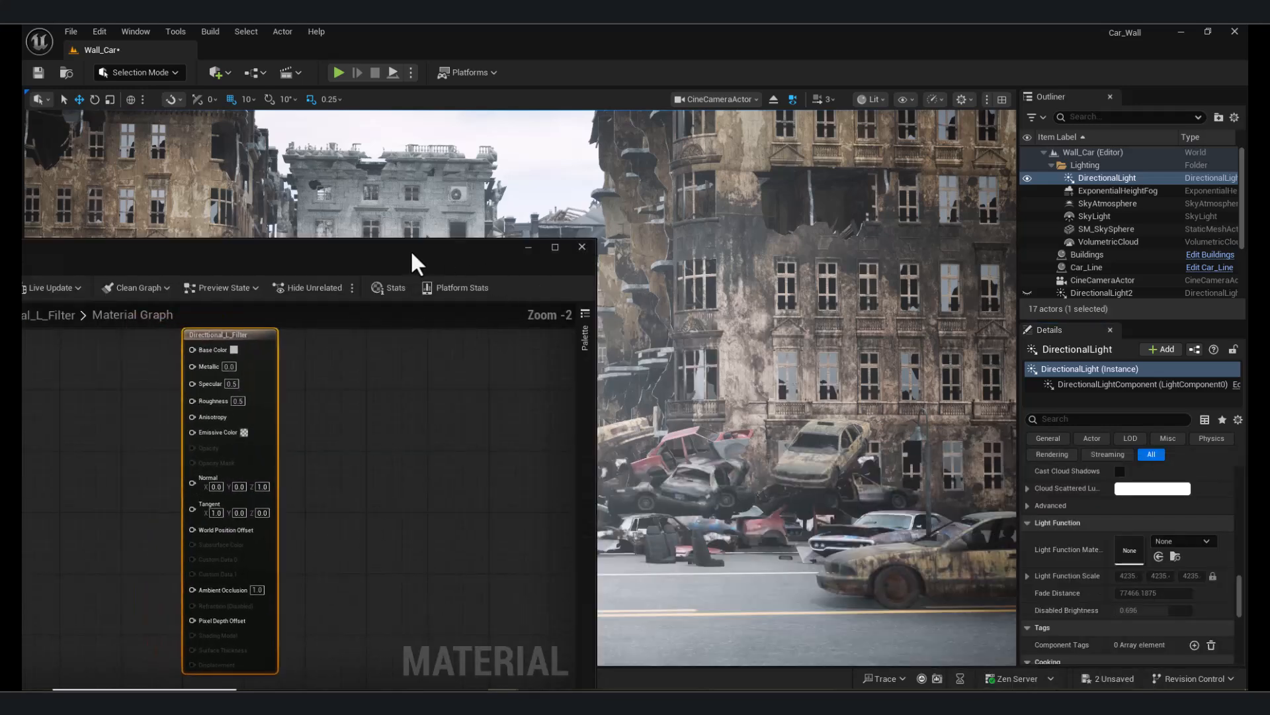
Set the Material Domain of Directtional_L_Filter to Light Function.
left_click_drag(410, 249, 994, 70)
left_click(415, 387)
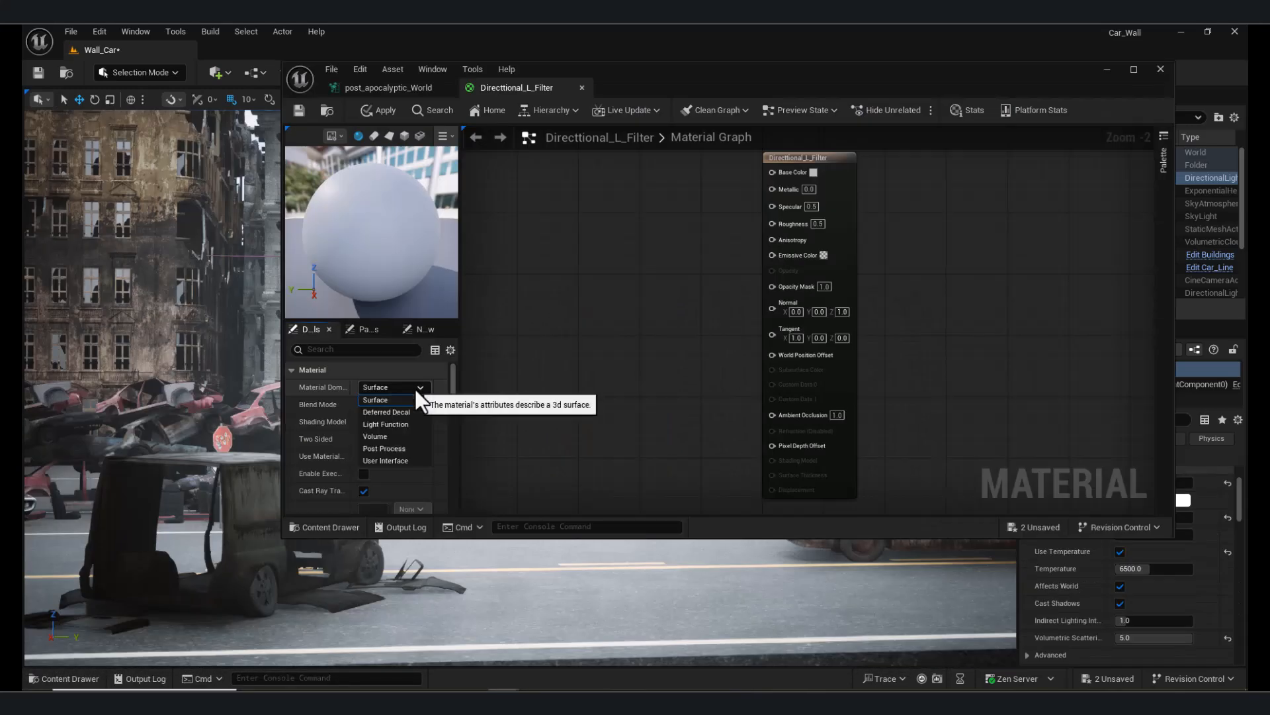
left_click(405, 418)
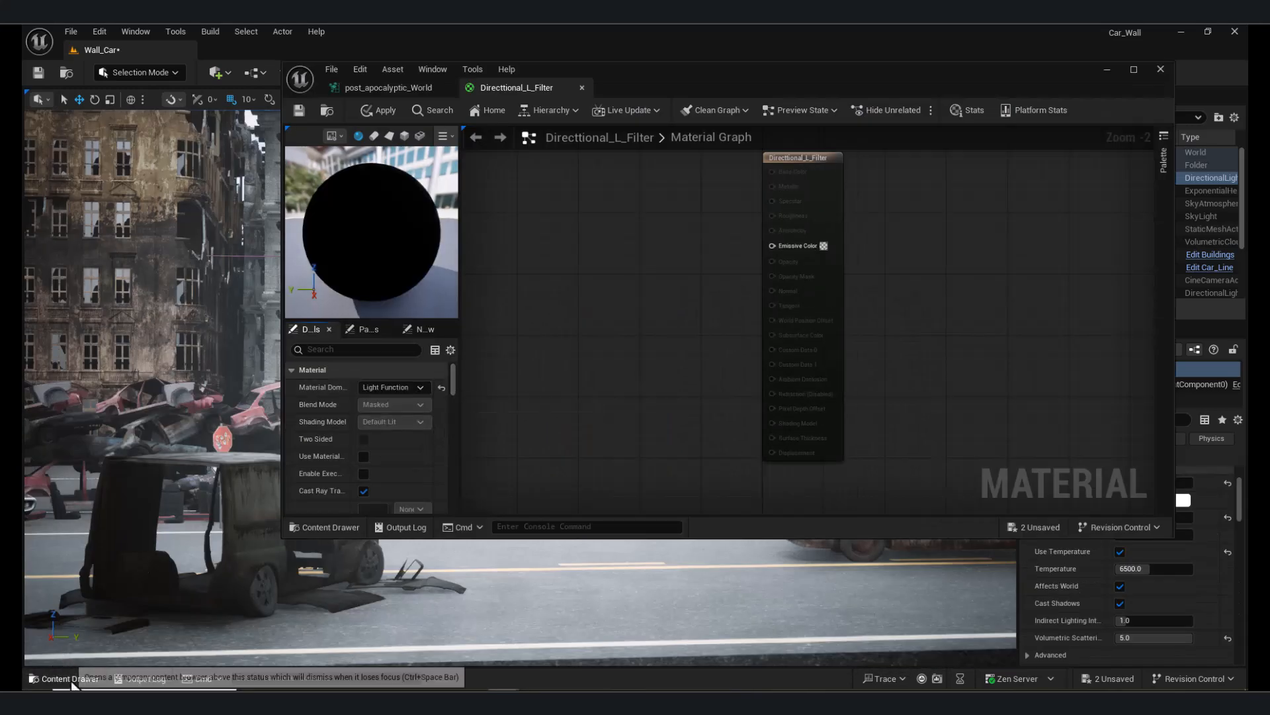
Add the damien-ramirez-cg-2 texture to the material graph, connect its RGB output to Emissive Color, and apply the material.
left_click(66, 678)
left_click_drag(925, 561, 648, 310)
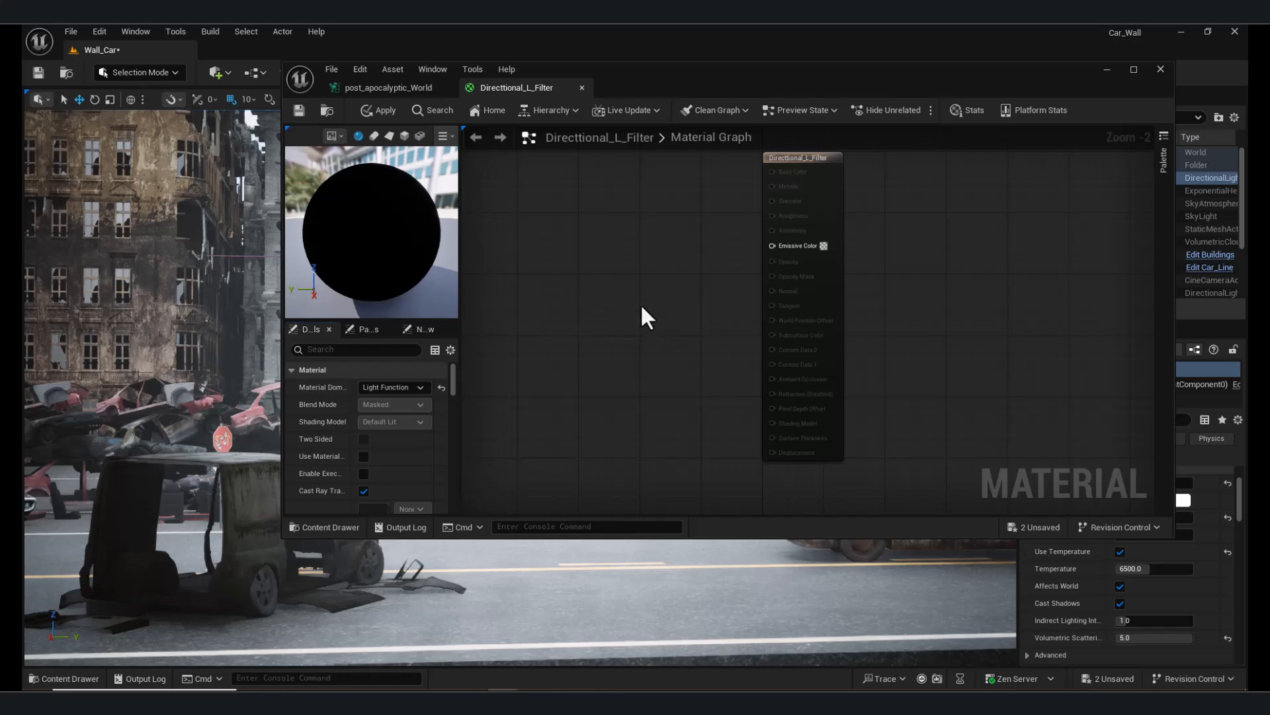
left_click(66, 678)
left_click_drag(797, 648, 483, 299)
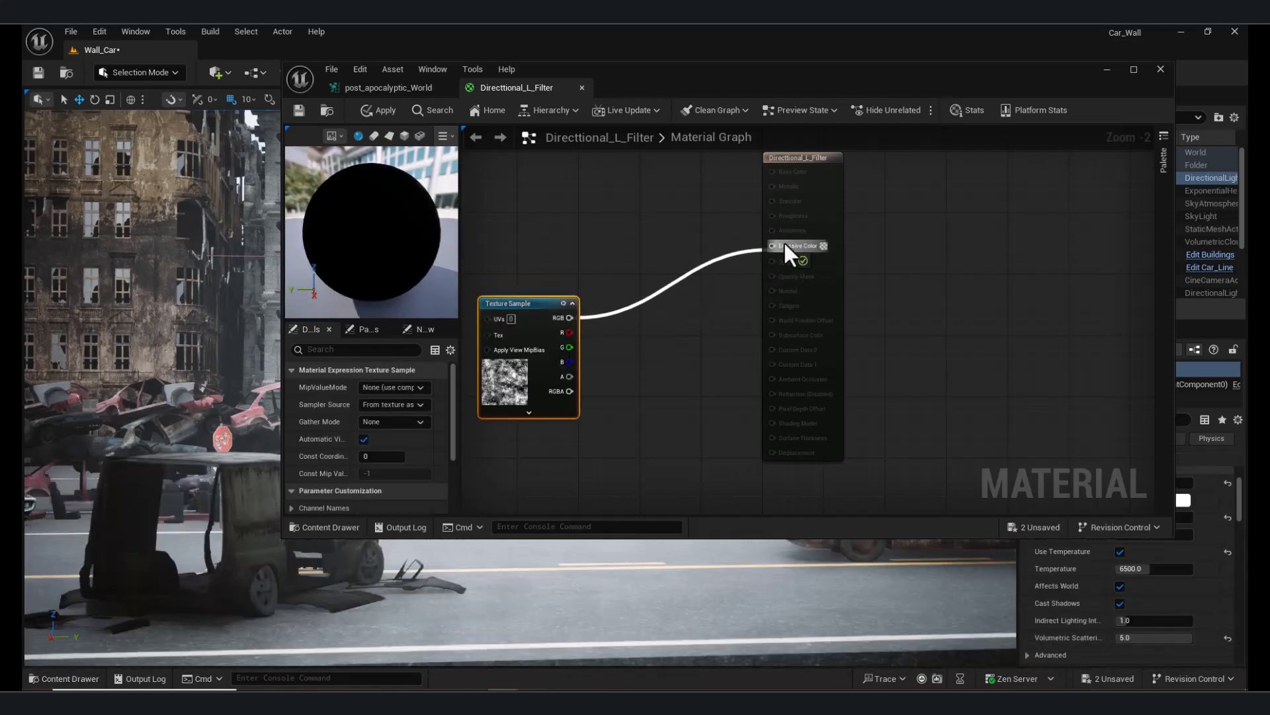
left_click_drag(786, 245, 785, 246)
left_click(381, 110)
left_click(1104, 72)
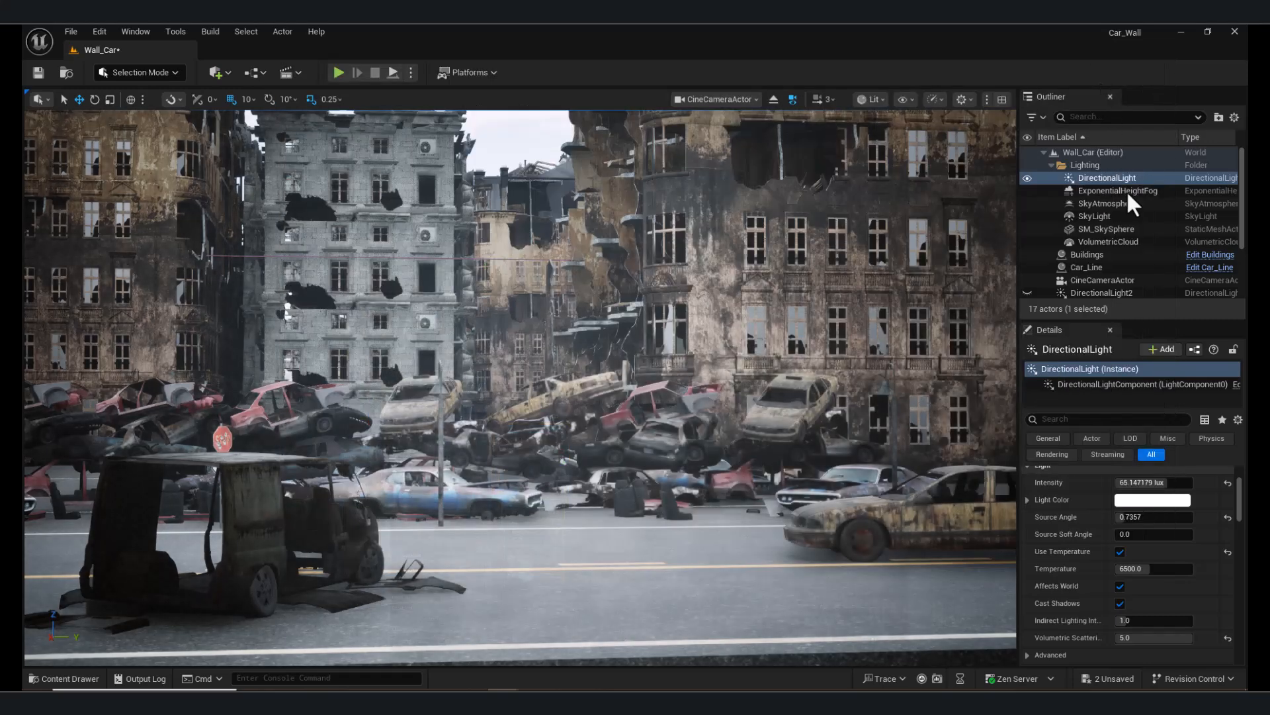
Set the DirectionalLight's Volumetric Scattering Intensity to 15.0 and assign Directtional_L_Filter as its Light Function Material.
mouse_move(1248, 530)
left_mouse_down()
mouse_move(1248, 596)
mouse_move(1248, 489)
mouse_move(1248, 511)
left_mouse_up()
left_click(1166, 550)
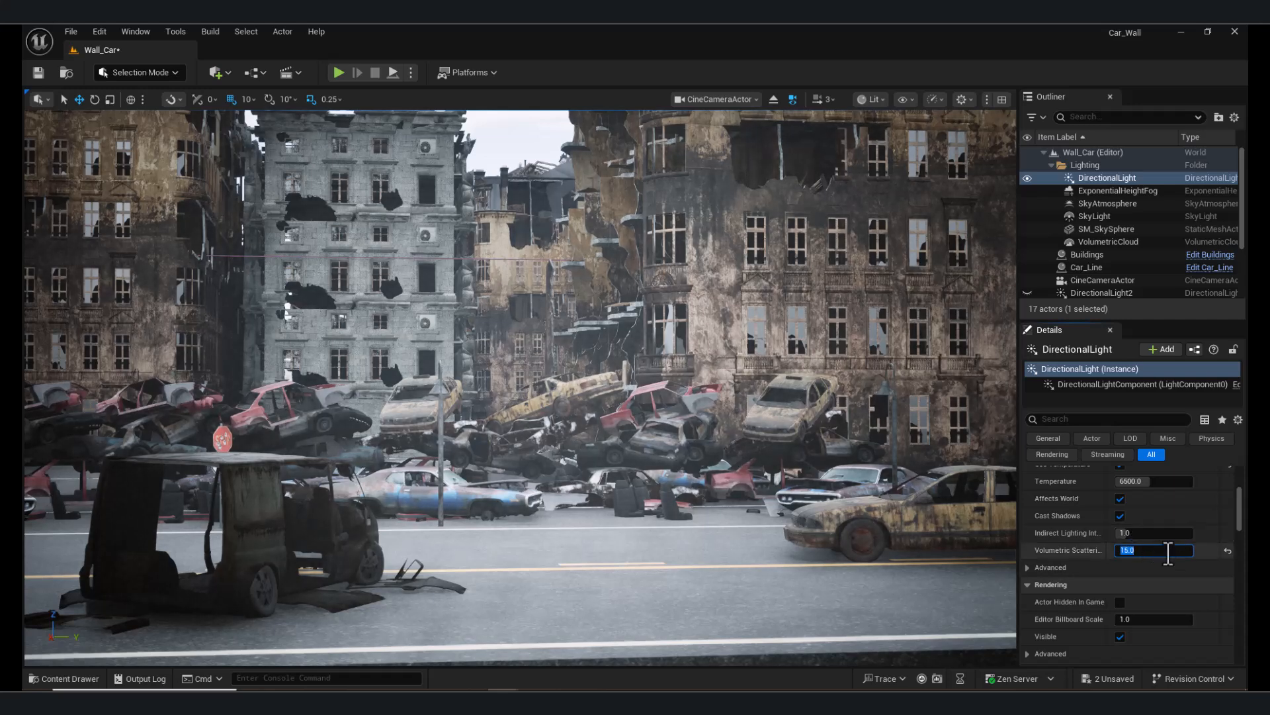
mouse_move(1239, 522)
left_mouse_down()
mouse_move(1237, 618)
mouse_move(1238, 603)
left_mouse_up()
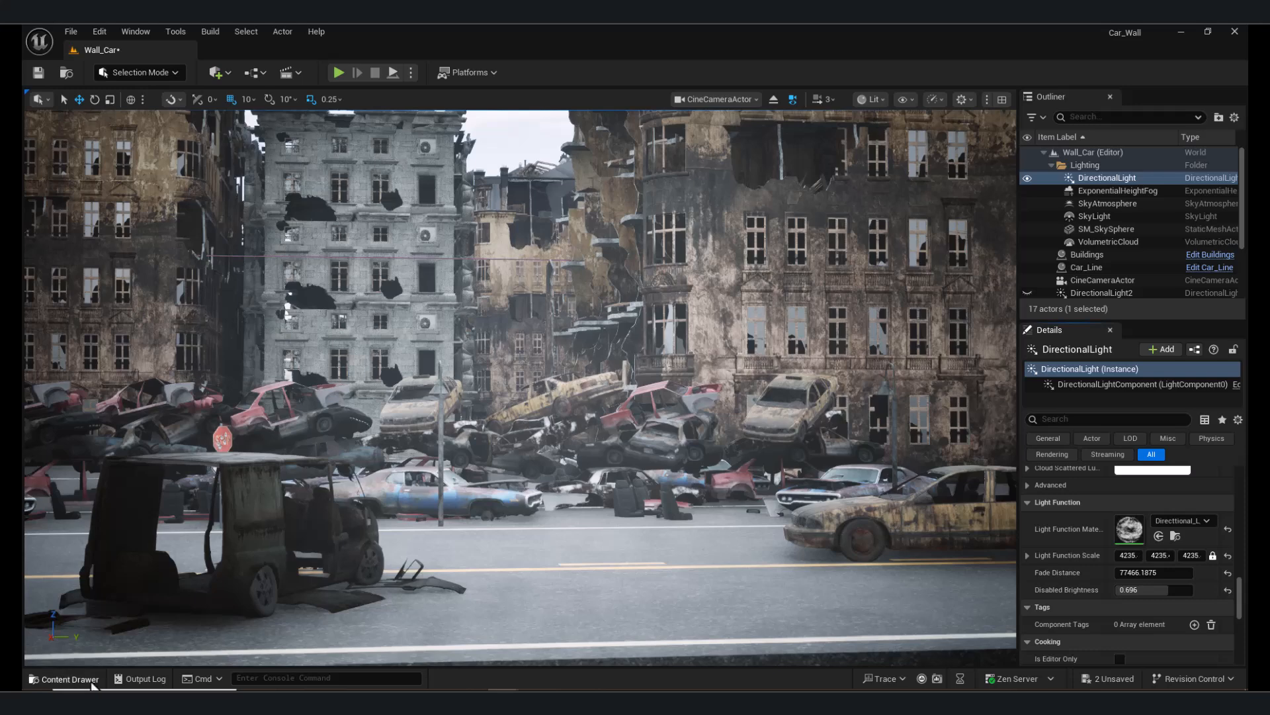
left_click(69, 679)
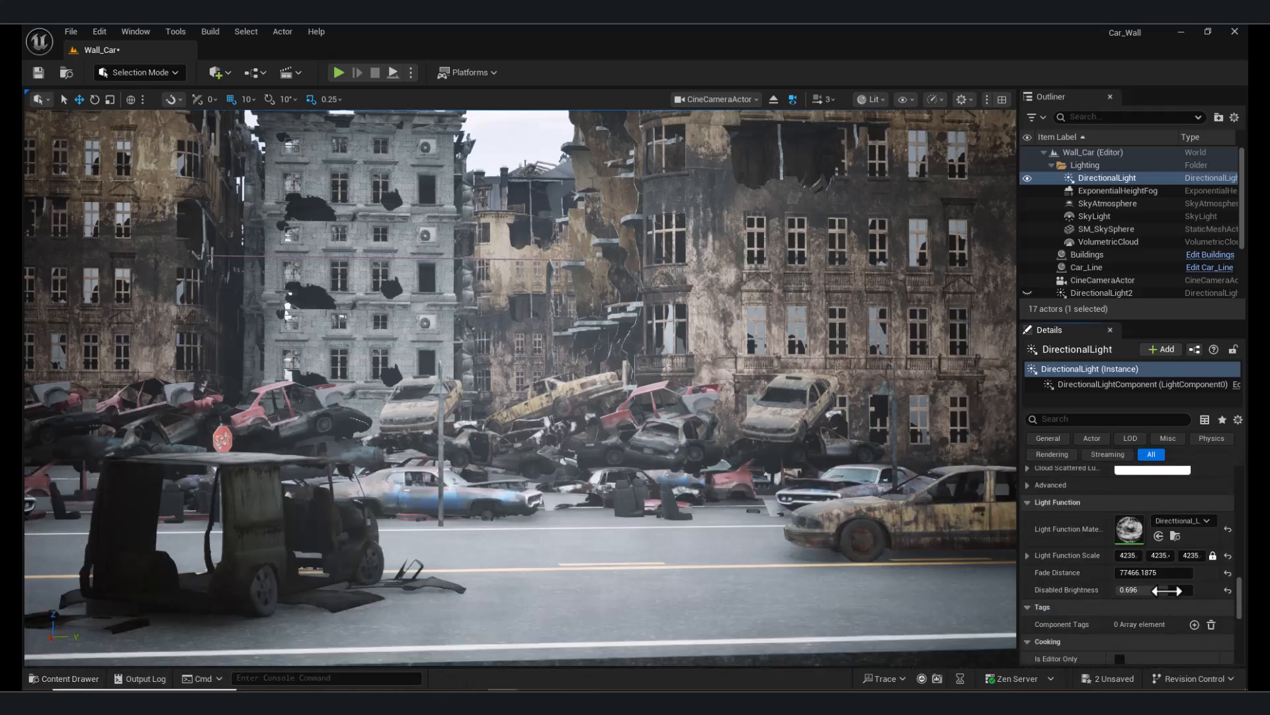
scroll(1243, 547, "up", 3)
scroll(1240, 530, "up", 5)
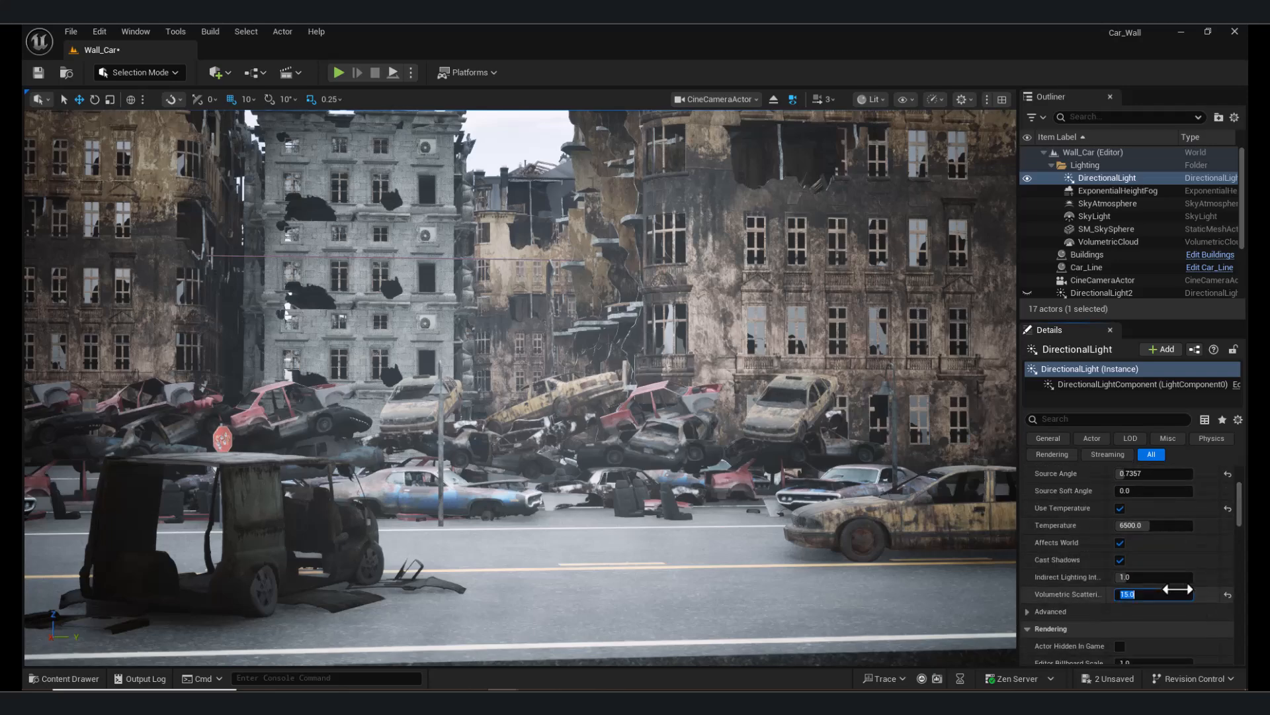
Set the DirectionalLight's Volumetric Scattering Intensity to 50 and check the haze from the cine camera view.
left_click(1178, 589)
type("50")
key("Return")
right_click_drag(612, 419, 502, 435)
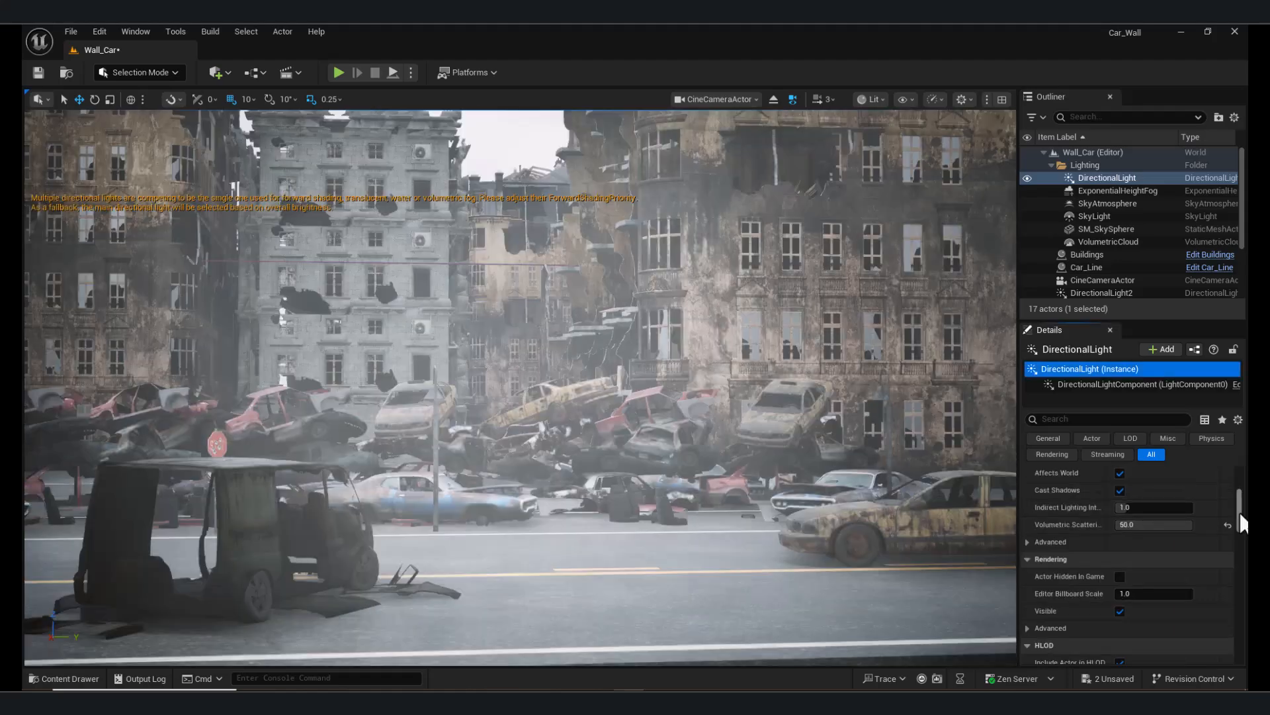
scroll(1232, 530, "down", 4)
mouse_move(824, 504)
right_mouse_down()
mouse_move(722, 450)
mouse_move(826, 512)
right_mouse_up()
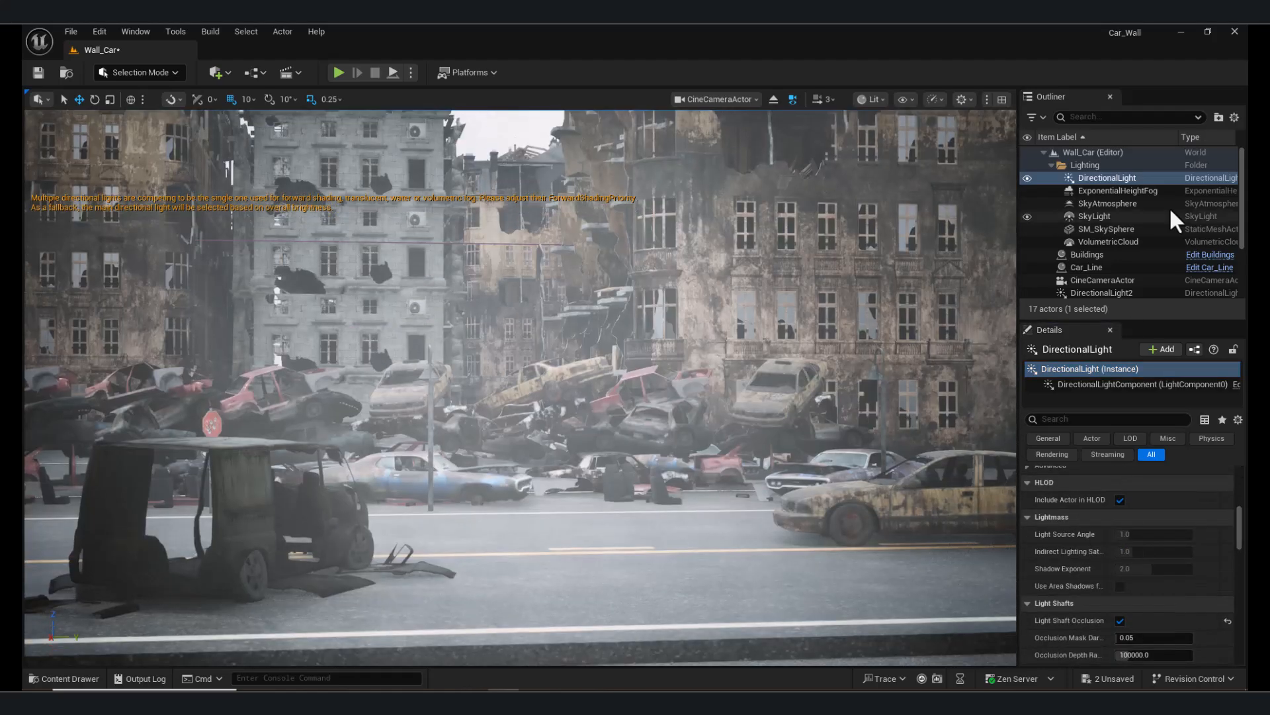
Hide the HDRIBackdrop and set the DirectionalLight's intensity to 50 lux.
scroll(1112, 238, "down", 3)
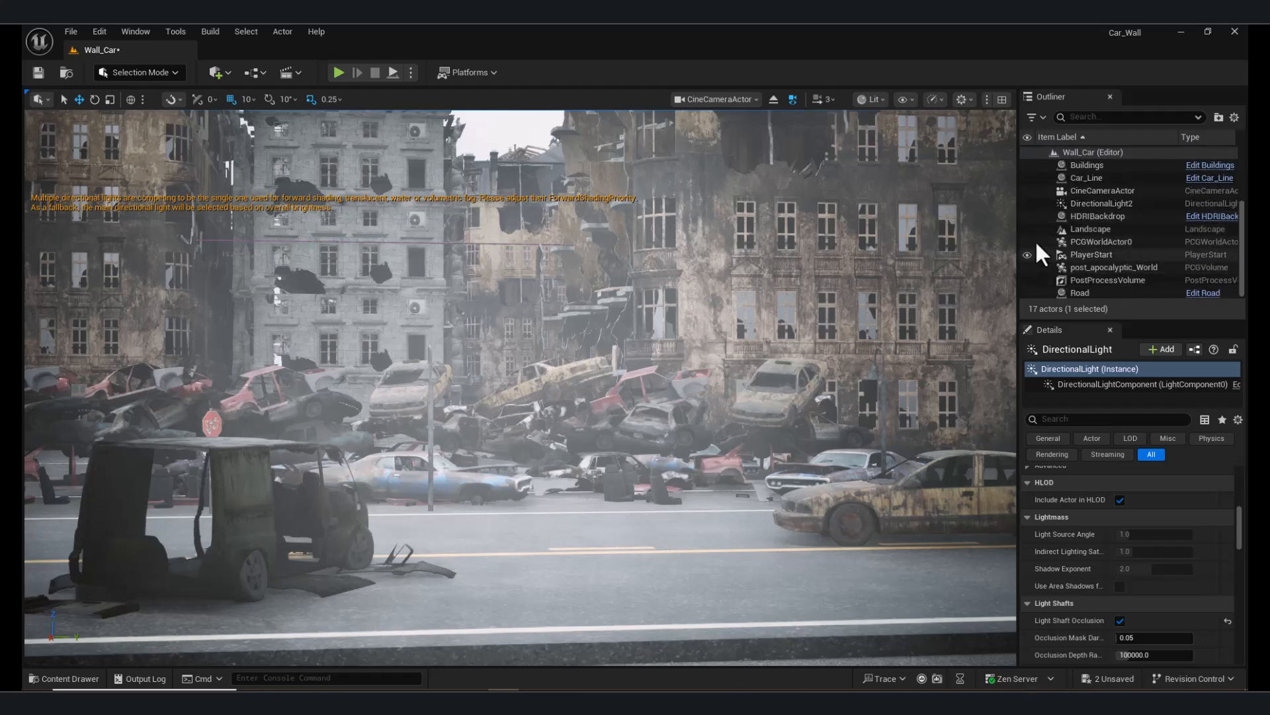
left_click(1027, 216)
left_click_drag(1240, 550, 1165, 503)
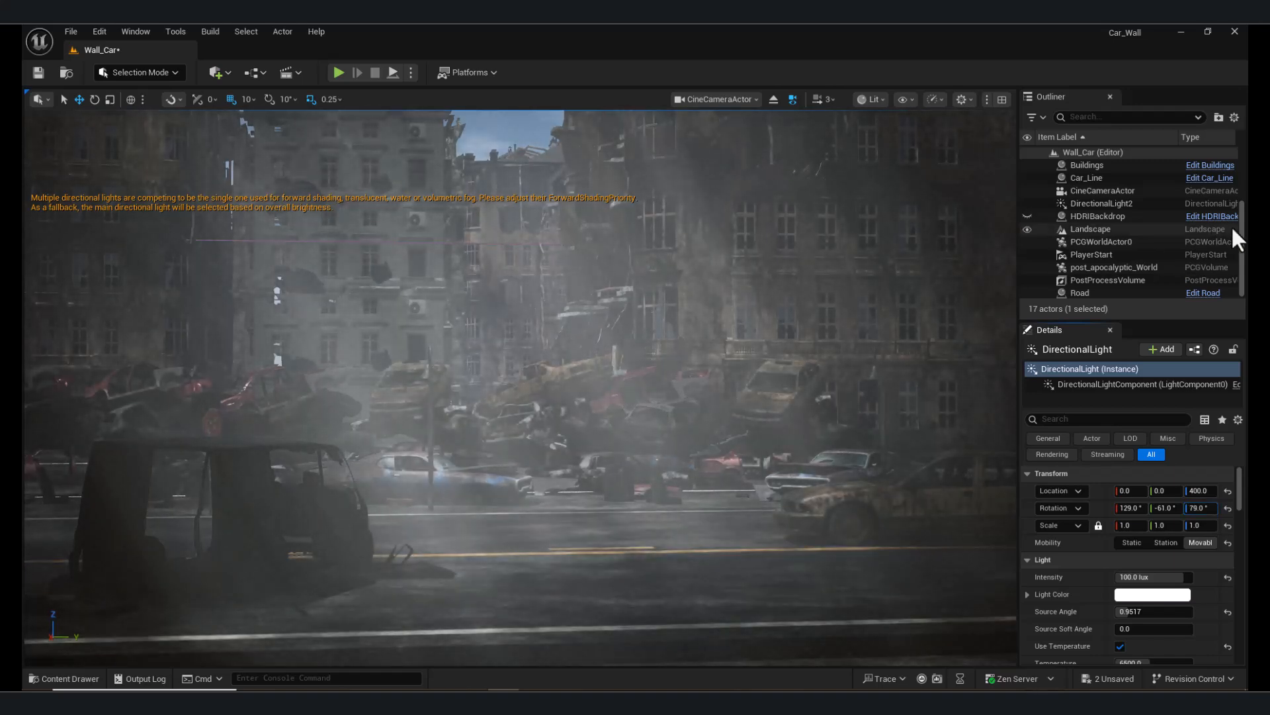
key("Return")
type("50")
key("Return")
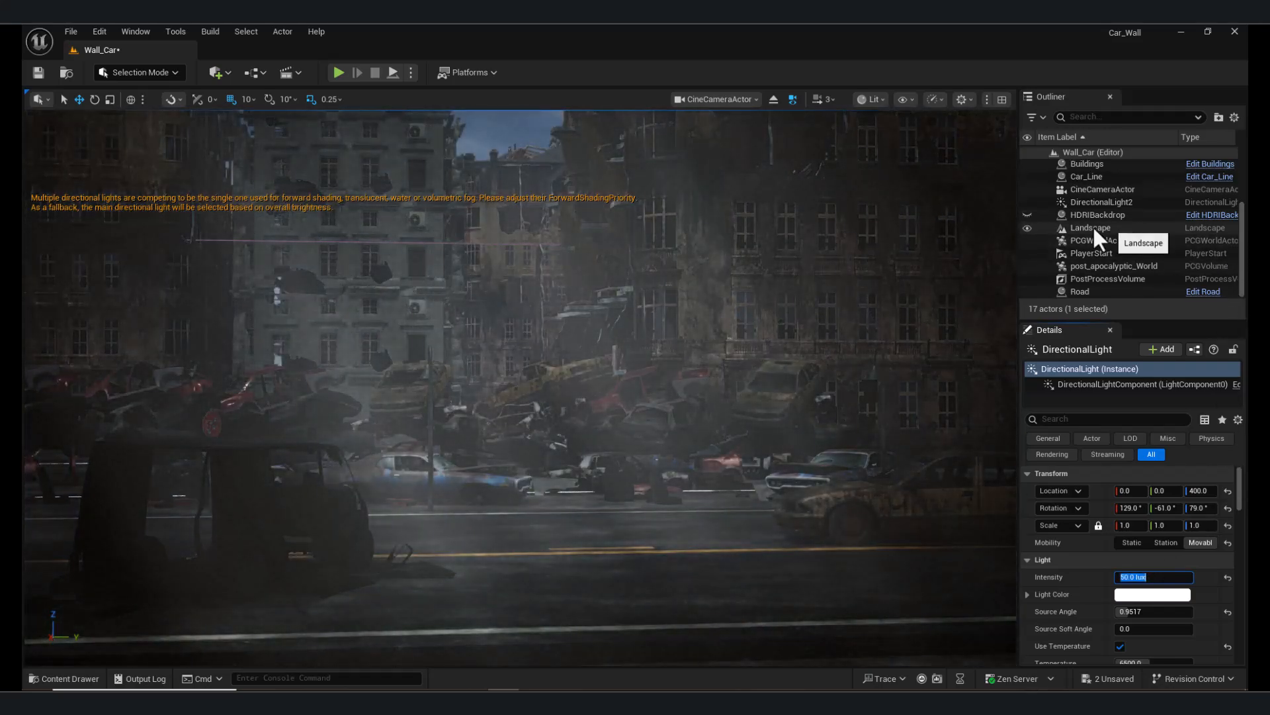
Show the HDRIBackdrop again and set the DirectionalLight's intensity to 80 lux.
left_click(1027, 214)
scroll(1059, 225, "up", 2)
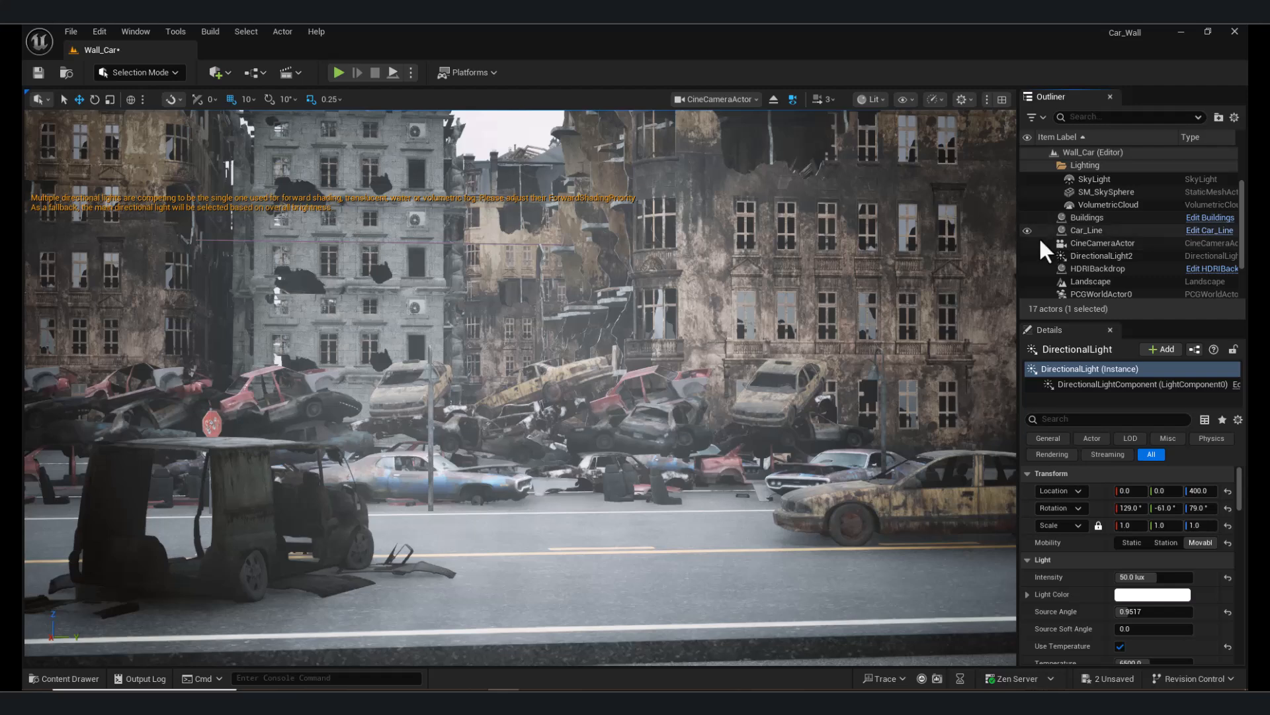
scroll(1039, 238, "up", 2)
left_click(1165, 577)
type("580")
key("BackSpace")
key("BackSpace")
key("BackSpace")
type("80")
key("Return")
left_click(1027, 177)
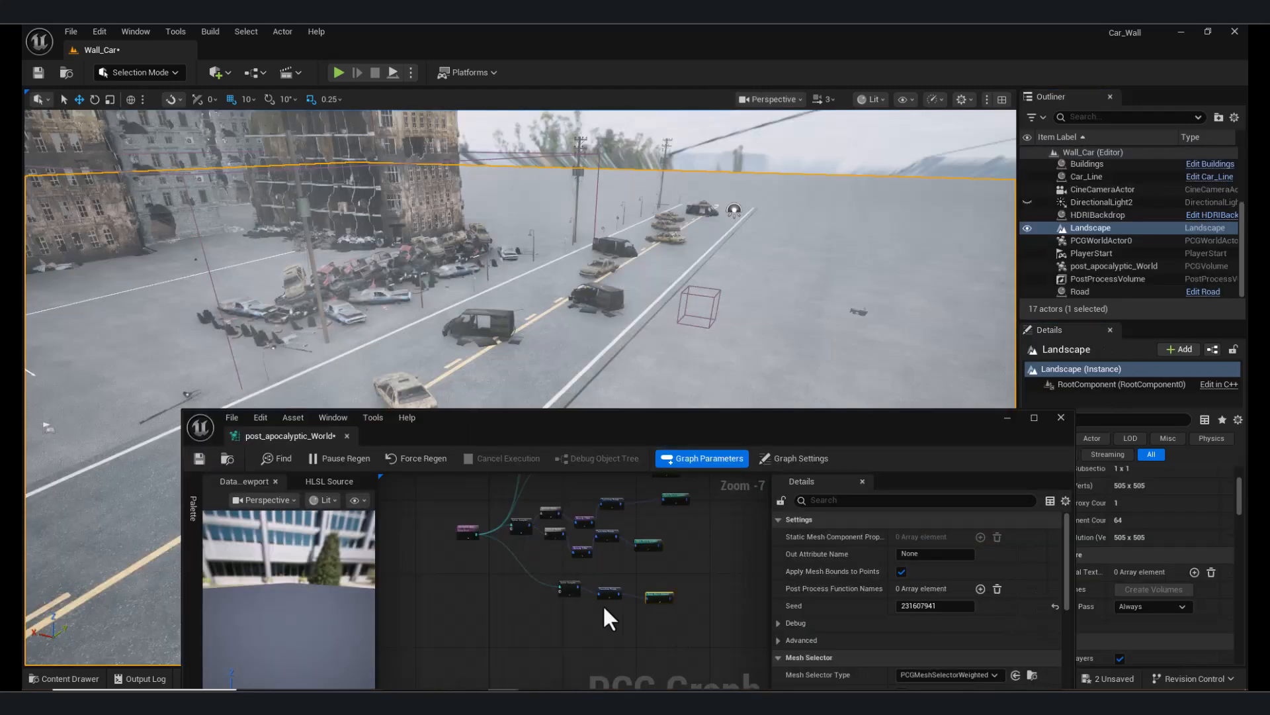
Duplicate the lowest Spline Sampler, Transform Points and Static Mesh Spawner chain in the PCG graph and connect it to the same spline source node.
left_click_drag(602, 605, 546, 580)
scroll(582, 617, "up", 2)
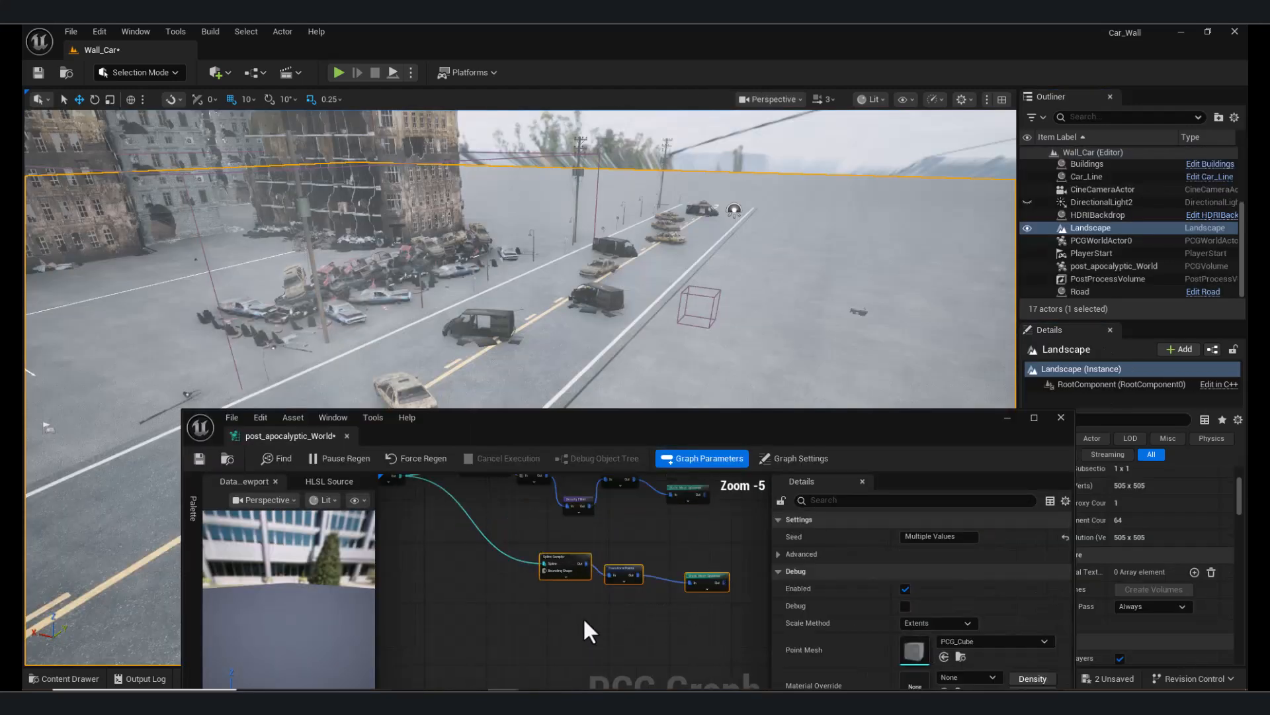
right_click_drag(670, 259, 670, 259)
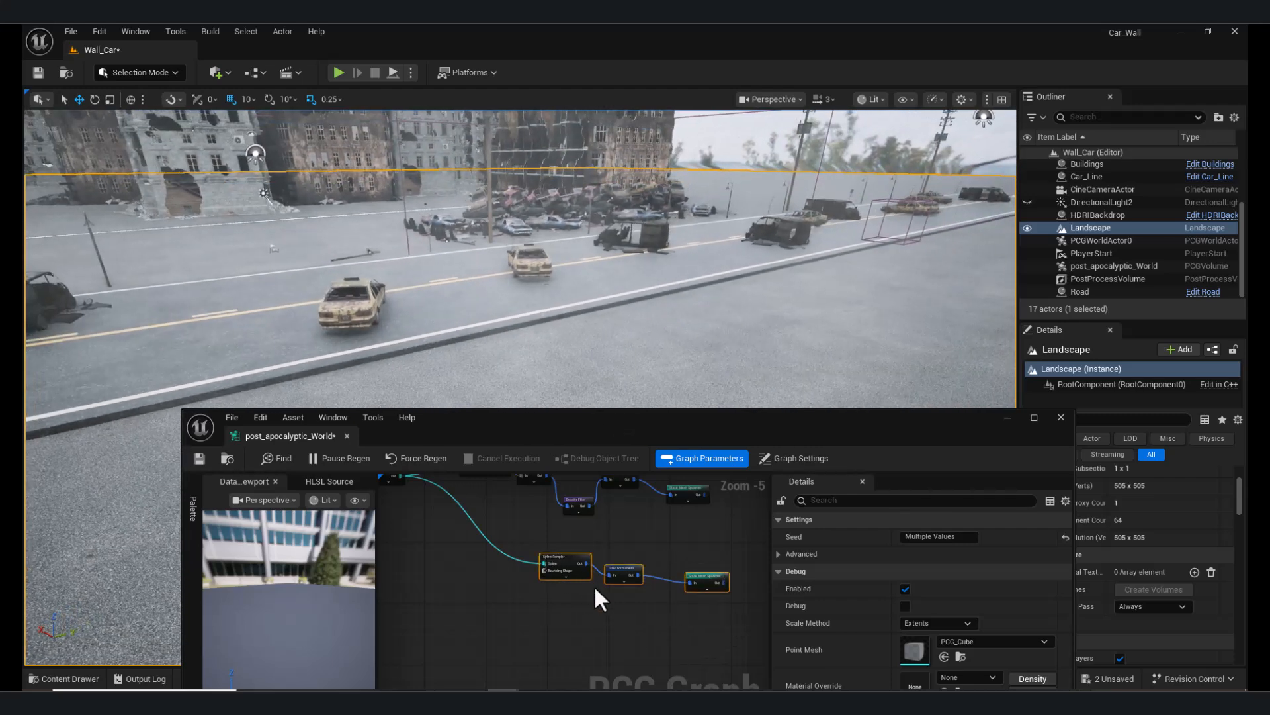
key("ctrl+d")
left_click_drag(552, 603, 547, 605)
left_click(534, 600)
right_click_drag(453, 549, 481, 569)
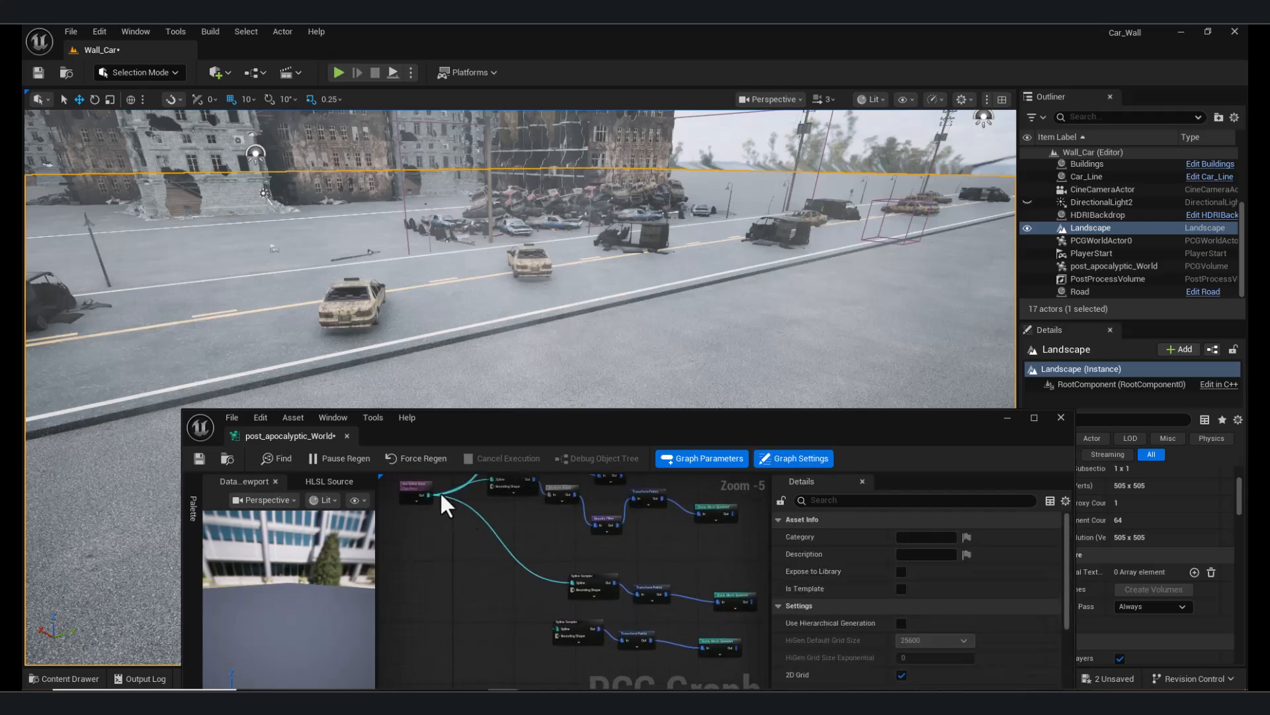
left_click_drag(437, 495, 565, 627)
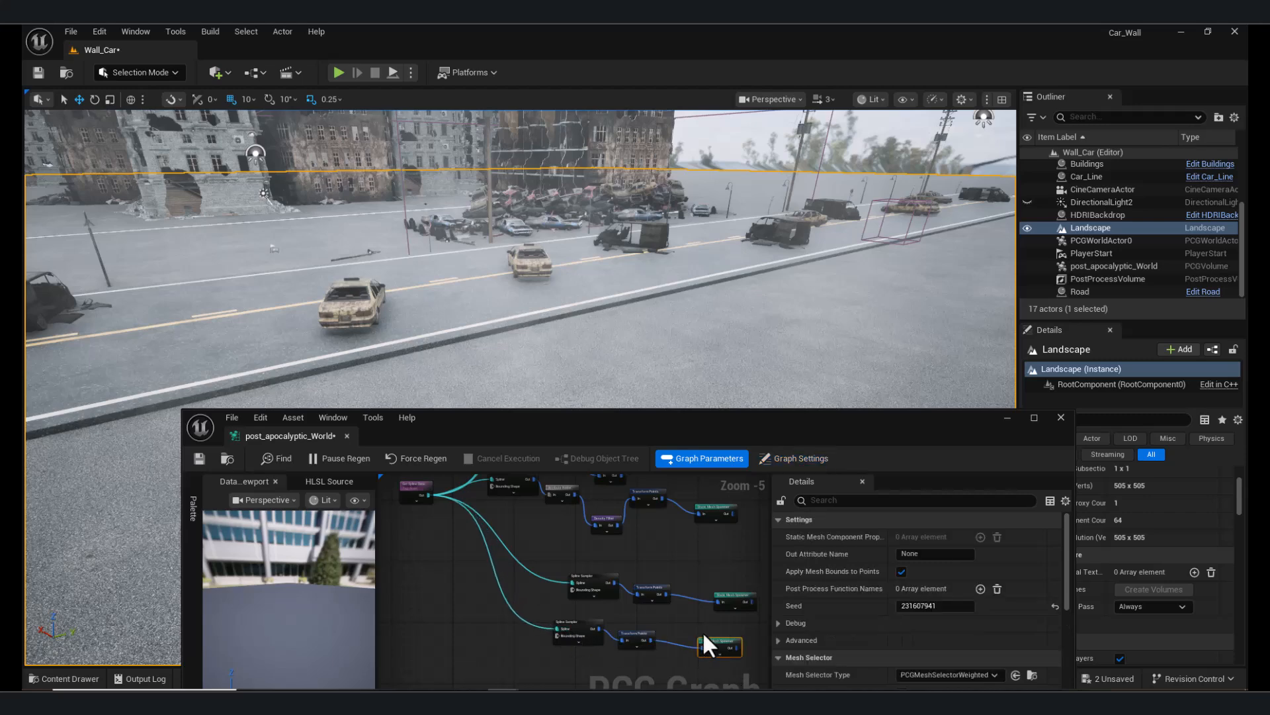
Set the duplicated Transform Points node's Offset Min and Offset Max Y values to -800.
left_click(639, 639)
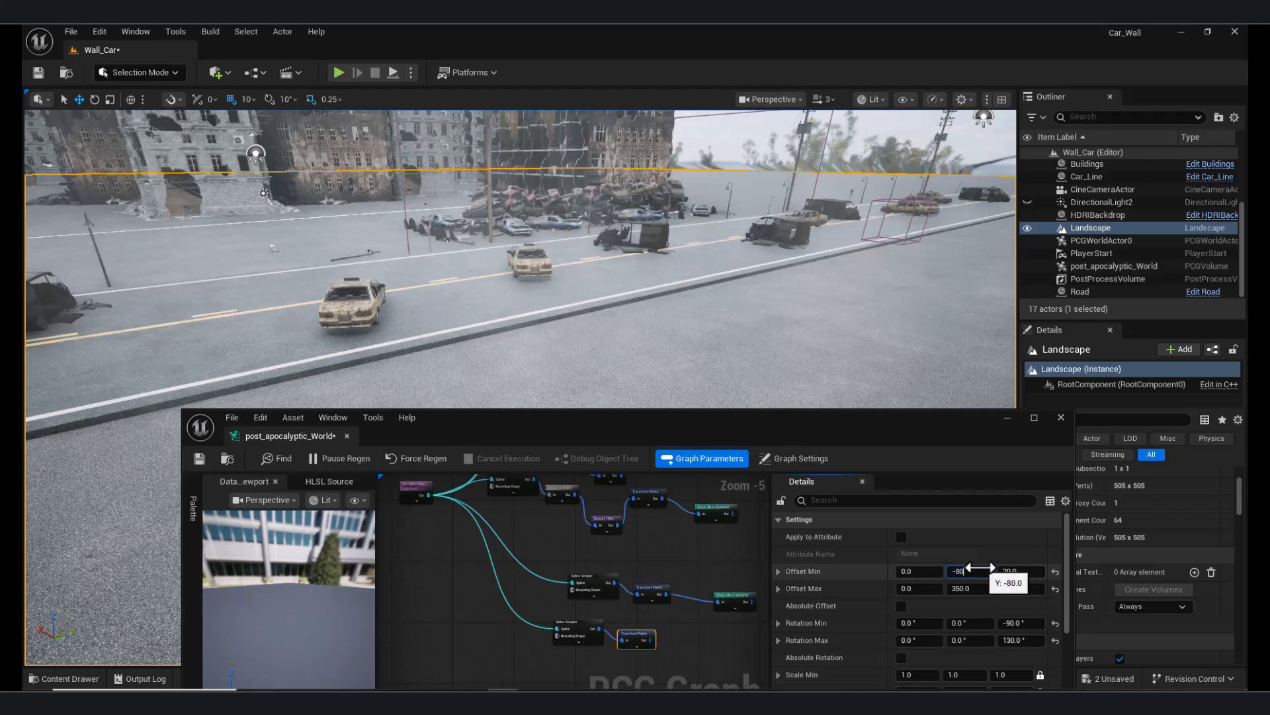
left_click(968, 588)
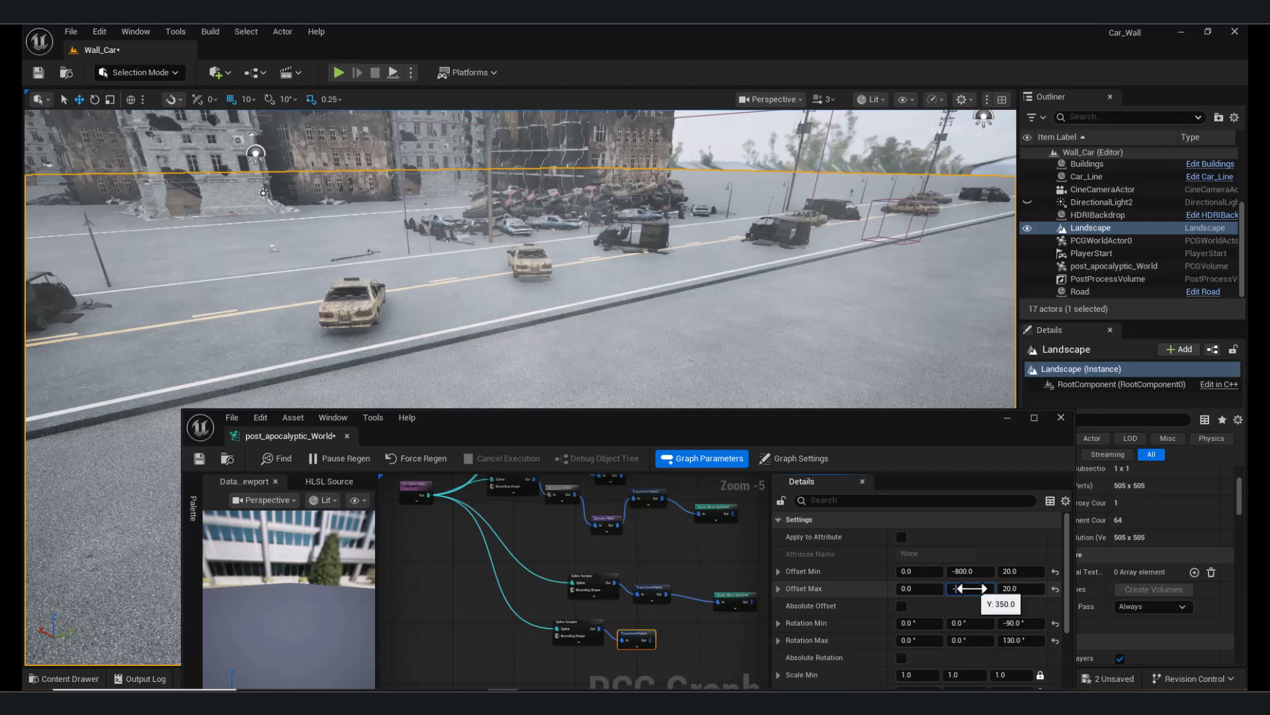
scroll(562, 578, "up", 3)
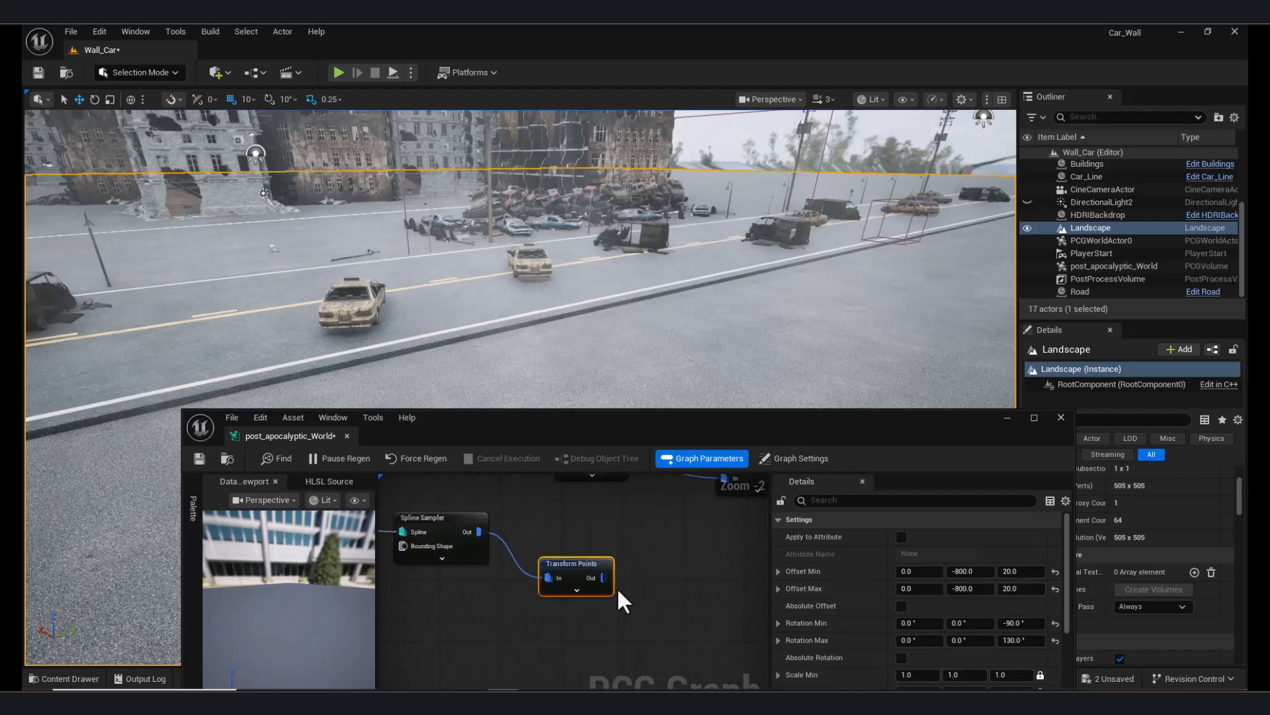
Feed the duplicated Transform Points node's output into a new Create Spline node.
scroll(611, 584, "down", 3)
left_click_drag(611, 585, 655, 594)
type("create")
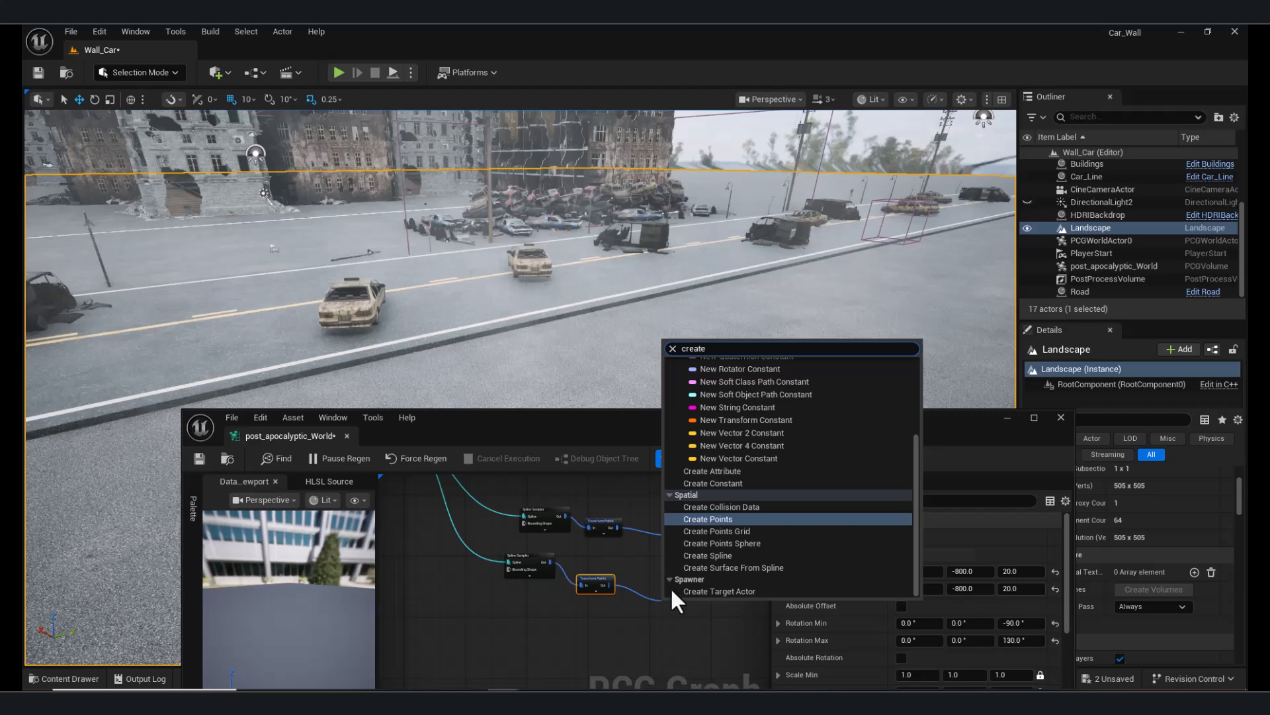
left_click(728, 555)
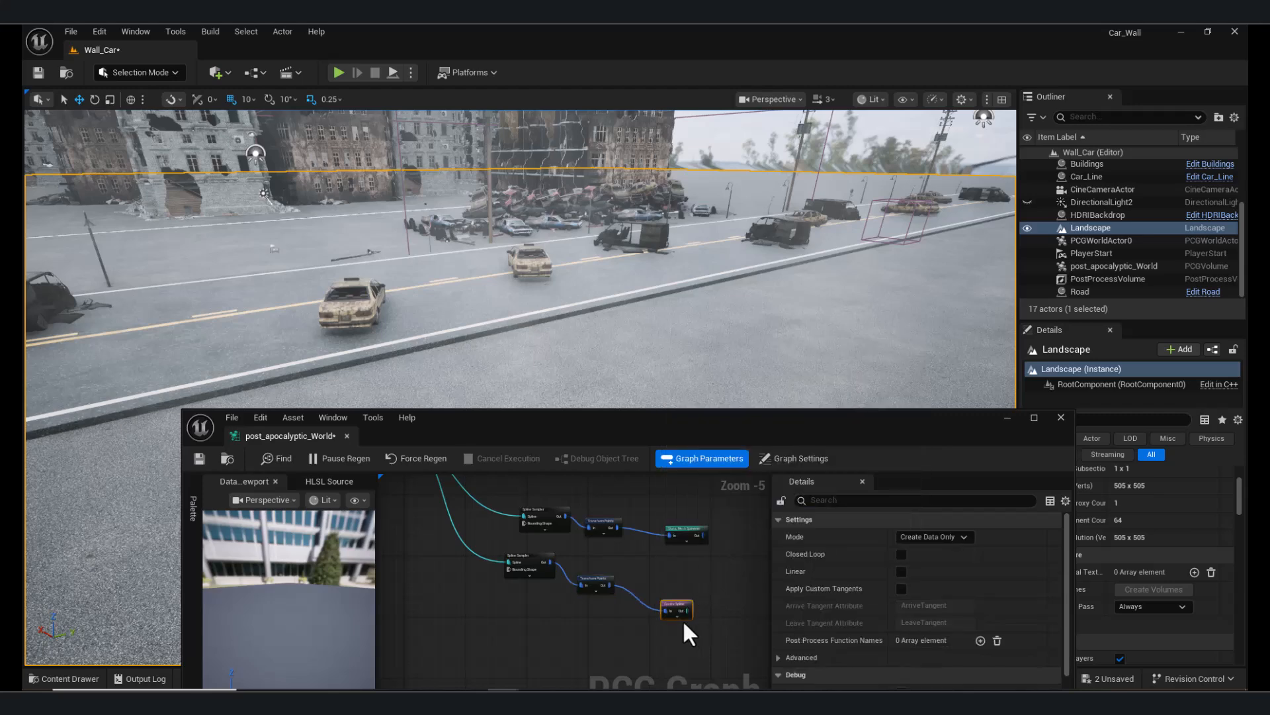
Connect the Create Spline output to a new Spawn Spline Mesh node that uses the Sidewalk static mesh.
scroll(697, 613, "up", 2)
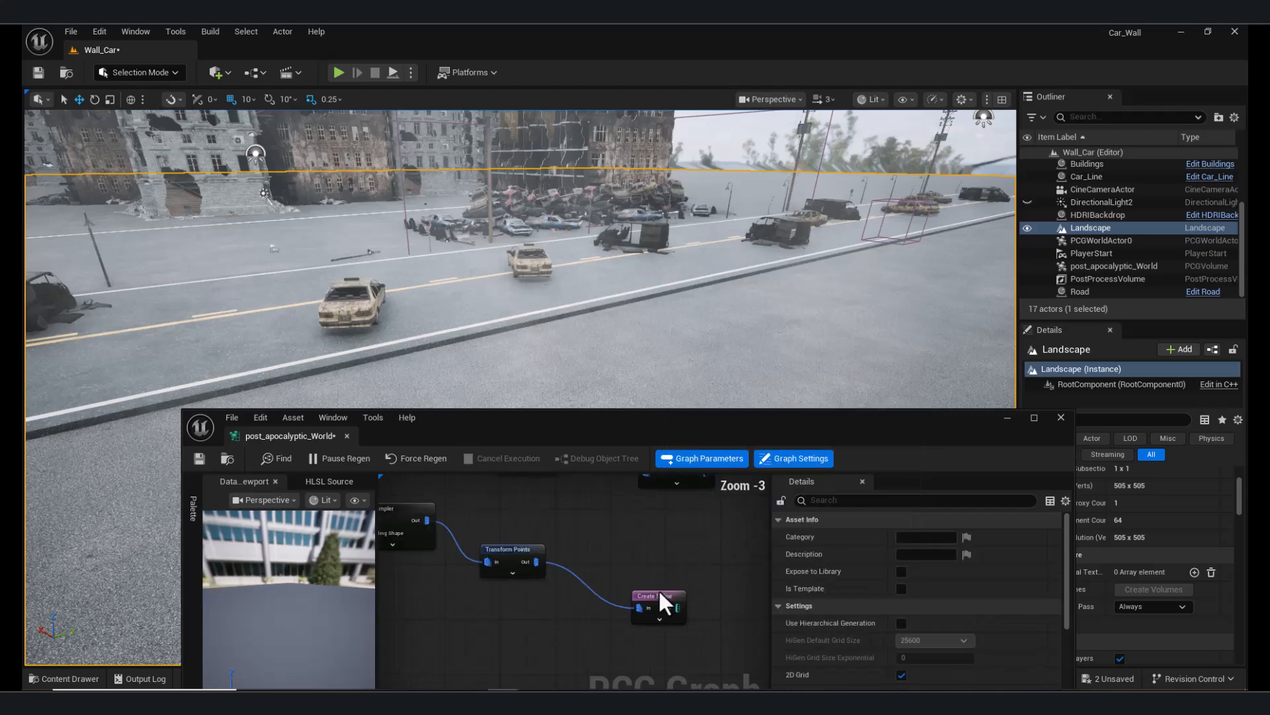
left_click_drag(710, 588, 711, 589)
type("spawn")
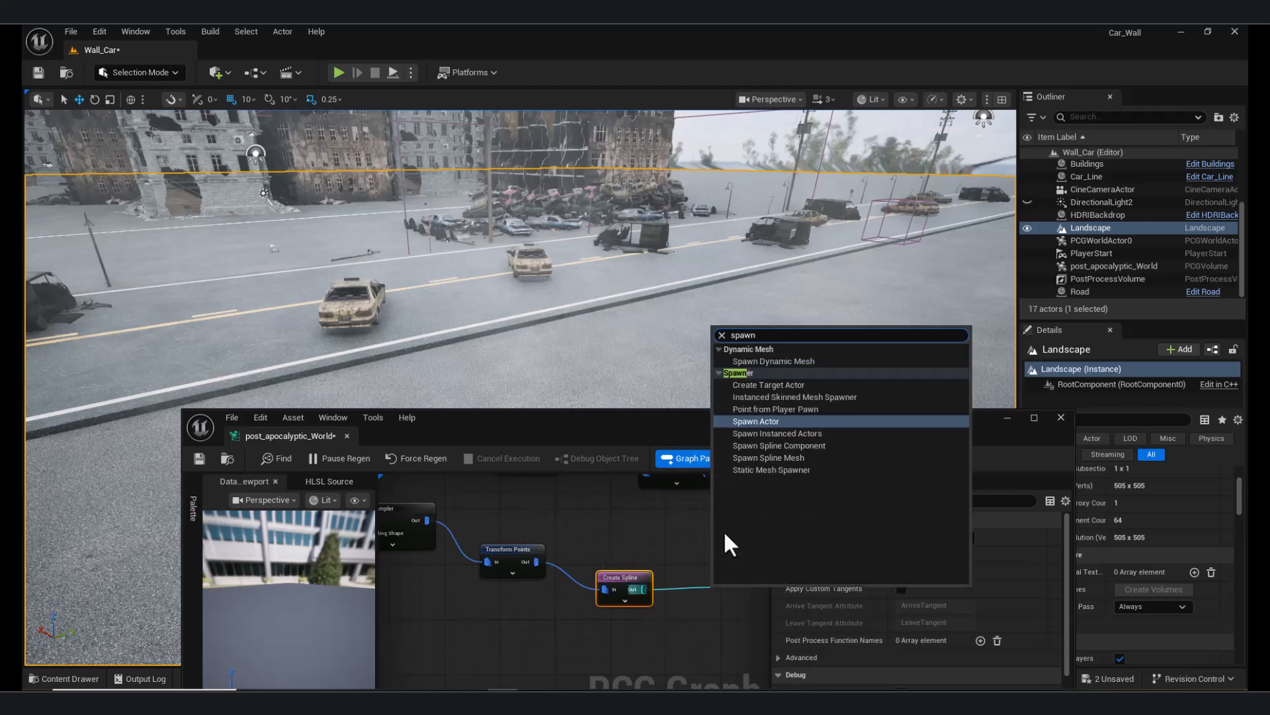
left_click(812, 457)
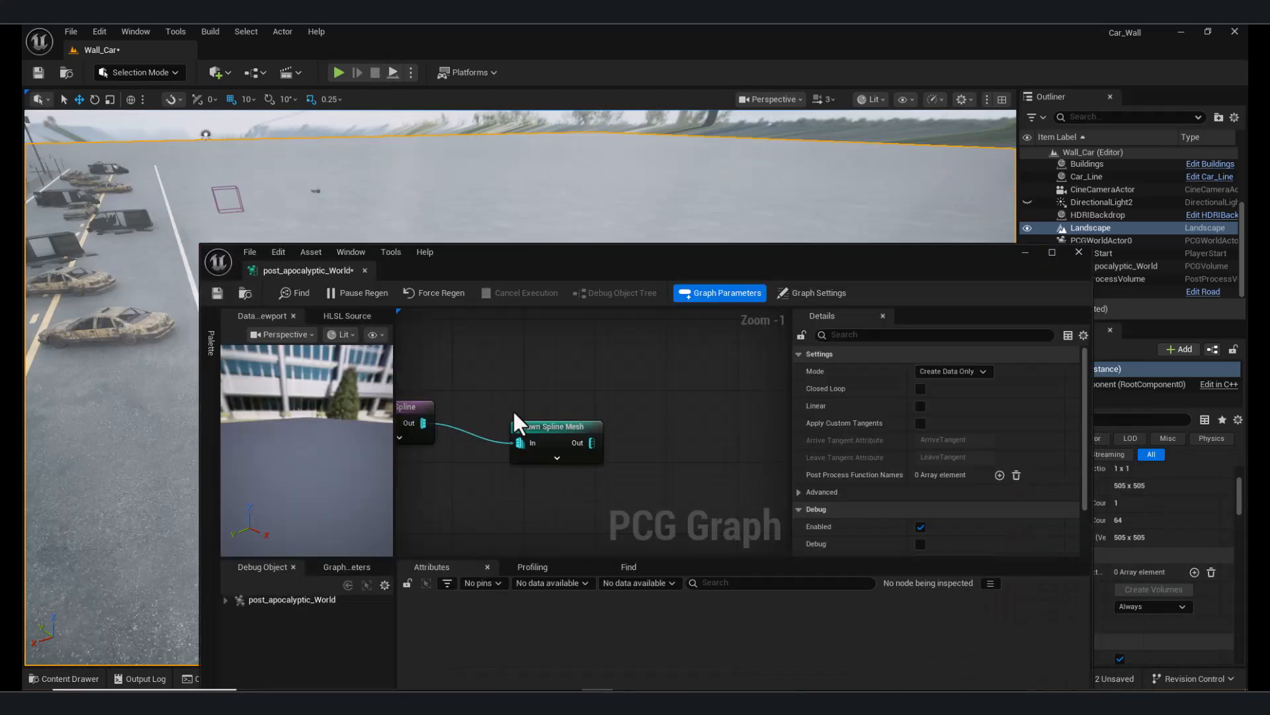
left_click(529, 427)
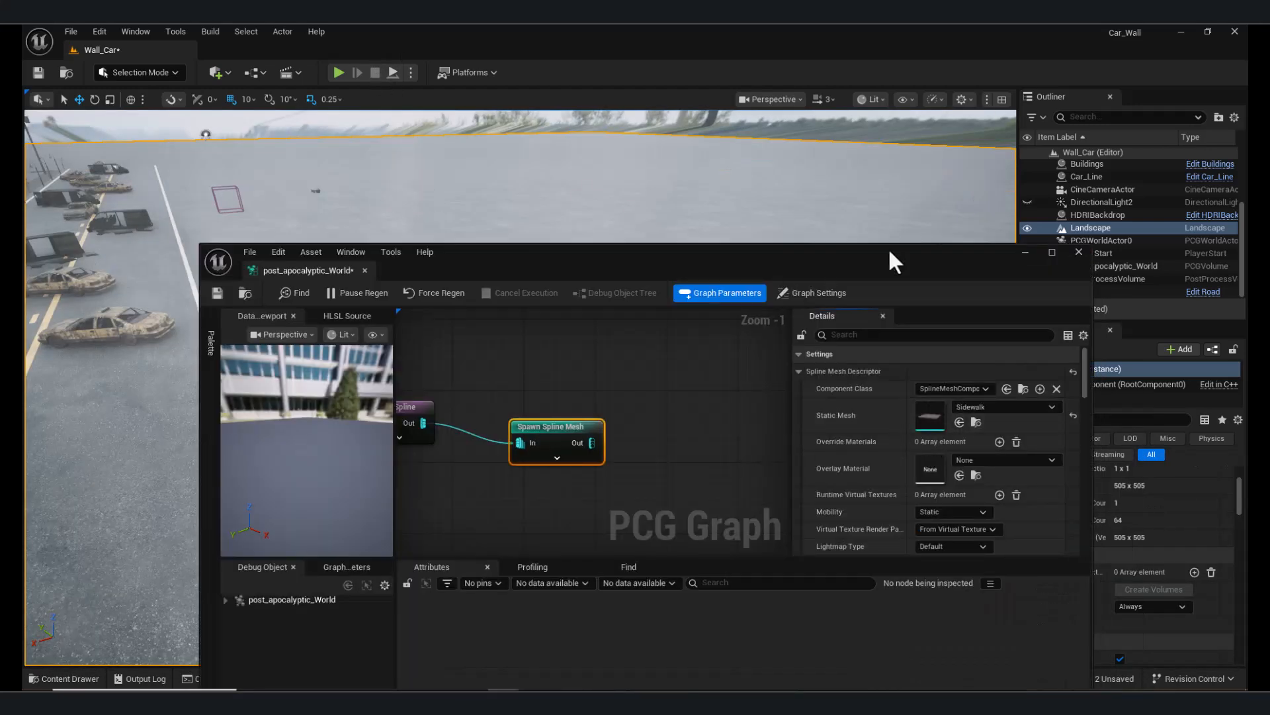
double_click(823, 270)
right_click_drag(507, 369, 617, 351)
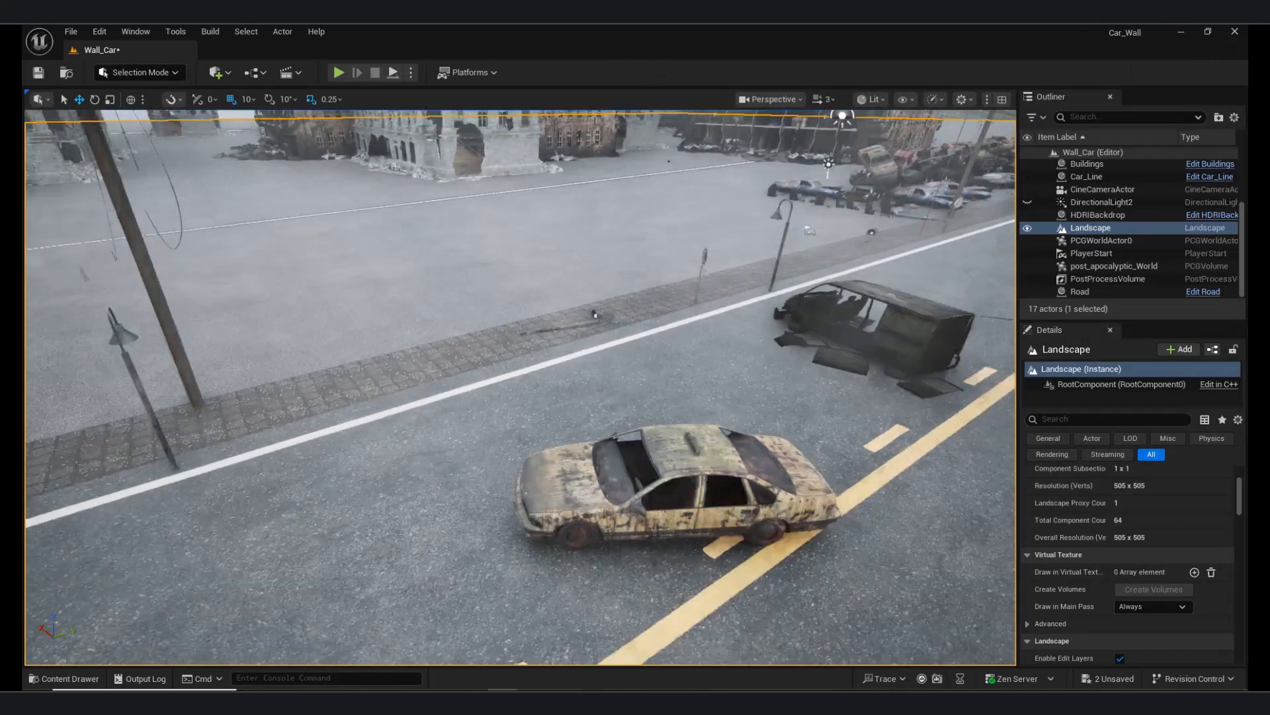
Set the Offset Min and Offset Max Y values of the second sidewalk chain's Transform Points node to 900.
left_click(519, 665)
right_click_drag(518, 301, 499, 364)
scroll(499, 363, "down", 3)
right_click_drag(336, 404, 435, 317)
right_click_drag(368, 187, 515, 261)
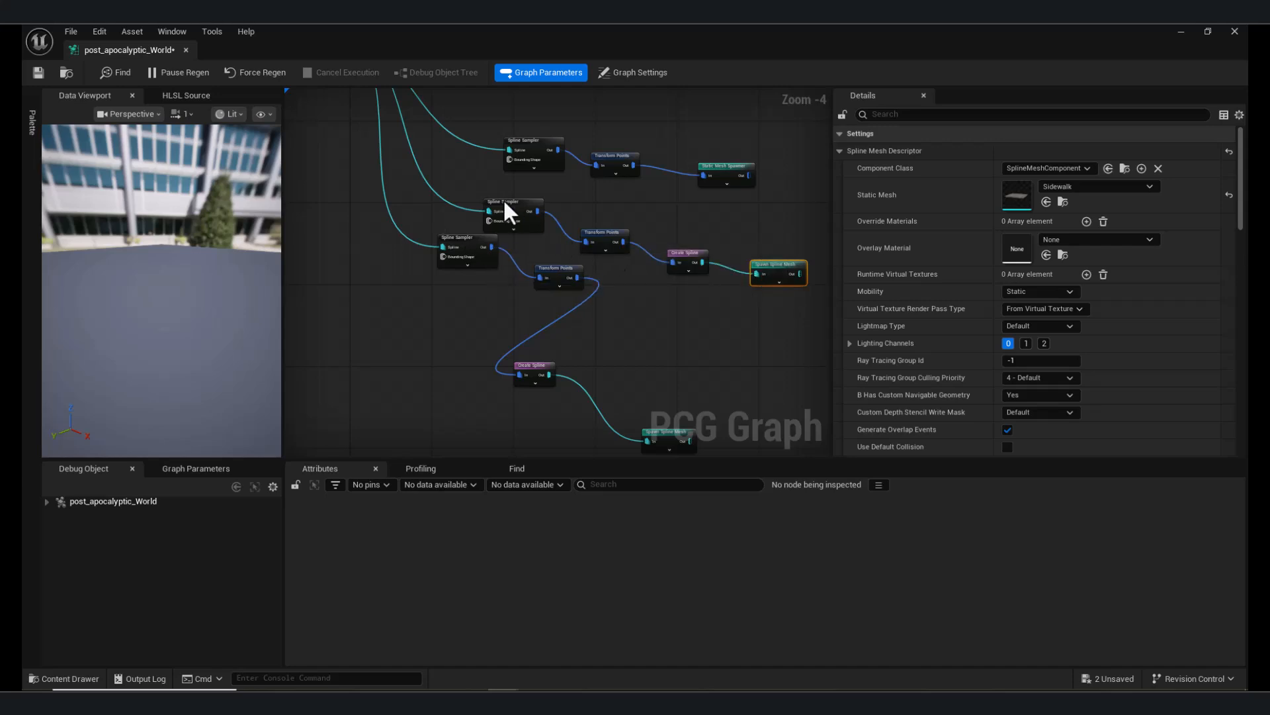
left_click(604, 242)
left_click(568, 279)
left_click(1112, 186)
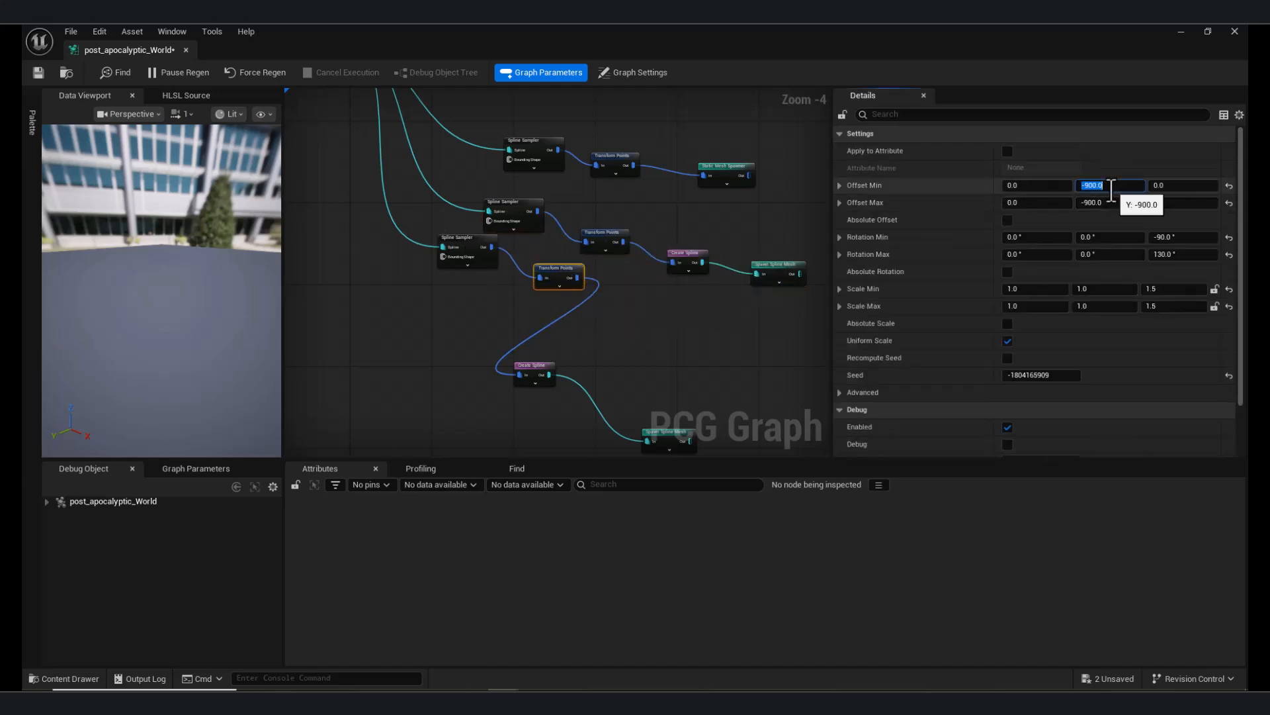
left_click(1110, 202)
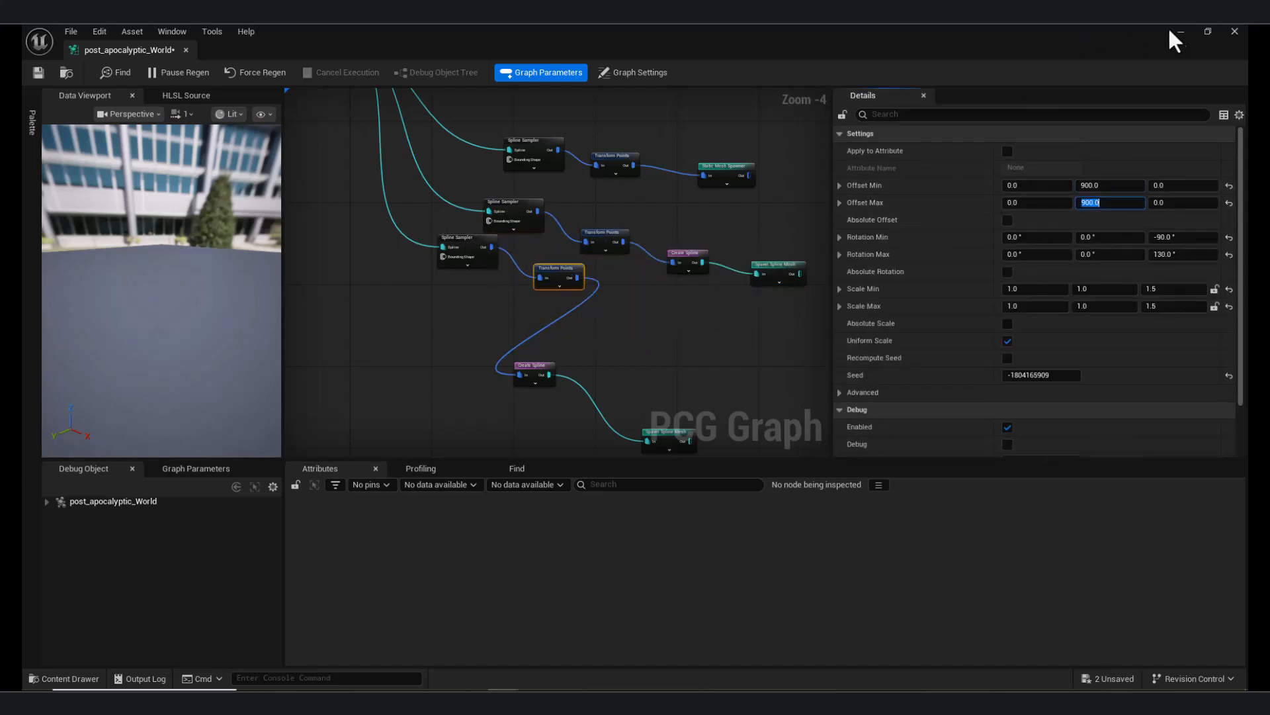
right_click_drag(669, 448, 570, 388)
left_click(569, 387)
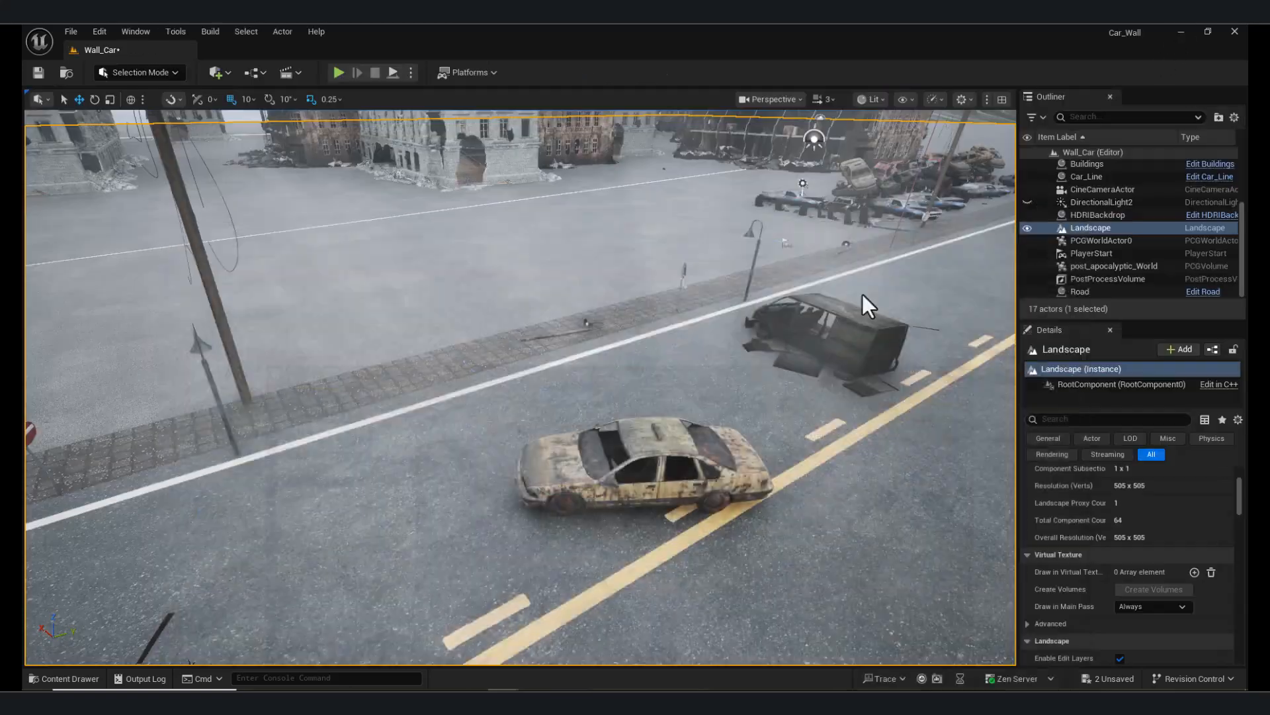
right_click_drag(863, 293, 913, 268)
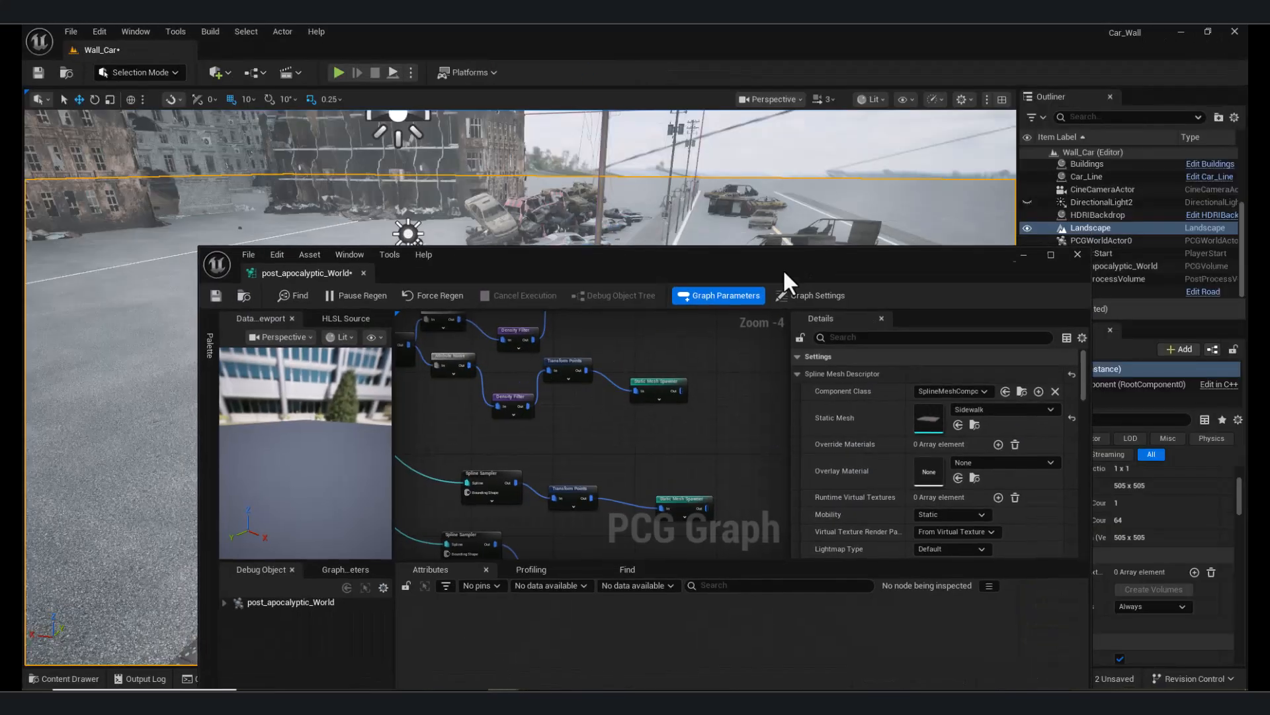
Set Offset Min and Offset Max Y to -850 on the Transform Points node fed by the lower Density Filter.
left_click_drag(784, 270, 759, 312)
right_click_drag(644, 425, 619, 458)
left_click(616, 459)
left_click(517, 446)
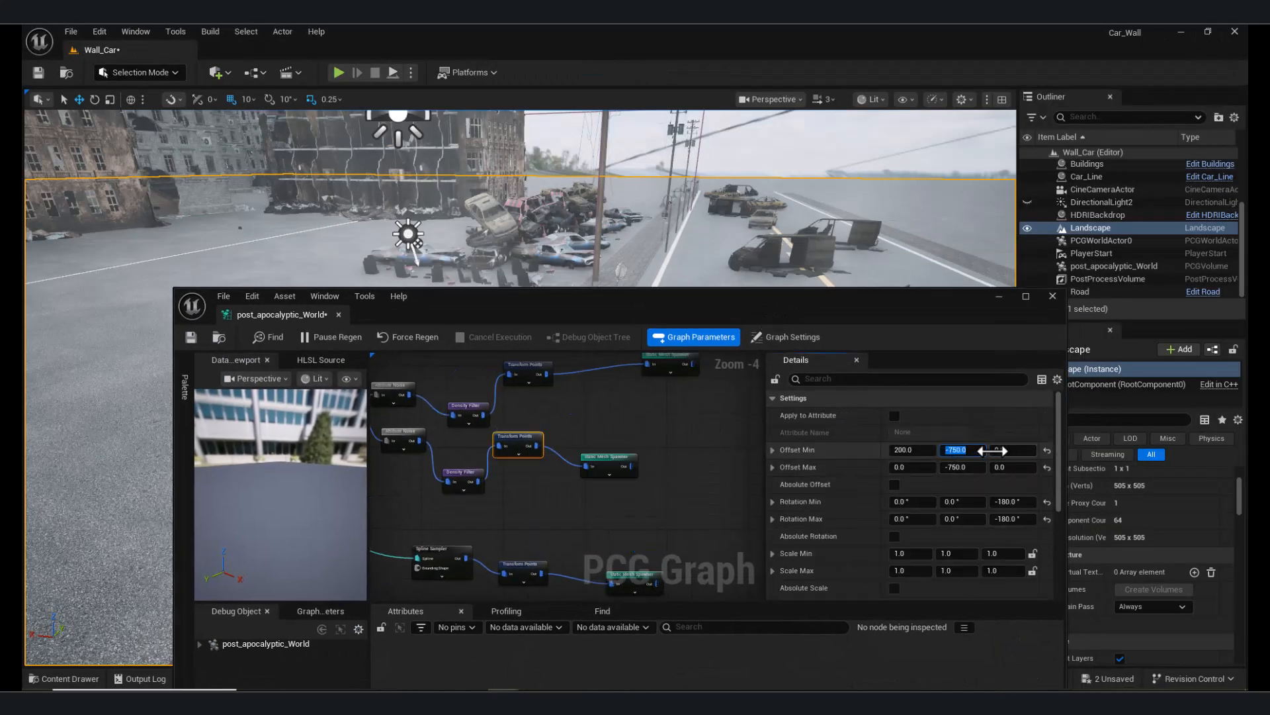
left_click(963, 468)
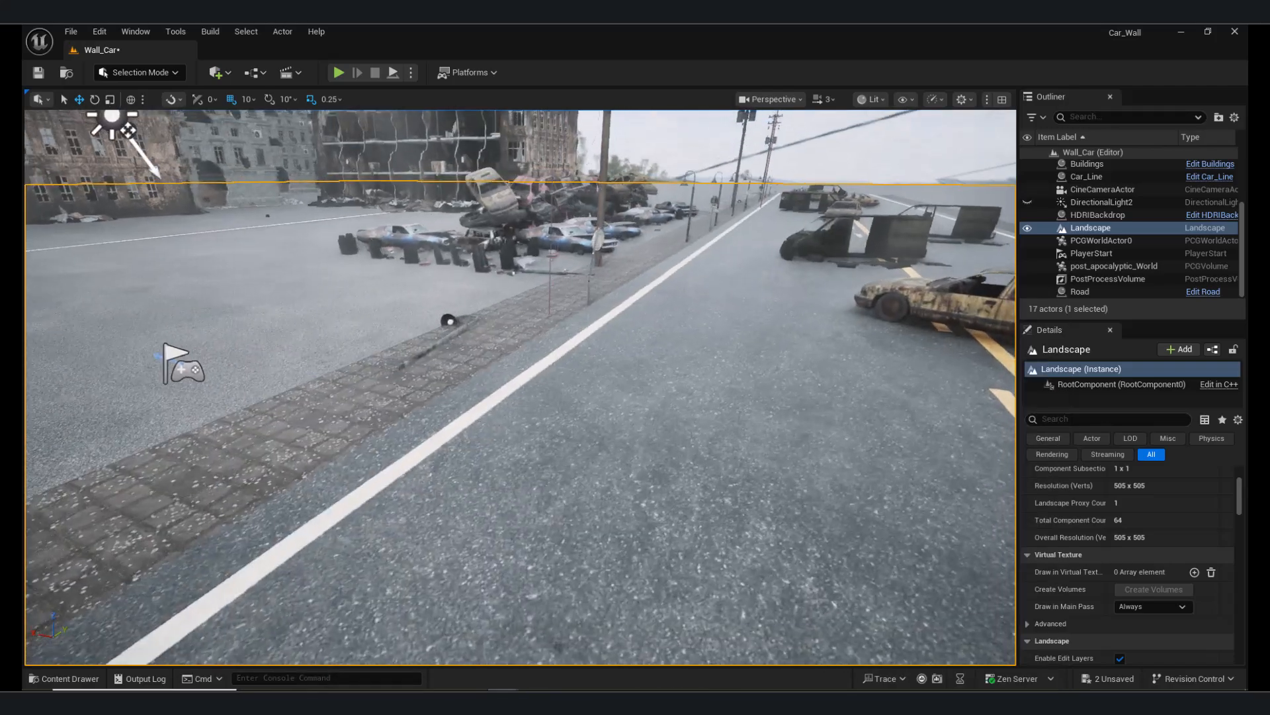
right_click_drag(520, 388, 463, 390)
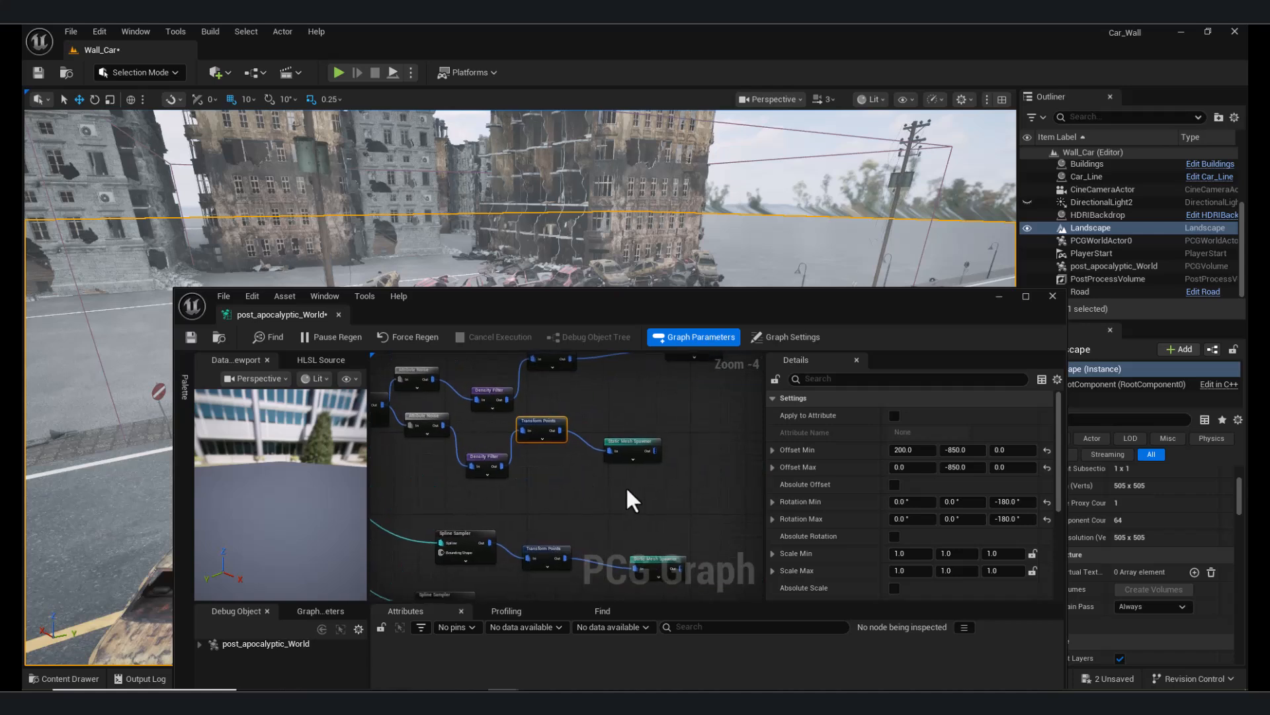
Duplicate the street lamp chain from Spline Sampler to Static Mesh Spawner and place the copy below the original.
left_click(708, 482)
left_click_drag(614, 442, 397, 384)
left_click_drag(455, 447, 744, 471)
right_click_drag(701, 493, 404, 438)
left_click_drag(490, 397, 564, 396)
key("ctrl+d")
left_click_drag(535, 462, 605, 536)
left_click(522, 479)
Set the Offset Min Y value of both duplicated Transform Points nodes to 950.
right_click_drag(676, 479, 614, 463)
scroll(614, 463, "up", 1)
left_click(613, 463)
left_click(963, 450)
type("950")
left_click(595, 535)
left_click(966, 449)
type("950")
key("Return")
Add a reroute node on the road spline wire and connect it to the duplicated Spline Sampler.
right_click_drag(444, 435, 518, 397)
double_click(604, 427)
key("a")
scroll(518, 398, "up", 2)
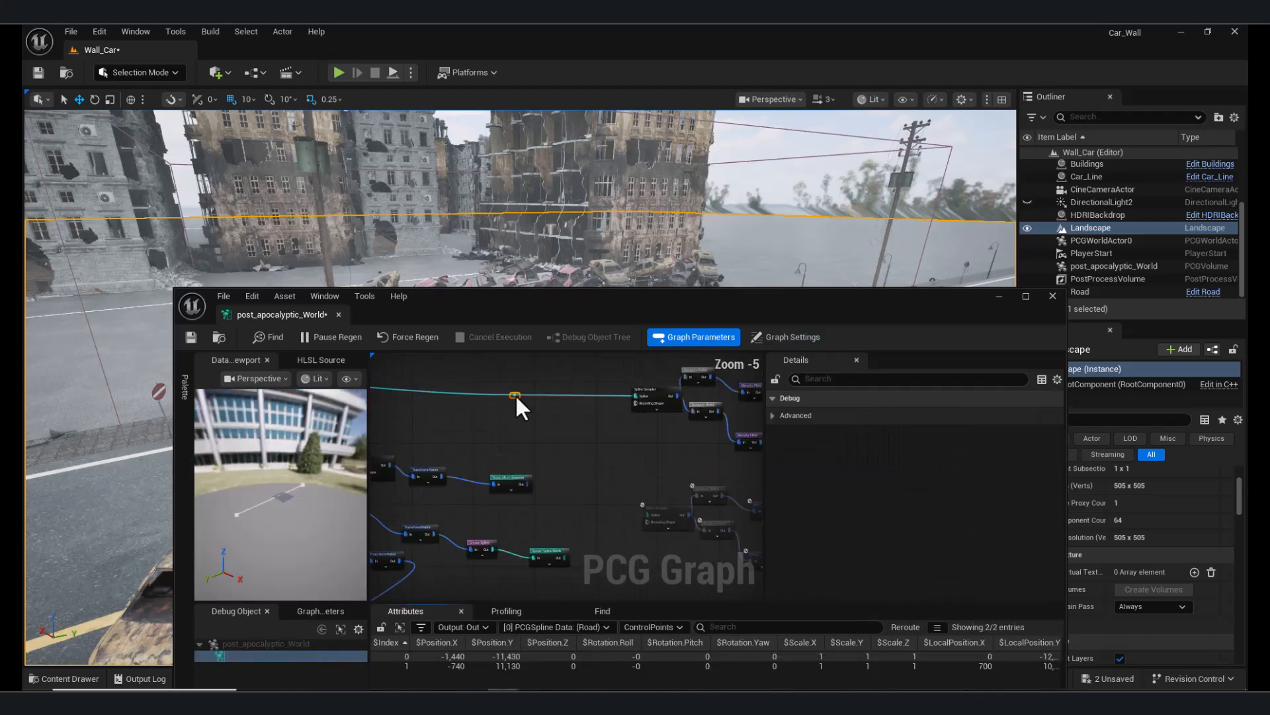
scroll(567, 422, "up", 3)
left_click_drag(664, 534, 680, 538)
Set the upper duplicated Transform Points node's Offset Min X to 0 and its Offset Min Y to about 1018.
left_click_drag(894, 301, 735, 528)
right_click_drag(728, 397, 781, 470)
left_click_drag(653, 524, 622, 288)
right_click_drag(470, 468, 231, 448)
right_click_drag(490, 463, 309, 464)
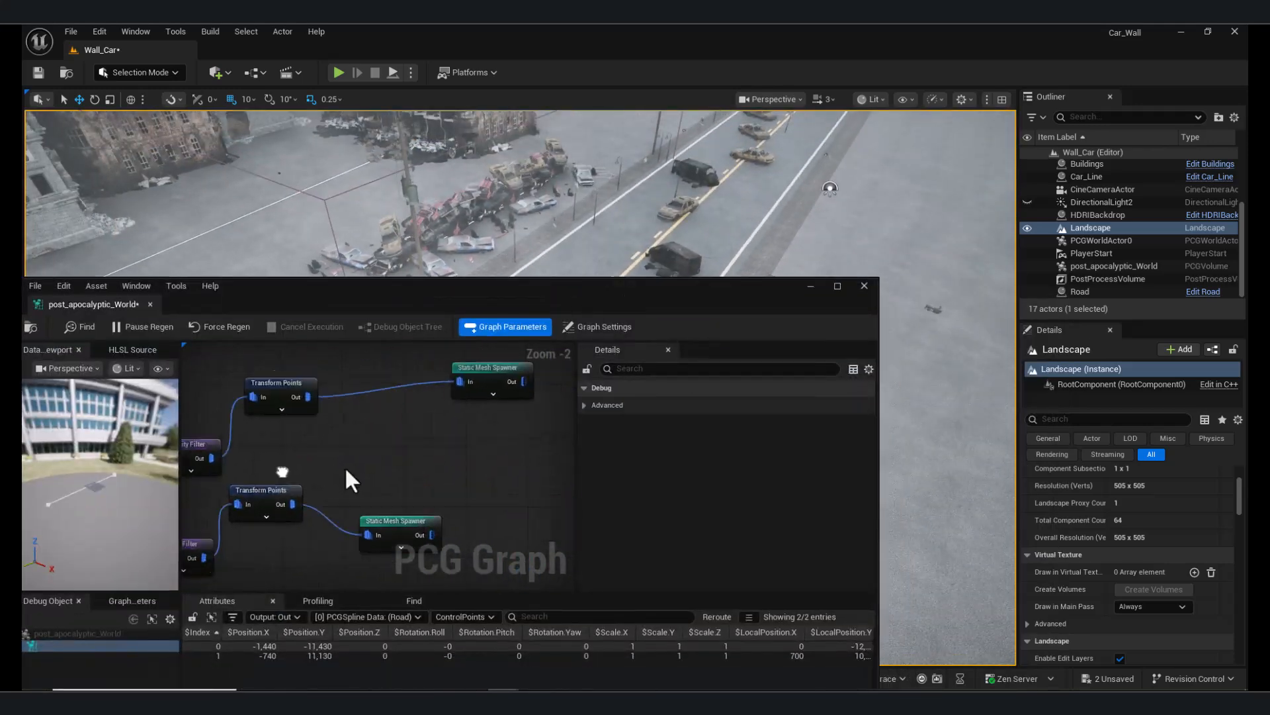
left_click(488, 375)
left_click_drag(565, 321, 592, 332)
left_click(332, 407)
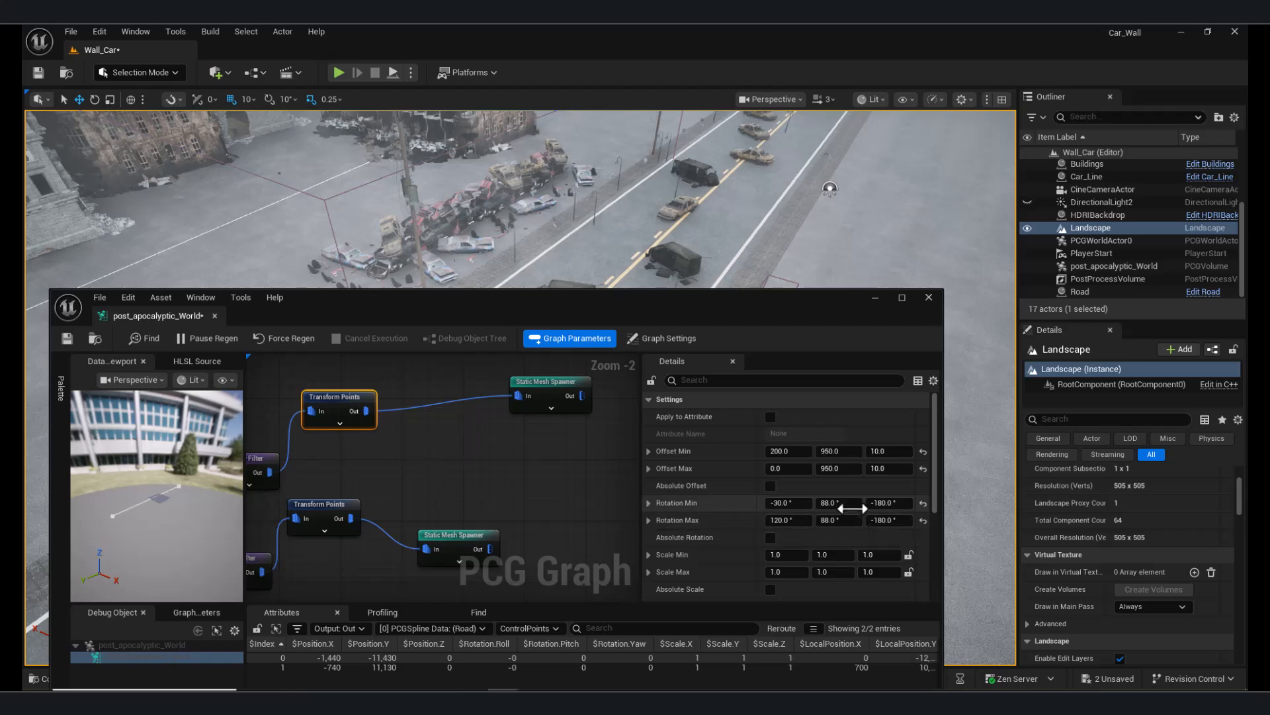
left_click(788, 451)
type("0")
left_click(825, 468)
left_click_drag(636, 298, 541, 354)
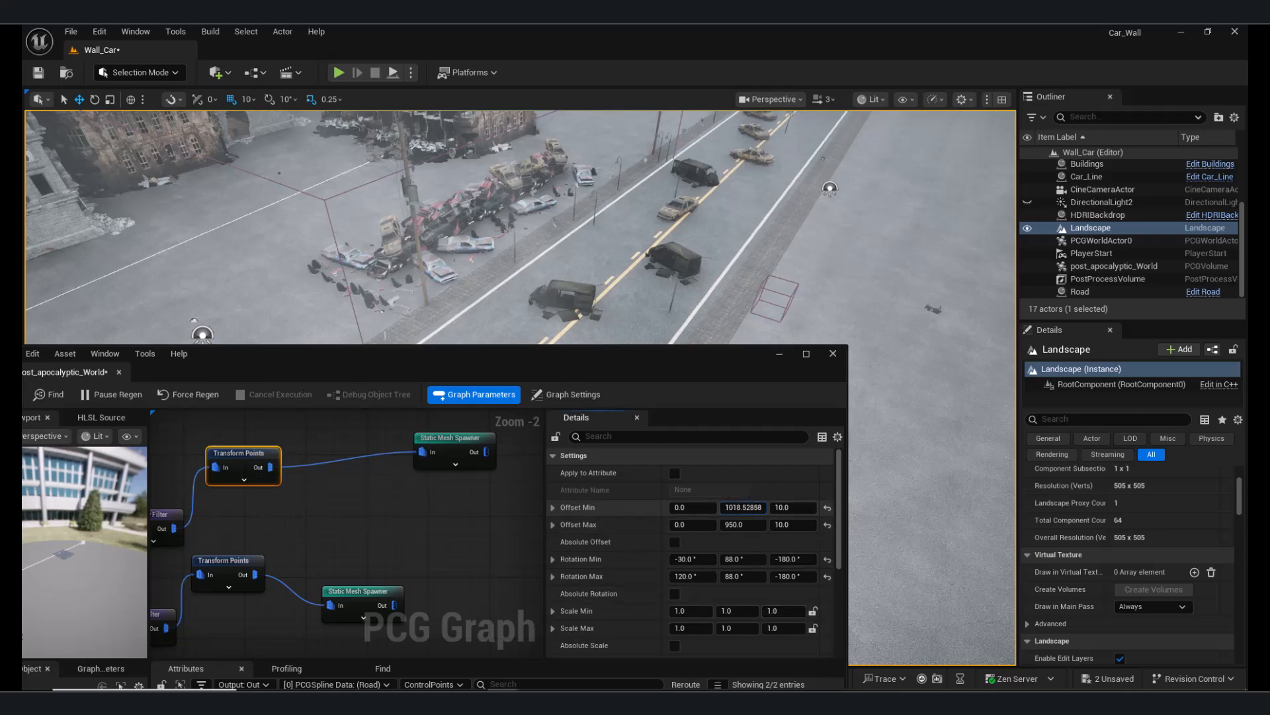
Arrange the level editor and the PCG graph window side by side.
left_click_drag(700, 363, 723, 580)
right_click_drag(701, 397, 527, 556)
left_click_drag(565, 577, 589, 262)
scroll(555, 343, "down", 3)
right_click_drag(516, 411, 483, 479)
Enable the lower Static Mesh Spawner in the duplicated lamp chain.
left_click_drag(543, 429, 506, 397)
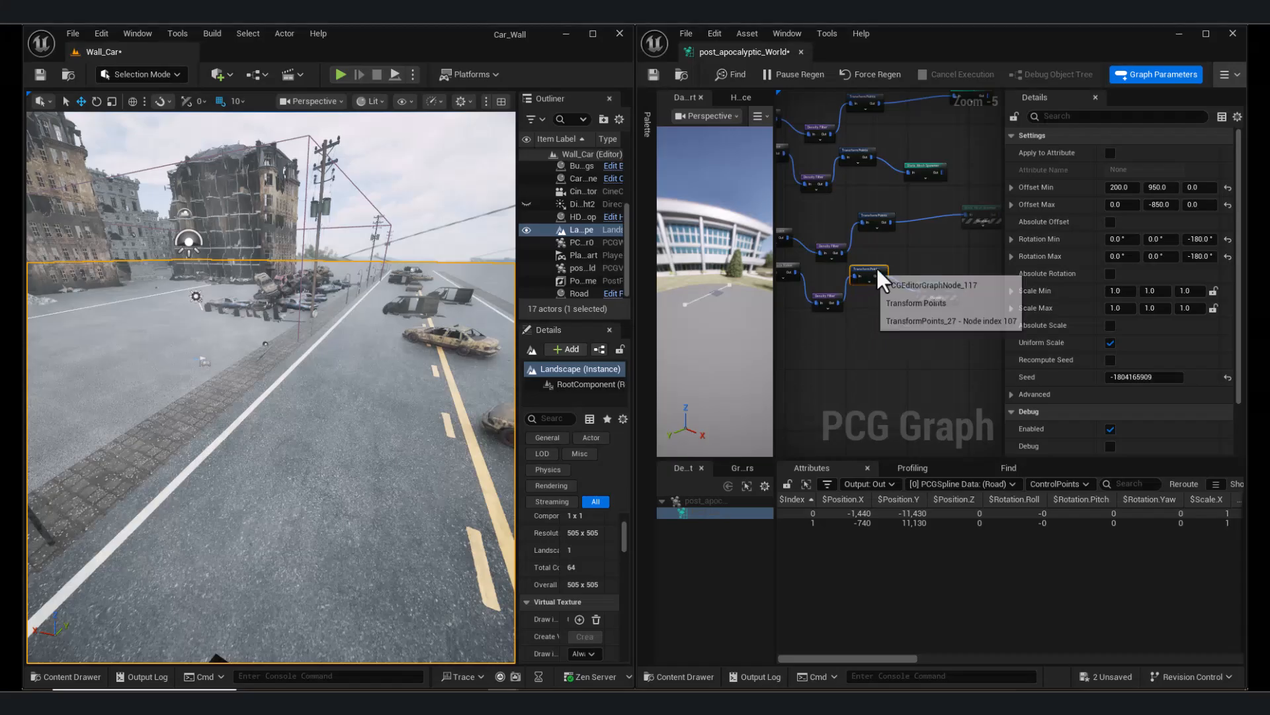
mouse_move(317, 405)
right_mouse_down()
mouse_move(463, 414)
mouse_move(219, 430)
mouse_move(331, 423)
mouse_move(338, 404)
right_mouse_up()
left_click(935, 284)
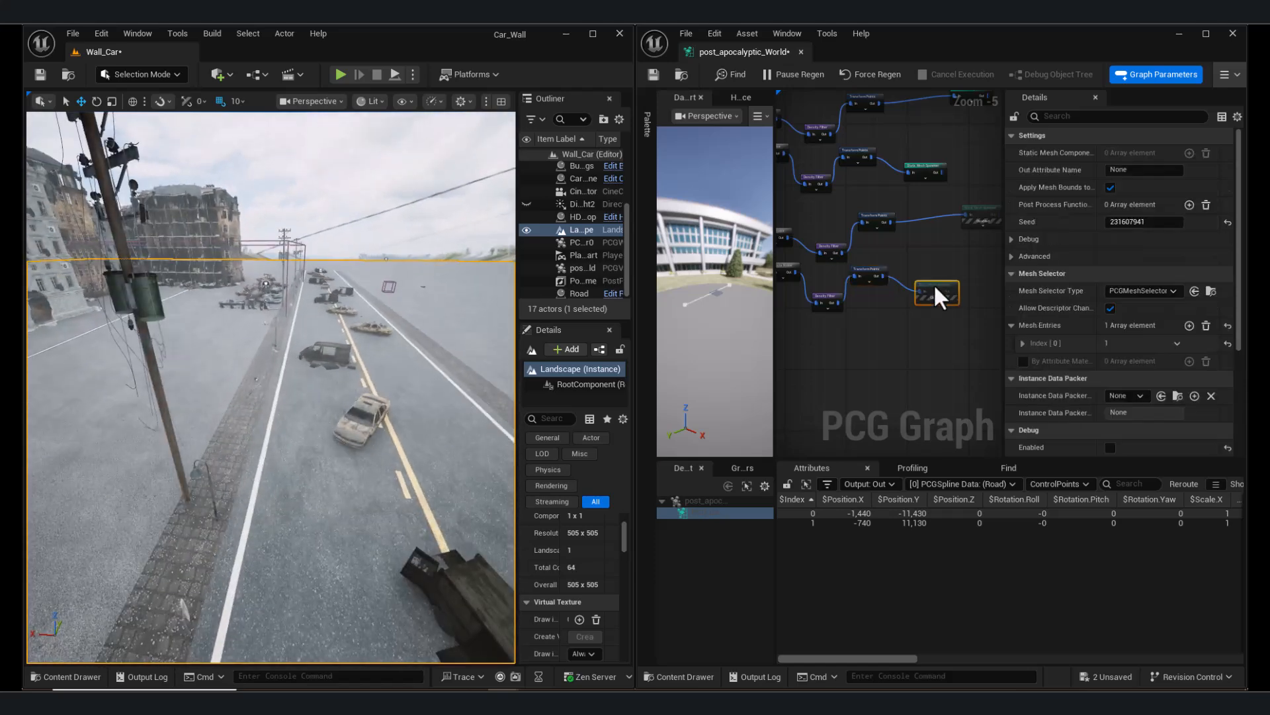
scroll(890, 285, "up", 2)
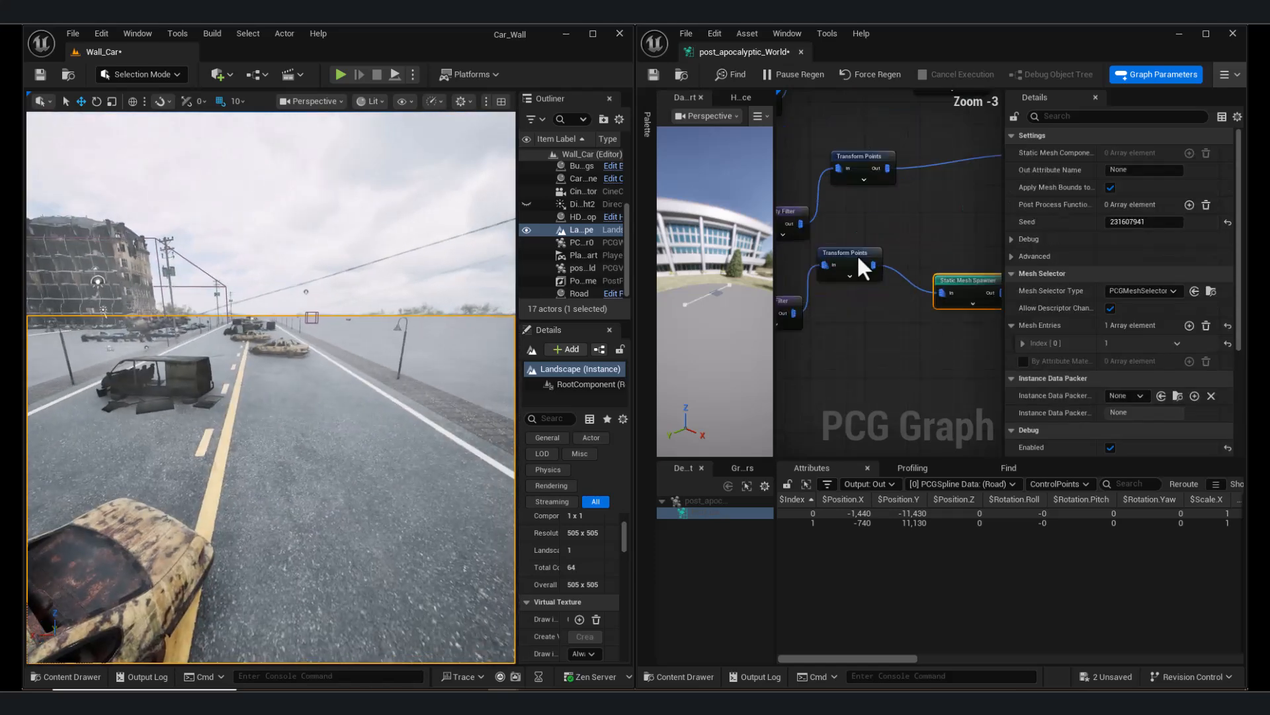
Reset the lower duplicated Transform Points node's rotation range and set its Offset Min and Max Y to 800.
left_click(854, 255)
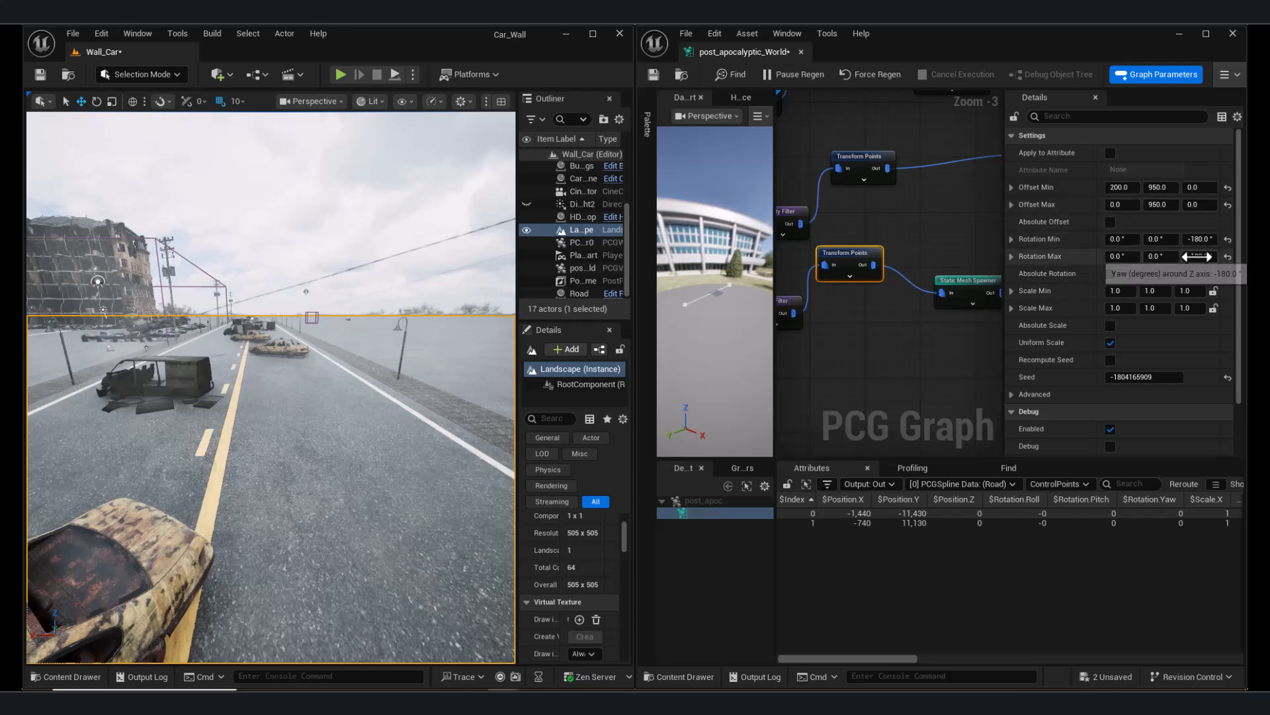
left_click(1228, 239)
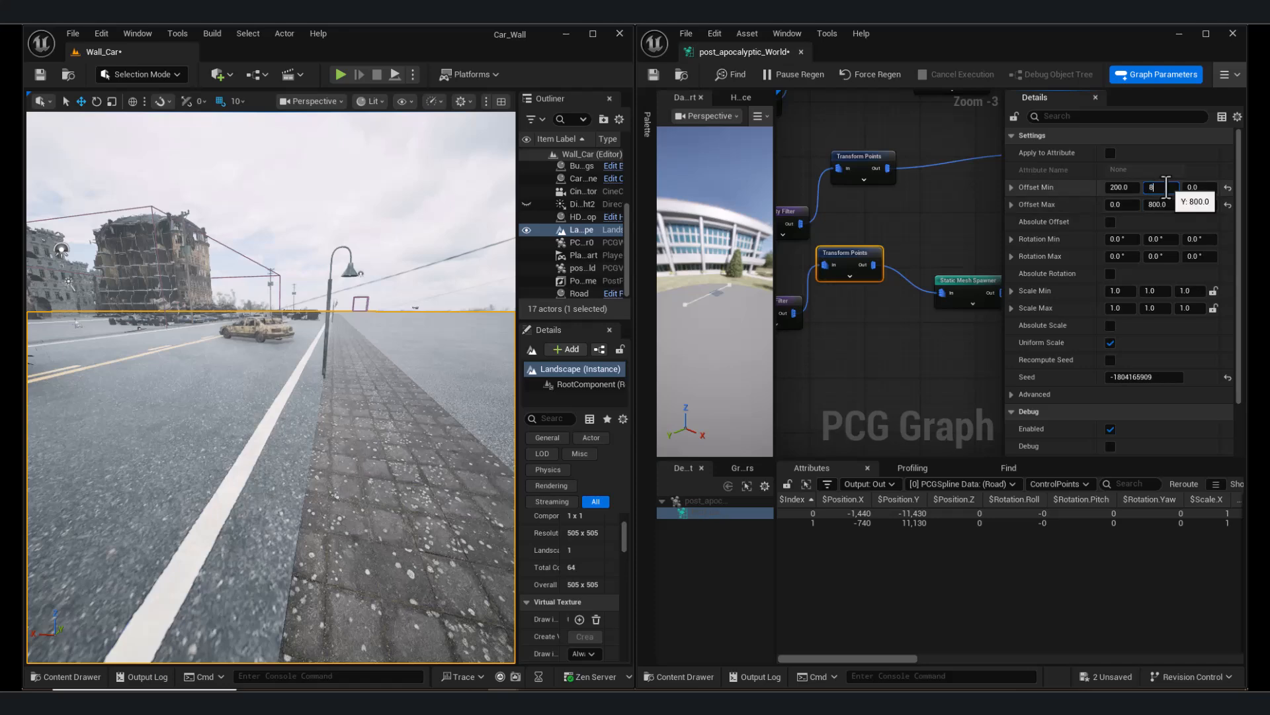
right_click_drag(305, 290, 403, 331)
Set the upper duplicated Transform Points node's Offset Min and Offset Max Y values to 820.
right_click_drag(902, 182, 930, 268)
type("820")
left_click(1167, 203)
type("82")
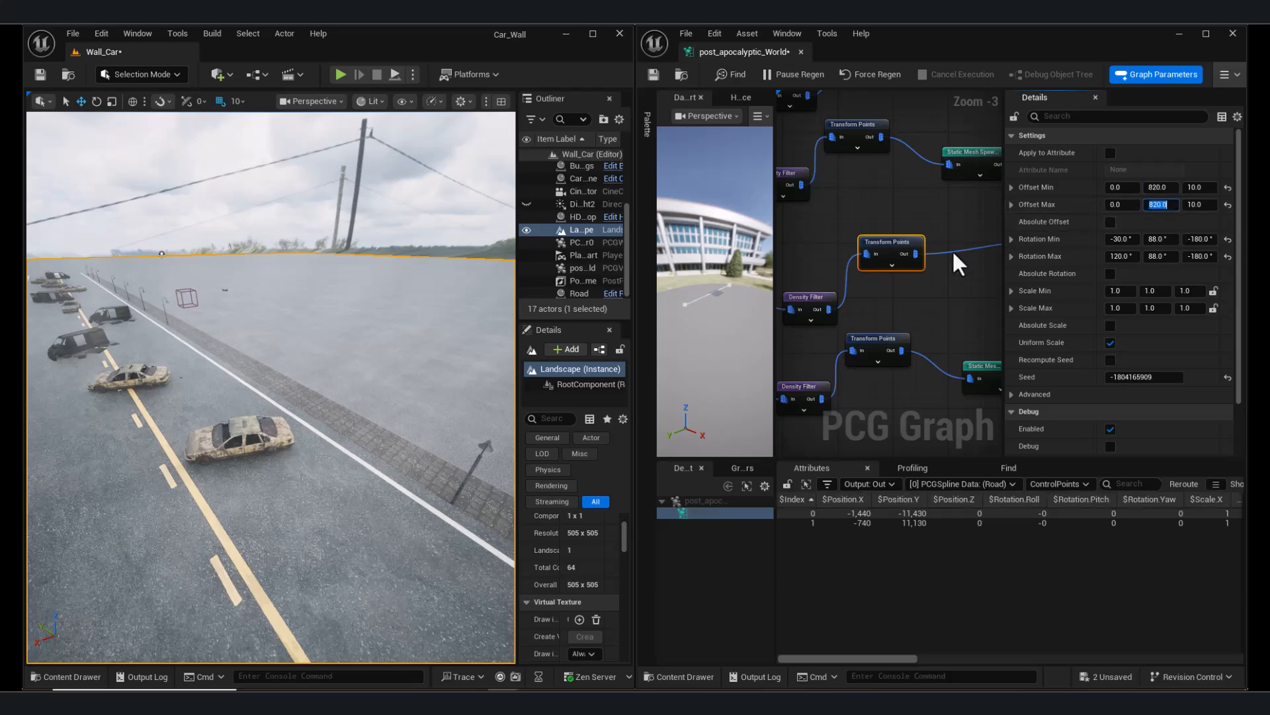
Enable the upper duplicated Static Mesh Spawner and check its fallen lamps along the sidewalk.
right_click_drag(965, 240, 829, 239)
left_click(959, 239)
right_click_drag(333, 346, 359, 354)
right_click_drag(865, 326, 951, 347)
right_click_drag(333, 346, 344, 377)
right_click_drag(925, 320, 901, 309)
scroll(901, 309, "down", 2)
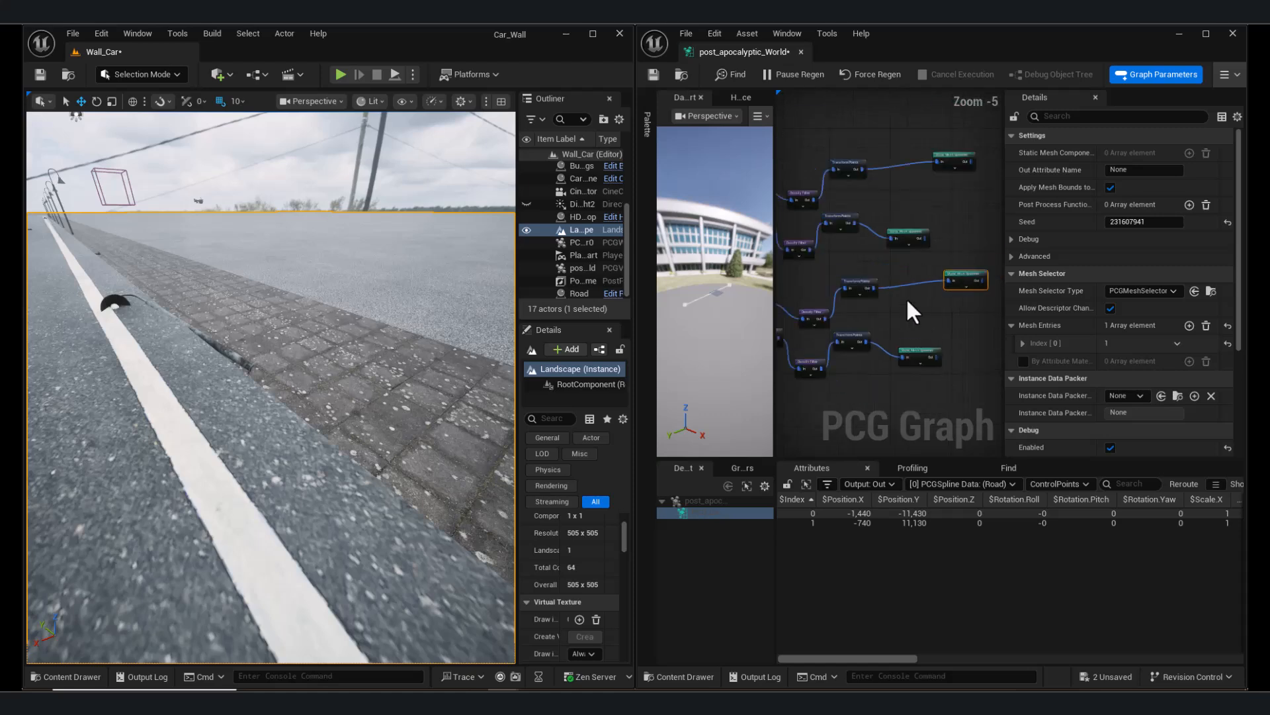
Set the upper duplicated Transform Points node's Offset Min and Offset Max Y values to 1000.
scroll(902, 310, "up", 2)
left_click(851, 276)
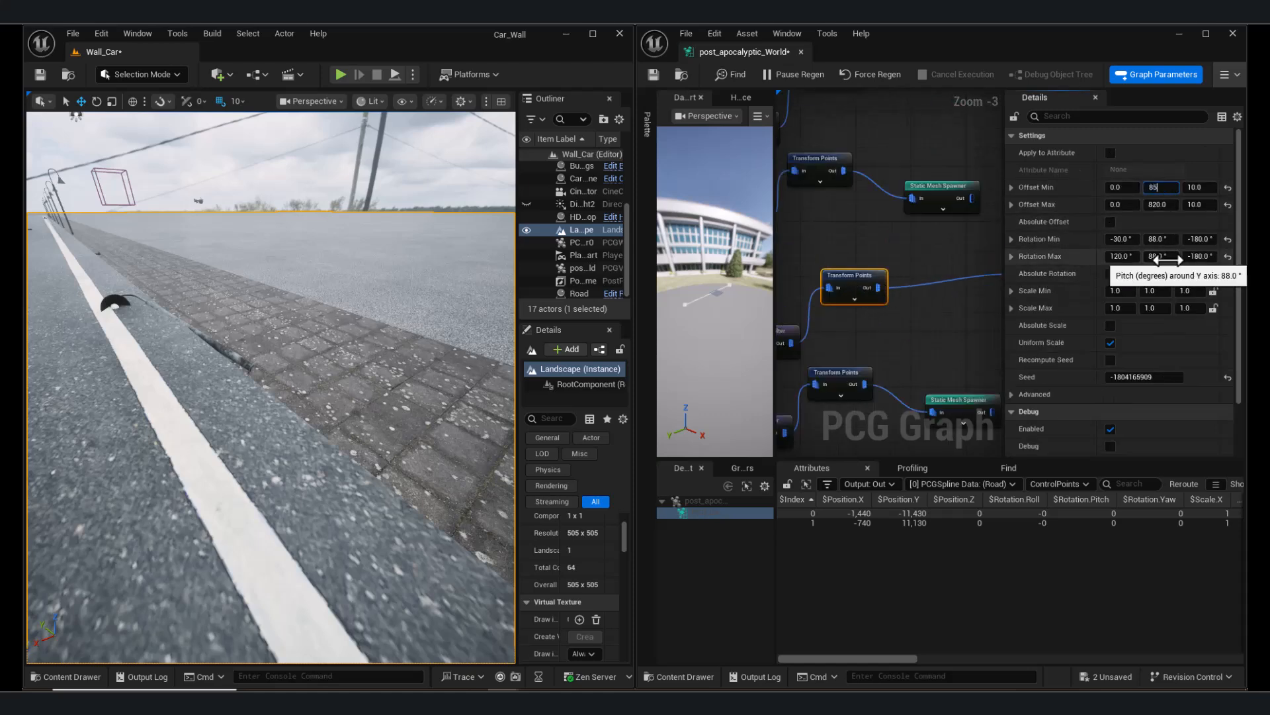
left_click_drag(1165, 202, 1164, 202)
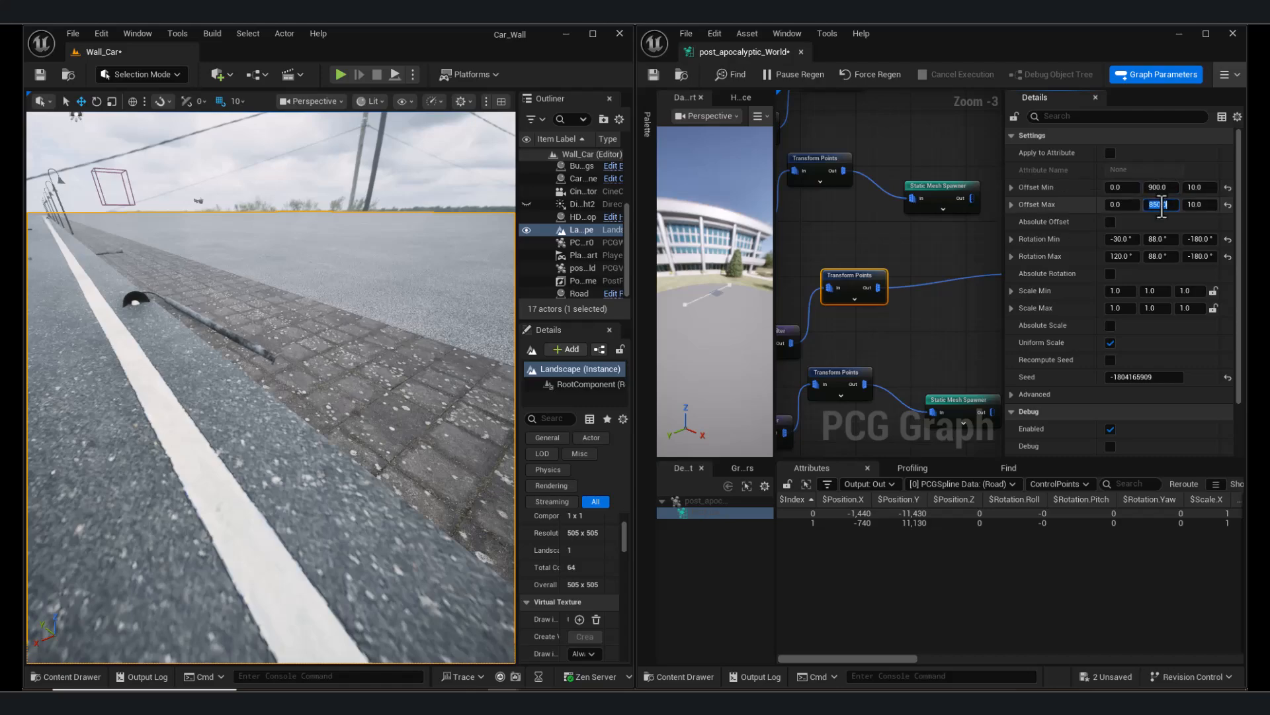
right_click_drag(370, 344, 334, 404)
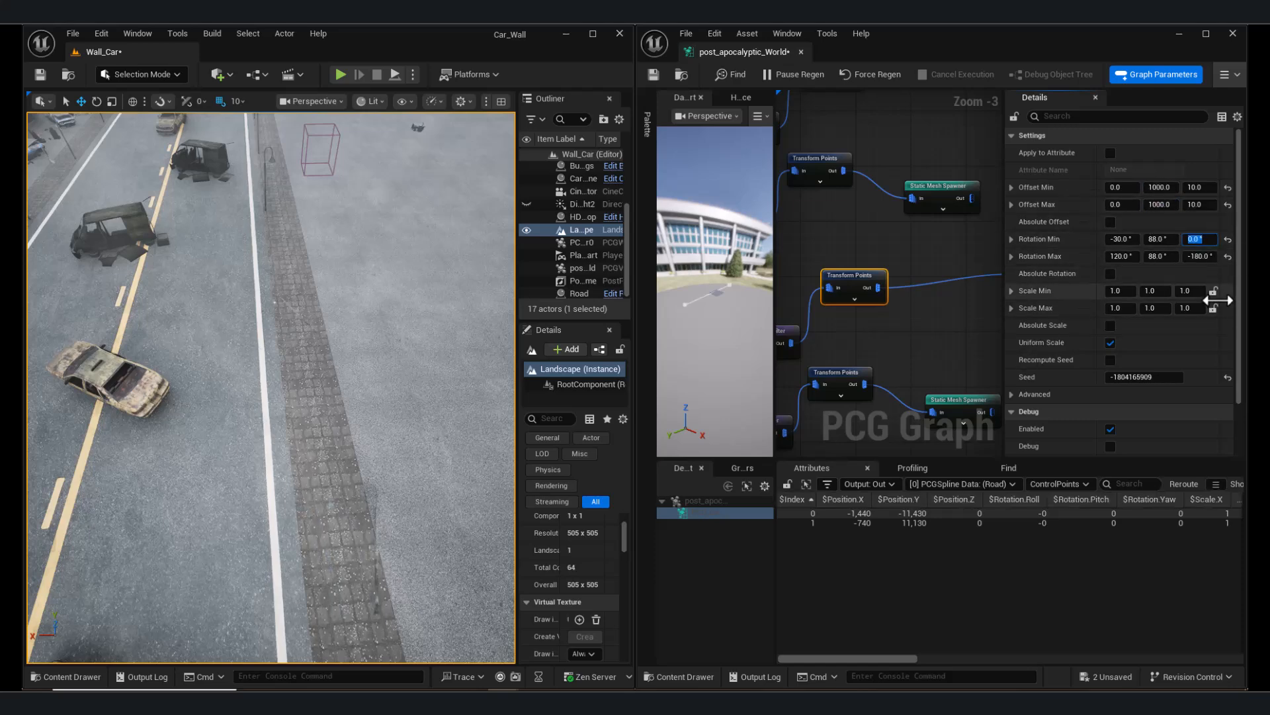
Set the same Transform Points node's Rotation Min Z to 0 and Rotation Max Z to -100 degrees.
right_click_drag(366, 445, 358, 384)
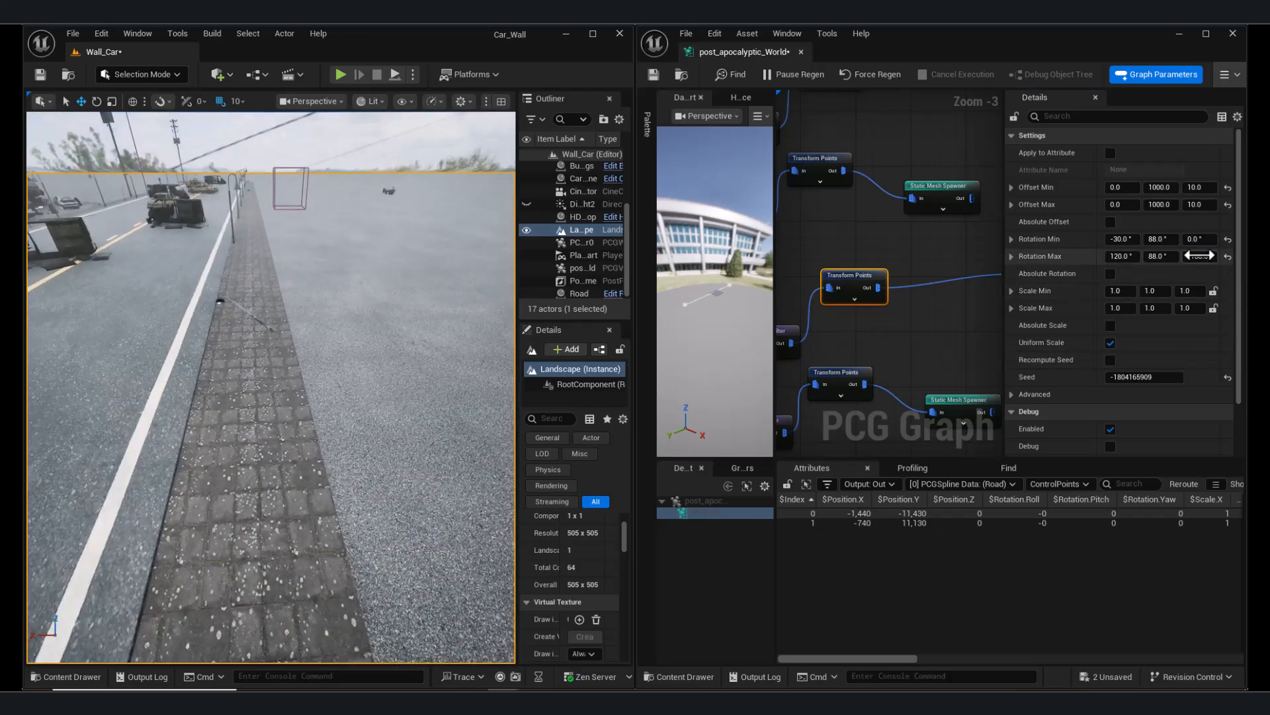
type("-100")
key("Return")
right_click_drag(307, 287, 306, 287)
Maximize the level editor without the graph window and examine the lamps on both sidewalks.
left_click(594, 34)
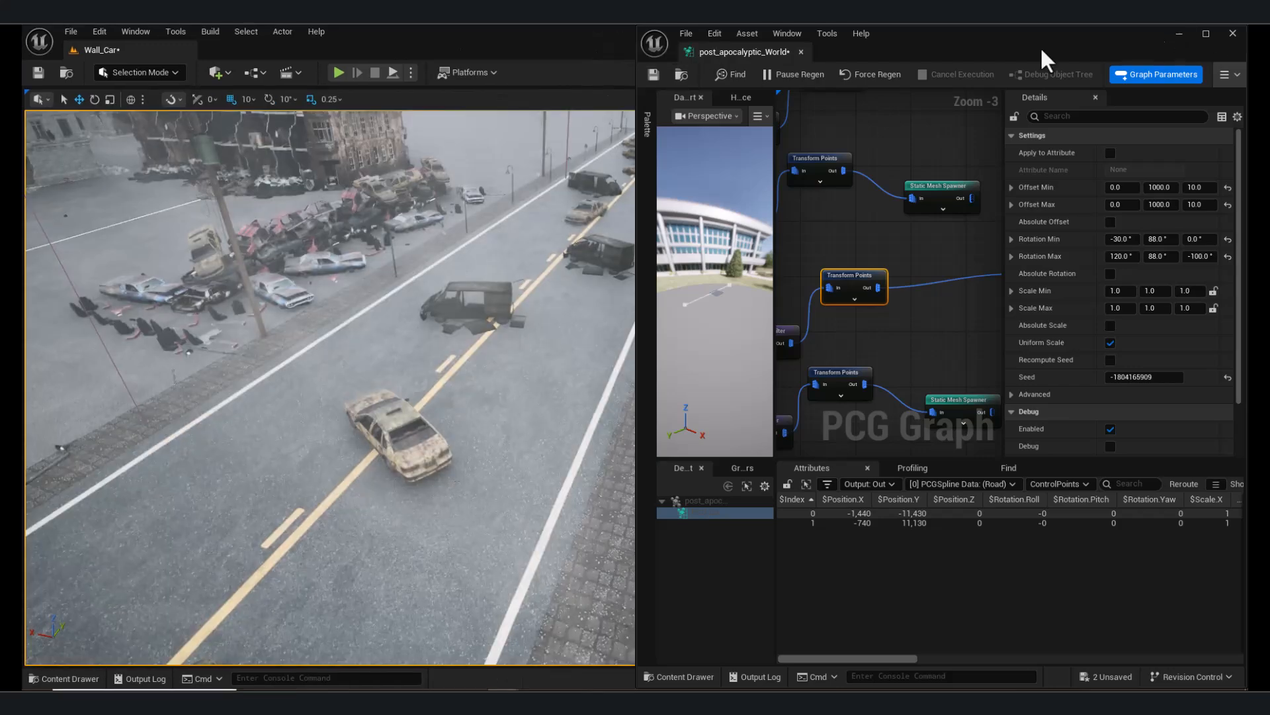
left_click(1179, 34)
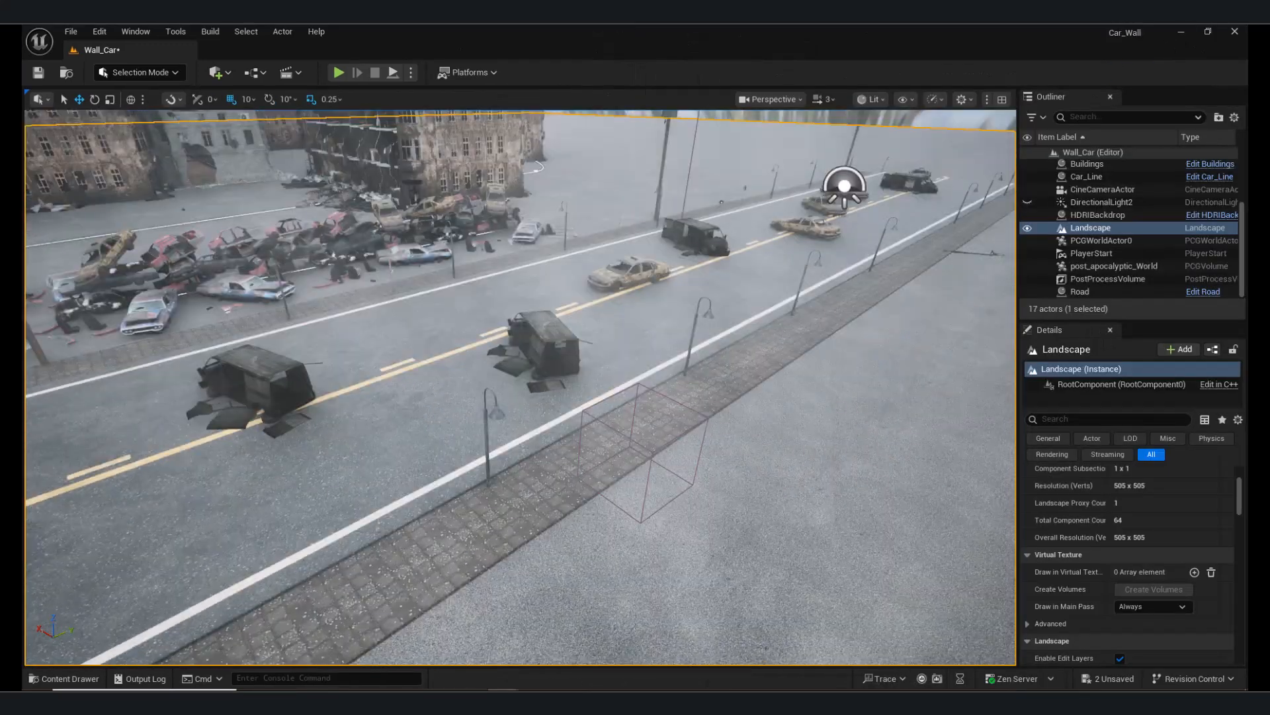
mouse_move(530, 682)
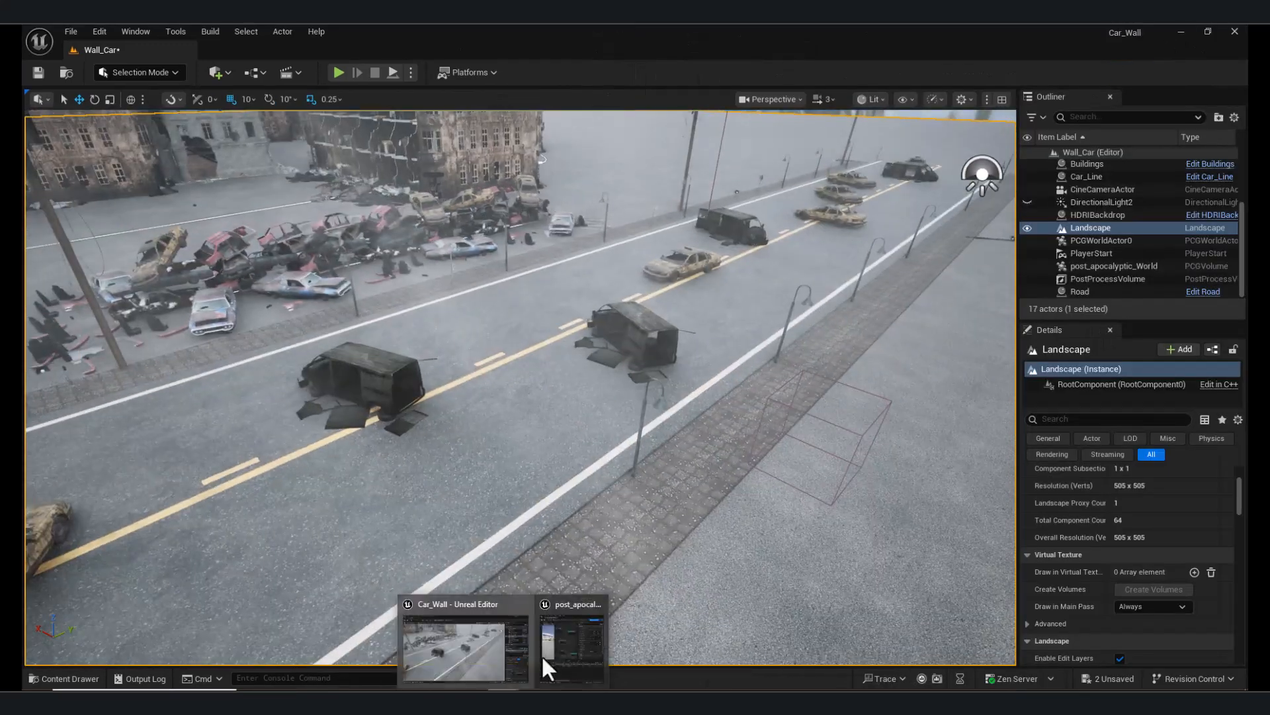
Bring back the PCG graph window and tidy the nodes of the duplicated chain's lower branch.
left_click(572, 639)
scroll(887, 357, "down", 3)
left_click(837, 308)
left_click_drag(839, 307, 839, 334)
left_click(942, 347)
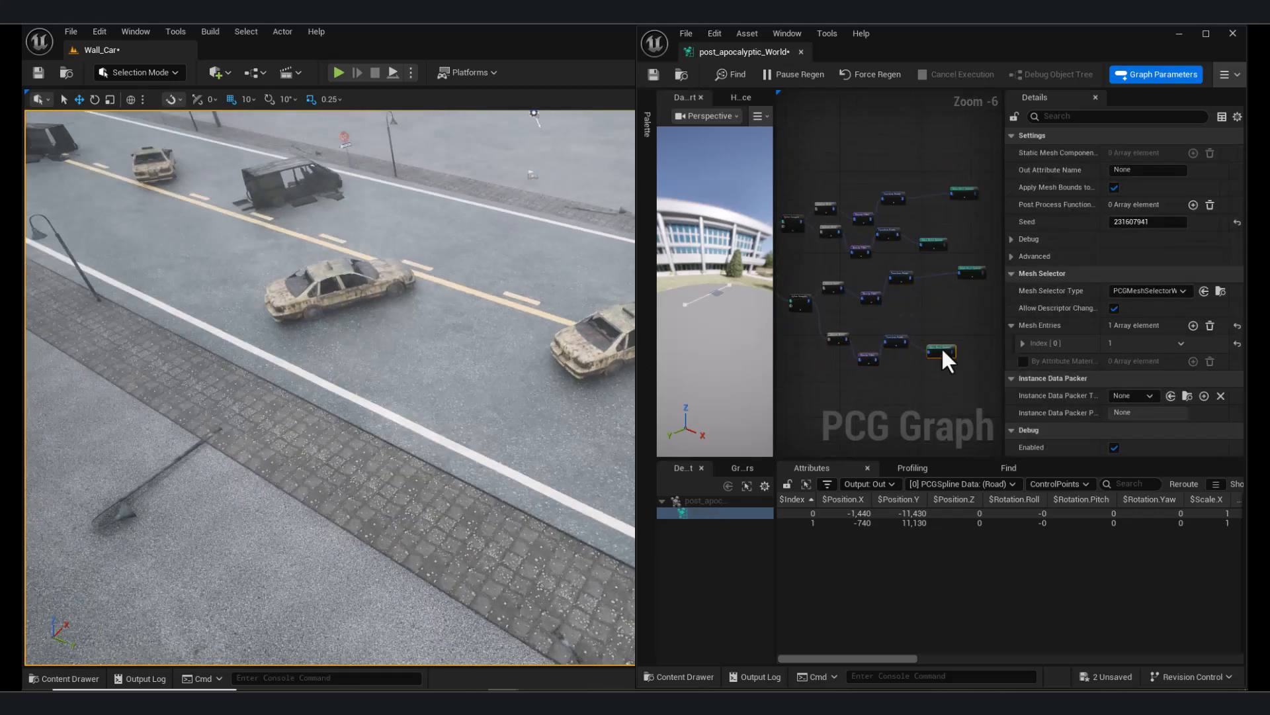
left_click(939, 397)
right_click_drag(938, 397, 967, 382)
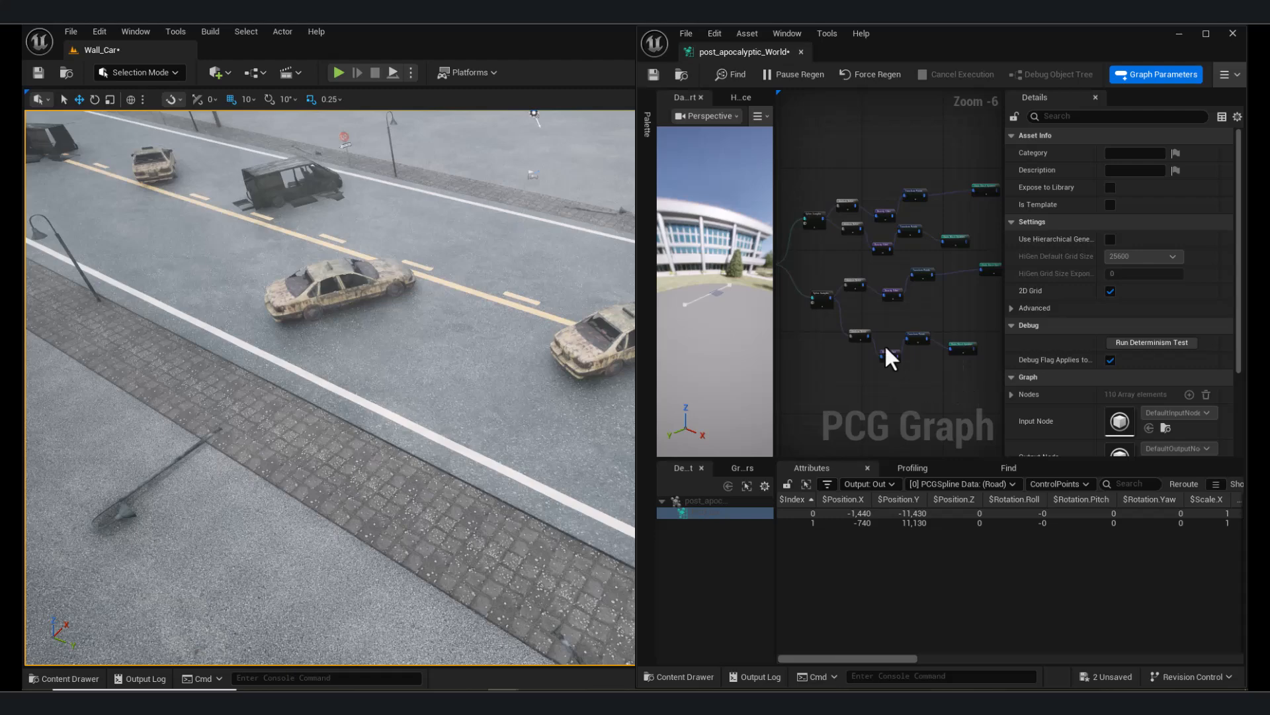
Duplicate the lower lamp branch with its Density Filter, Transform Points and Static Mesh Spawner nodes, and place the copy below the original.
left_click_drag(841, 322, 967, 375)
left_click(886, 374)
scroll(844, 289, "up", 2)
left_click_drag(861, 406, 868, 414)
right_click_drag(890, 377, 847, 298)
right_click_drag(940, 324, 857, 328)
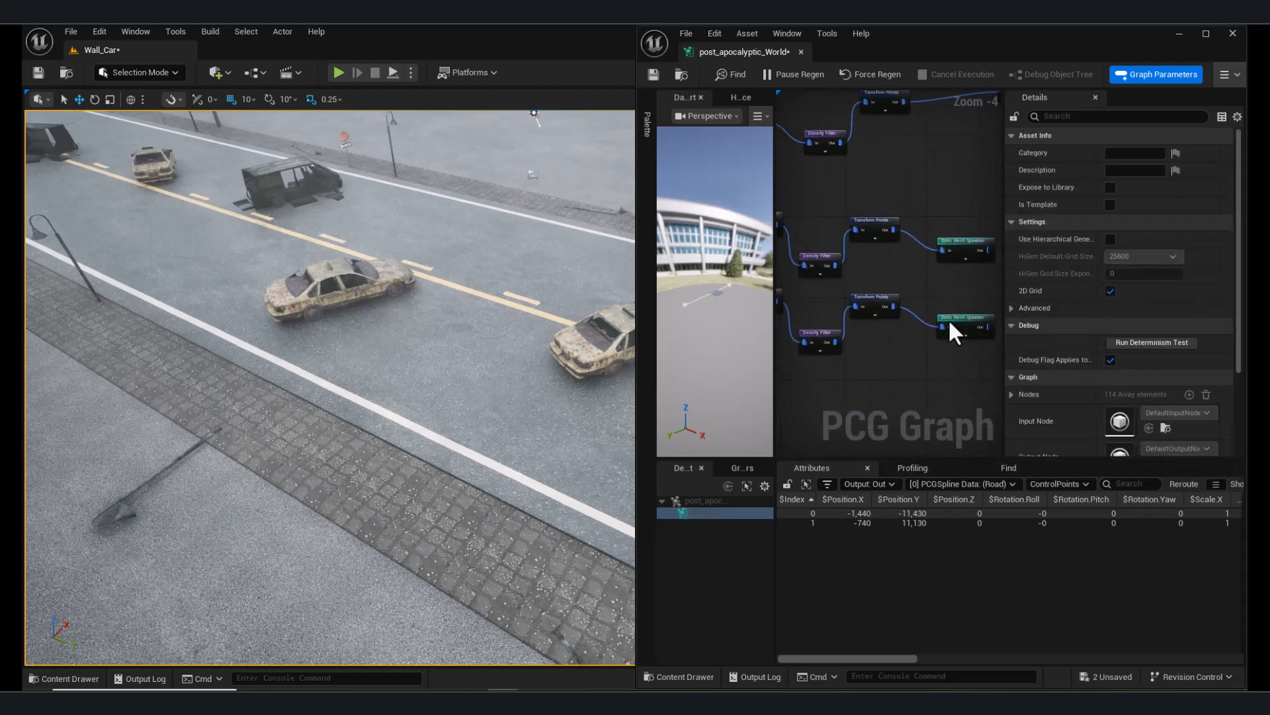
Assign the Combined_C4D623C7 static mesh to the copied Static Mesh Spawner's mesh entry and check its placement along the sidewalk.
left_click(940, 323)
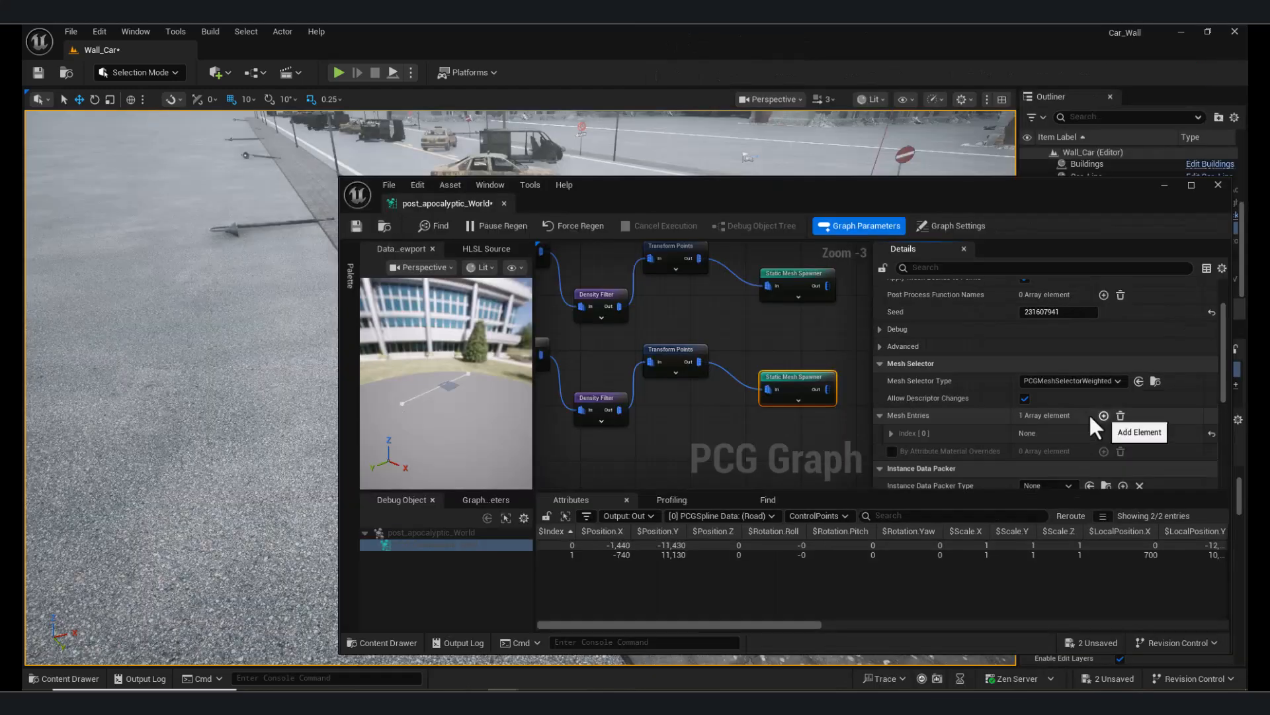
scroll(891, 414, "down", 2)
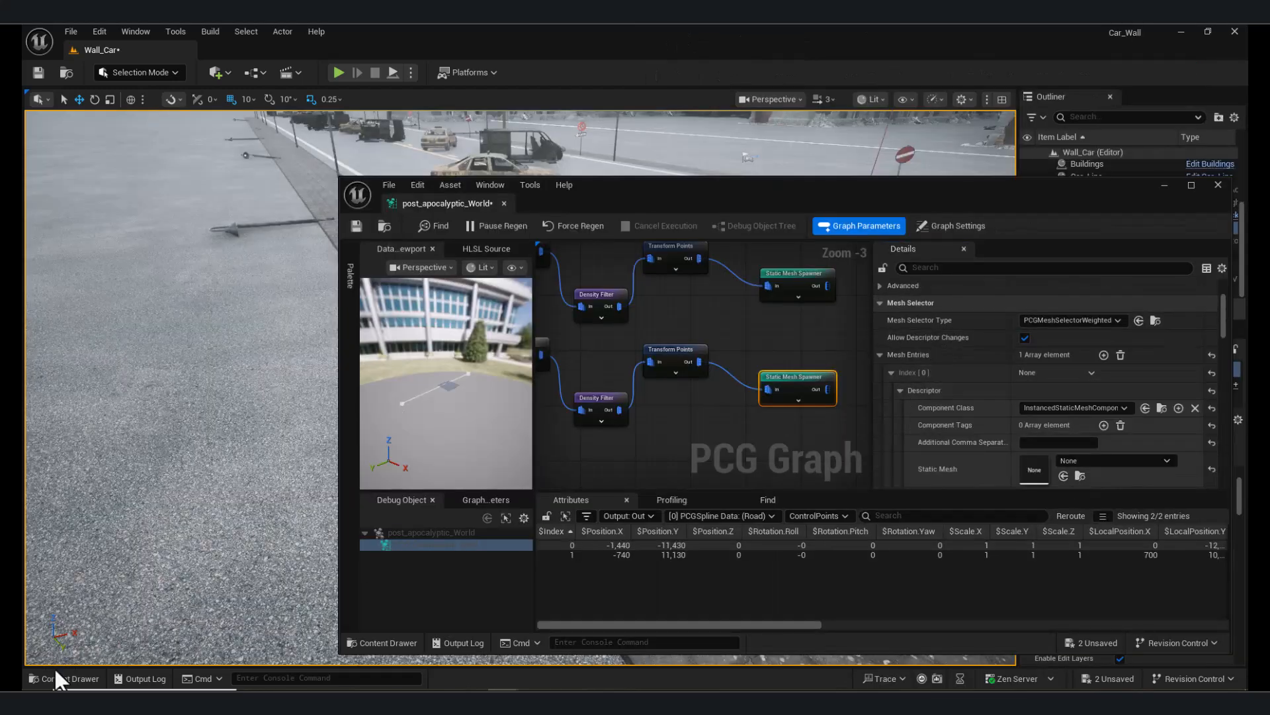
left_click(57, 678)
left_click_drag(862, 240, 739, 106)
scroll(843, 312, "down", 2)
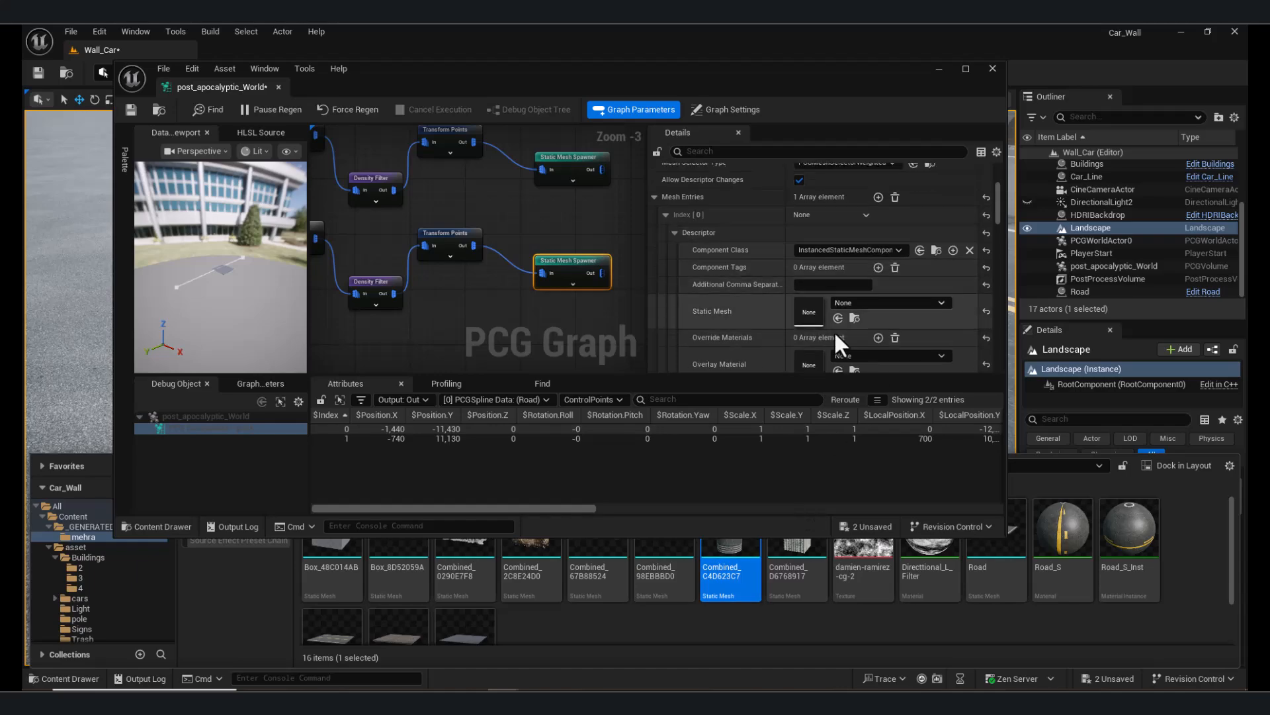
left_click(839, 317)
left_click(939, 69)
right_click_drag(530, 307, 366, 210)
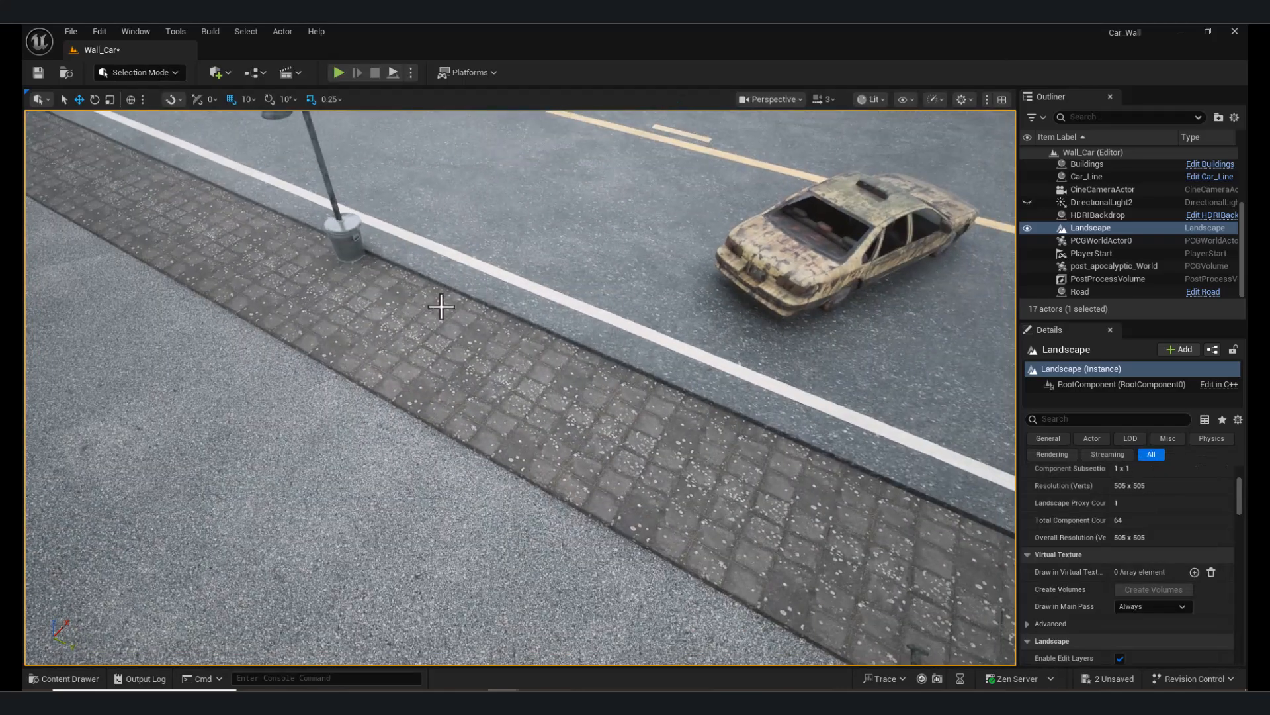
Set the copied Transform Points node's Offset Min X to 0 and its Offset Min and Max Y to 820, and inspect the street.
mouse_move(503, 689)
left_click(555, 632)
mouse_move(456, 281)
right_mouse_down()
mouse_move(606, 278)
mouse_move(478, 270)
right_mouse_up()
left_click(479, 250)
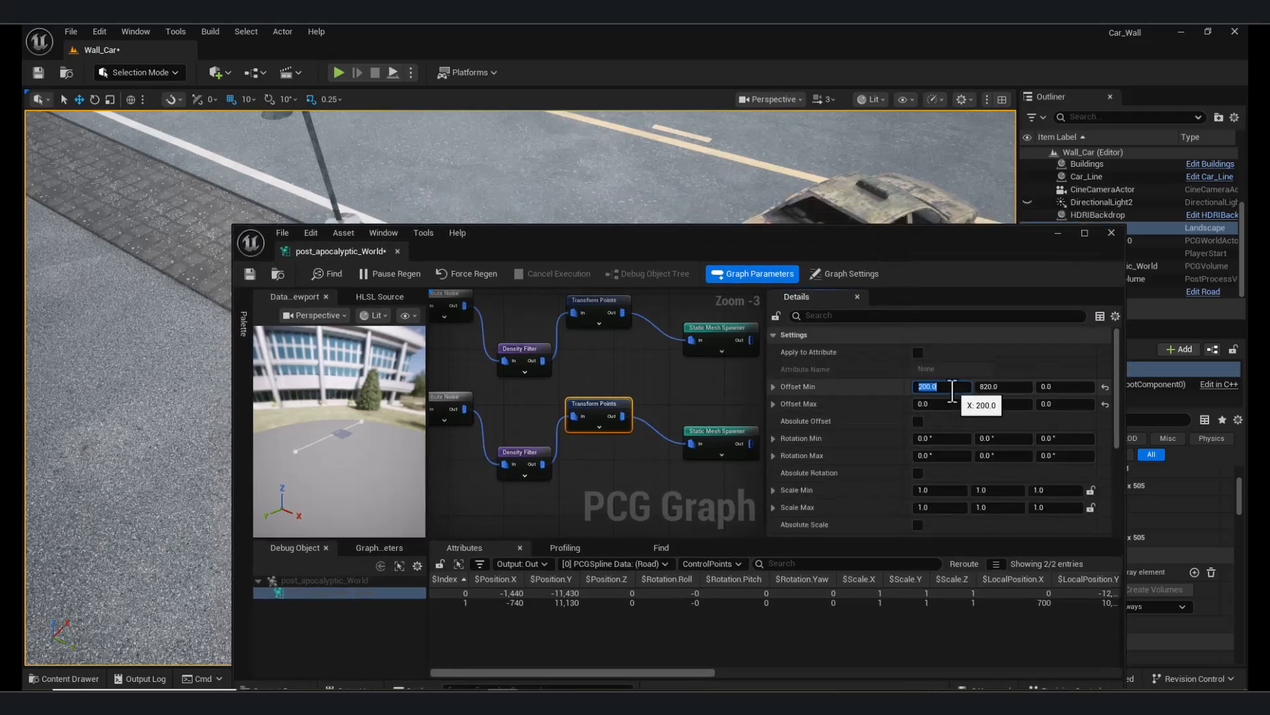
left_click(1061, 234)
right_click_drag(521, 387, 543, 364)
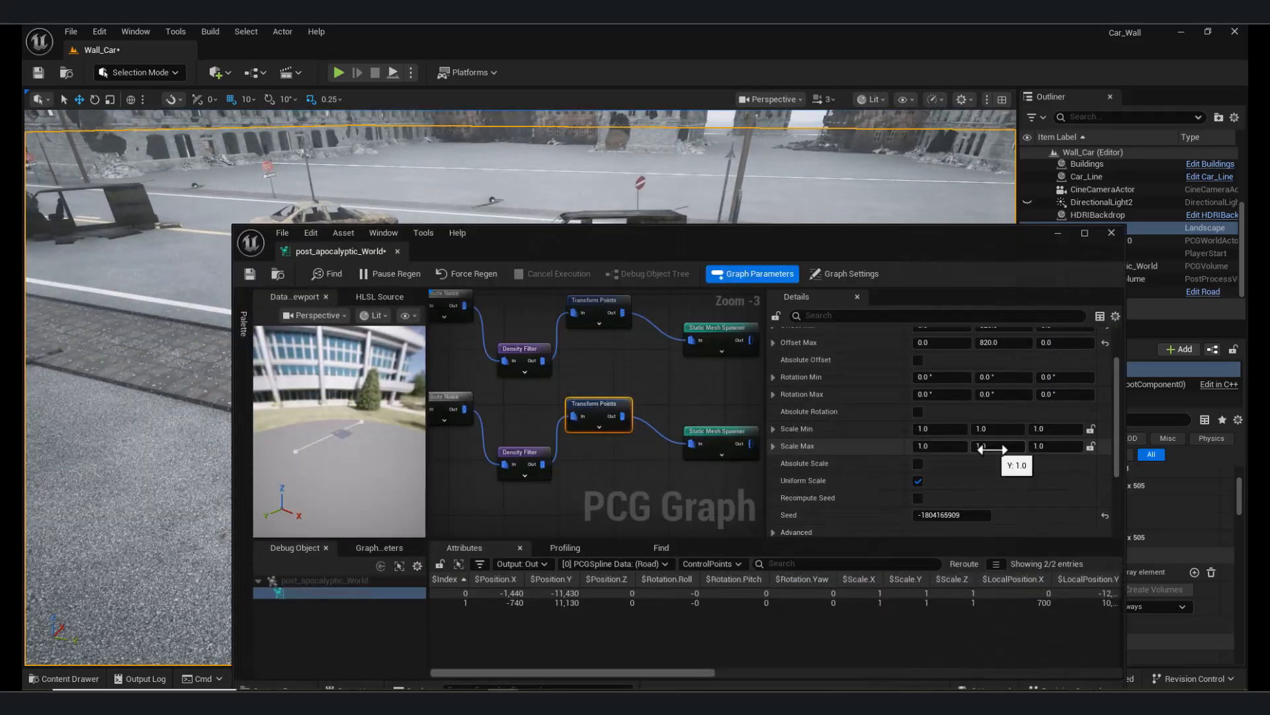
Set the same Transform Points node's Offset Max X to 50 and inspect the objects along the sidewalks in the level.
scroll(788, 424, "up", 3)
left_click(943, 404)
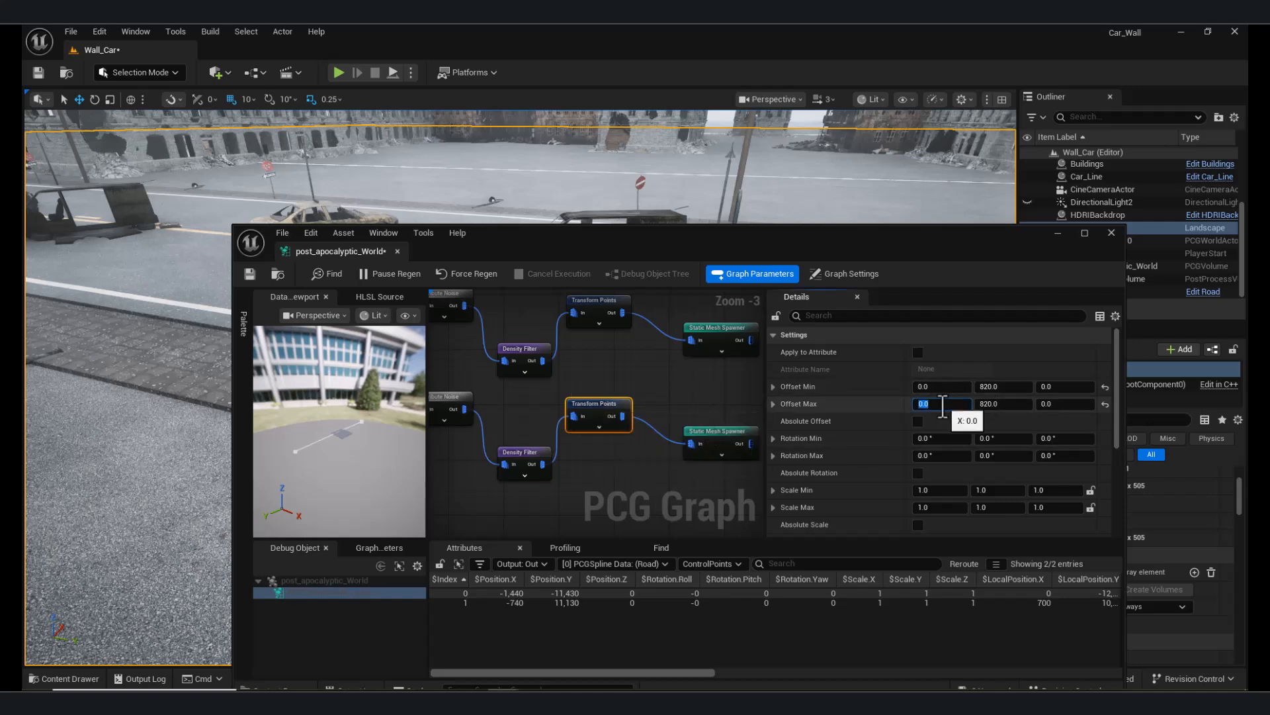
left_click(1003, 387)
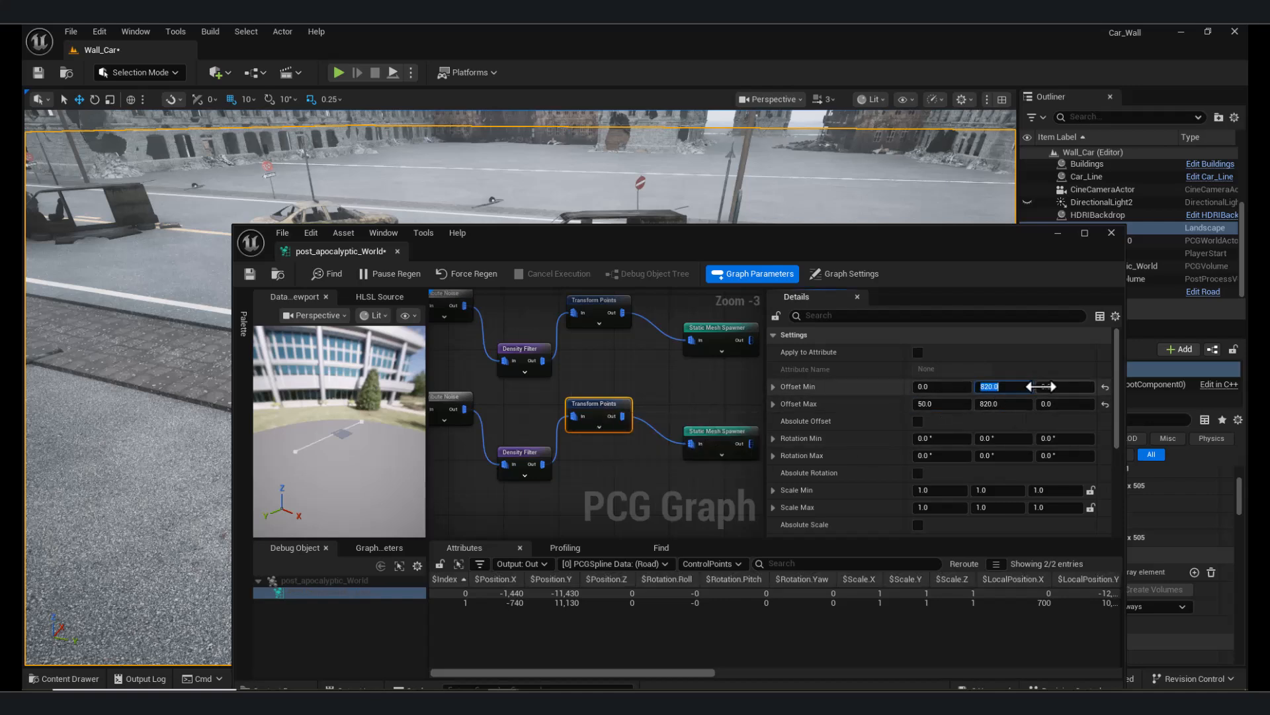
left_click(1057, 233)
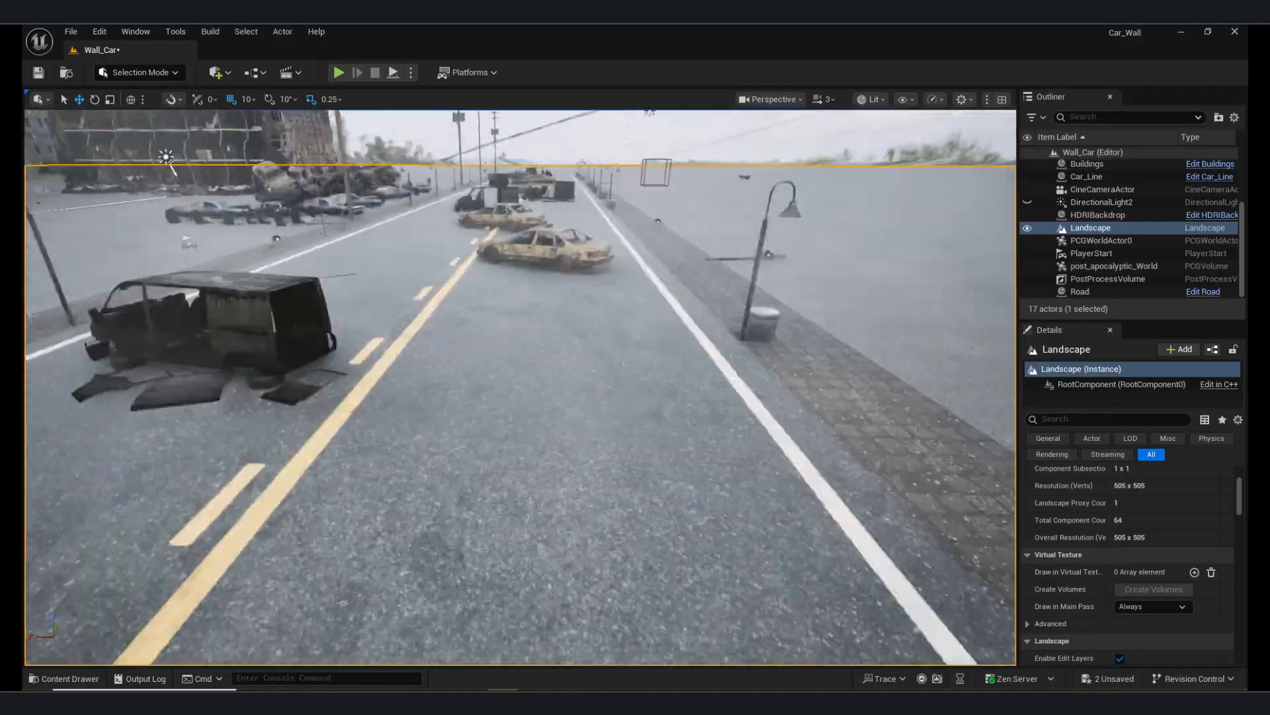
right_click_drag(520, 387, 423, 397)
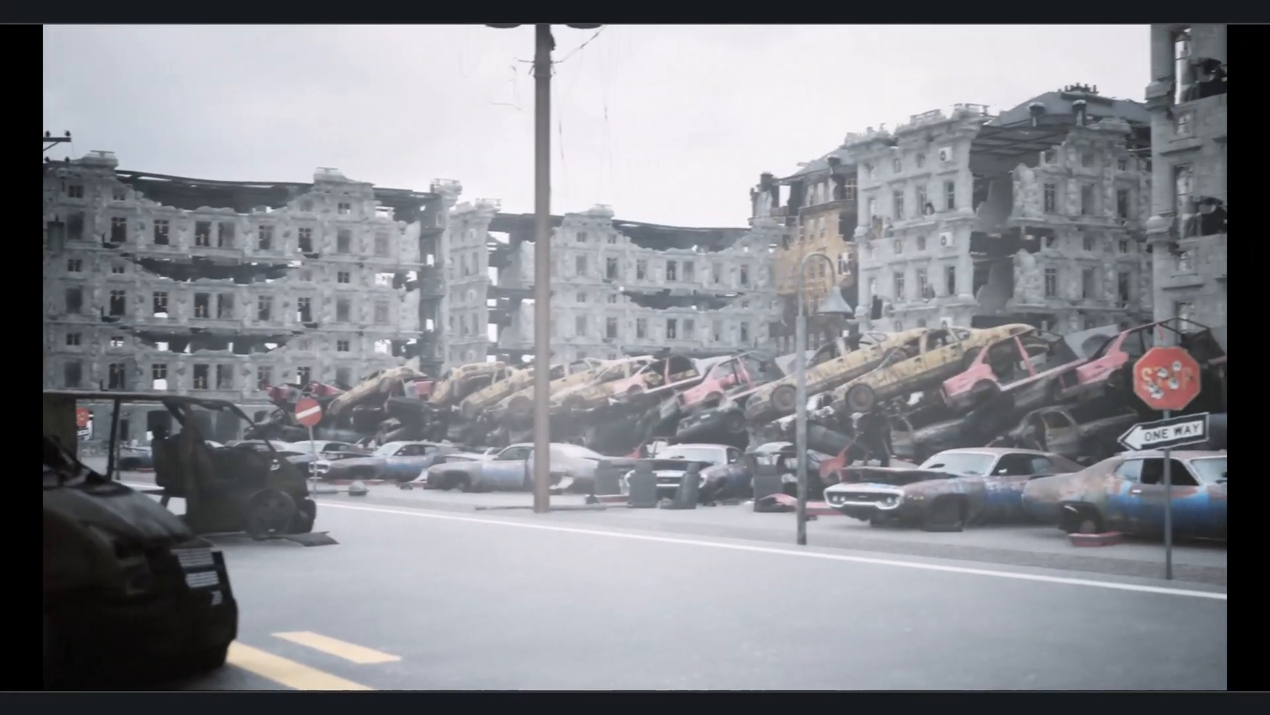